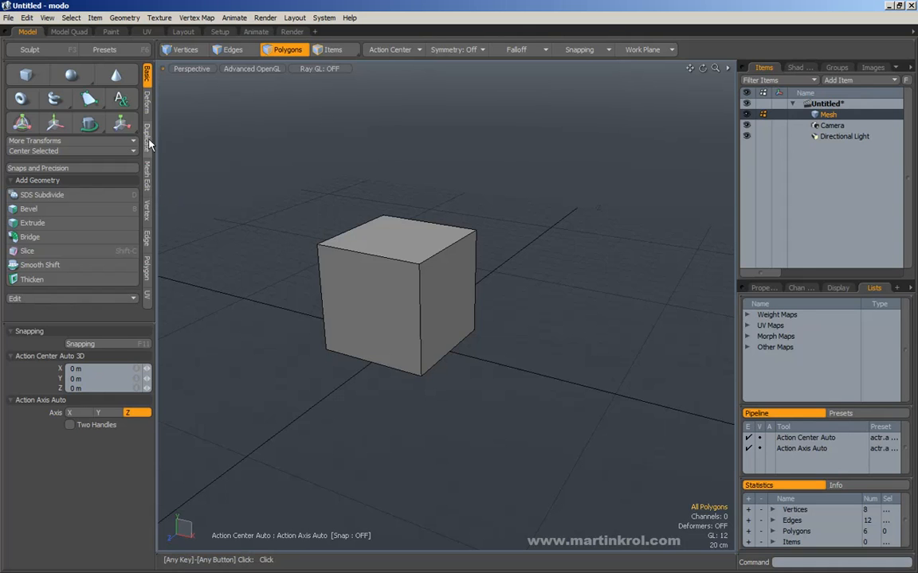
{"action": "left_click", "coordinate": [147, 211]}
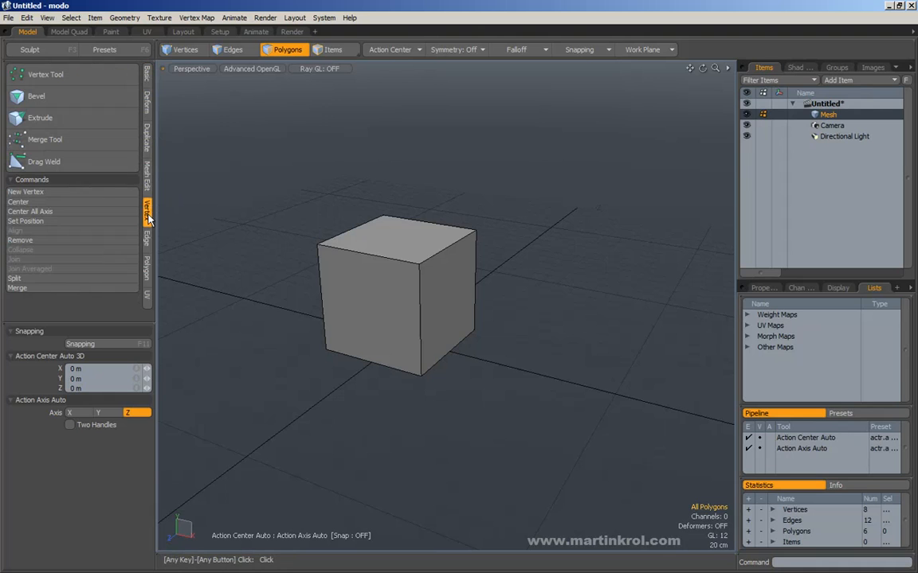
{"action": "left_click", "coordinate": [148, 239]}
{"action": "left_click", "coordinate": [148, 269]}
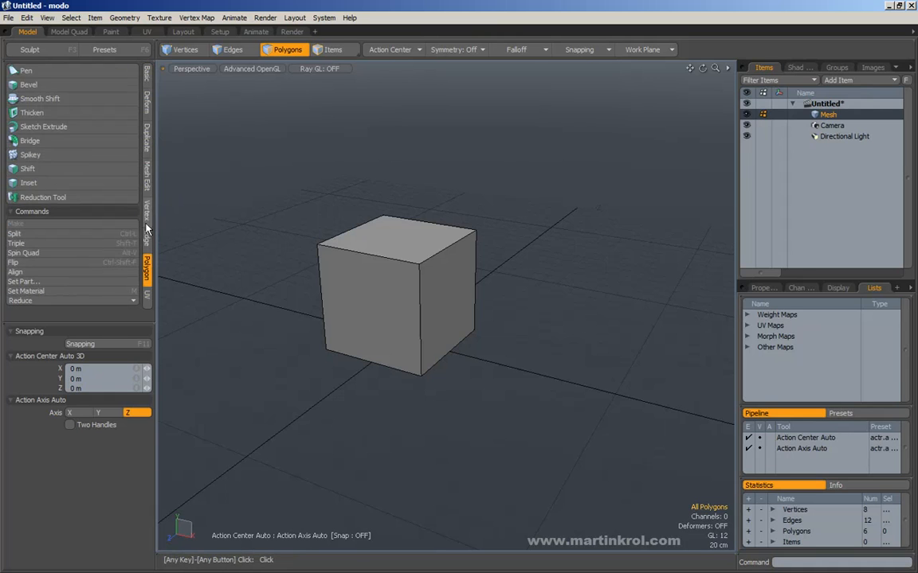
Bring up the vertex tools and select the cube's four top vertices.
{"action": "left_click", "coordinate": [147, 211]}
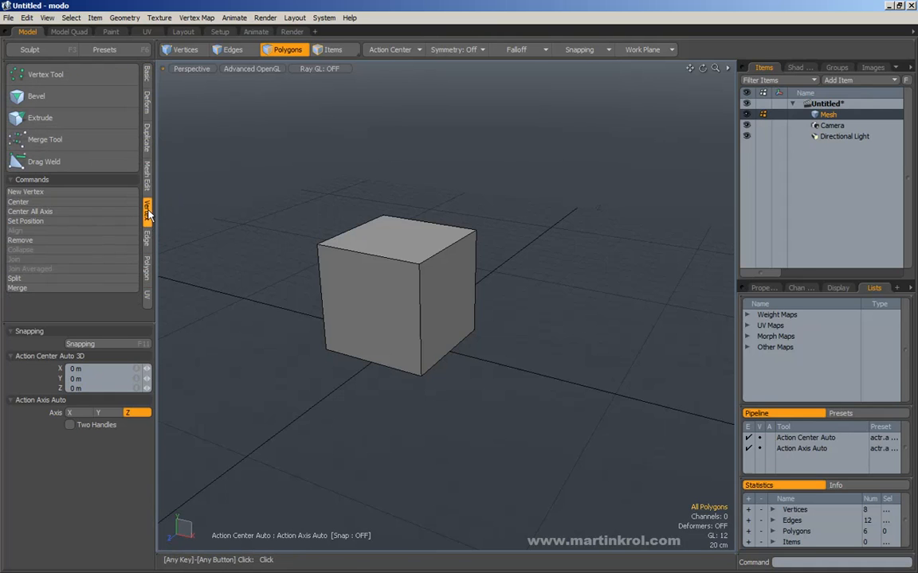
{"action": "left_click", "coordinate": [182, 51]}
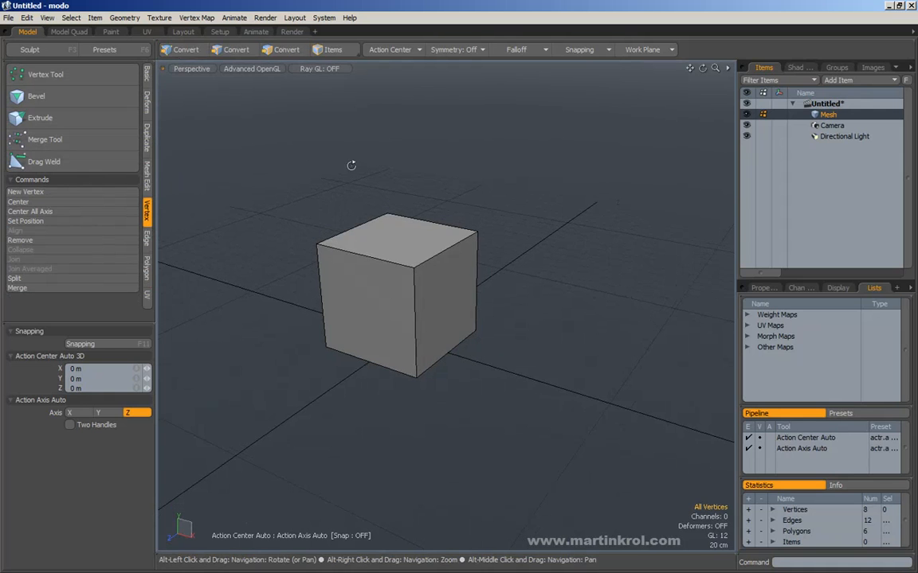
{"action": "left_click_drag", "start_coordinate": [278, 184], "coordinate": [500, 275]}
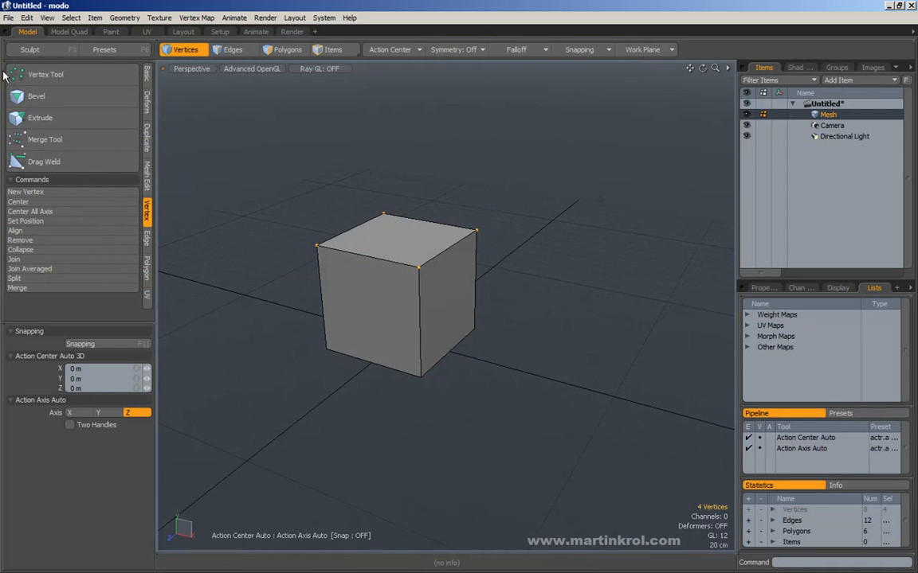
Try a vertex Bevel with a 10 cm inset and a vertex Extrude about 27.8 cm wide on the four top corners.
{"action": "left_click", "coordinate": [37, 96]}
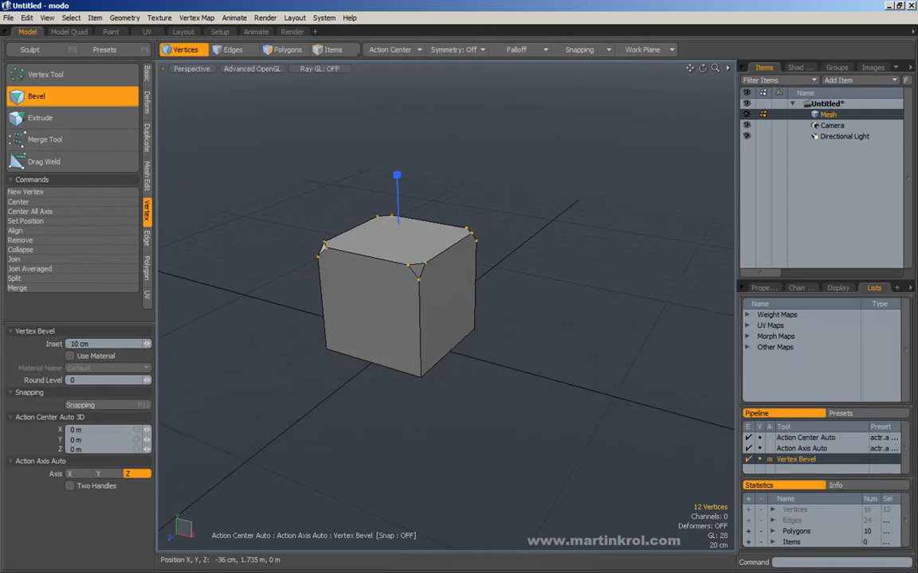
{"action": "left_click", "coordinate": [37, 119]}
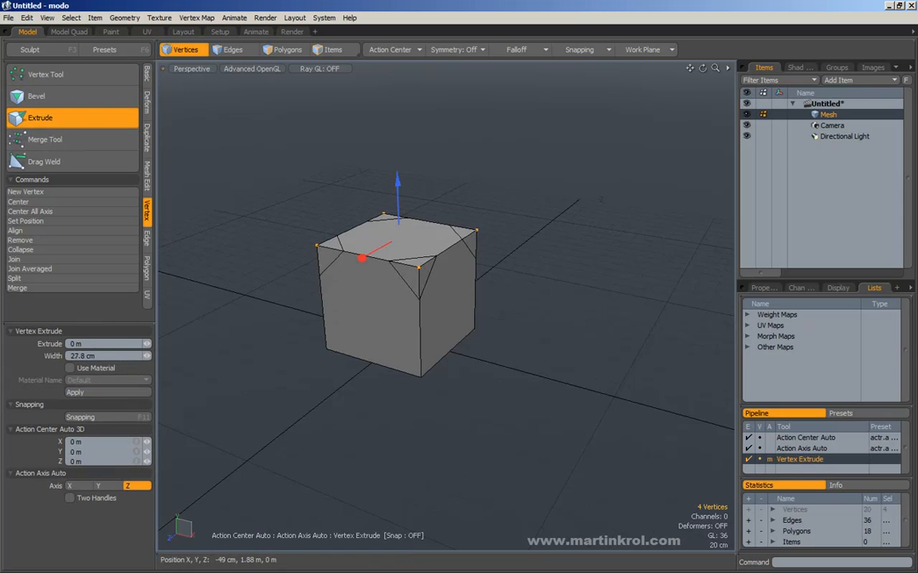
Try merging the four top vertices into one point with the Merge Tool at a distance of about 2 m, and undo it.
{"action": "left_click", "coordinate": [71, 140]}
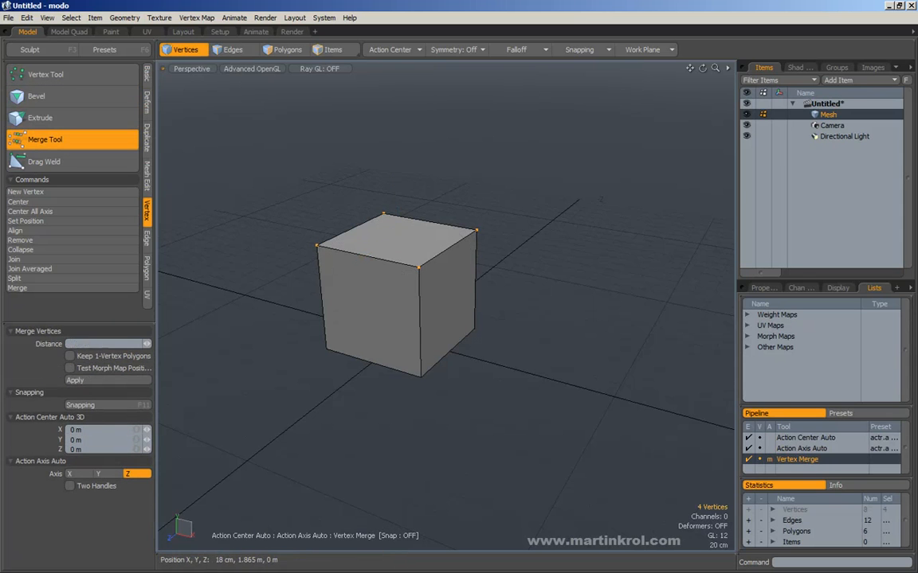
{"action": "left_click_drag", "start_coordinate": [508, 142], "coordinate": [541, 142]}
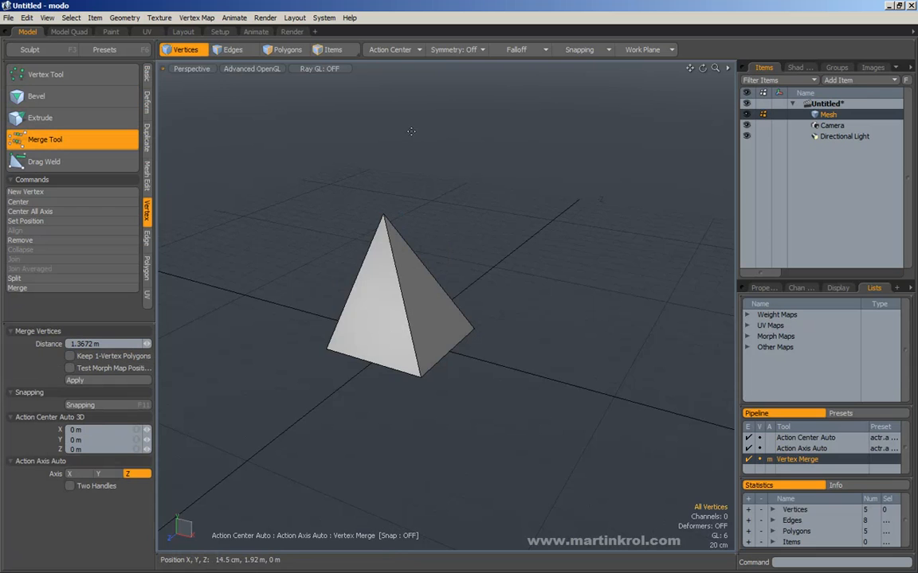
{"action": "key", "text": "ctrl+z"}
{"action": "left_click_drag", "start_coordinate": [216, 159], "coordinate": [227, 160], "text": "alt"}
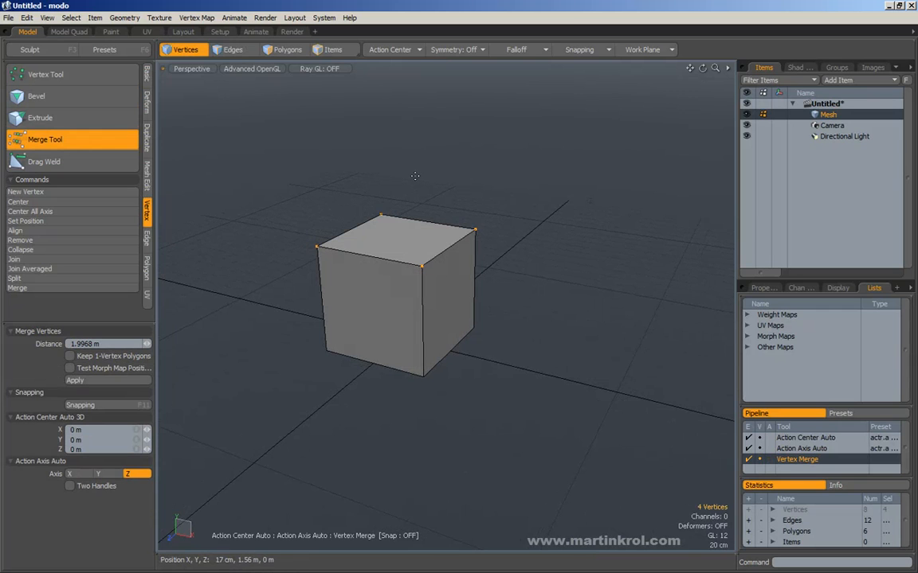
{"action": "left_click_drag", "start_coordinate": [415, 175], "coordinate": [416, 176], "text": "alt"}
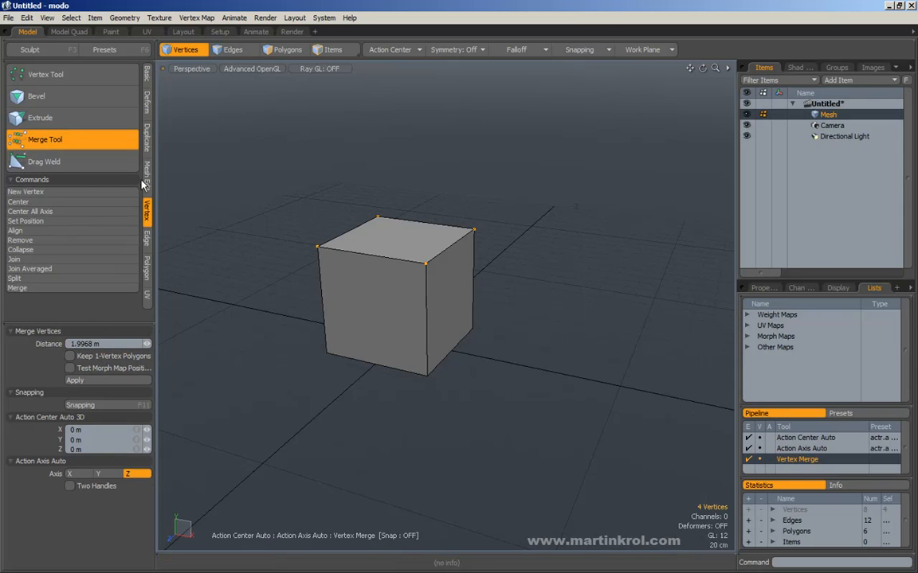
Deselect the vertices and try Add Loop across the cube's top front edge at about 37.3 %.
{"action": "left_click", "coordinate": [146, 242]}
{"action": "left_click_drag", "start_coordinate": [203, 206], "coordinate": [251, 163], "text": "alt"}
{"action": "left_click", "coordinate": [251, 163]}
{"action": "left_click", "coordinate": [107, 185]}
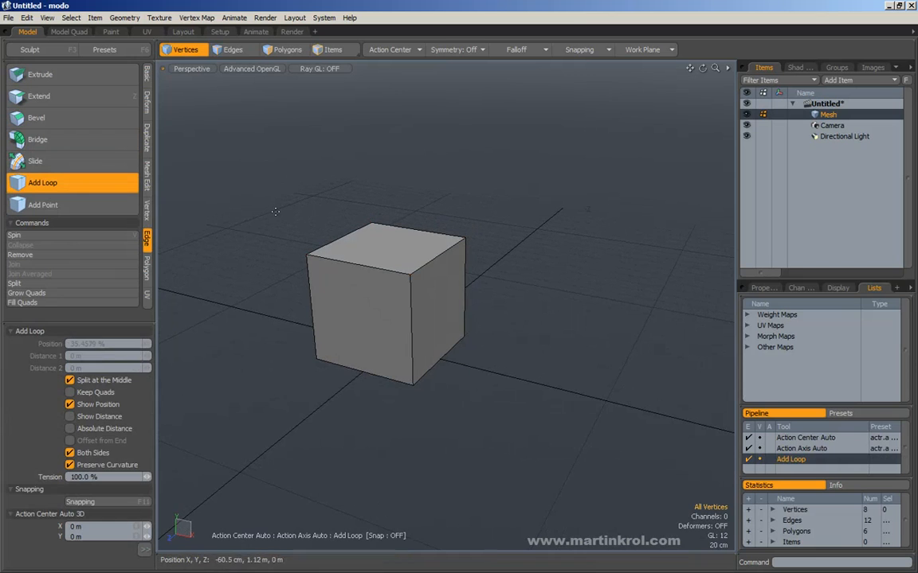
{"action": "left_click", "coordinate": [378, 271]}
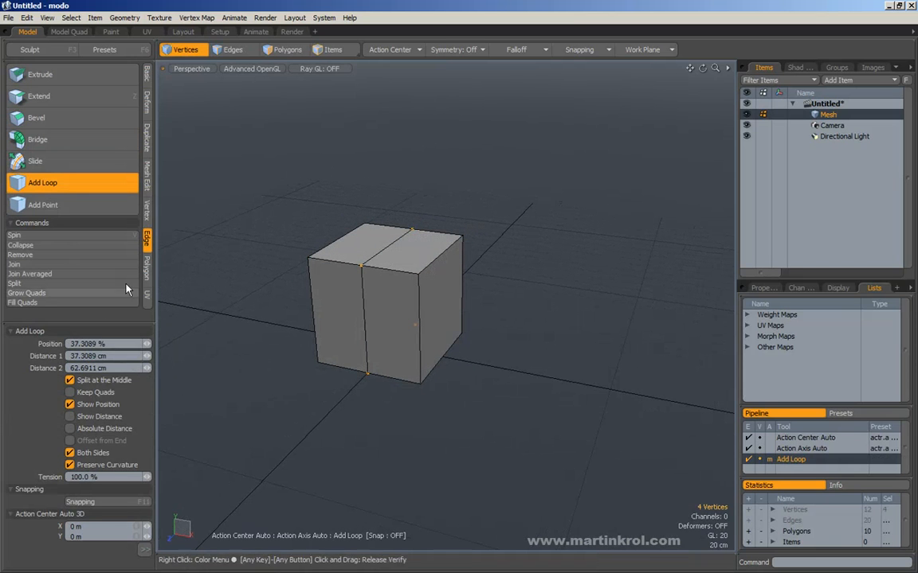
Try Add Loop on the top front edge with Split at the Middle turned off.
{"action": "left_click", "coordinate": [70, 381]}
{"action": "left_click", "coordinate": [354, 263]}
{"action": "left_click_drag", "start_coordinate": [353, 263], "coordinate": [346, 262]}
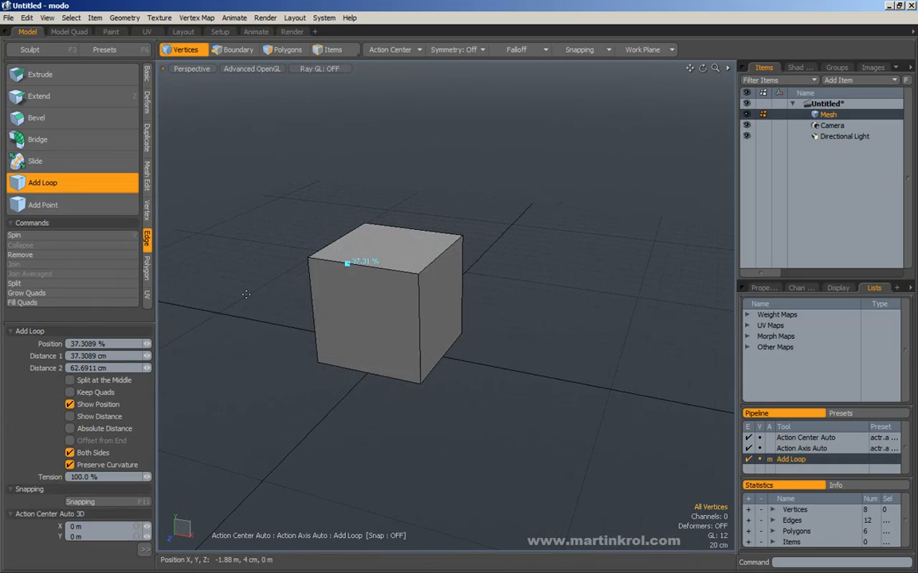
{"action": "left_click_drag", "start_coordinate": [203, 349], "coordinate": [165, 369], "text": "alt"}
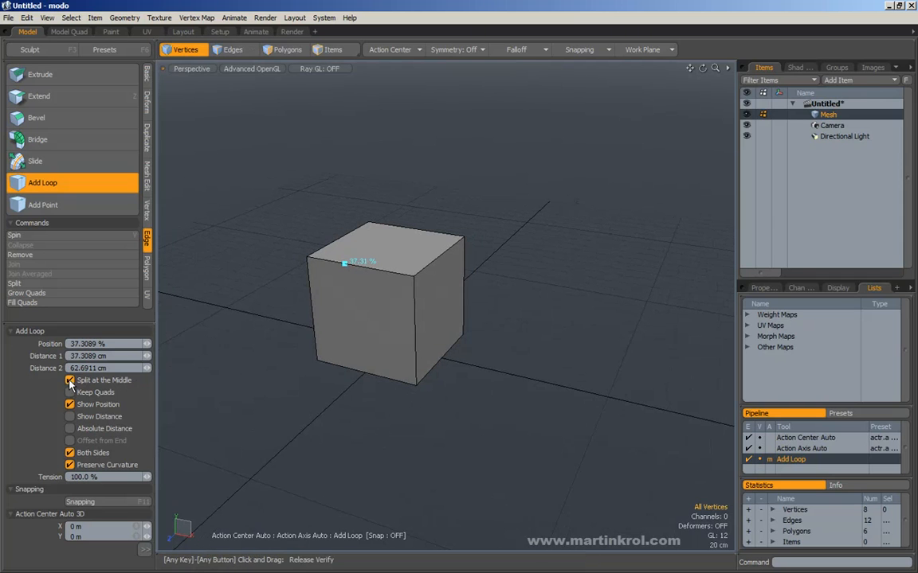
Try an edge loop at about 36.4 % with Both Sides and Preserve Curvature off, undo it and leave Add Loop.
{"action": "left_click", "coordinate": [70, 464]}
{"action": "left_click_drag", "start_coordinate": [364, 266], "coordinate": [362, 265]}
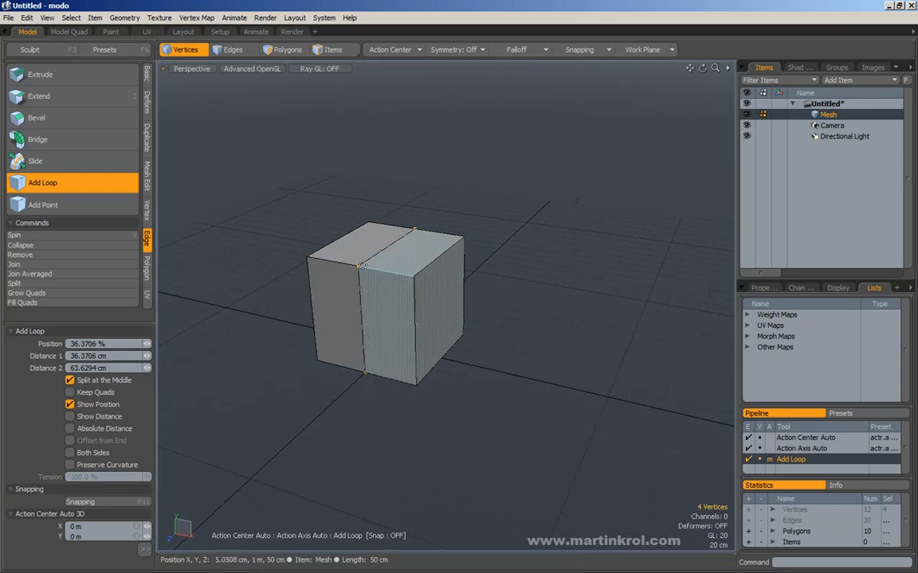
{"action": "left_click", "coordinate": [439, 256]}
{"action": "left_click_drag", "start_coordinate": [444, 262], "coordinate": [408, 271], "text": "alt"}
{"action": "key", "text": "ctrl+z"}
{"action": "left_click_drag", "start_coordinate": [508, 228], "coordinate": [523, 278], "text": "alt"}
{"action": "key", "text": "q"}
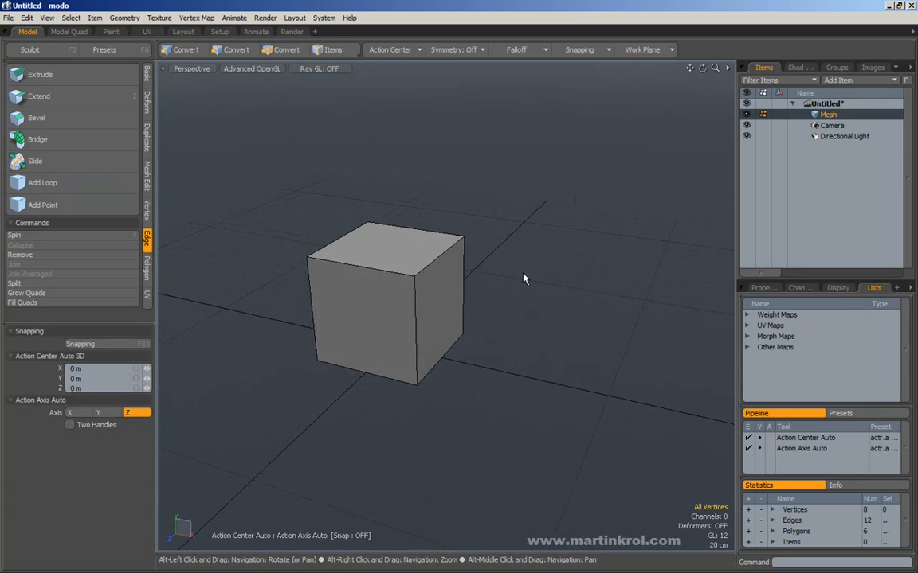
Try the edge Slide tool on the cube in vertex mode and leave it.
{"action": "left_click", "coordinate": [37, 161]}
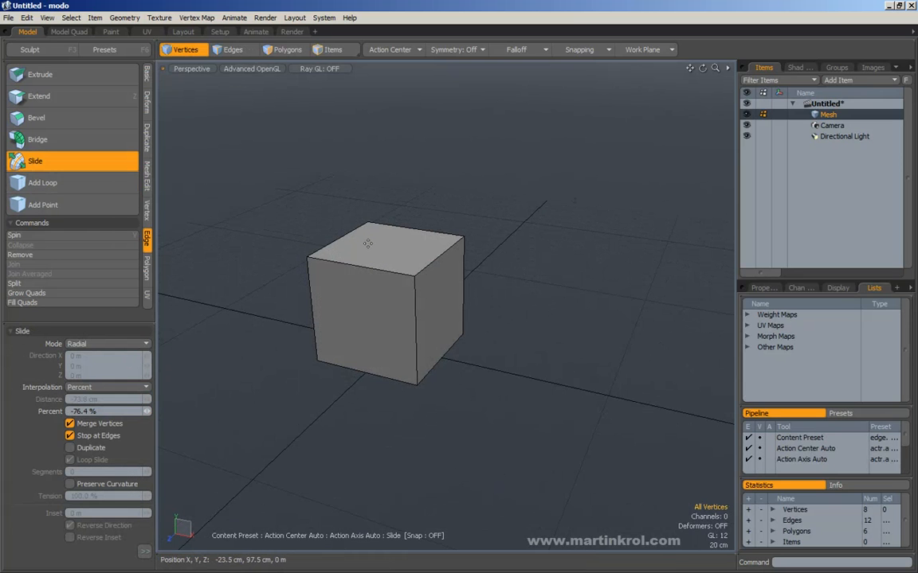
{"action": "mouse_move", "coordinate": [368, 265]}
{"action": "left_mouse_down"}
{"action": "mouse_move", "coordinate": [393, 267]}
{"action": "mouse_move", "coordinate": [369, 274]}
{"action": "left_mouse_up"}
{"action": "key", "text": "ctrl+z"}
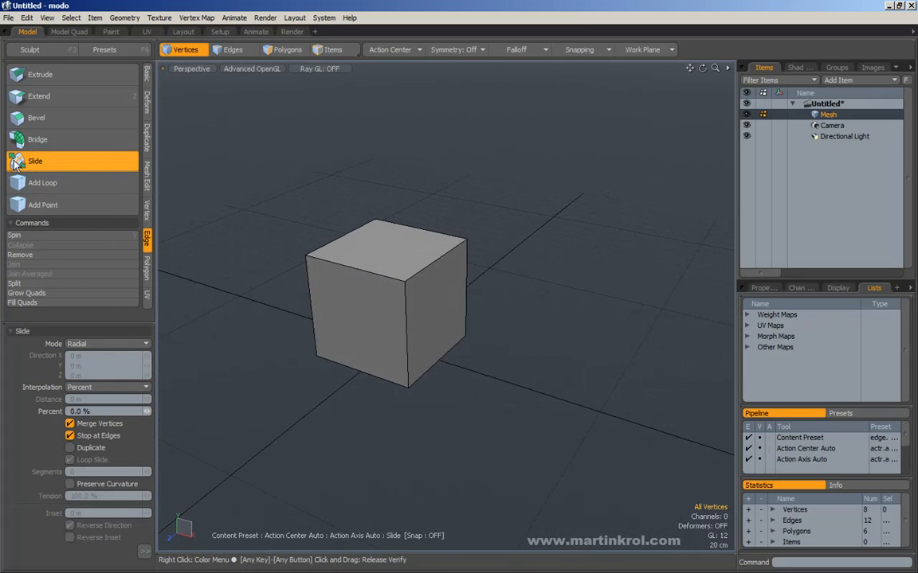
{"action": "left_click_drag", "start_coordinate": [328, 208], "coordinate": [323, 207]}
{"action": "key", "text": "space"}
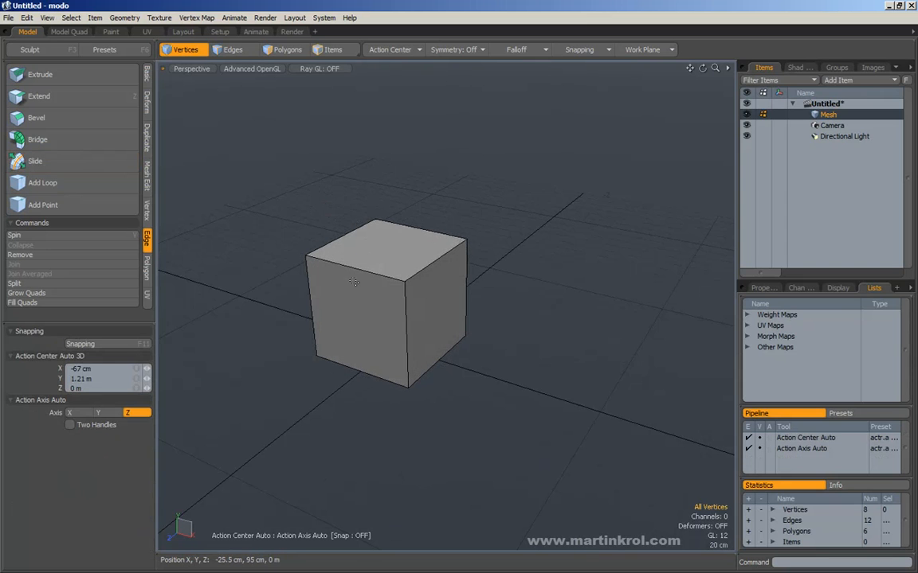
Try the Slide tool on the cube in edge selection mode, undo the slide and leave the tool.
{"action": "key", "text": "2"}
{"action": "left_click", "coordinate": [40, 161]}
{"action": "left_click_drag", "start_coordinate": [239, 187], "coordinate": [280, 162]}
{"action": "key", "text": "ctrl+z"}
{"action": "key", "text": "space"}
{"action": "left_click", "coordinate": [422, 179]}
{"action": "left_click_drag", "start_coordinate": [434, 198], "coordinate": [442, 193], "text": "alt"}
Select the whole cube in polygon mode and duplicate it into a diagonal row of five cubes.
{"action": "left_click", "coordinate": [274, 49]}
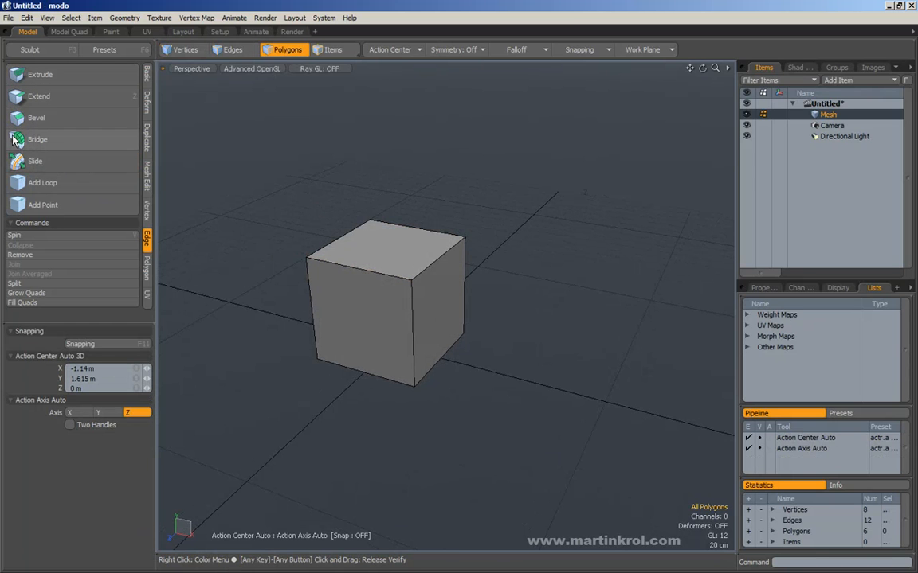
{"action": "double_click", "coordinate": [434, 312]}
{"action": "mouse_move", "coordinate": [438, 308]}
{"action": "left_mouse_down", "text": "alt"}
{"action": "mouse_move", "coordinate": [416, 337]}
{"action": "mouse_move", "coordinate": [432, 342]}
{"action": "left_mouse_up", "text": "alt"}
{"action": "key", "text": "ctrl+space"}
{"action": "left_click", "coordinate": [472, 348]}
{"action": "left_click", "coordinate": [472, 319]}
{"action": "left_click", "coordinate": [465, 302]}
{"action": "mouse_move", "coordinate": [490, 309]}
{"action": "left_mouse_down"}
{"action": "mouse_move", "coordinate": [692, 347]}
{"action": "mouse_move", "coordinate": [463, 296]}
{"action": "mouse_move", "coordinate": [518, 279]}
{"action": "left_mouse_up"}
{"action": "left_click_drag", "start_coordinate": [575, 242], "coordinate": [583, 100]}
{"action": "key", "text": "Escape"}
{"action": "key", "text": "Escape"}
Select the side face of the second cube and the top face of the lowest cube.
{"action": "left_click_drag", "start_coordinate": [374, 215], "coordinate": [437, 245], "text": "alt"}
{"action": "left_click", "coordinate": [431, 259]}
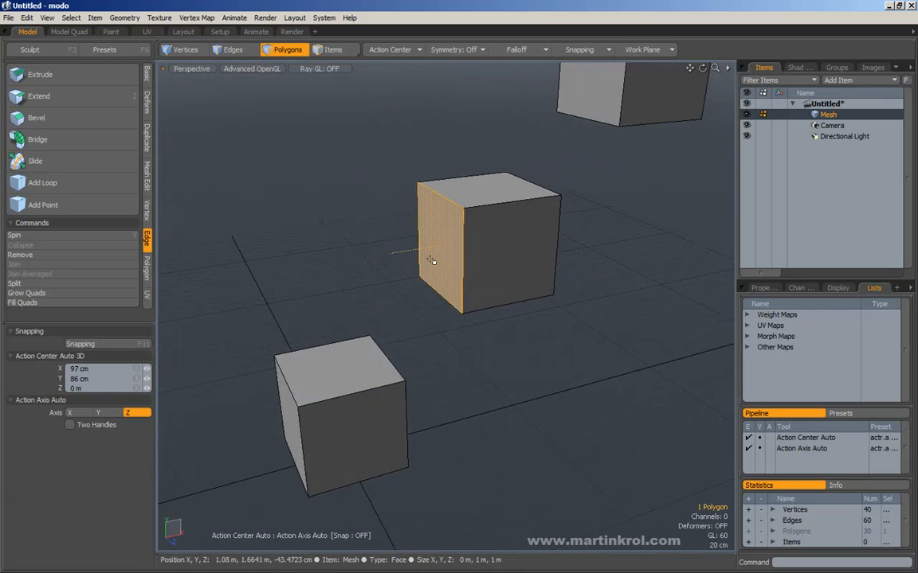
{"action": "left_click", "coordinate": [355, 362], "text": "shift"}
{"action": "scroll", "coordinate": [354, 362], "scroll_direction": "down", "scroll_amount": 3}
{"action": "left_click_drag", "start_coordinate": [190, 216], "coordinate": [183, 188], "text": "alt+shift"}
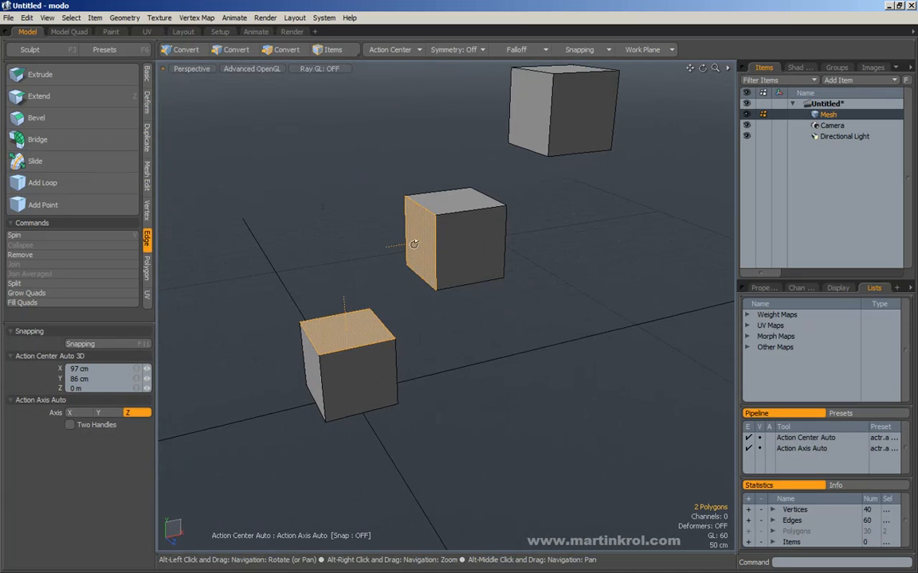
Bridge the two selected faces in Curve mode with 8 segments and a twist of 0.
{"action": "left_click", "coordinate": [48, 139]}
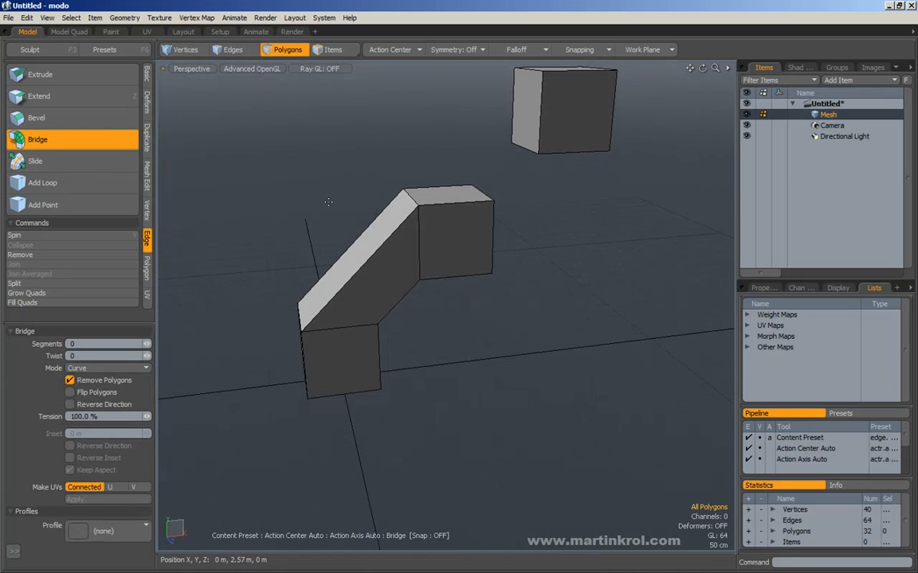
{"action": "left_click_drag", "start_coordinate": [148, 344], "coordinate": [152, 344]}
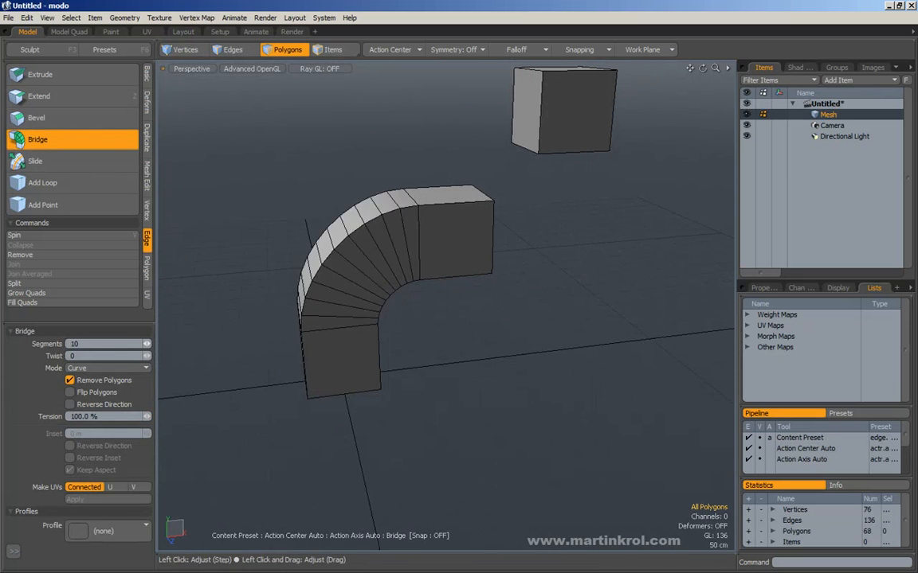
{"action": "left_click_drag", "start_coordinate": [513, 193], "coordinate": [494, 223]}
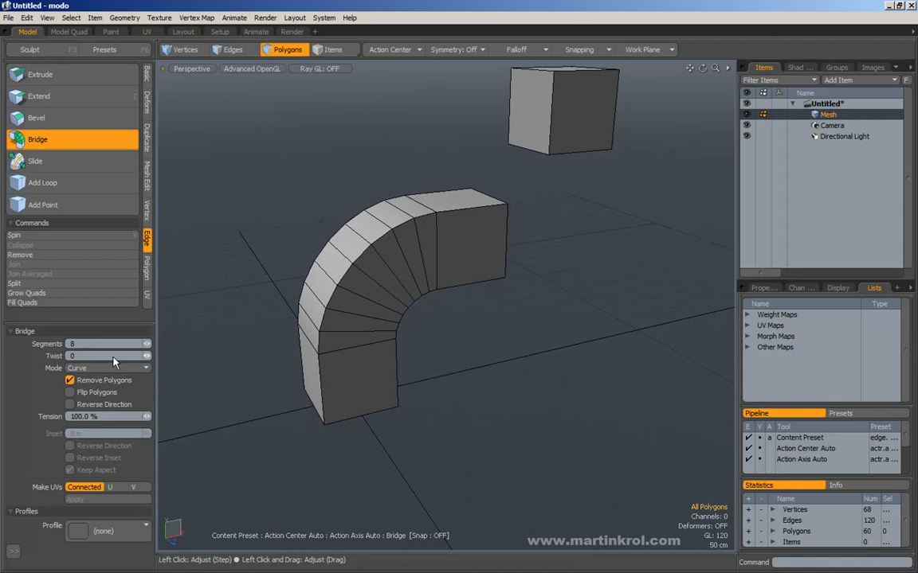
{"action": "mouse_move", "coordinate": [147, 356]}
{"action": "left_mouse_down"}
{"action": "mouse_move", "coordinate": [162, 356]}
{"action": "mouse_move", "coordinate": [145, 356]}
{"action": "left_mouse_up"}
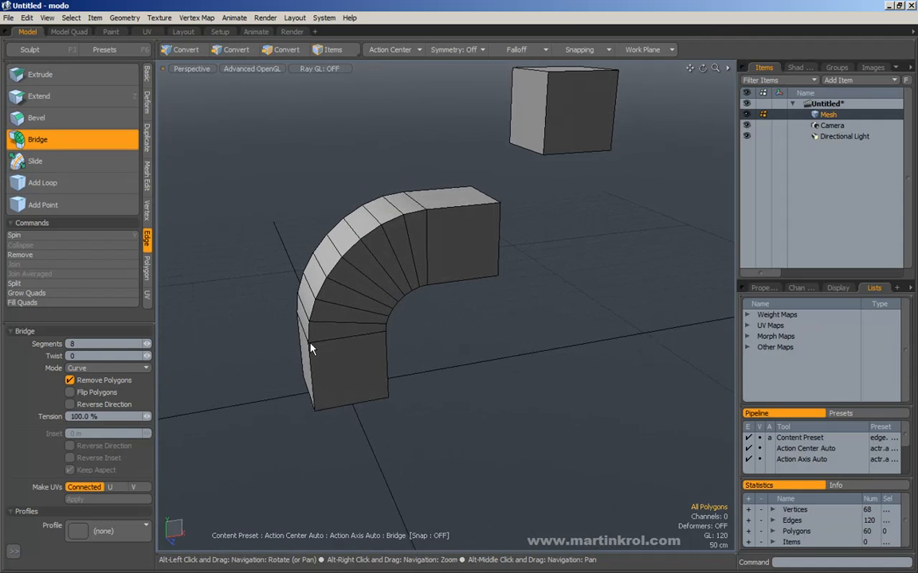
{"action": "key", "text": "space"}
{"action": "left_click_drag", "start_coordinate": [344, 262], "coordinate": [320, 309], "text": "alt"}
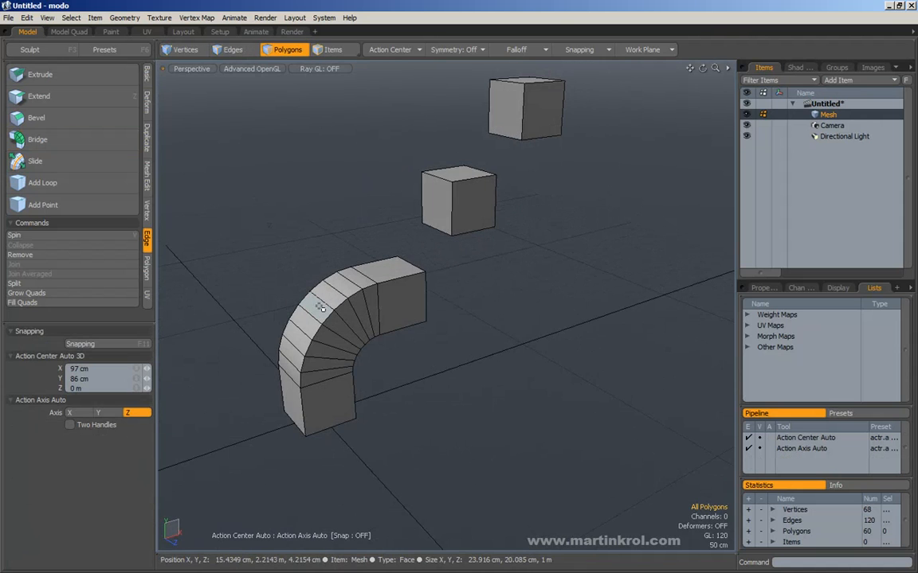
Undo the bridge and the cube duplication back to the single original cube.
{"action": "key", "text": "ctrl+z"}
{"action": "key", "text": "ctrl+z"}
{"action": "key", "text": "ctrl+z"}
{"action": "key", "text": "ctrl+z"}
{"action": "key", "text": "ctrl+z"}
{"action": "key", "text": "ctrl+z"}
{"action": "key", "text": "ctrl+z"}
{"action": "key", "text": "ctrl+z"}
{"action": "key", "text": "ctrl+z"}
{"action": "key", "text": "ctrl+z"}
{"action": "right_click_drag", "start_coordinate": [376, 269], "coordinate": [413, 305]}
{"action": "mouse_move", "coordinate": [413, 305]}
{"action": "left_mouse_down", "text": "alt"}
{"action": "mouse_move", "coordinate": [444, 307]}
{"action": "mouse_move", "coordinate": [443, 297]}
{"action": "left_mouse_up", "text": "alt"}
{"action": "right_click_drag", "start_coordinate": [440, 250], "coordinate": [473, 290]}
{"action": "left_click_drag", "start_coordinate": [473, 290], "coordinate": [449, 283], "text": "alt"}
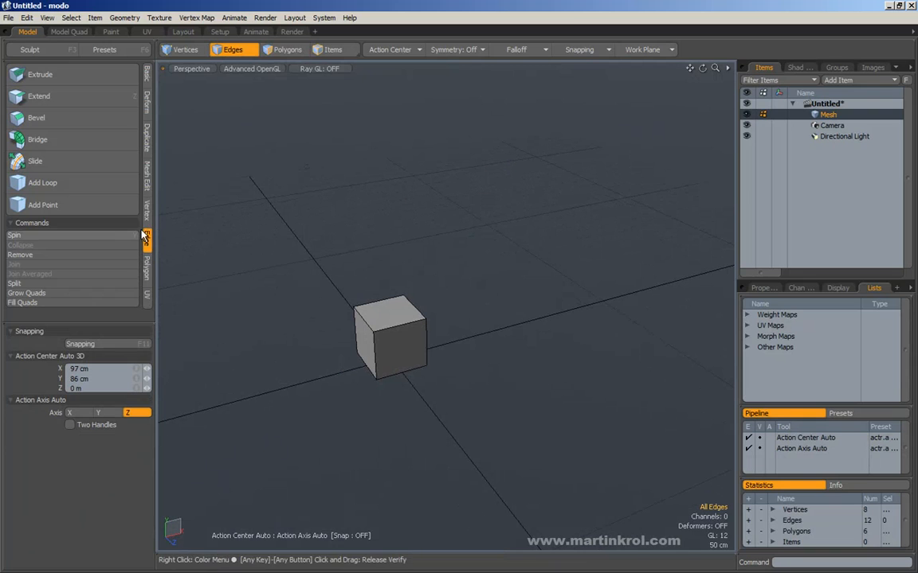
{"action": "left_click", "coordinate": [145, 199]}
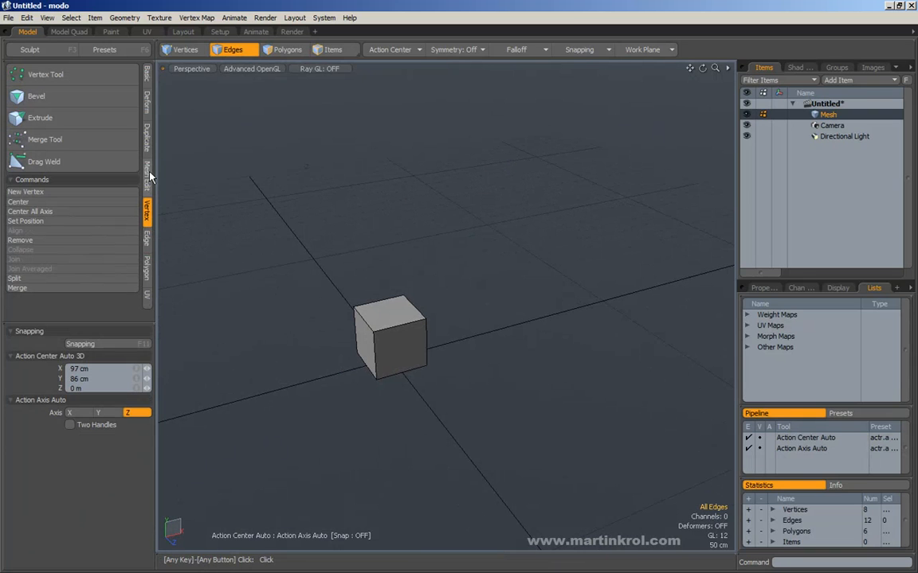
{"action": "left_click", "coordinate": [148, 173]}
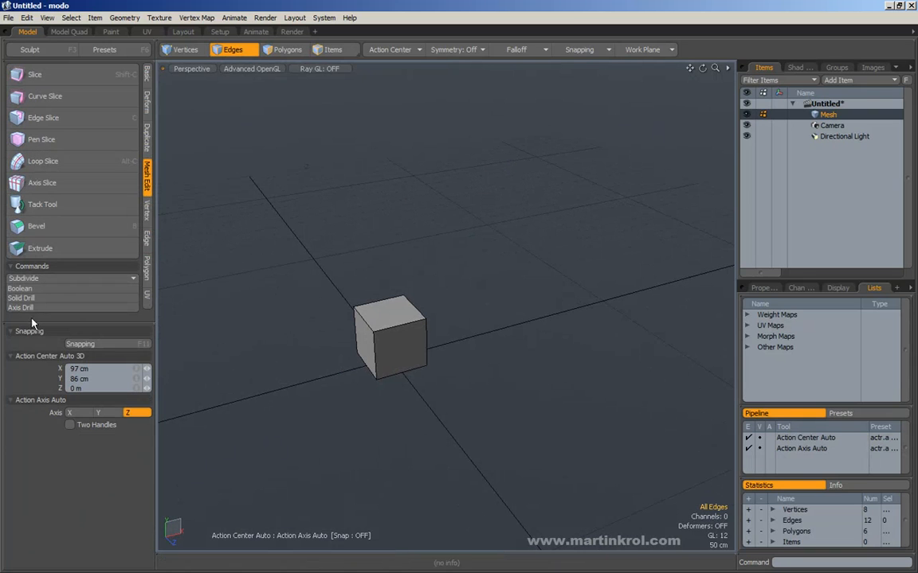
{"action": "left_click", "coordinate": [149, 137]}
{"action": "left_click", "coordinate": [150, 98]}
{"action": "left_click", "coordinate": [151, 73]}
{"action": "left_click", "coordinate": [147, 99]}
{"action": "left_click", "coordinate": [148, 139]}
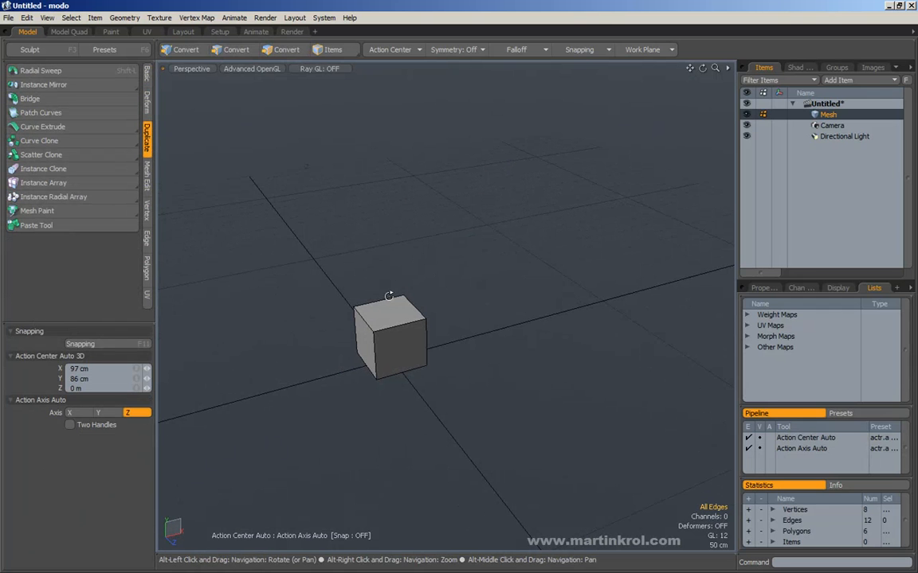
{"action": "key", "text": "a"}
{"action": "left_click_drag", "start_coordinate": [403, 275], "coordinate": [483, 277], "text": "alt"}
{"action": "right_click_drag", "start_coordinate": [483, 277], "coordinate": [388, 288], "text": "alt"}
{"action": "middle_click_drag", "start_coordinate": [433, 292], "coordinate": [381, 311], "text": "alt"}
{"action": "left_click_drag", "start_coordinate": [387, 311], "coordinate": [380, 312], "text": "alt"}
{"action": "right_click_drag", "start_coordinate": [381, 317], "coordinate": [387, 317], "text": "alt"}
{"action": "mouse_move", "coordinate": [387, 317]}
{"action": "left_mouse_down", "text": "alt"}
{"action": "mouse_move", "coordinate": [449, 324]}
{"action": "mouse_move", "coordinate": [377, 323]}
{"action": "left_mouse_up", "text": "alt"}
{"action": "middle_click_drag", "start_coordinate": [498, 257], "coordinate": [481, 277], "text": "alt"}
{"action": "left_click_drag", "start_coordinate": [482, 277], "coordinate": [497, 278], "text": "alt"}
{"action": "middle_click_drag", "start_coordinate": [515, 310], "coordinate": [495, 307], "text": "alt"}
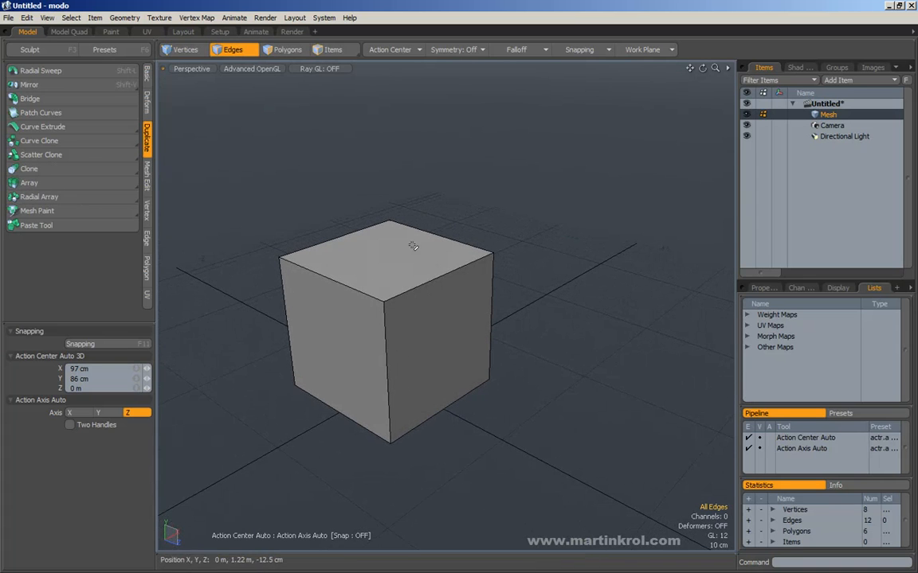
Try a transform tool from the basic toolset on the cube and drop it.
{"action": "left_click", "coordinate": [147, 74]}
{"action": "left_click_drag", "start_coordinate": [389, 214], "coordinate": [307, 213], "text": "alt"}
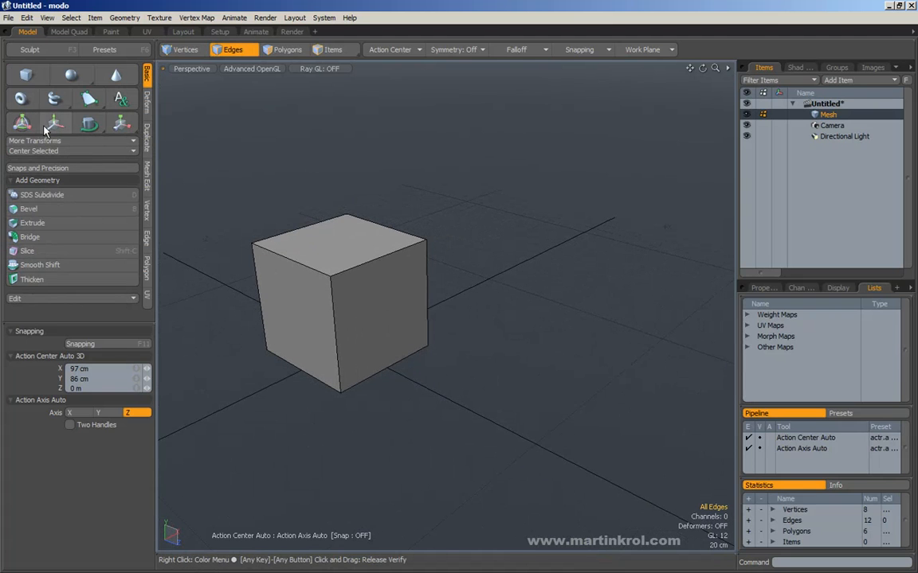
{"action": "left_click", "coordinate": [89, 123]}
{"action": "left_click", "coordinate": [82, 90]}
{"action": "left_click_drag", "start_coordinate": [382, 146], "coordinate": [339, 149], "text": "alt"}
{"action": "key", "text": "space"}
{"action": "left_click_drag", "start_coordinate": [361, 184], "coordinate": [394, 188], "text": "alt+shift"}
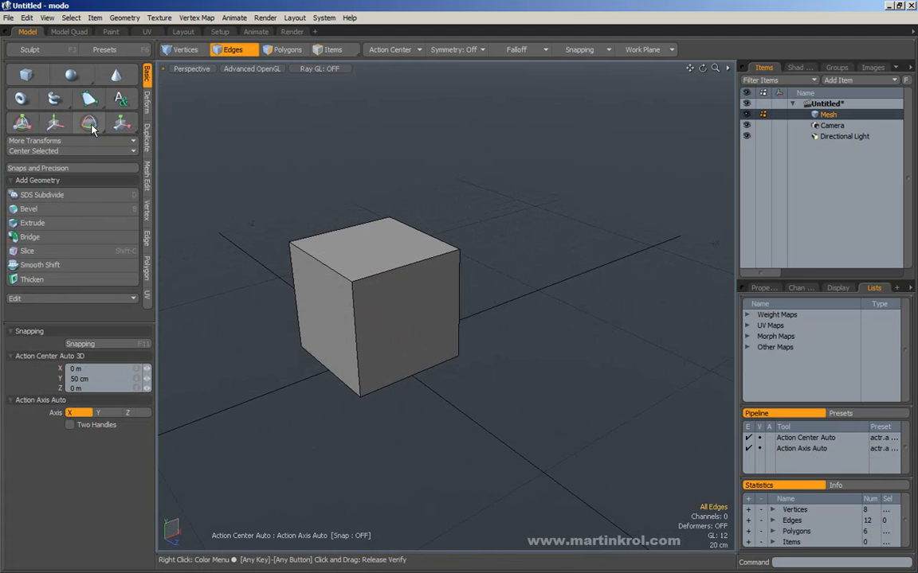
Try the combined Transform tool and the Move tool on the cube, dropping each one.
{"action": "left_click_drag", "start_coordinate": [289, 139], "coordinate": [257, 133], "text": "alt"}
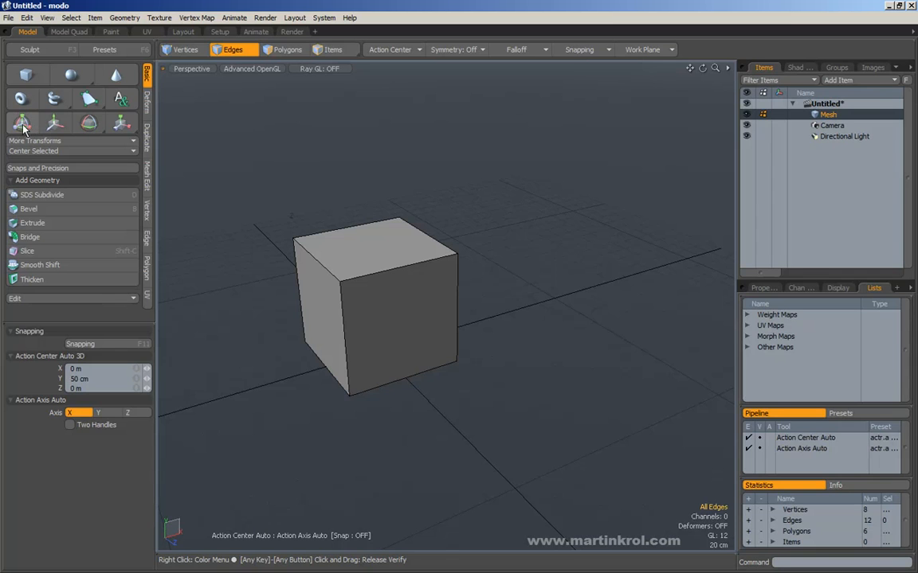
{"action": "left_click", "coordinate": [21, 123]}
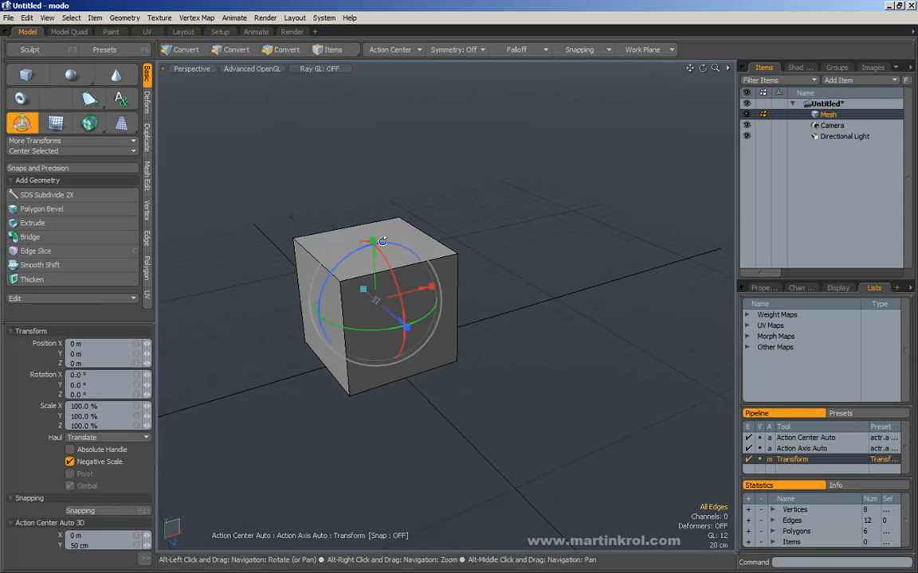
{"action": "left_click_drag", "start_coordinate": [462, 294], "coordinate": [424, 293], "text": "alt"}
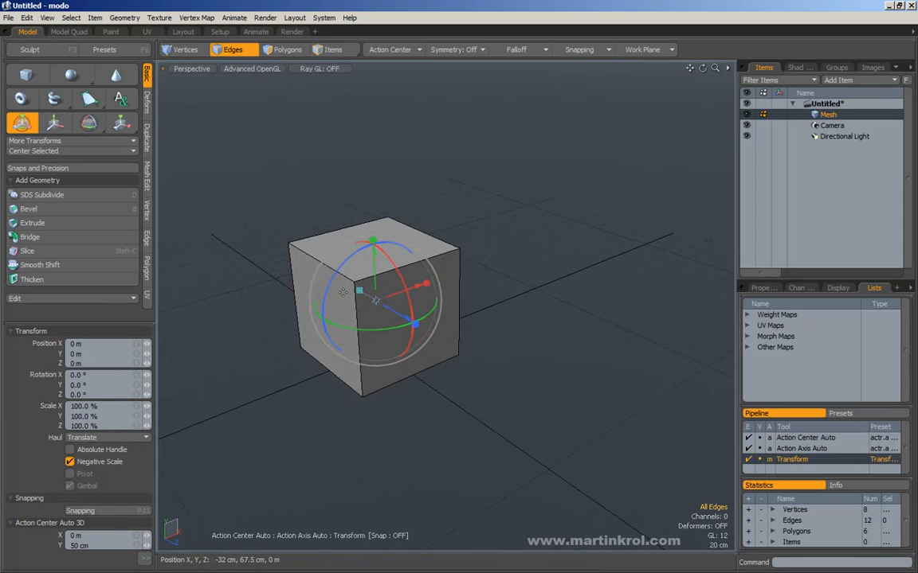
{"action": "left_click_drag", "start_coordinate": [343, 294], "coordinate": [353, 294], "text": "alt"}
{"action": "key", "text": "space"}
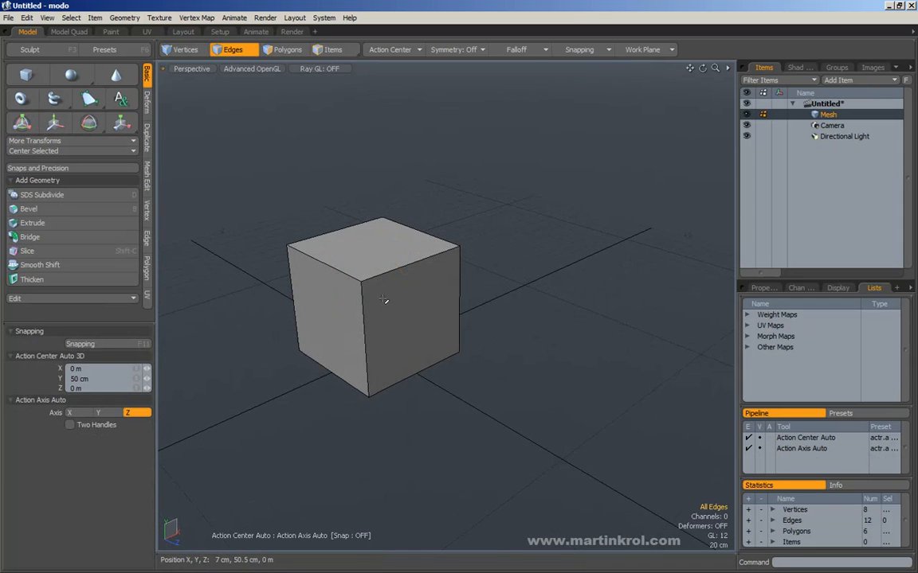
{"action": "left_click", "coordinate": [55, 124]}
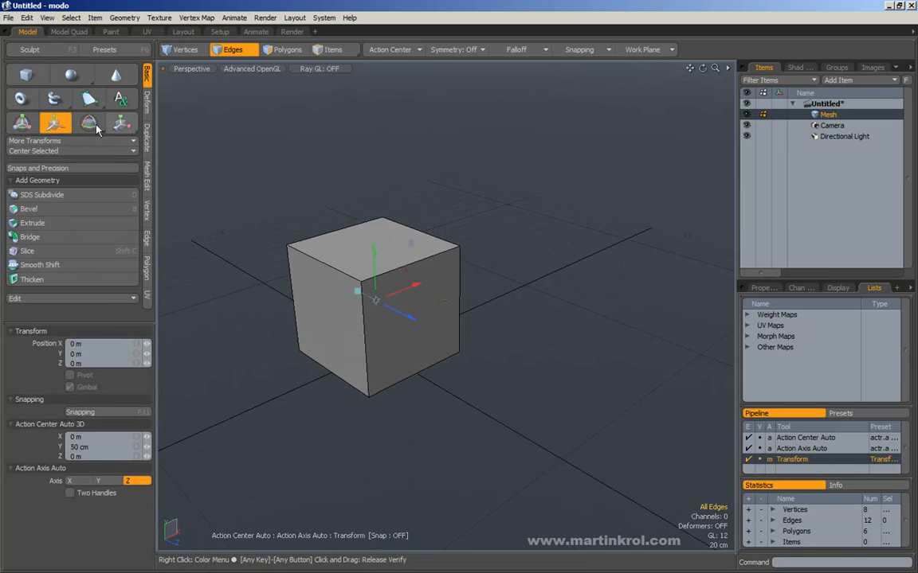
{"action": "key", "text": "space"}
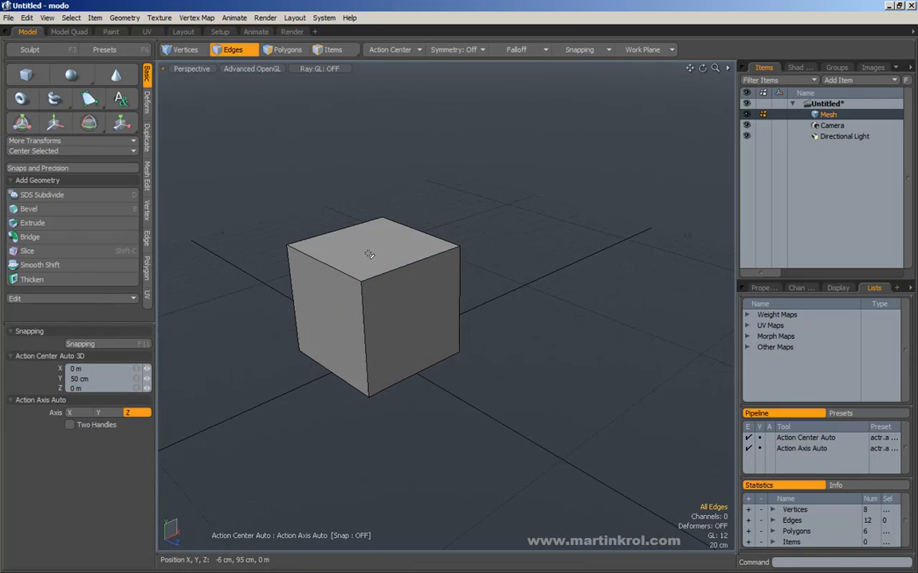
Switch repeatedly between the Move and Scale tools on the cube, ending with Move active.
{"action": "key", "text": "w"}
{"action": "key", "text": "r"}
{"action": "key", "text": "w"}
{"action": "key", "text": "r"}
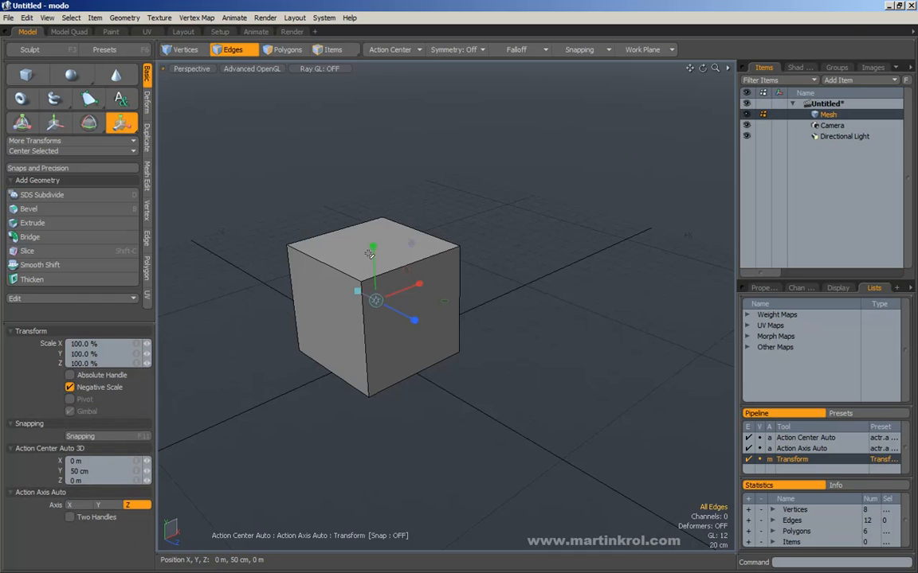
{"action": "key", "text": "w"}
{"action": "key", "text": "r"}
{"action": "key", "text": "w"}
{"action": "key", "text": "r"}
{"action": "key", "text": "w"}
{"action": "key", "text": "r"}
{"action": "key", "text": "w"}
{"action": "key", "text": "r"}
{"action": "key", "text": "w"}
{"action": "left_click_drag", "start_coordinate": [402, 285], "coordinate": [492, 267], "text": "alt"}
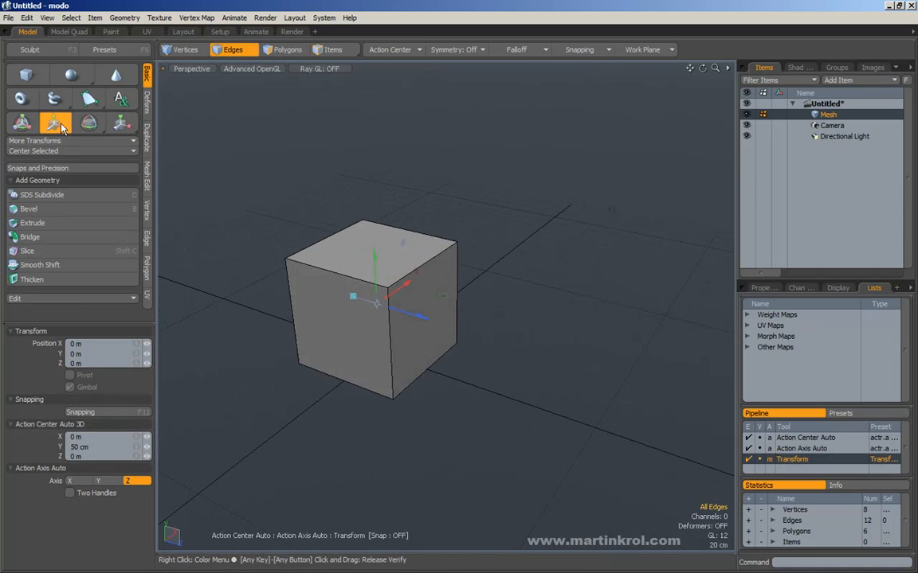
Drop and reactivate the Move tool on the cube several times, ending with it active in Edges mode.
{"action": "left_click", "coordinate": [54, 124]}
{"action": "key", "text": "q"}
{"action": "key", "text": "w"}
{"action": "key", "text": "q"}
{"action": "key", "text": "w"}
{"action": "key", "text": "q"}
{"action": "left_click_drag", "start_coordinate": [420, 200], "coordinate": [410, 203], "text": "alt"}
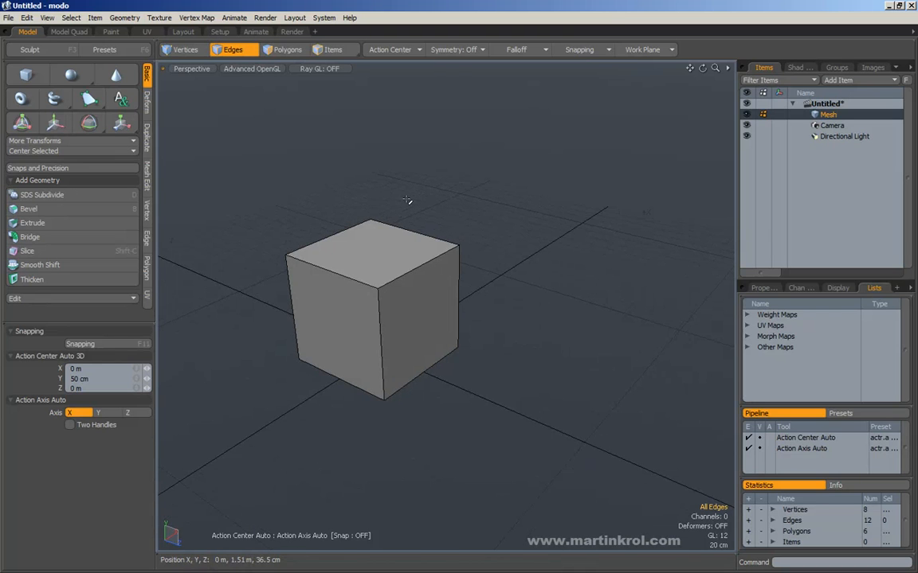
{"action": "key", "text": "w"}
{"action": "key", "text": "q"}
{"action": "key", "text": "w"}
{"action": "key", "text": "q"}
{"action": "key", "text": "w"}
{"action": "left_click_drag", "start_coordinate": [413, 209], "coordinate": [408, 263], "text": "alt"}
{"action": "key", "text": "2"}
{"action": "key", "text": "w"}
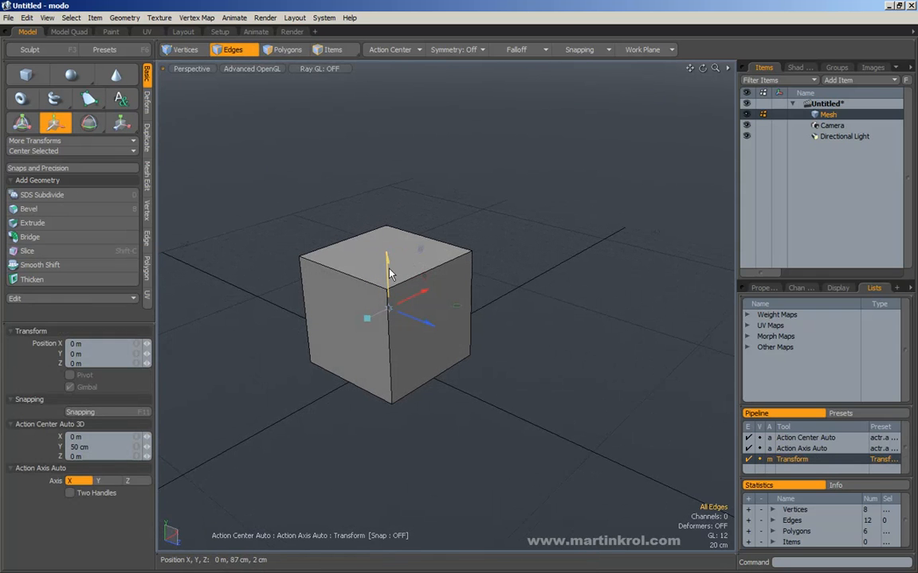
Try moving the cube about 77.5 cm along the X axis and undo the move.
{"action": "mouse_move", "coordinate": [409, 297]}
{"action": "left_mouse_down"}
{"action": "mouse_move", "coordinate": [450, 273]}
{"action": "mouse_move", "coordinate": [353, 328]}
{"action": "mouse_move", "coordinate": [674, 219]}
{"action": "left_mouse_up"}
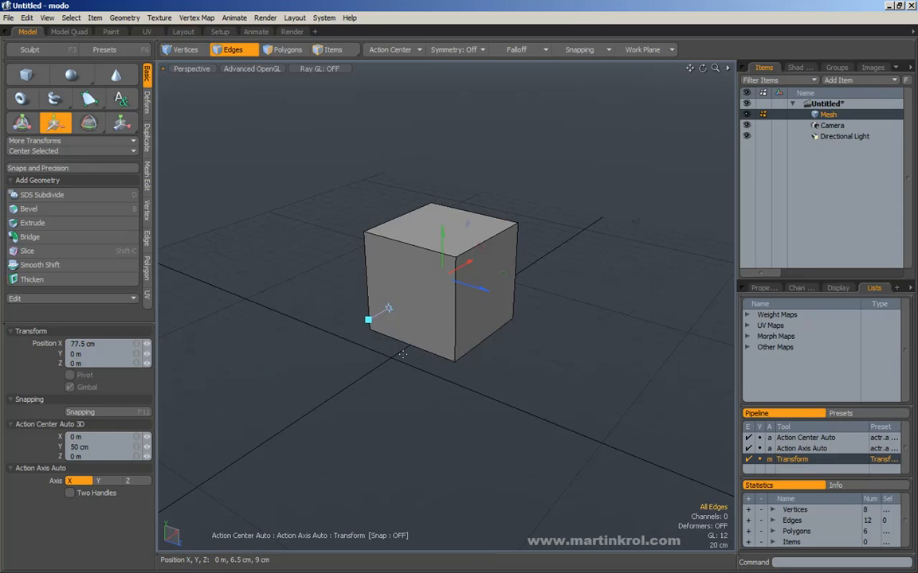
{"action": "left_click_drag", "start_coordinate": [513, 245], "coordinate": [415, 301], "text": "alt"}
{"action": "key", "text": "ctrl+z"}
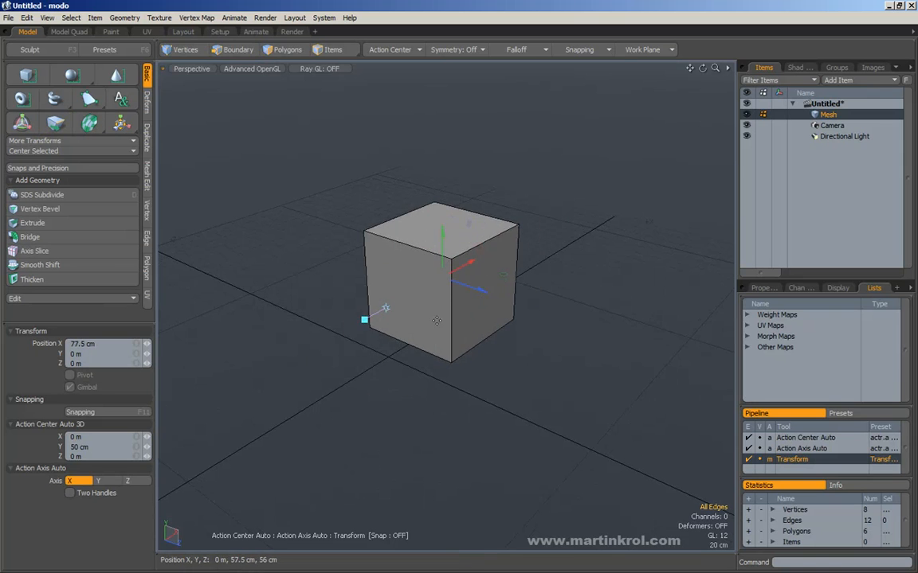
{"action": "key", "text": "ctrl+z"}
Try moving the cube along single axes with the arrow handles, undoing each move.
{"action": "left_click_drag", "start_coordinate": [628, 457], "coordinate": [727, 437], "text": "alt"}
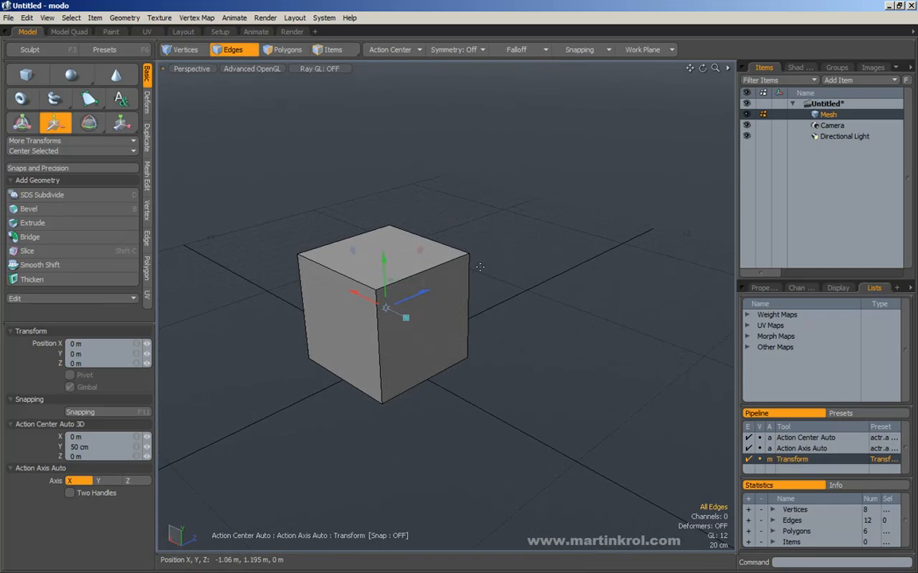
{"action": "mouse_move", "coordinate": [417, 301]}
{"action": "left_mouse_down"}
{"action": "mouse_move", "coordinate": [436, 311]}
{"action": "mouse_move", "coordinate": [383, 312]}
{"action": "mouse_move", "coordinate": [239, 446]}
{"action": "mouse_move", "coordinate": [239, 430]}
{"action": "mouse_move", "coordinate": [293, 353]}
{"action": "mouse_move", "coordinate": [426, 297]}
{"action": "left_mouse_up"}
{"action": "key", "text": "ctrl+z"}
{"action": "left_click_drag", "start_coordinate": [405, 238], "coordinate": [405, 143], "text": "alt"}
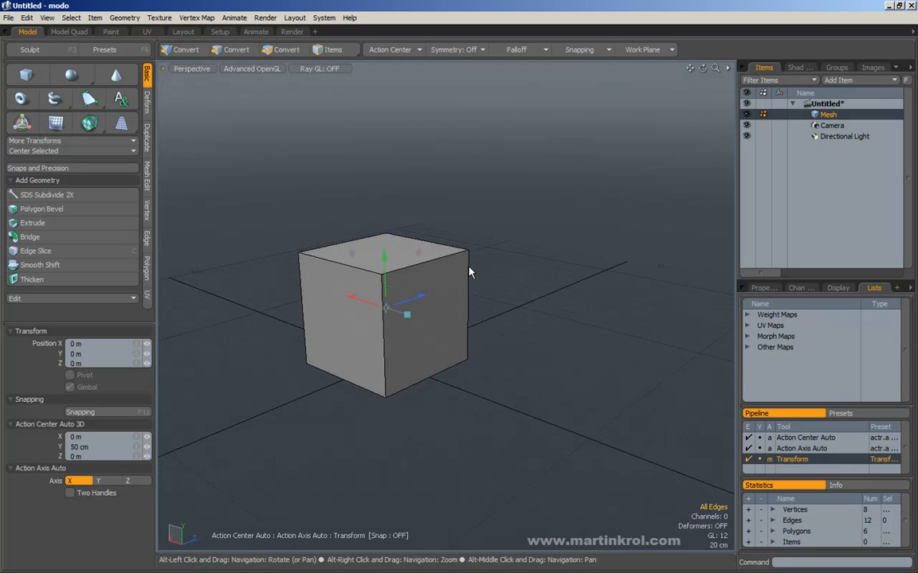
{"action": "left_click_drag", "start_coordinate": [357, 101], "coordinate": [388, 173], "text": "alt"}
{"action": "key", "text": "ctrl+z"}
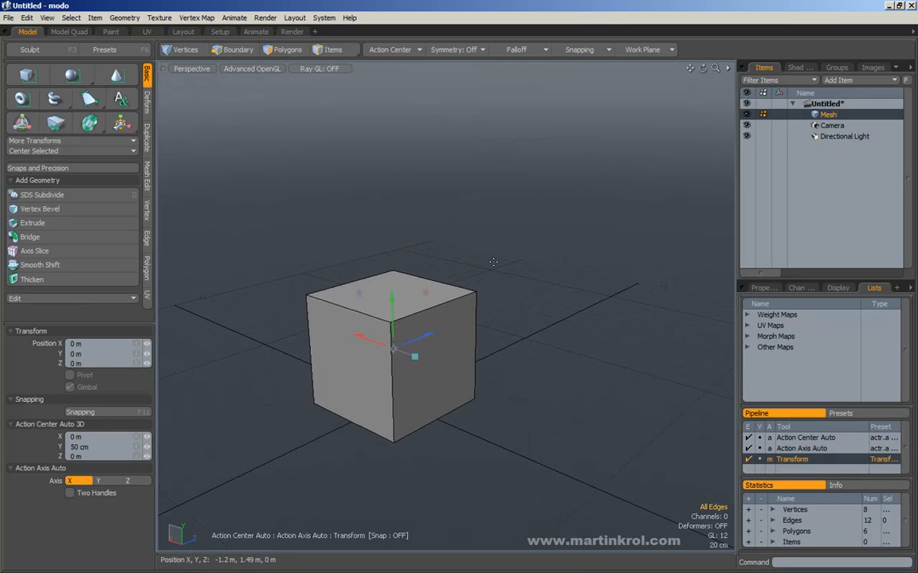
{"action": "left_click_drag", "start_coordinate": [393, 349], "coordinate": [394, 319], "text": "alt"}
{"action": "key", "text": "2"}
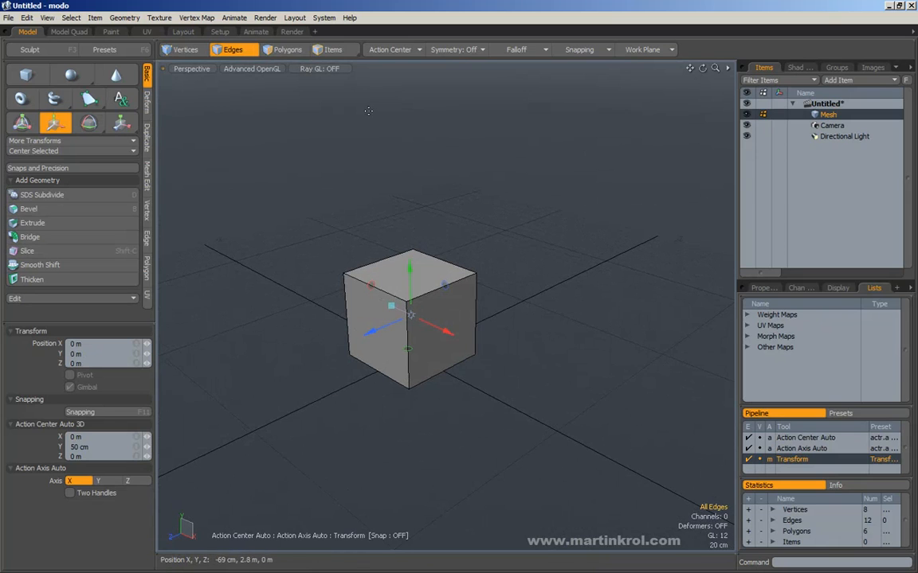
Set the action axis to Element, leaving the action center on Automatic.
{"action": "left_click", "coordinate": [390, 52]}
{"action": "left_click", "coordinate": [398, 33]}
{"action": "left_click", "coordinate": [384, 53]}
{"action": "left_click", "coordinate": [403, 16]}
{"action": "left_click", "coordinate": [348, 45]}
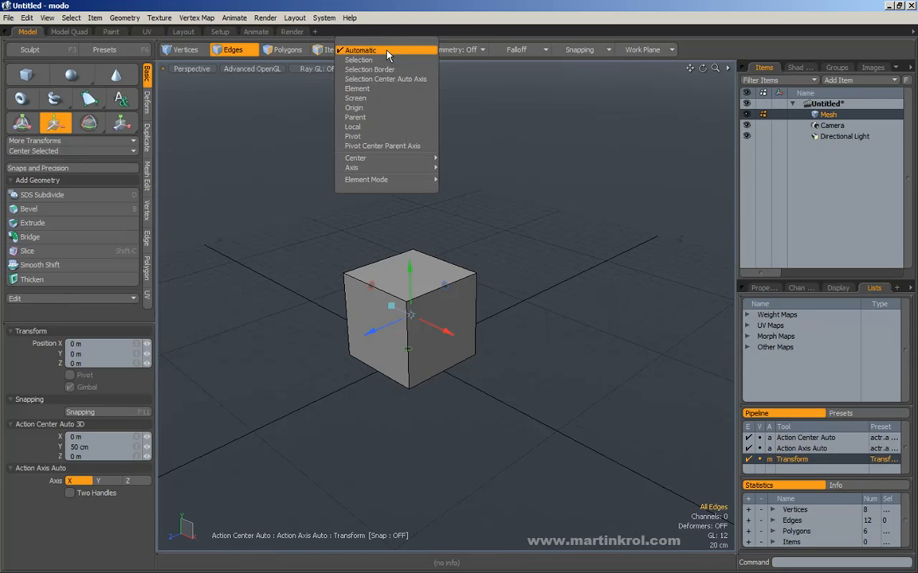
{"action": "mouse_move", "coordinate": [371, 169]}
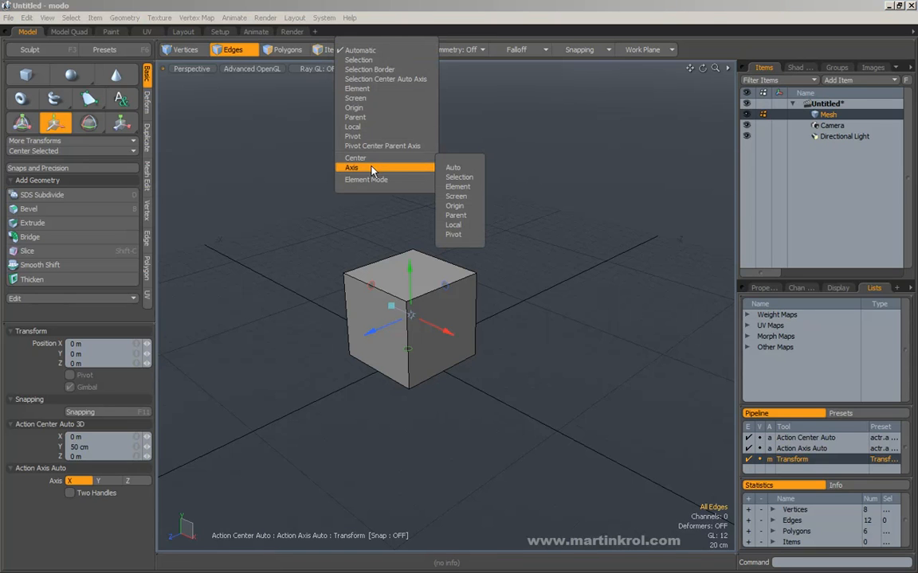
{"action": "left_click", "coordinate": [457, 186]}
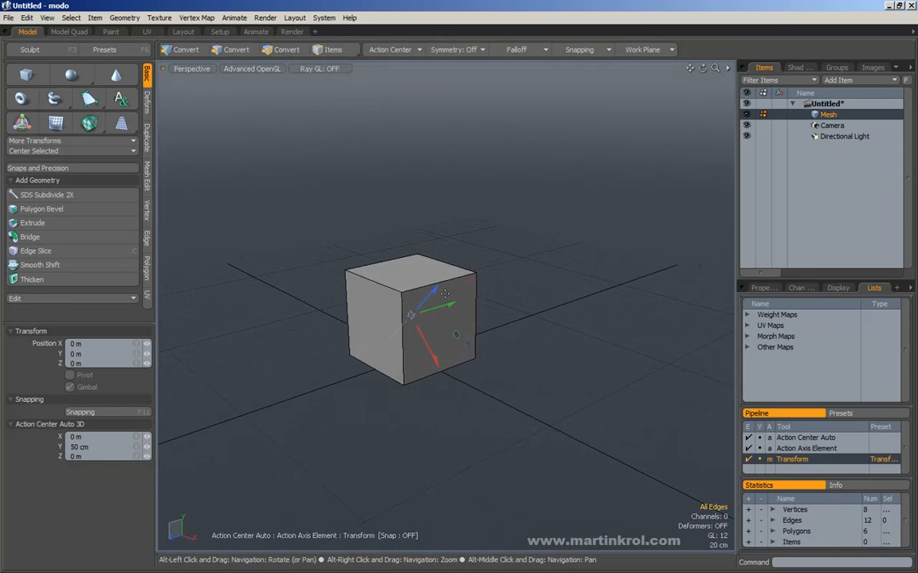
Align the move handles to different elements of the cube and try one of the realigned axis arrows.
{"action": "key", "text": "2"}
{"action": "left_click", "coordinate": [372, 280]}
{"action": "left_click", "coordinate": [383, 311]}
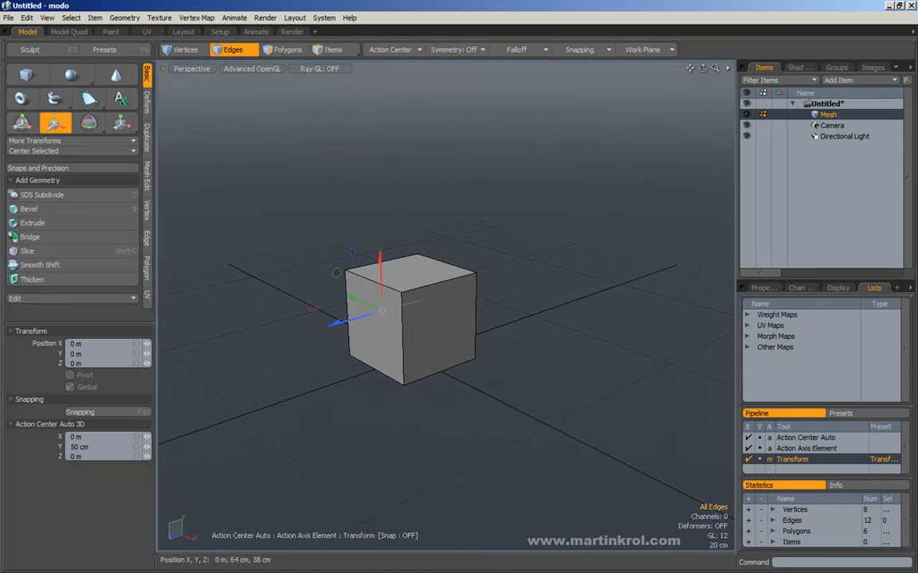
{"action": "left_click", "coordinate": [391, 289]}
{"action": "left_click_drag", "start_coordinate": [382, 283], "coordinate": [684, 227], "text": "alt"}
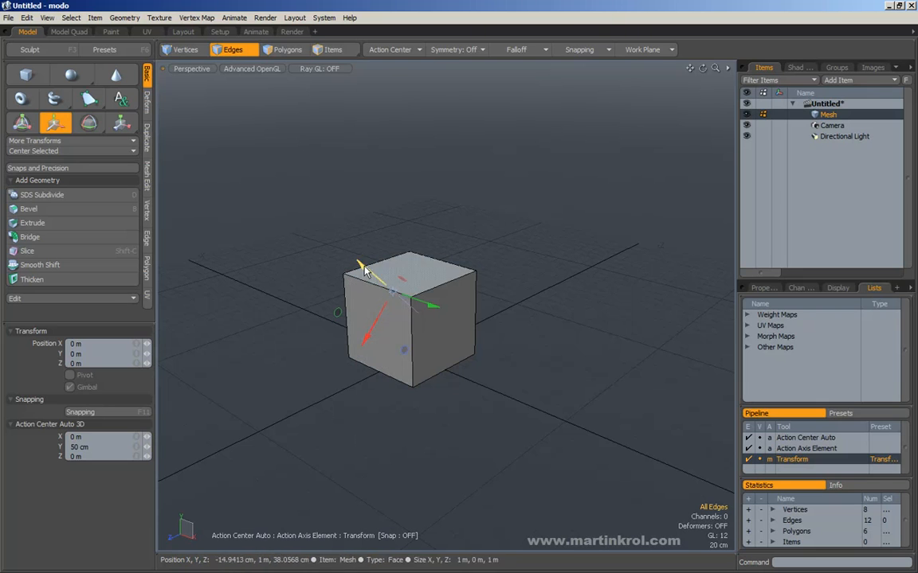
{"action": "left_click_drag", "start_coordinate": [357, 263], "coordinate": [506, 379]}
Set the action axis back to Auto.
{"action": "left_click", "coordinate": [389, 49]}
{"action": "mouse_move", "coordinate": [383, 167]}
{"action": "left_click", "coordinate": [450, 167]}
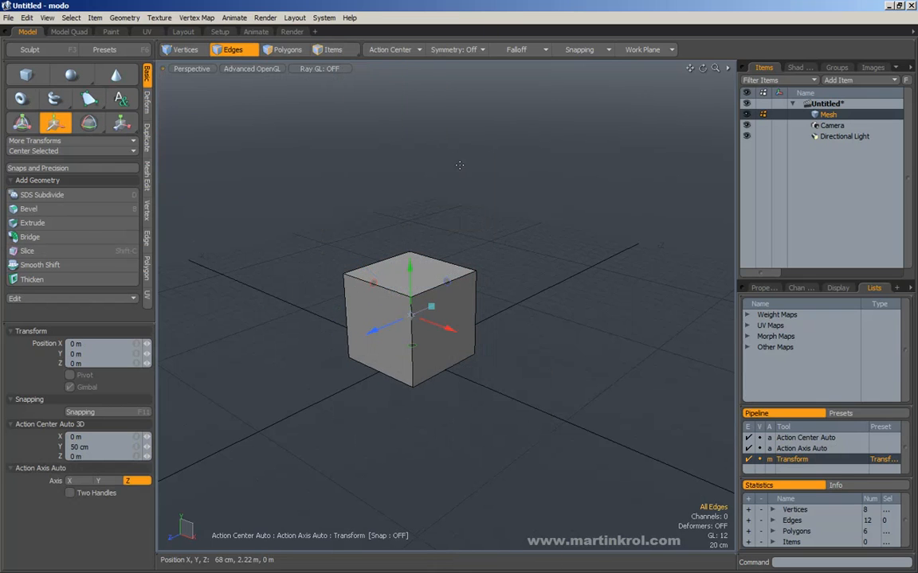
{"action": "left_click_drag", "start_coordinate": [430, 202], "coordinate": [429, 140], "text": "alt"}
{"action": "left_click_drag", "start_coordinate": [461, 227], "coordinate": [440, 232], "text": "alt"}
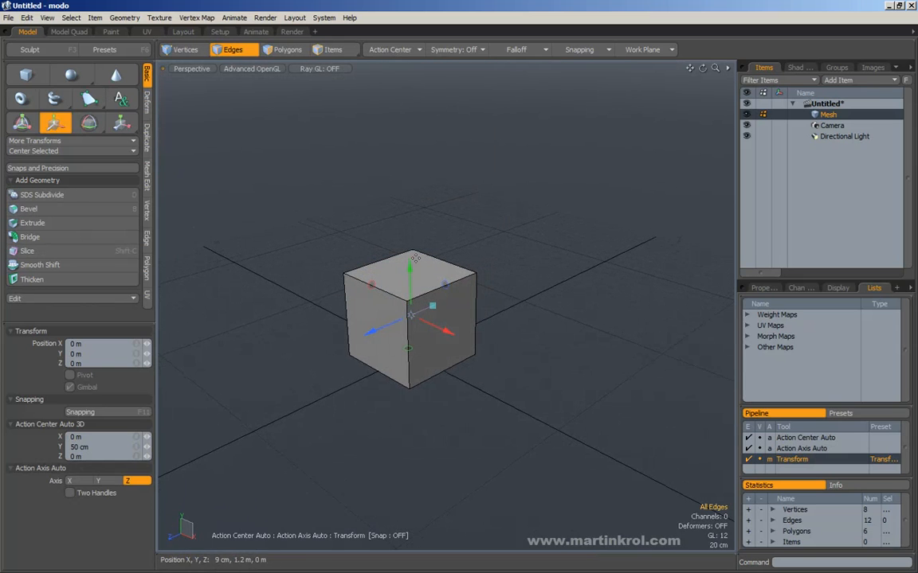
{"action": "left_click_drag", "start_coordinate": [386, 229], "coordinate": [412, 241], "text": "alt"}
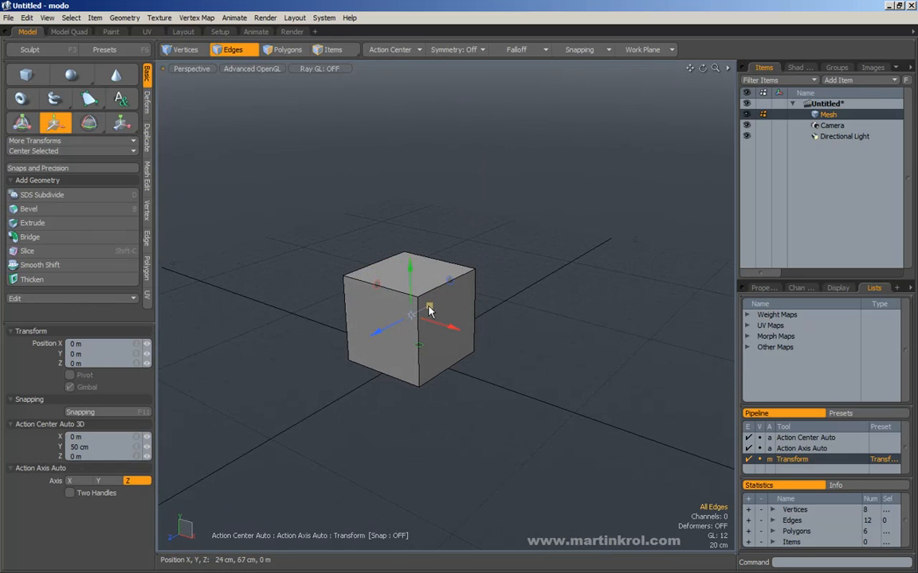
Try the square handle at the tool center and the two circular plane handles on the cube, undoing the moves.
{"action": "left_click_drag", "start_coordinate": [430, 307], "coordinate": [430, 279]}
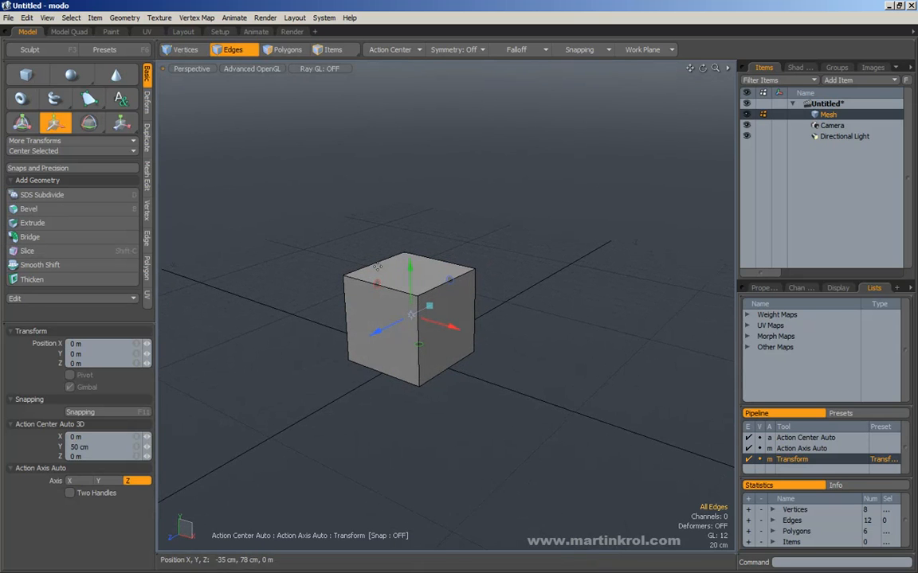
{"action": "key", "text": "2"}
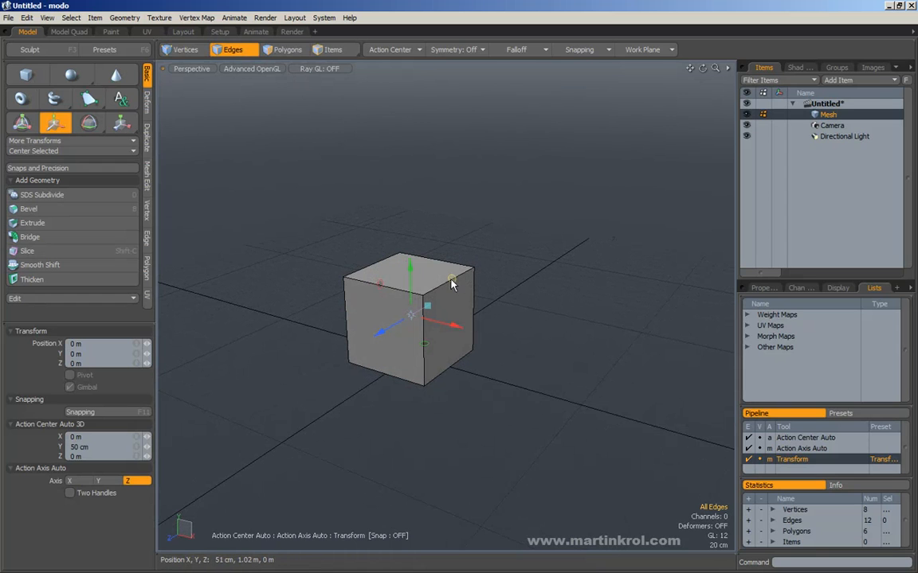
{"action": "left_click_drag", "start_coordinate": [451, 278], "coordinate": [422, 240]}
{"action": "key", "text": "ctrl+z"}
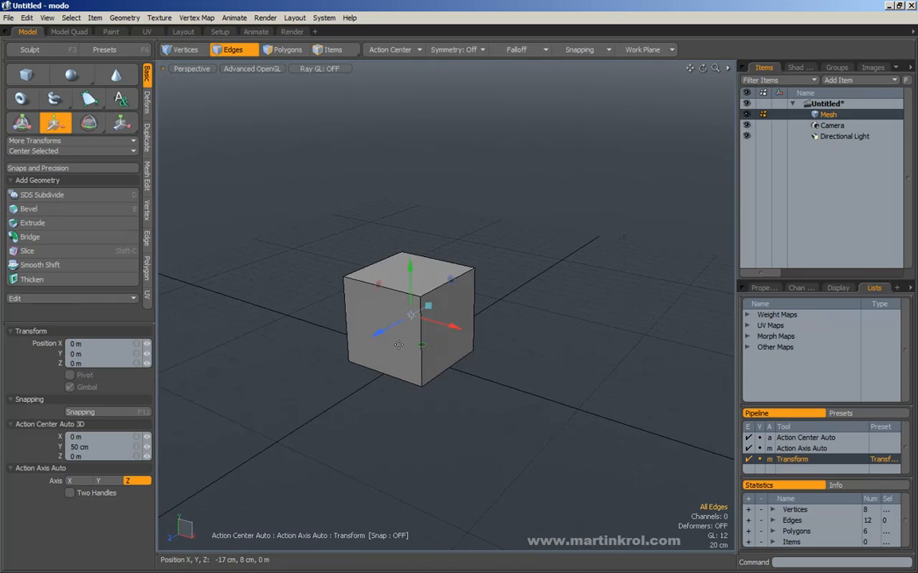
{"action": "left_click_drag", "start_coordinate": [377, 287], "coordinate": [339, 253]}
{"action": "key", "text": "ctrl+z"}
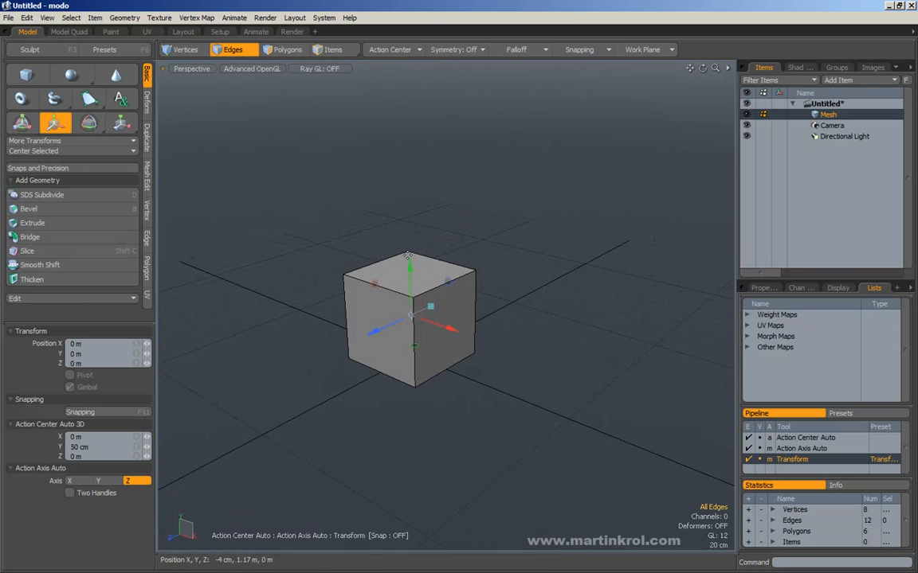
Try moving the cube along its X axis arrow and undo the move.
{"action": "left_click_drag", "start_coordinate": [428, 338], "coordinate": [441, 336], "text": "alt"}
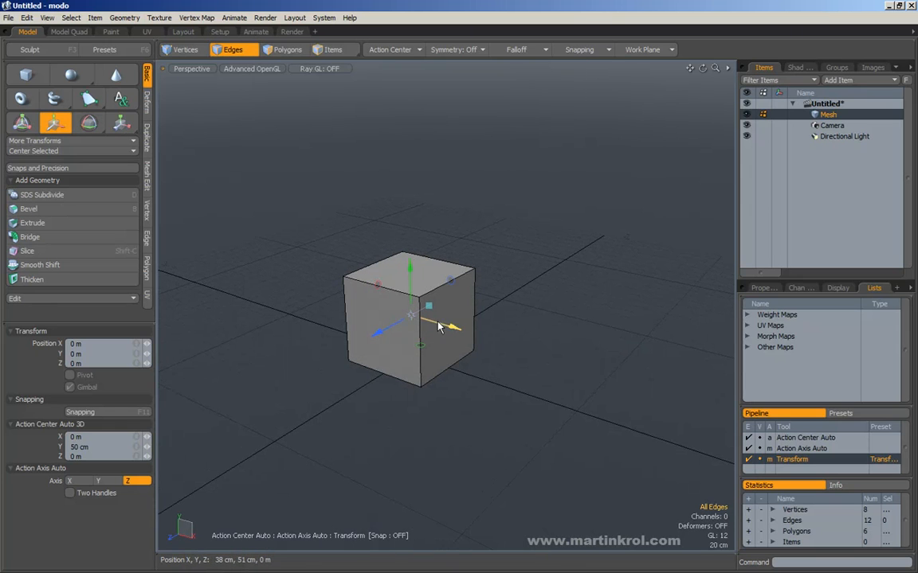
{"action": "left_click_drag", "start_coordinate": [430, 375], "coordinate": [531, 387], "text": "alt"}
{"action": "key", "text": "ctrl+z"}
{"action": "left_click_drag", "start_coordinate": [448, 347], "coordinate": [427, 248], "text": "alt"}
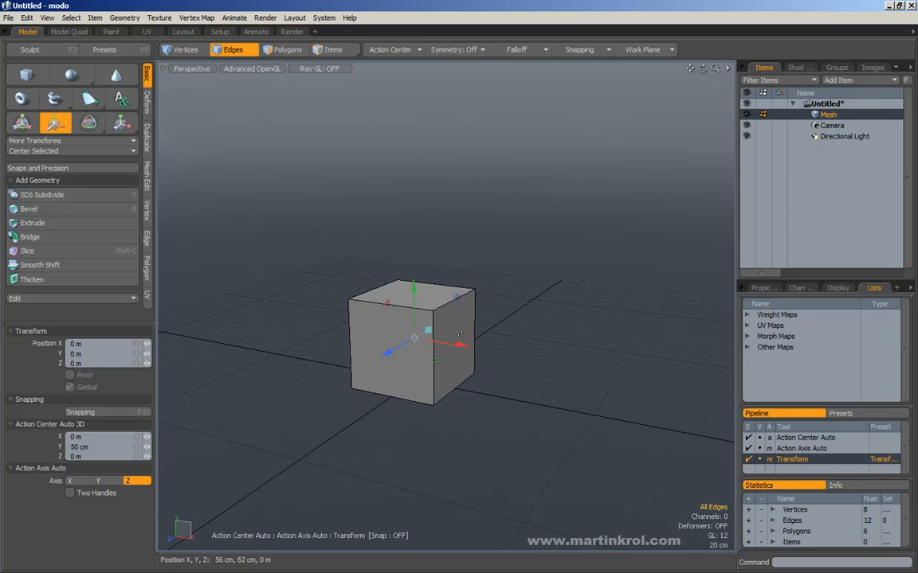
{"action": "left_click_drag", "start_coordinate": [462, 336], "coordinate": [413, 316], "text": "alt"}
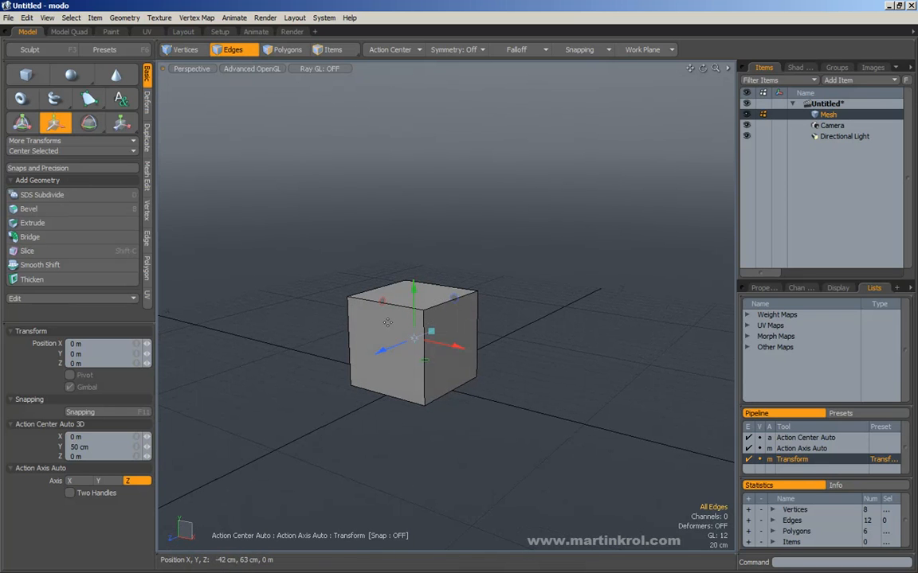
{"action": "mouse_move", "coordinate": [413, 338]}
{"action": "left_mouse_down", "text": "alt"}
{"action": "mouse_move", "coordinate": [444, 354]}
{"action": "mouse_move", "coordinate": [425, 344]}
{"action": "left_mouse_up", "text": "alt"}
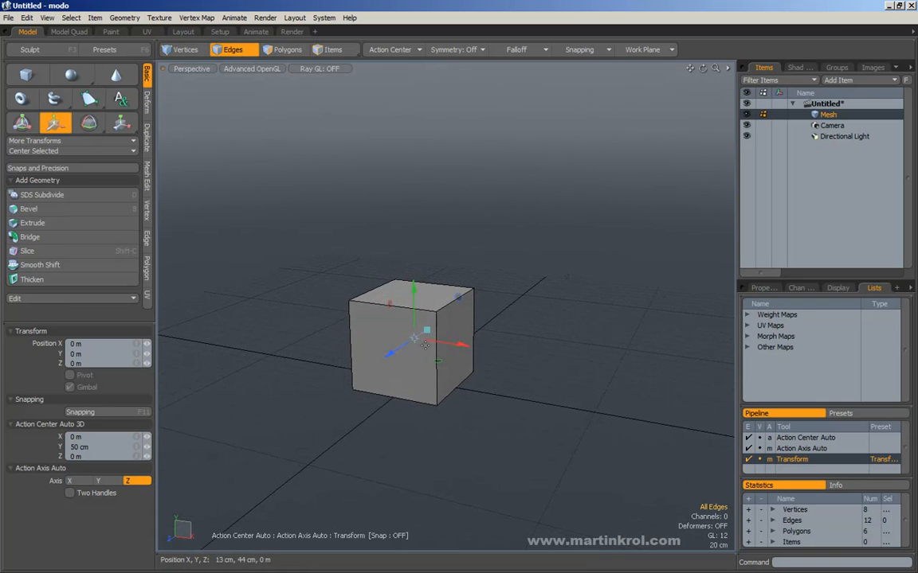
Try moving the cube by hauling in empty space, undo the moves and drop the Move tool.
{"action": "left_click_drag", "start_coordinate": [548, 176], "coordinate": [502, 175]}
{"action": "key", "text": "ctrl+z"}
{"action": "left_click_drag", "start_coordinate": [366, 126], "coordinate": [398, 184]}
{"action": "key", "text": "ctrl+z"}
{"action": "mouse_move", "coordinate": [514, 177]}
{"action": "left_mouse_down", "text": "alt"}
{"action": "mouse_move", "coordinate": [495, 184]}
{"action": "mouse_move", "coordinate": [525, 164]}
{"action": "left_mouse_up", "text": "alt"}
{"action": "key", "text": "space"}
Activate the Move tool and set the cube's X position to -7 cm.
{"action": "left_click_drag", "start_coordinate": [412, 209], "coordinate": [285, 188], "text": "alt"}
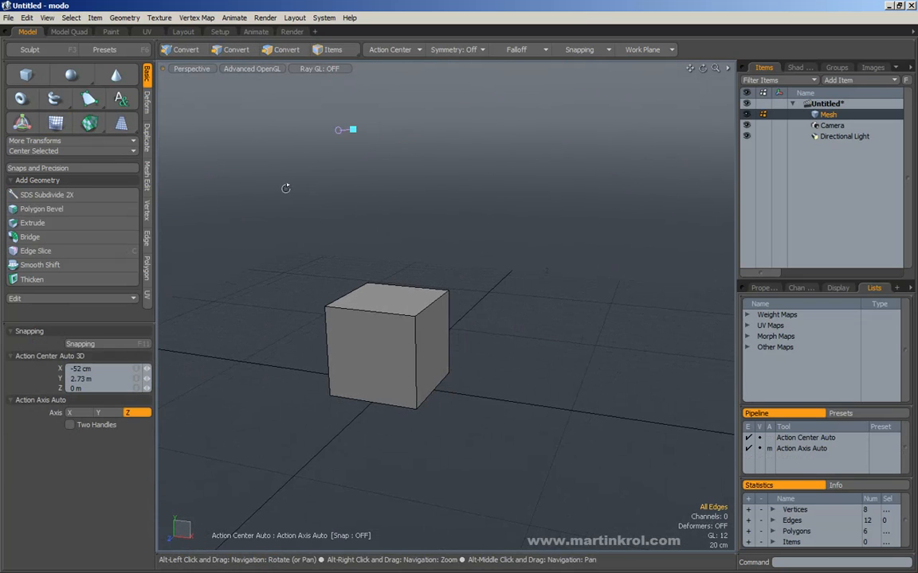
{"action": "key", "text": "2"}
{"action": "left_click", "coordinate": [54, 125]}
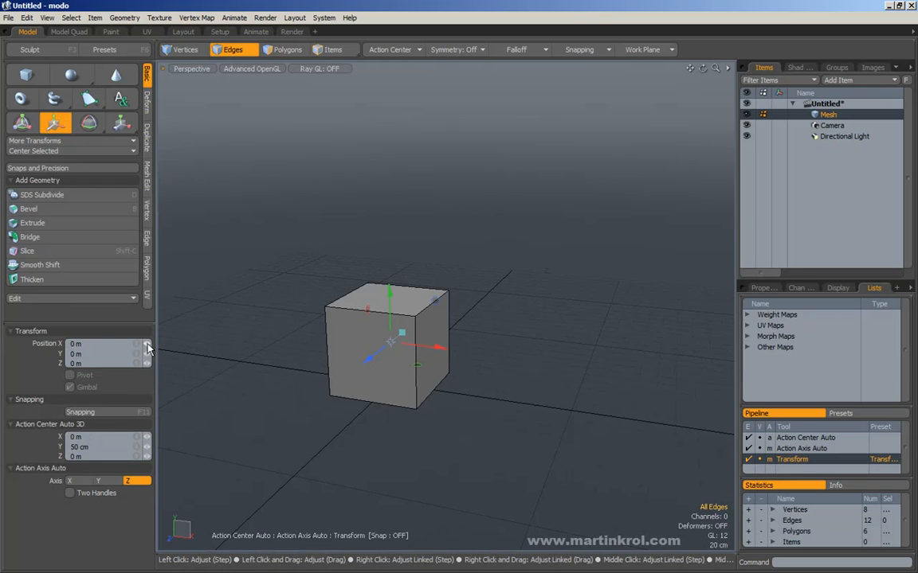
{"action": "mouse_move", "coordinate": [148, 348]}
{"action": "left_mouse_down"}
{"action": "mouse_move", "coordinate": [159, 345]}
{"action": "mouse_move", "coordinate": [142, 346]}
{"action": "left_mouse_up"}
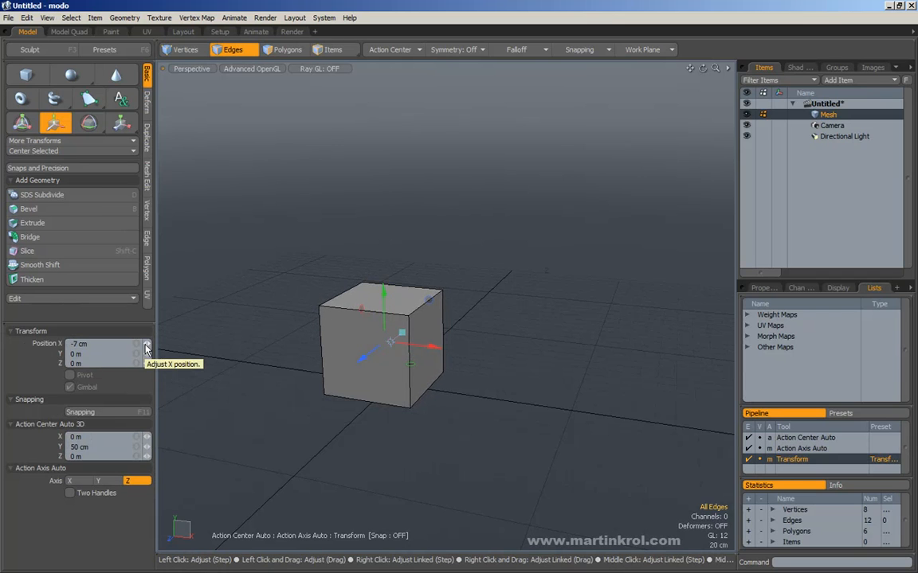
Try adjusting the cube's X position in coarse and fine increments, ending at about -3.6 cm.
{"action": "left_click_drag", "start_coordinate": [146, 348], "coordinate": [146, 349], "text": "ctrl"}
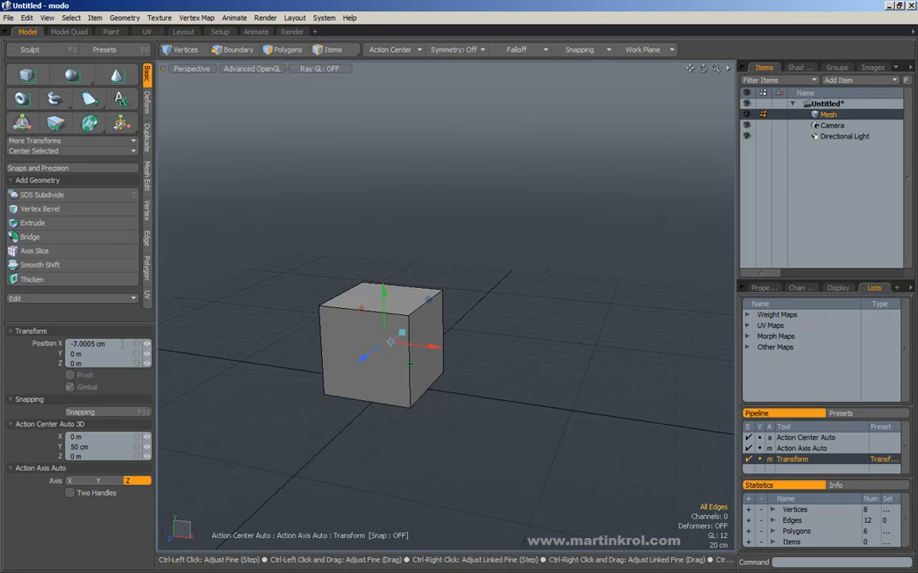
{"action": "mouse_move", "coordinate": [146, 347]}
{"action": "left_mouse_down"}
{"action": "mouse_move", "coordinate": [99, 347]}
{"action": "mouse_move", "coordinate": [145, 347]}
{"action": "left_mouse_up"}
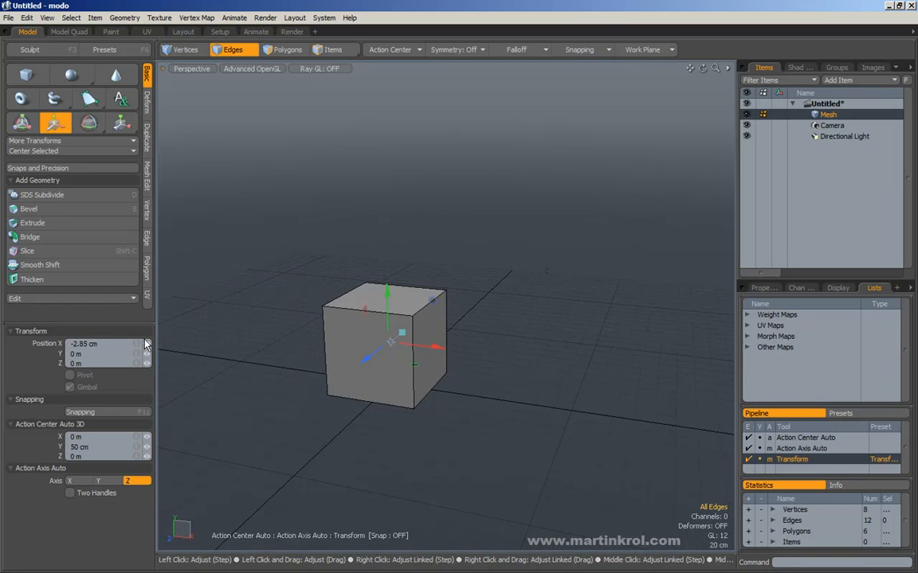
{"action": "key", "text": "ctrl"}
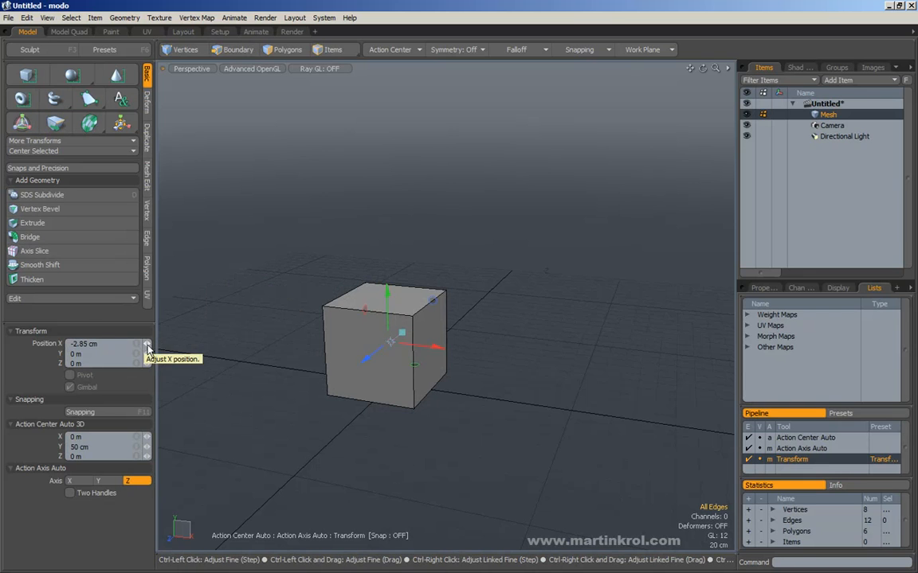
{"action": "left_click_drag", "start_coordinate": [147, 348], "coordinate": [148, 348], "text": "ctrl"}
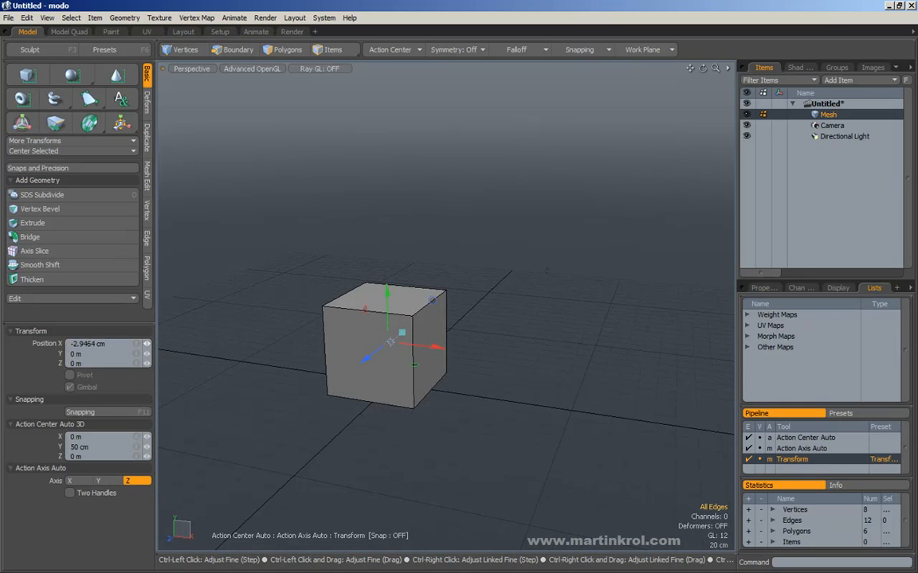
{"action": "left_click_drag", "start_coordinate": [148, 347], "coordinate": [148, 347], "text": "ctrl"}
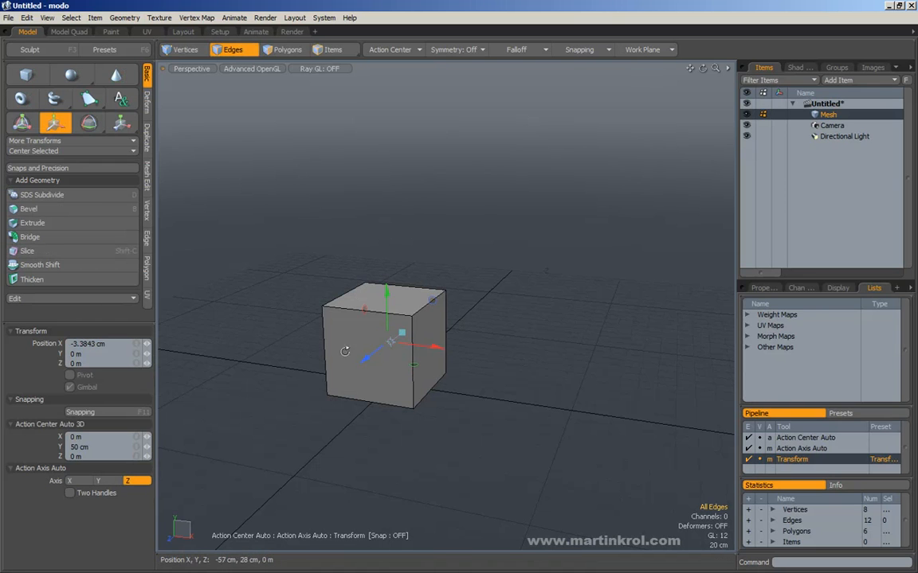
{"action": "scroll", "coordinate": [322, 297], "scroll_direction": "up", "scroll_amount": 5, "text": "alt"}
{"action": "left_click_drag", "start_coordinate": [389, 334], "coordinate": [313, 365], "text": "alt"}
{"action": "left_click_drag", "start_coordinate": [136, 344], "coordinate": [114, 344], "text": "ctrl"}
{"action": "right_click_drag", "start_coordinate": [294, 338], "coordinate": [355, 336], "text": "alt"}
{"action": "left_click_drag", "start_coordinate": [355, 335], "coordinate": [413, 375], "text": "alt"}
{"action": "right_click_drag", "start_coordinate": [413, 374], "coordinate": [465, 374], "text": "alt"}
{"action": "left_click_drag", "start_coordinate": [465, 375], "coordinate": [434, 371], "text": "alt"}
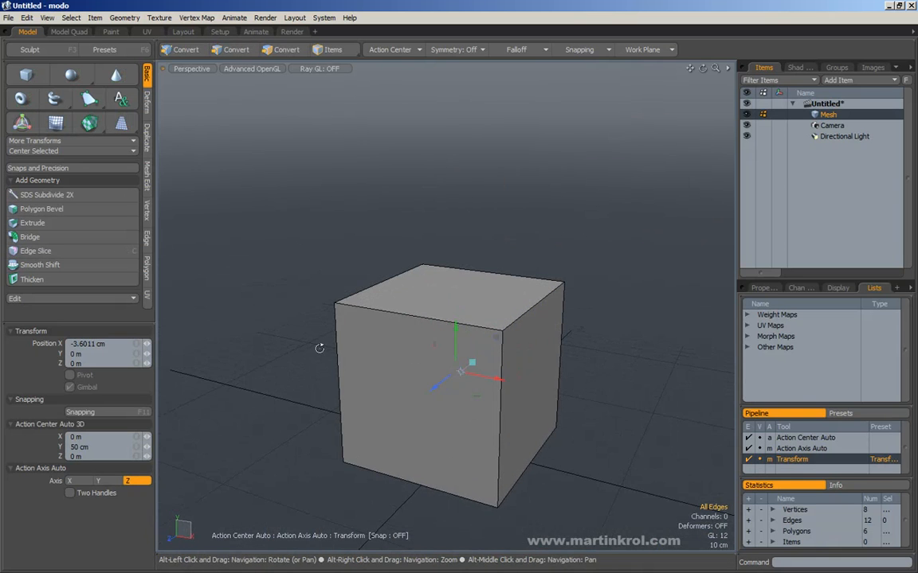
{"action": "left_click_drag", "start_coordinate": [319, 348], "coordinate": [220, 348], "text": "alt"}
Set the cube's X position to 0.
{"action": "double_click", "coordinate": [84, 344]}
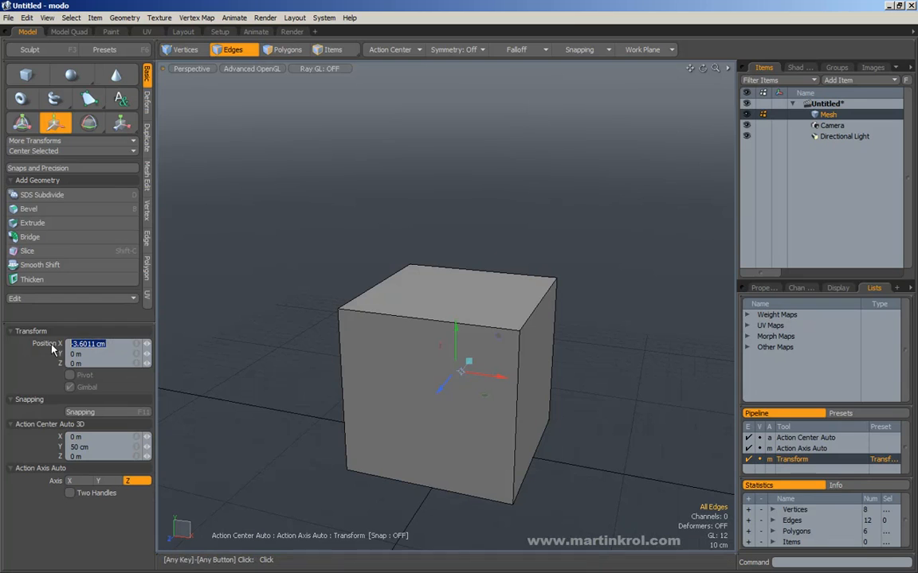
{"action": "type", "text": "0"}
{"action": "key", "text": "Return"}
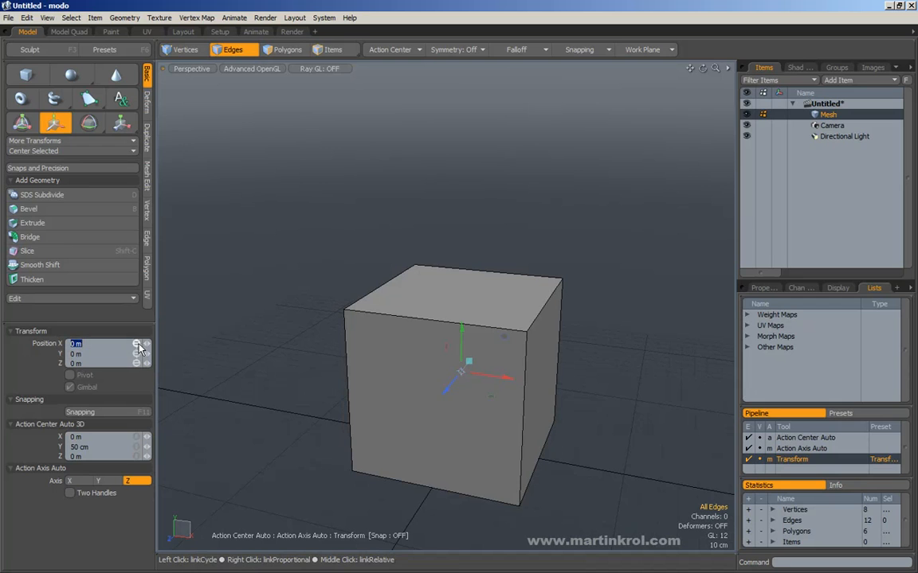
Try the link modes of the position values while adjusting X, undoing the resulting moves.
{"action": "left_click_drag", "start_coordinate": [146, 344], "coordinate": [141, 348]}
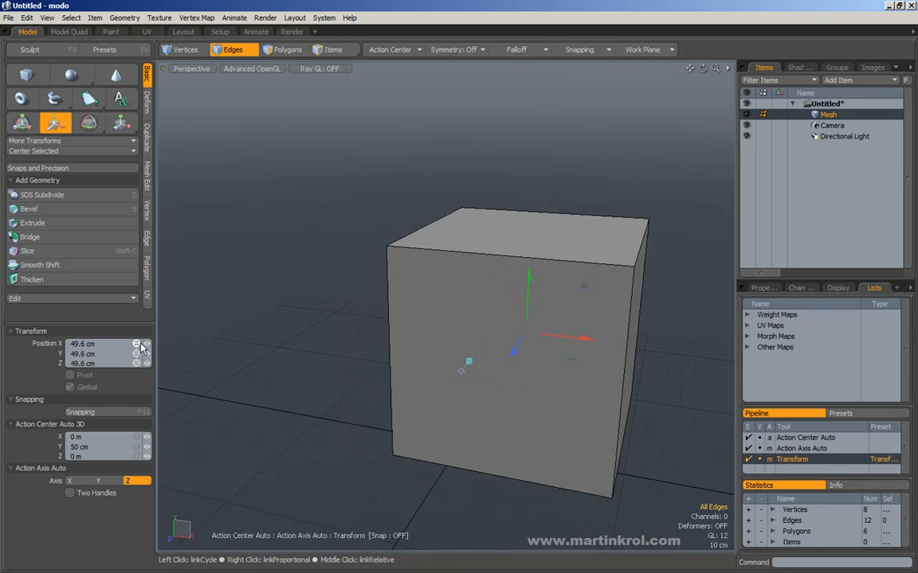
{"action": "key", "text": "ctrl+z"}
{"action": "left_click", "coordinate": [138, 344]}
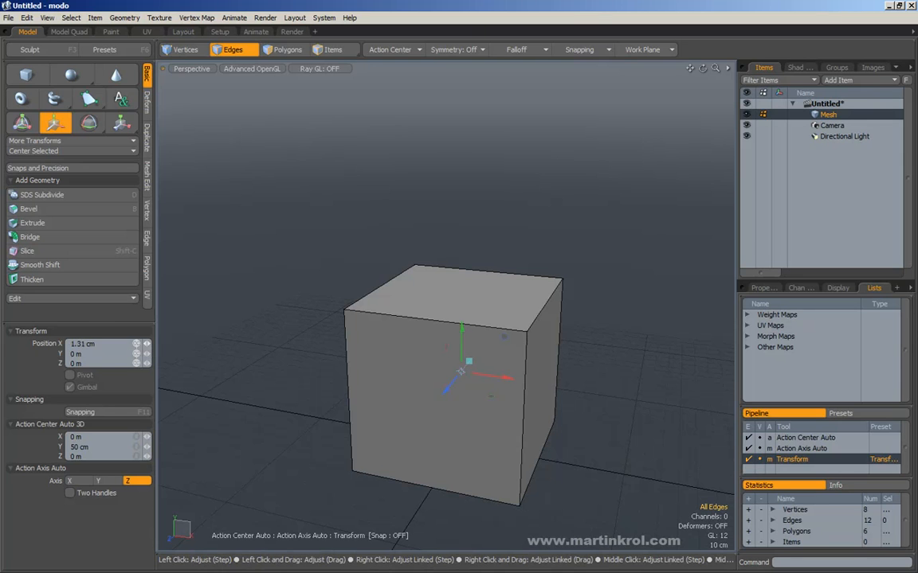
{"action": "key", "text": "ctrl+z"}
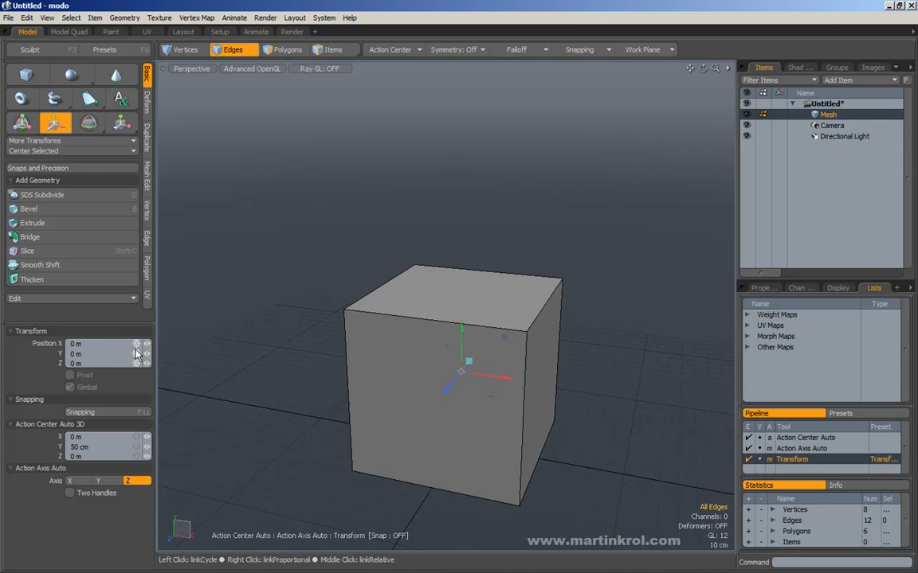
{"action": "left_click_drag", "start_coordinate": [146, 343], "coordinate": [146, 335]}
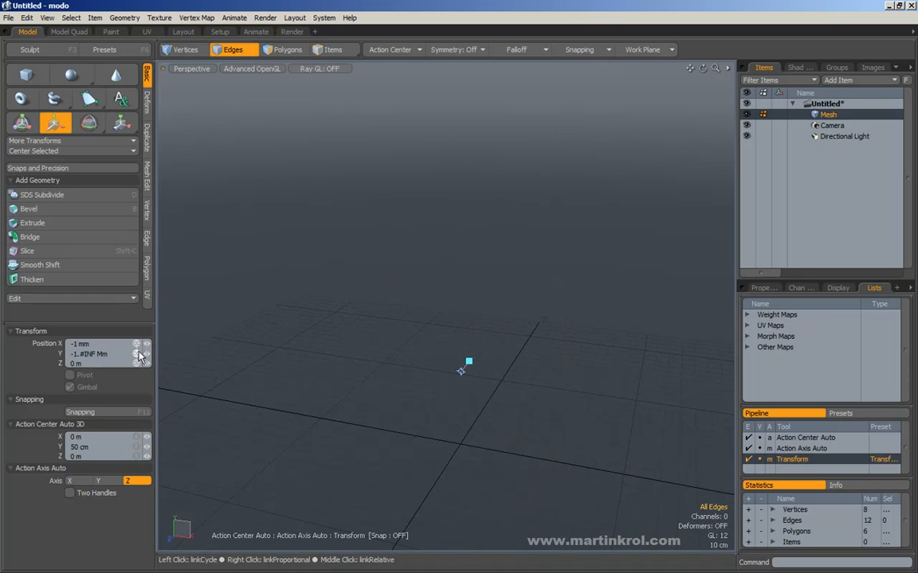
{"action": "key", "text": "ctrl+z"}
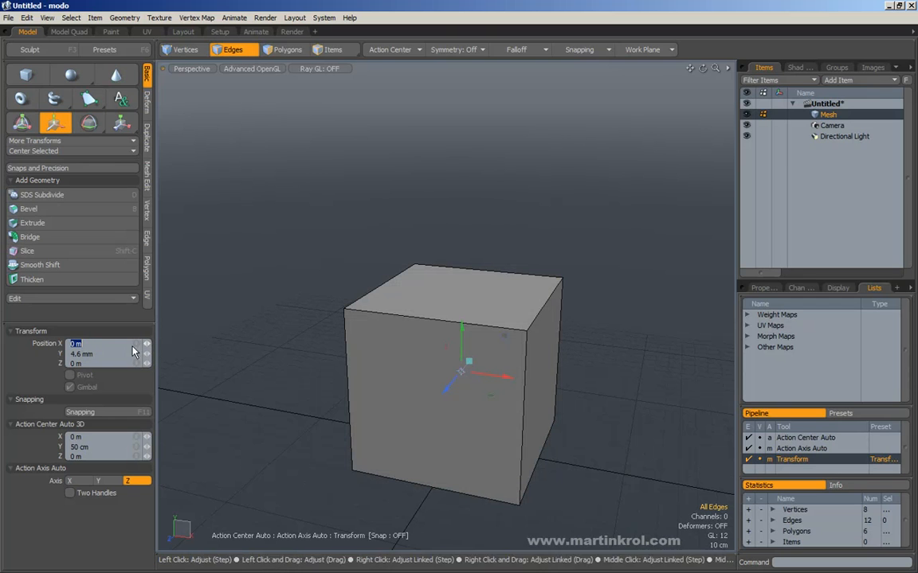
Drop the Move tool and activate the Rotate tool on the cube.
{"action": "right_click_drag", "start_coordinate": [296, 328], "coordinate": [308, 344], "text": "alt"}
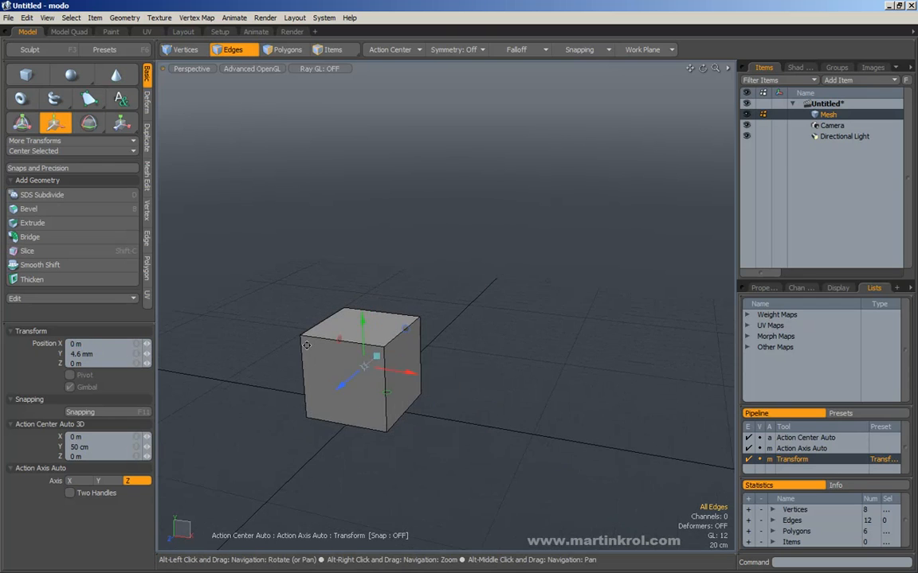
{"action": "key", "text": "q"}
{"action": "left_click_drag", "start_coordinate": [317, 307], "coordinate": [338, 309], "text": "alt+shift"}
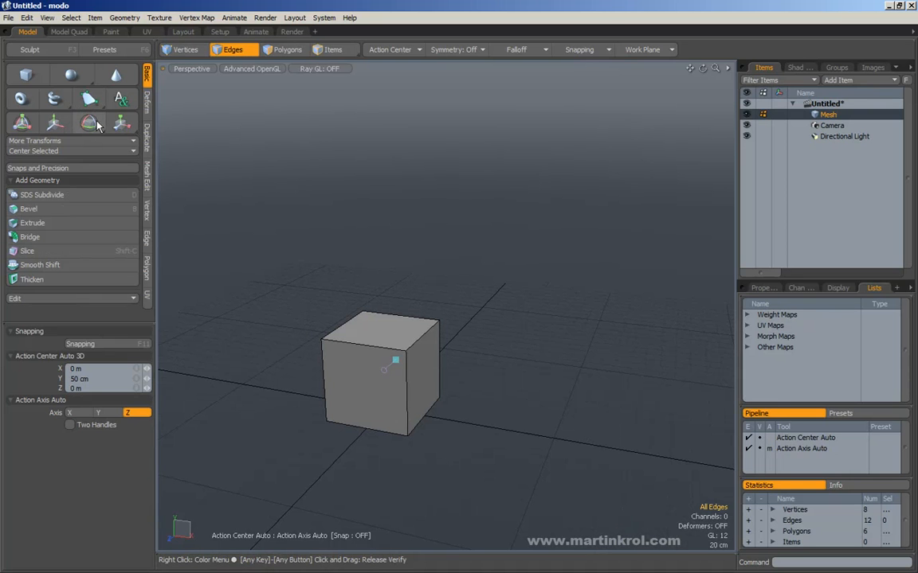
{"action": "left_click", "coordinate": [88, 123]}
{"action": "left_click_drag", "start_coordinate": [354, 280], "coordinate": [390, 309], "text": "alt"}
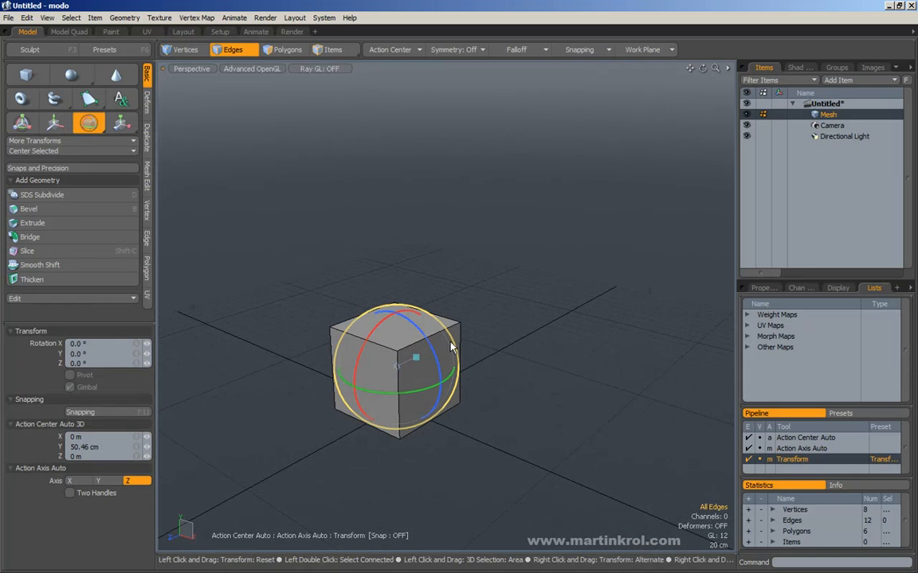
Try rotating the cube with the rotation rings and repositioning the rotation center above it, undoing the changes.
{"action": "mouse_move", "coordinate": [341, 290]}
{"action": "left_mouse_down"}
{"action": "mouse_move", "coordinate": [401, 479]}
{"action": "mouse_move", "coordinate": [341, 291]}
{"action": "left_mouse_up"}
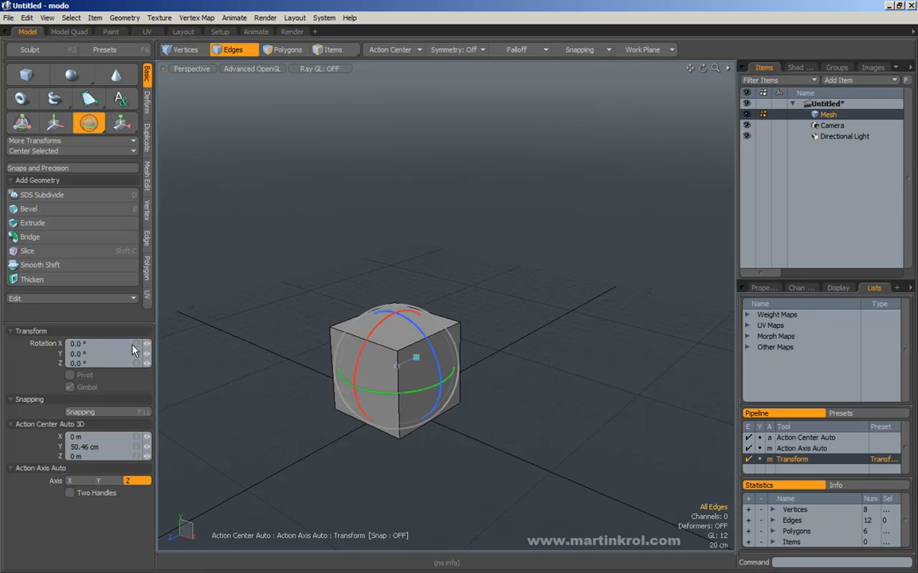
{"action": "left_click_drag", "start_coordinate": [376, 336], "coordinate": [407, 281]}
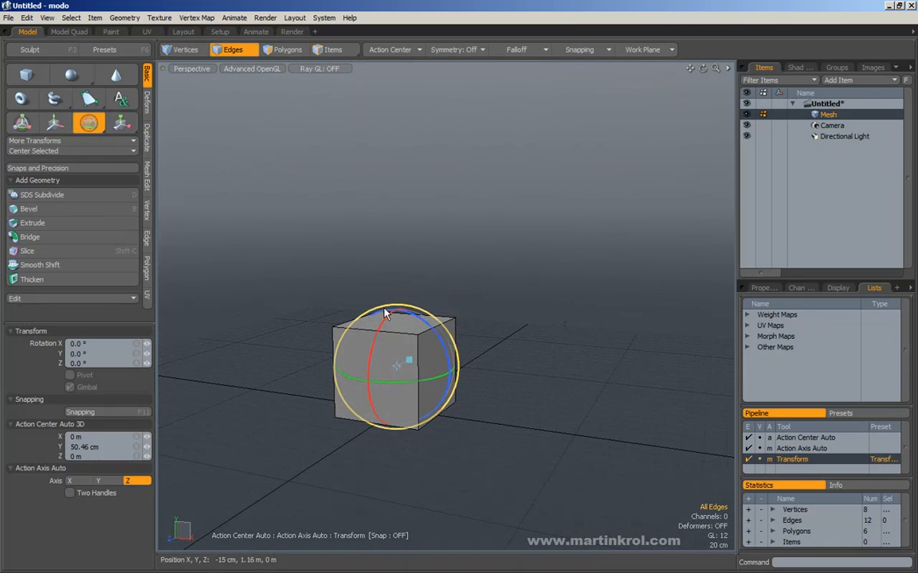
{"action": "left_click_drag", "start_coordinate": [385, 312], "coordinate": [350, 442], "text": "alt"}
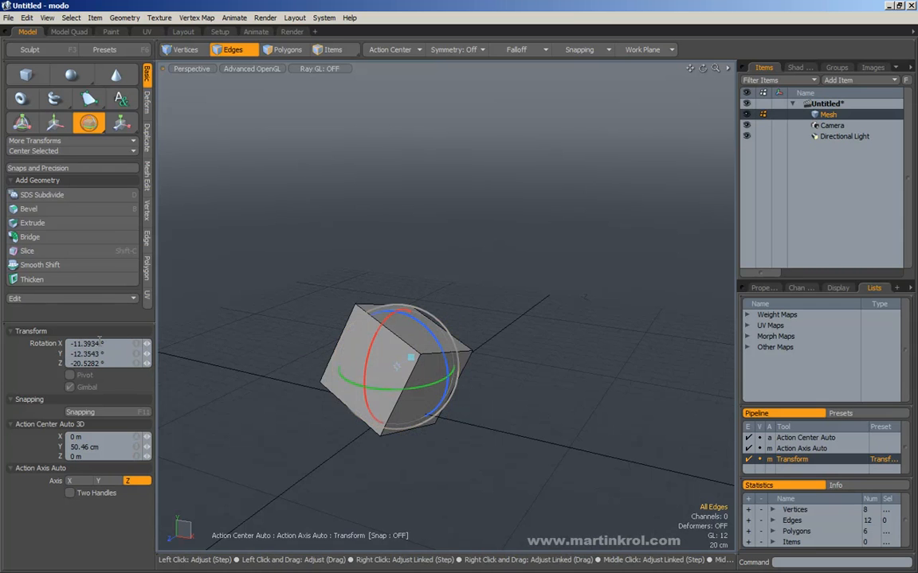
{"action": "key", "text": "ctrl+z"}
{"action": "left_click_drag", "start_coordinate": [451, 273], "coordinate": [319, 300], "text": "alt"}
{"action": "left_click_drag", "start_coordinate": [409, 270], "coordinate": [479, 320]}
{"action": "key", "text": "ctrl+z"}
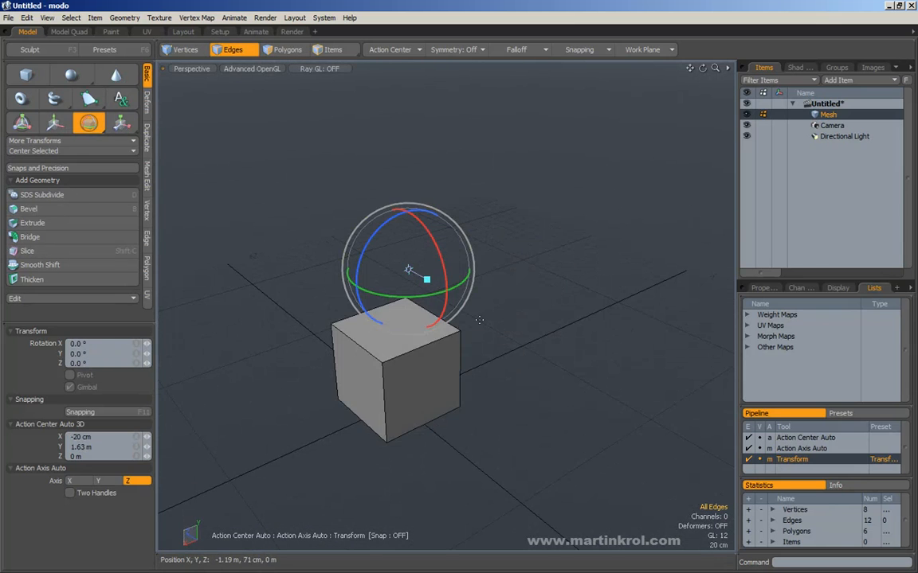
Set the action center for the rotation to Selection.
{"action": "left_click", "coordinate": [415, 359]}
{"action": "left_click", "coordinate": [390, 50]}
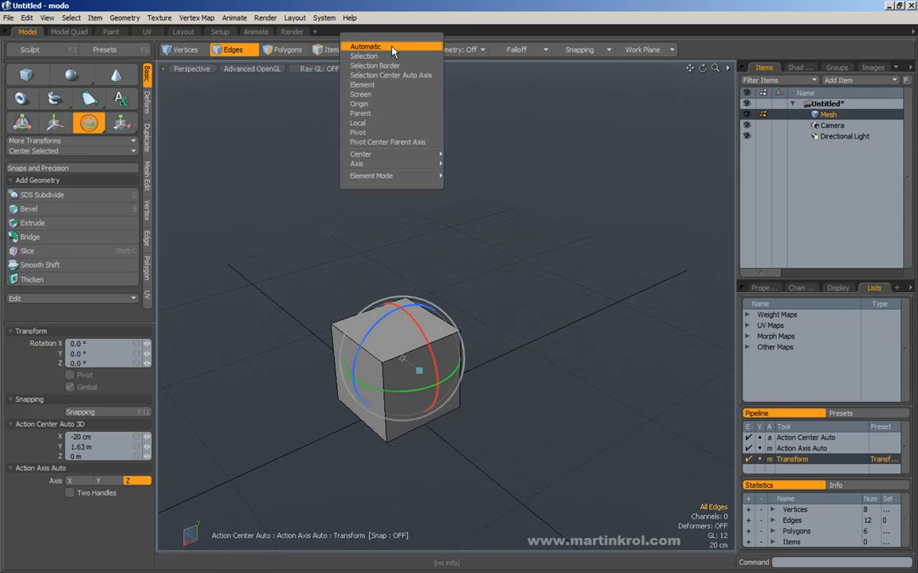
{"action": "left_click", "coordinate": [391, 66]}
{"action": "left_click", "coordinate": [388, 50]}
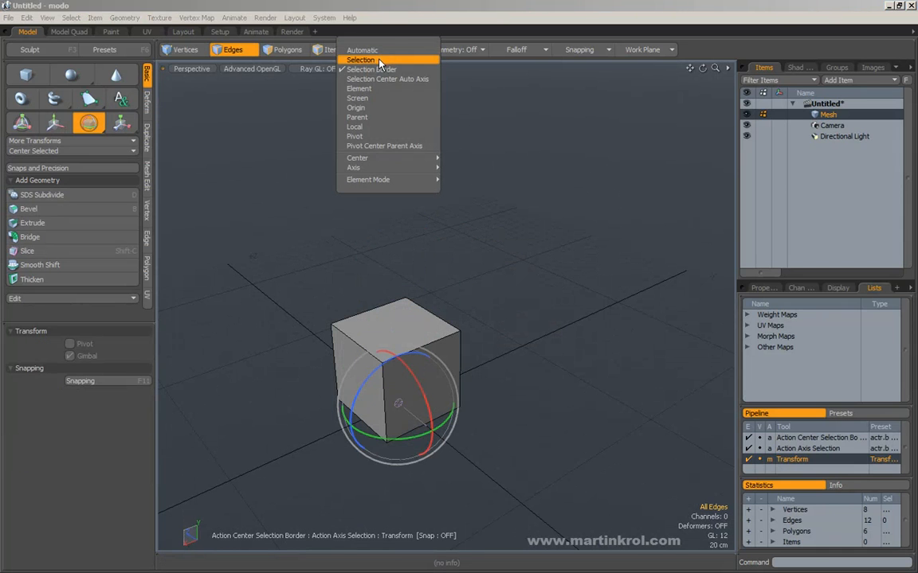
{"action": "left_click", "coordinate": [363, 56]}
Try rotating the cube freely about its selection center and undo the rotation.
{"action": "left_click_drag", "start_coordinate": [391, 309], "coordinate": [432, 261], "text": "alt"}
{"action": "left_click_drag", "start_coordinate": [391, 311], "coordinate": [372, 277], "text": "alt"}
{"action": "left_click_drag", "start_coordinate": [328, 301], "coordinate": [470, 318]}
{"action": "key", "text": "ctrl+z"}
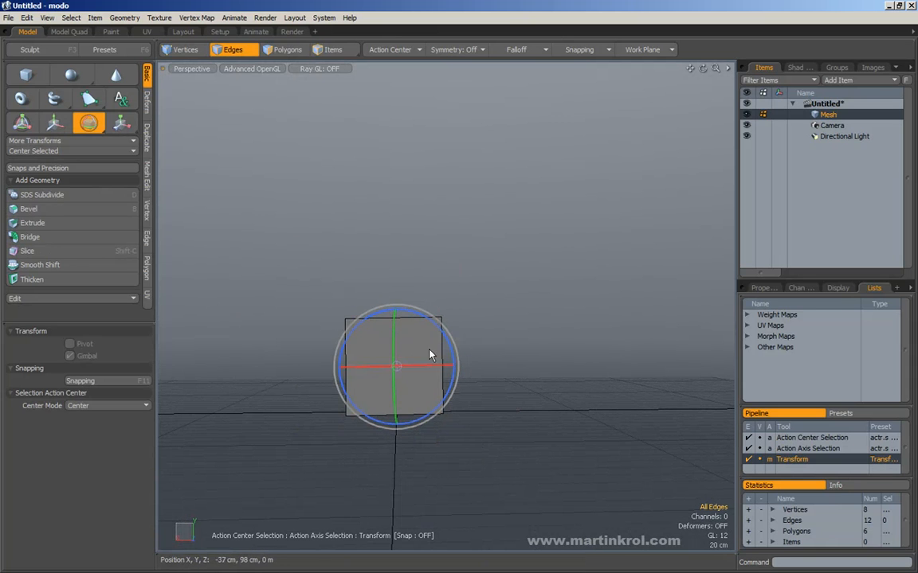
In the Front view, try rotating the cube with the outer ring and bring it square to the grid.
{"action": "left_click_drag", "start_coordinate": [322, 284], "coordinate": [491, 314], "text": "alt"}
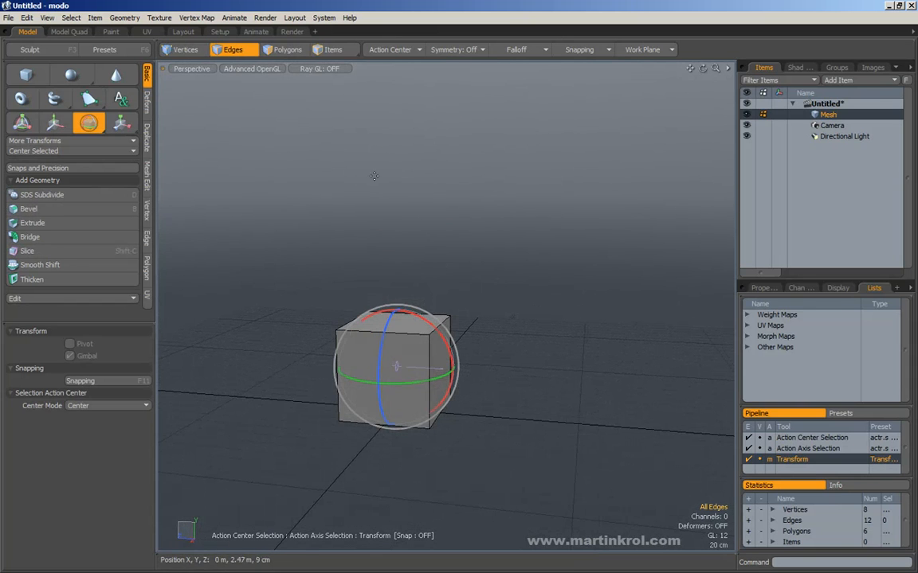
{"action": "left_click_drag", "start_coordinate": [424, 215], "coordinate": [372, 221], "text": "alt"}
{"action": "key", "text": "KP_1"}
{"action": "key", "text": "KP_2"}
{"action": "left_click_drag", "start_coordinate": [457, 319], "coordinate": [303, 295], "text": "alt"}
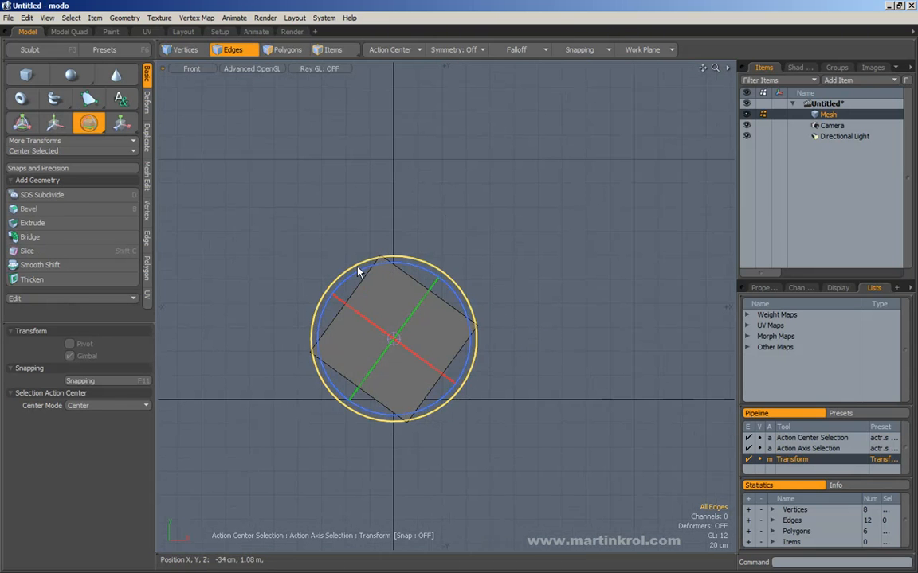
{"action": "left_click_drag", "start_coordinate": [358, 271], "coordinate": [395, 269]}
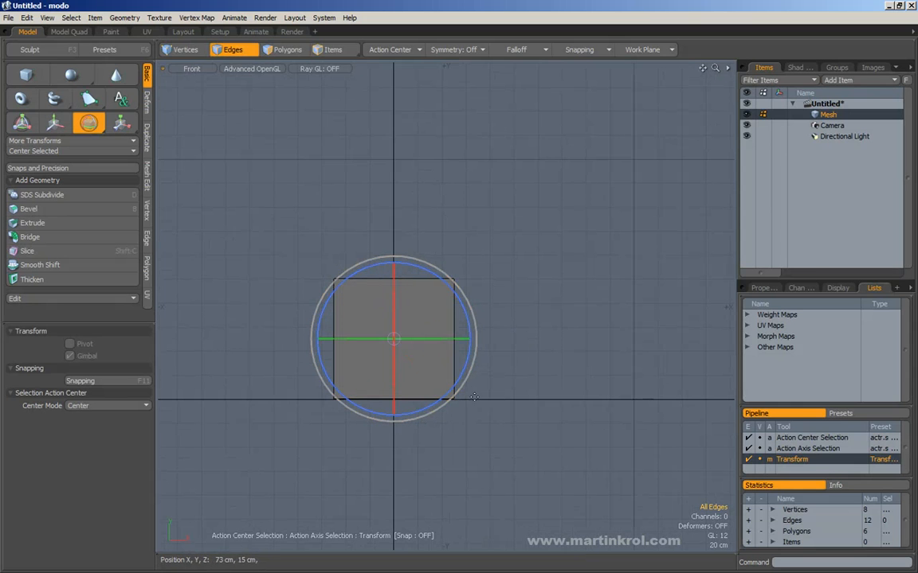
Activate the Scale tool and scale the cube to about 103% in X, 200.5% in Y and 236.5% in Z.
{"action": "left_click_drag", "start_coordinate": [361, 350], "coordinate": [440, 367], "text": "alt"}
{"action": "left_click_drag", "start_coordinate": [374, 292], "coordinate": [538, 318], "text": "alt"}
{"action": "left_click", "coordinate": [119, 125]}
{"action": "left_click_drag", "start_coordinate": [404, 307], "coordinate": [405, 275]}
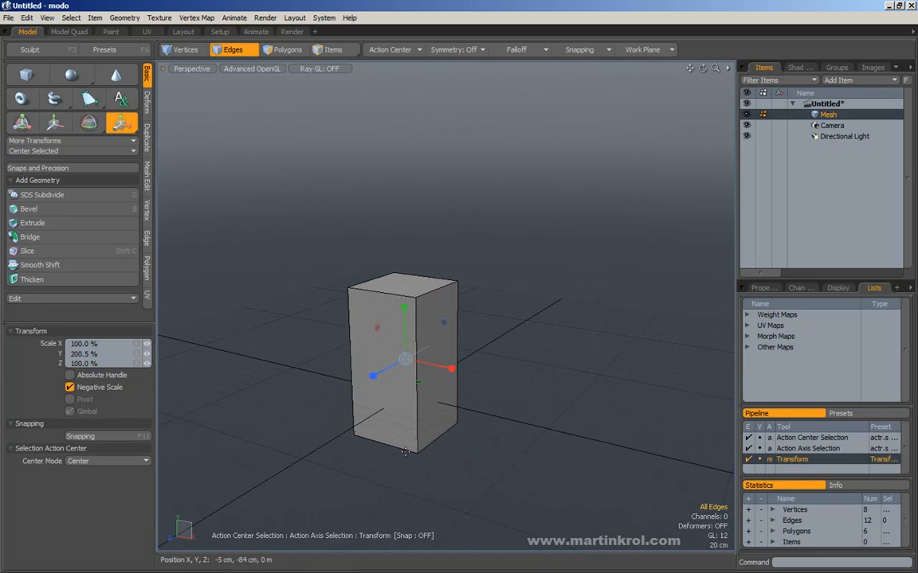
{"action": "left_click_drag", "start_coordinate": [395, 376], "coordinate": [505, 333]}
{"action": "left_click_drag", "start_coordinate": [431, 370], "coordinate": [435, 370]}
{"action": "key", "text": "2"}
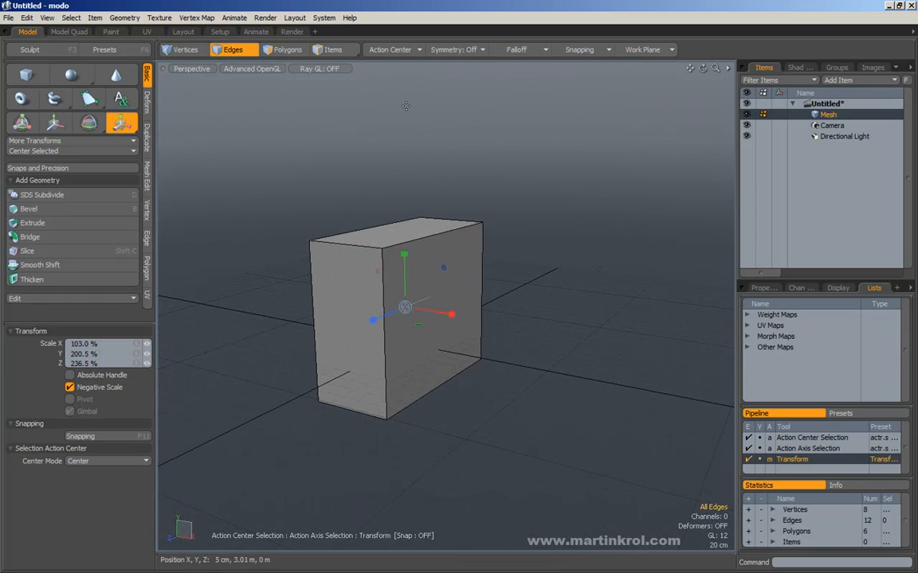
Set the action center to Automatic and place it near the block's base in the Front view, at about X 1 cm, Y -48 cm.
{"action": "left_click", "coordinate": [374, 50]}
{"action": "left_click", "coordinate": [350, 41]}
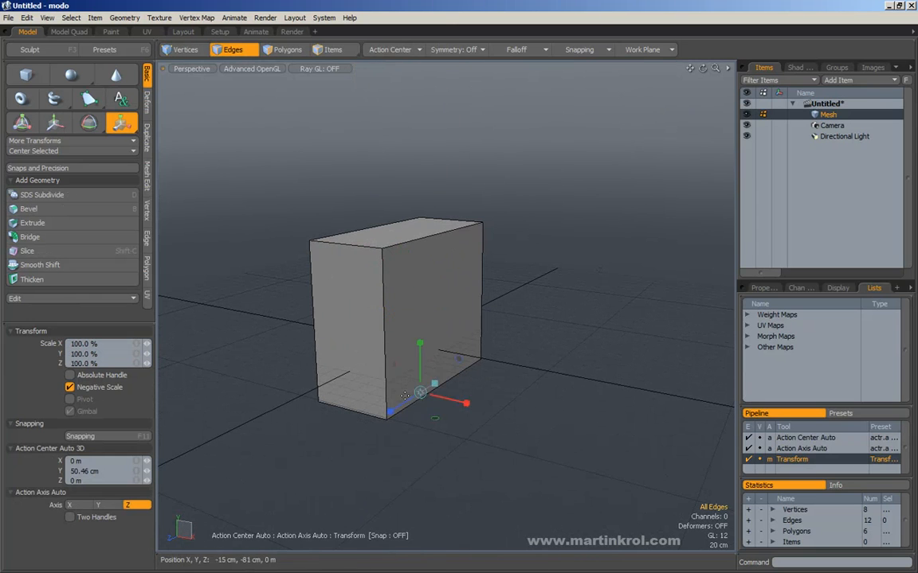
{"action": "key", "text": "KP_2"}
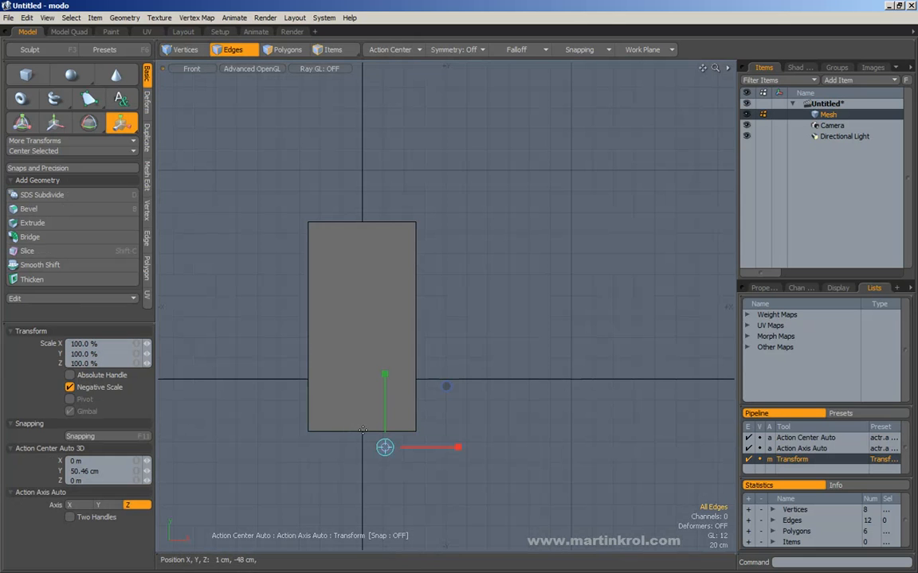
{"action": "mouse_move", "coordinate": [364, 401]}
{"action": "left_mouse_down"}
{"action": "mouse_move", "coordinate": [364, 359]}
{"action": "mouse_move", "coordinate": [364, 412]}
{"action": "mouse_move", "coordinate": [364, 401]}
{"action": "left_mouse_up"}
In the perspective view, scale the block from its base to about 183.5% in X and 27.5% in Z.
{"action": "key", "text": "KP_0"}
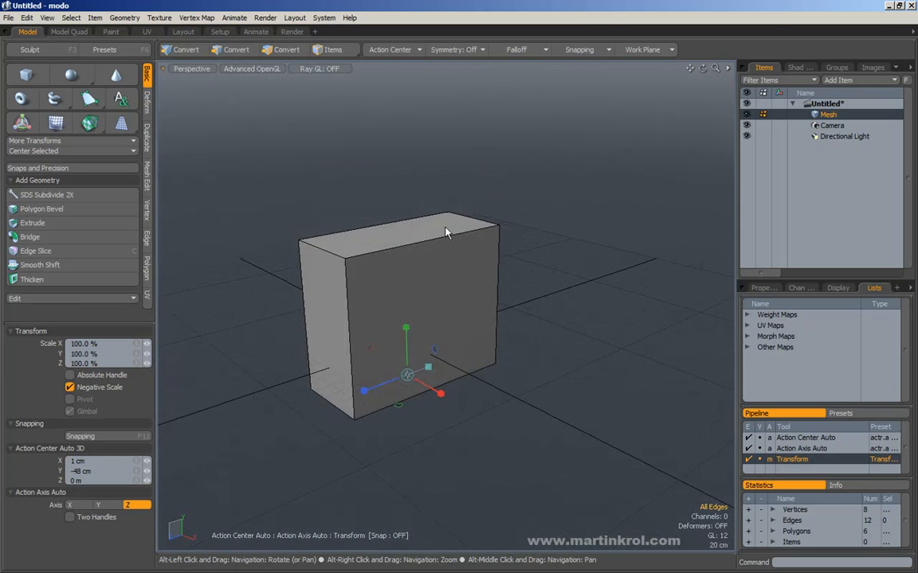
{"action": "left_click_drag", "start_coordinate": [364, 349], "coordinate": [488, 336]}
{"action": "left_click_drag", "start_coordinate": [488, 350], "coordinate": [413, 360], "text": "alt"}
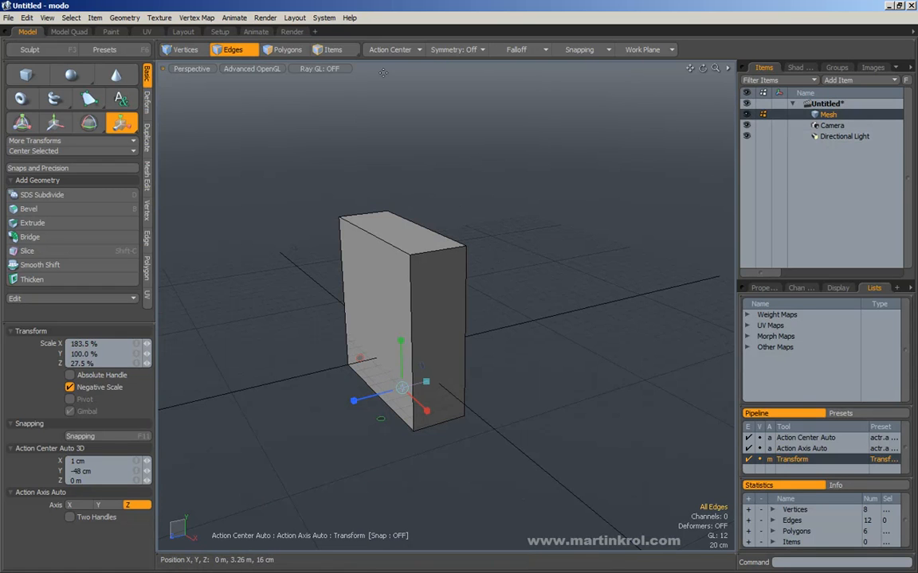
Set the action center to Origin and scale the block uniformly to about 43.5%.
{"action": "left_click", "coordinate": [393, 50]}
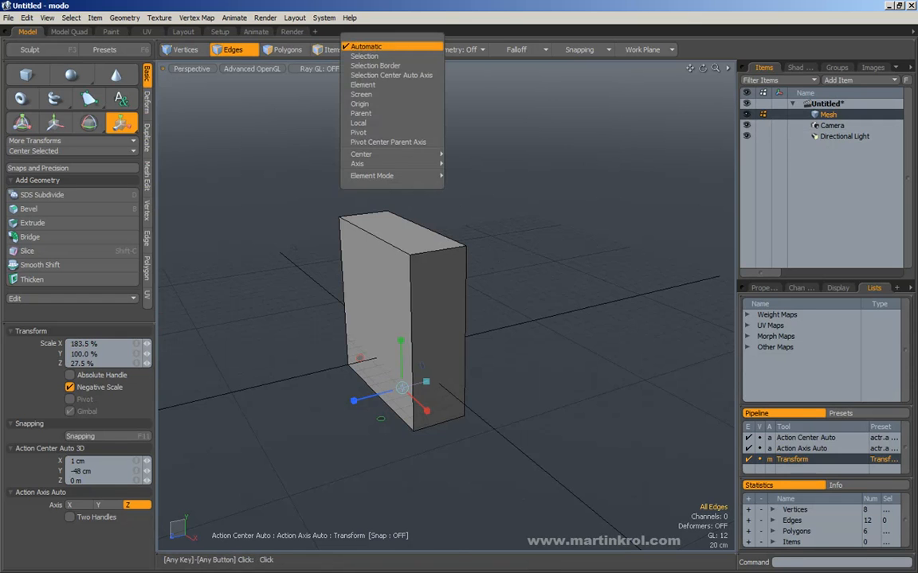
{"action": "left_click", "coordinate": [386, 104]}
{"action": "left_click_drag", "start_coordinate": [401, 351], "coordinate": [356, 336]}
{"action": "scroll", "coordinate": [350, 331], "scroll_direction": "up", "scroll_amount": 3, "text": "alt"}
{"action": "scroll", "coordinate": [457, 345], "scroll_direction": "up", "scroll_amount": 2, "text": "alt"}
{"action": "middle_click_drag", "start_coordinate": [457, 345], "coordinate": [388, 359], "text": "alt"}
{"action": "left_click_drag", "start_coordinate": [388, 358], "coordinate": [394, 349], "text": "alt"}
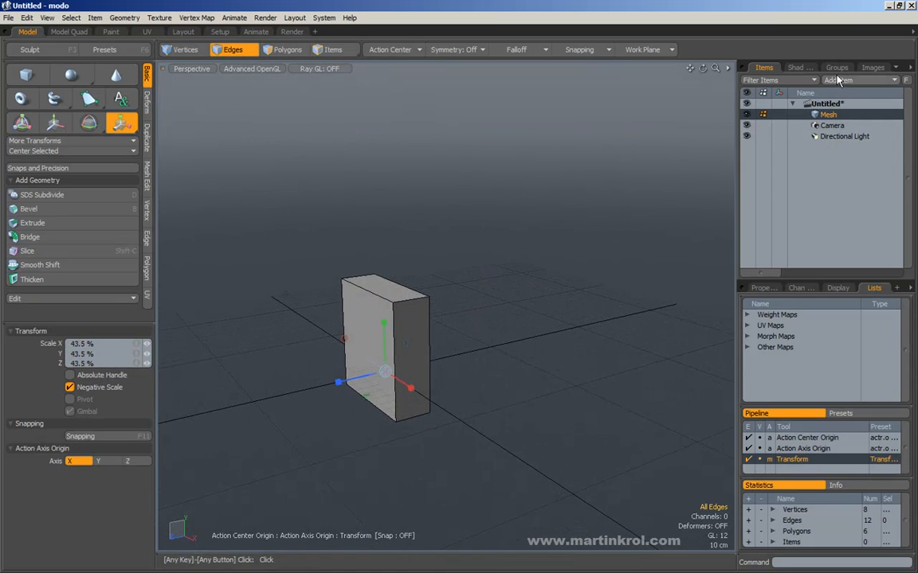
Drop the Scale tool and select all of the block's polygons in polygon mode.
{"action": "middle_click_drag", "start_coordinate": [349, 263], "coordinate": [336, 225], "text": "alt"}
{"action": "key", "text": "space"}
{"action": "left_click_drag", "start_coordinate": [426, 272], "coordinate": [424, 301], "text": "alt"}
{"action": "left_click", "coordinate": [279, 53]}
{"action": "double_click", "coordinate": [409, 286]}
Move the selected block about 49.5 cm in X, set the action center to Automatic, and raise the block to about ground level.
{"action": "left_click_drag", "start_coordinate": [331, 301], "coordinate": [494, 353], "text": "alt"}
{"action": "key", "text": "w"}
{"action": "middle_click_drag", "start_coordinate": [475, 348], "coordinate": [457, 365], "text": "alt"}
{"action": "left_click", "coordinate": [388, 48]}
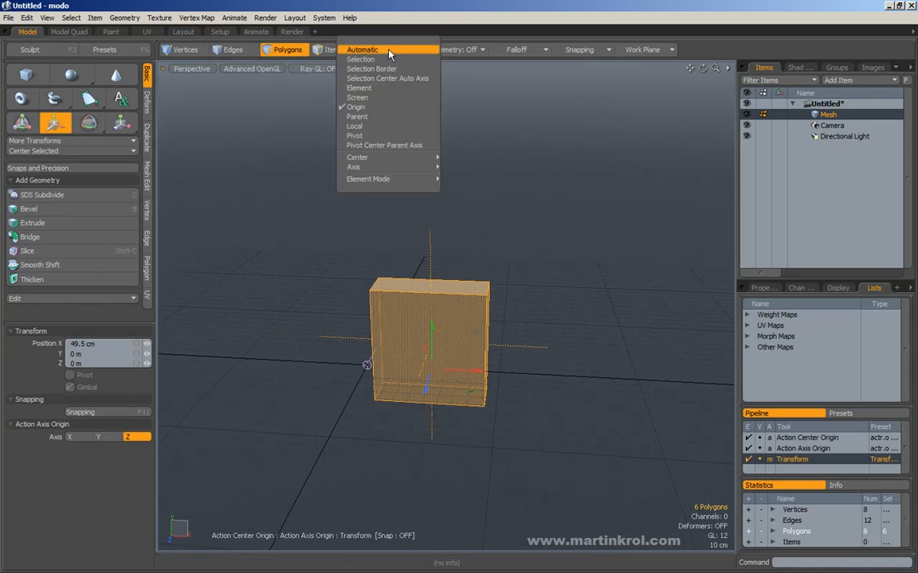
{"action": "left_click", "coordinate": [389, 52]}
{"action": "middle_click_drag", "start_coordinate": [417, 142], "coordinate": [408, 151], "text": "alt"}
{"action": "left_click_drag", "start_coordinate": [422, 309], "coordinate": [420, 252]}
{"action": "left_click_drag", "start_coordinate": [430, 259], "coordinate": [422, 287], "text": "alt"}
In vertex mode, move the two top vertices on the block's side away from the origin out of alignment, one at a time.
{"action": "left_click", "coordinate": [185, 50]}
{"action": "left_click_drag", "start_coordinate": [423, 249], "coordinate": [407, 253], "text": "alt"}
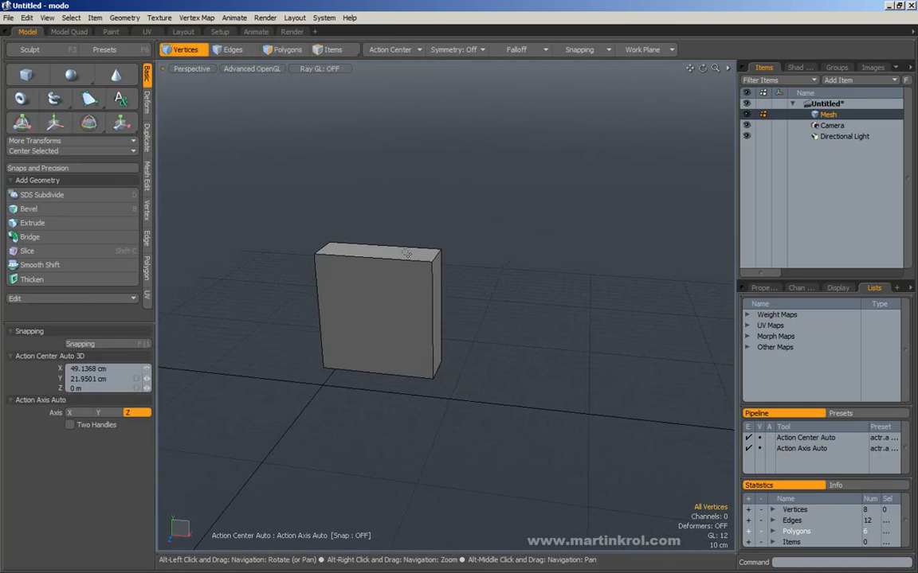
{"action": "right_click_drag", "start_coordinate": [447, 283], "coordinate": [448, 284]}
{"action": "key", "text": "w"}
{"action": "left_click_drag", "start_coordinate": [454, 266], "coordinate": [434, 264]}
{"action": "key", "text": "q"}
{"action": "right_click_drag", "start_coordinate": [458, 275], "coordinate": [432, 241]}
{"action": "key", "text": "w"}
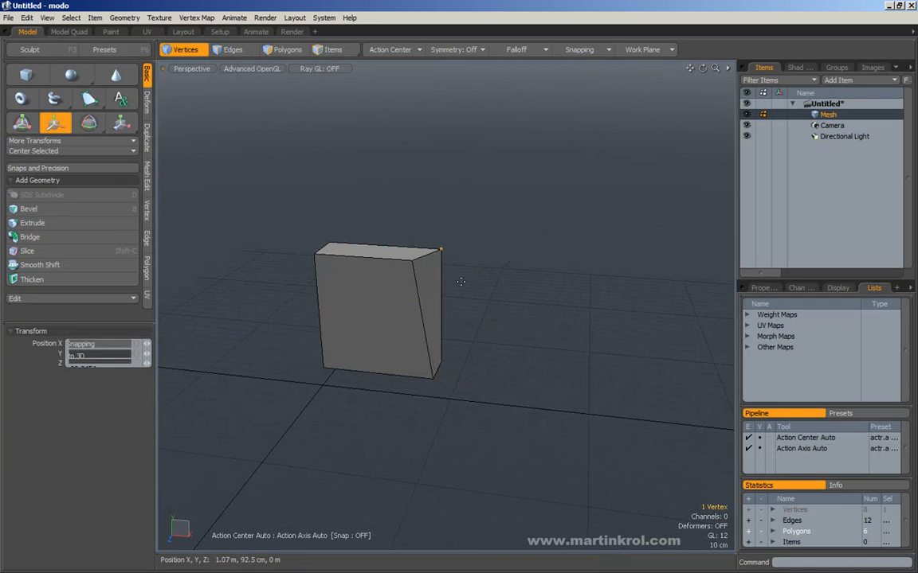
{"action": "left_click_drag", "start_coordinate": [450, 237], "coordinate": [474, 189]}
Move the two bottom vertices on the block's side away from the origin out of alignment, one at a time.
{"action": "key", "text": "q"}
{"action": "right_click_drag", "start_coordinate": [467, 378], "coordinate": [469, 380]}
{"action": "key", "text": "w"}
{"action": "left_click_drag", "start_coordinate": [483, 369], "coordinate": [517, 368]}
{"action": "key", "text": "q"}
{"action": "right_click_drag", "start_coordinate": [425, 371], "coordinate": [443, 390]}
{"action": "key", "text": "w"}
{"action": "left_click_drag", "start_coordinate": [456, 403], "coordinate": [431, 440]}
{"action": "key", "text": "q"}
Select the four displaced vertices together and align them by scaling to 0% in X.
{"action": "left_click", "coordinate": [532, 368]}
{"action": "left_click_drag", "start_coordinate": [534, 354], "coordinate": [540, 333], "text": "alt"}
{"action": "right_click_drag", "start_coordinate": [343, 139], "coordinate": [575, 481]}
{"action": "left_click_drag", "start_coordinate": [512, 320], "coordinate": [475, 323], "text": "alt"}
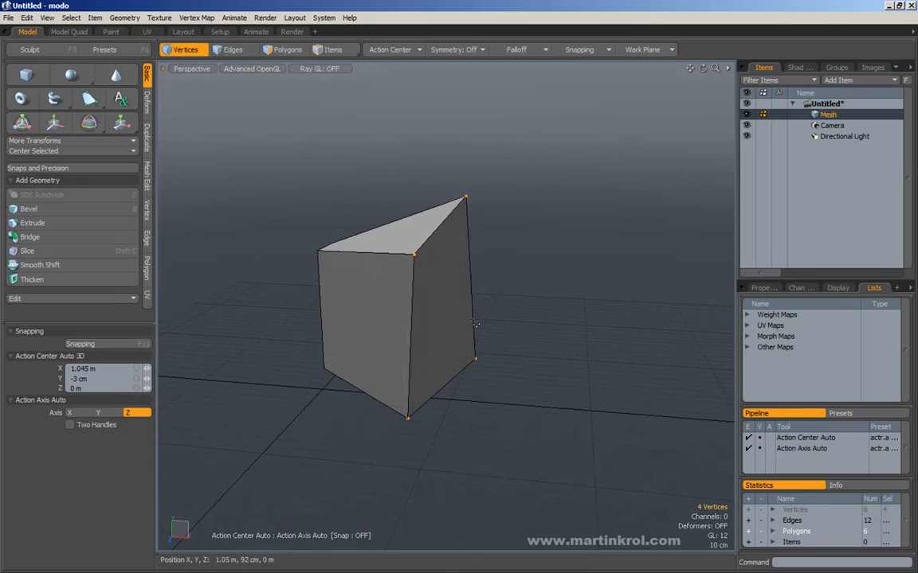
{"action": "mouse_move", "coordinate": [392, 303]}
{"action": "left_mouse_down", "text": "alt"}
{"action": "mouse_move", "coordinate": [422, 305]}
{"action": "mouse_move", "coordinate": [390, 301]}
{"action": "left_mouse_up", "text": "alt"}
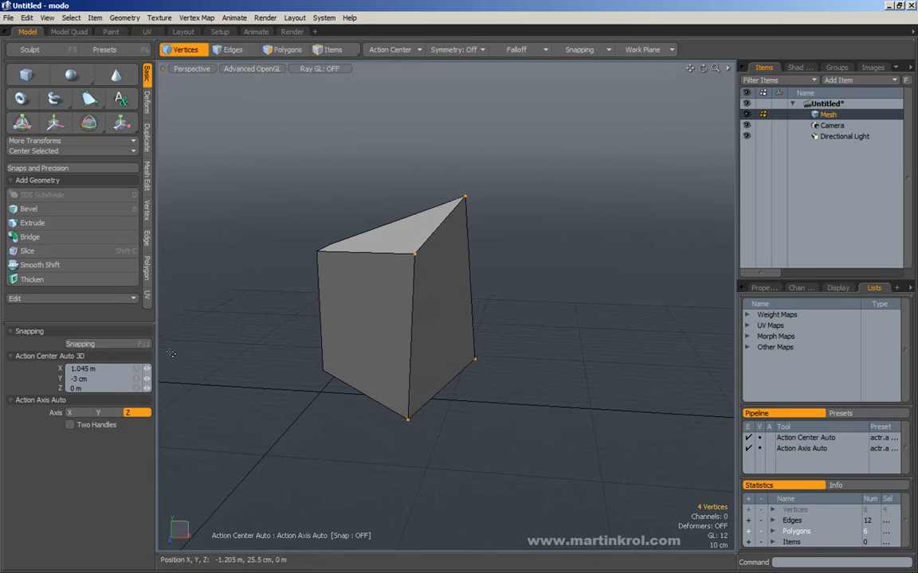
{"action": "key", "text": "y"}
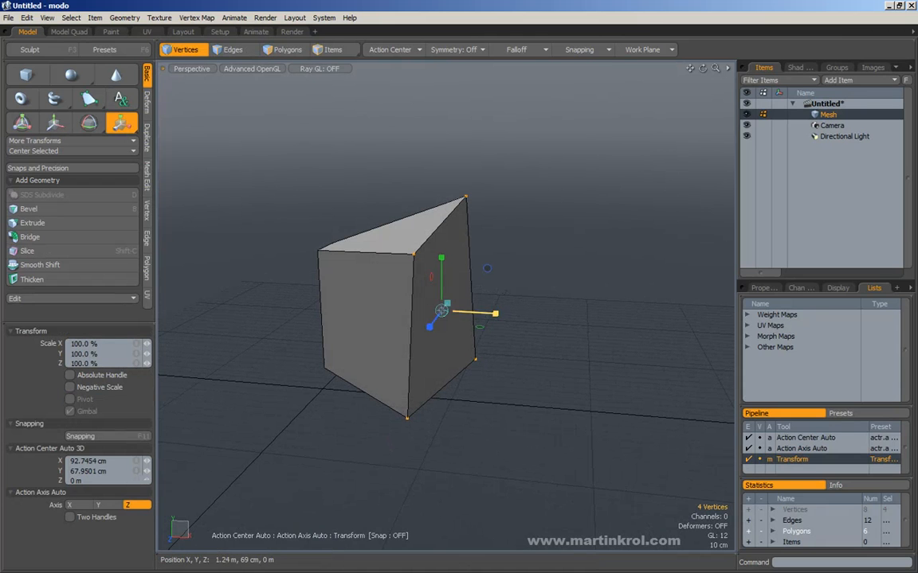
{"action": "left_click", "coordinate": [488, 312], "text": "ctrl"}
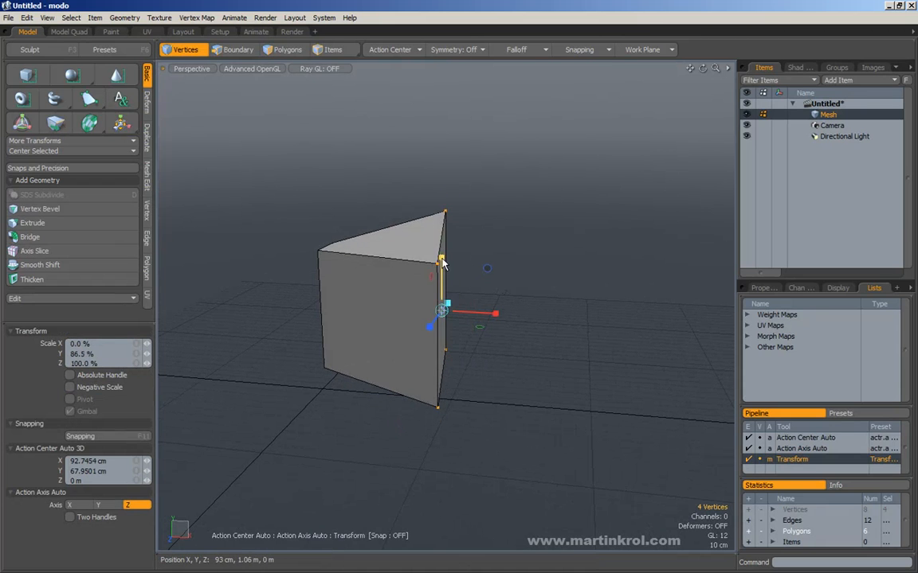
Level the aligned side's top vertex pair and its bottom vertex pair by flattening each pair in Y with the Scale tool.
{"action": "key", "text": "space"}
{"action": "key", "text": "y"}
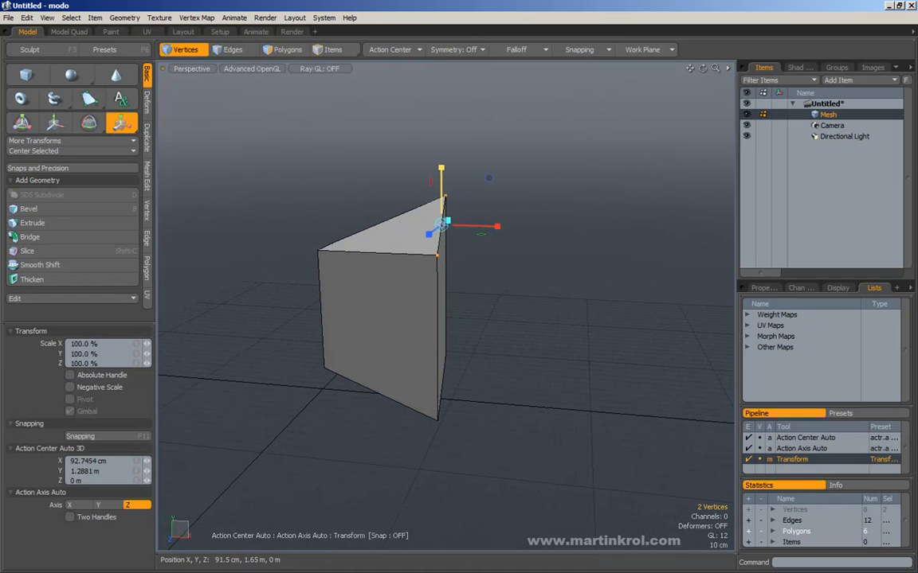
{"action": "left_click", "coordinate": [440, 169], "text": "ctrl"}
{"action": "key", "text": "space"}
{"action": "key", "text": "y"}
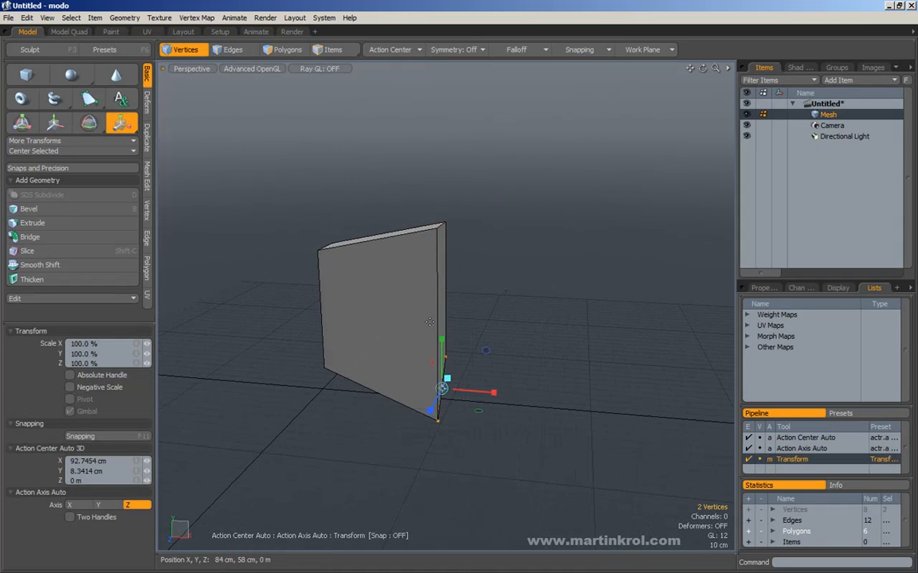
{"action": "left_click", "coordinate": [442, 340], "text": "ctrl"}
{"action": "mouse_move", "coordinate": [484, 293]}
{"action": "left_mouse_down", "text": "alt"}
{"action": "mouse_move", "coordinate": [406, 273]}
{"action": "mouse_move", "coordinate": [470, 281]}
{"action": "left_mouse_up", "text": "alt"}
{"action": "key", "text": "space"}
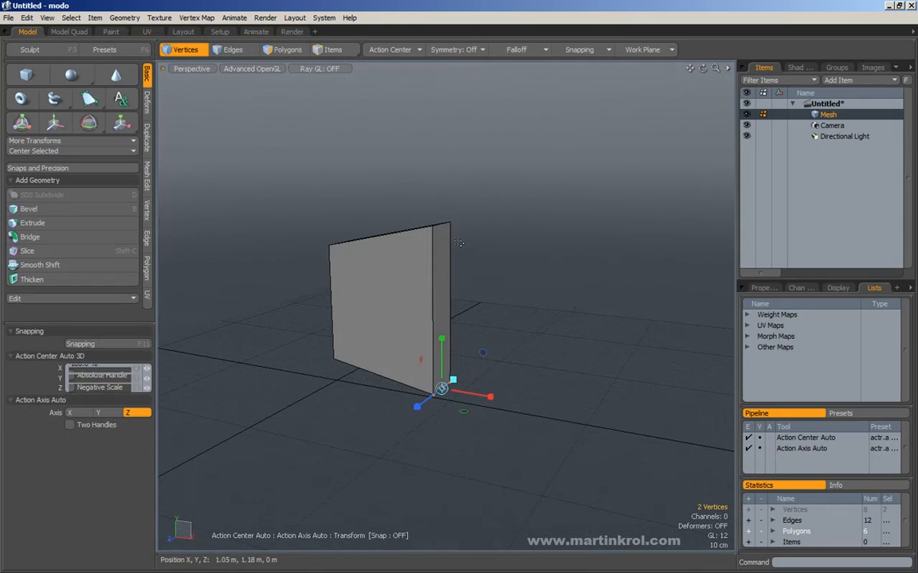
Level the block's four top vertices as one set and its four bottom vertices as another by scaling each set flat in Y.
{"action": "right_click_drag", "start_coordinate": [414, 181], "coordinate": [462, 268]}
{"action": "left_click_drag", "start_coordinate": [463, 281], "coordinate": [495, 285], "text": "alt"}
{"action": "right_click_drag", "start_coordinate": [345, 192], "coordinate": [341, 261], "text": "shift"}
{"action": "key", "text": "r"}
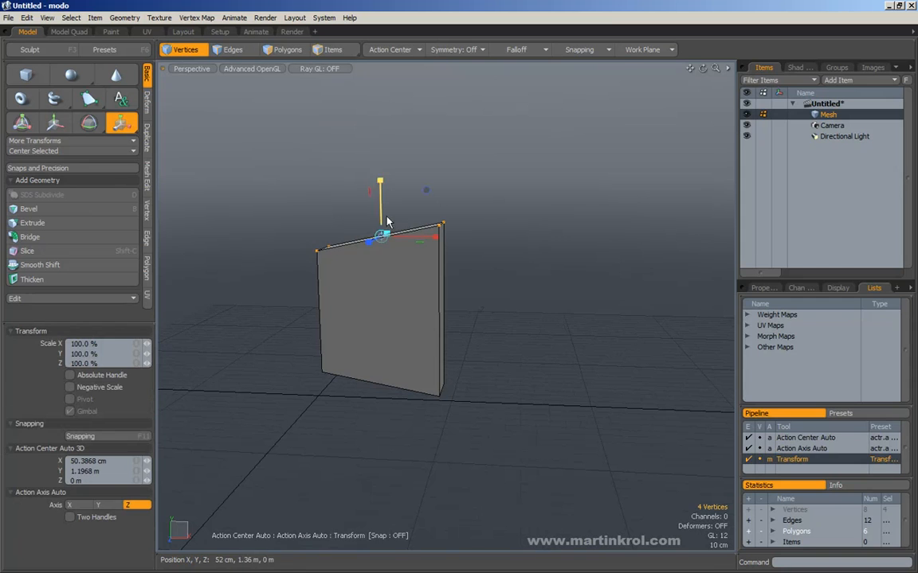
{"action": "key", "text": "space"}
{"action": "mouse_move", "coordinate": [272, 315]}
{"action": "right_mouse_down"}
{"action": "mouse_move", "coordinate": [493, 431]}
{"action": "mouse_move", "coordinate": [481, 409]}
{"action": "right_mouse_up"}
{"action": "key", "text": "r"}
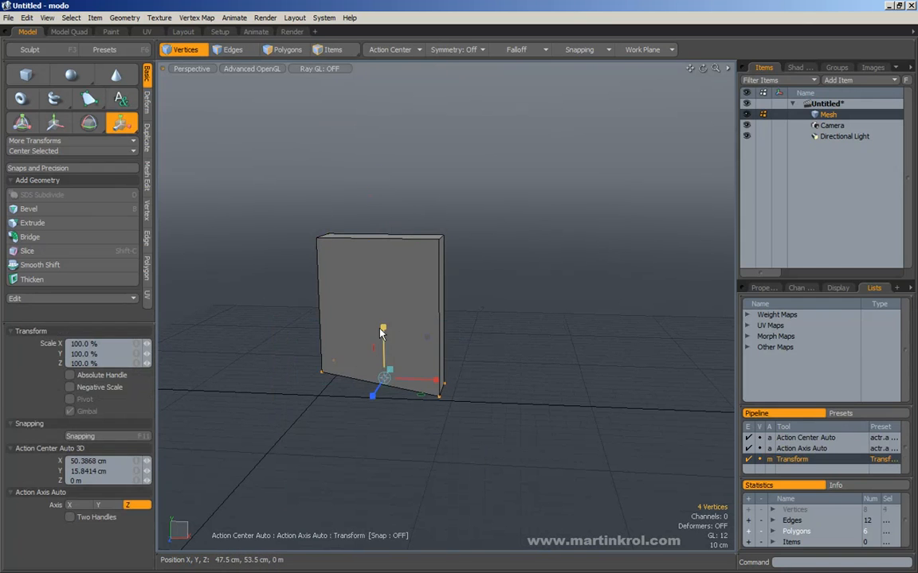
{"action": "key", "text": "space"}
With the combined Transform tool, scale the block to 112.5% in Y and undo the other trial transforms.
{"action": "left_click_drag", "start_coordinate": [420, 314], "coordinate": [561, 326], "text": "alt"}
{"action": "scroll", "coordinate": [492, 265], "scroll_direction": "up", "scroll_amount": 2}
{"action": "left_click_drag", "start_coordinate": [490, 312], "coordinate": [470, 309], "text": "alt"}
{"action": "left_click", "coordinate": [121, 123]}
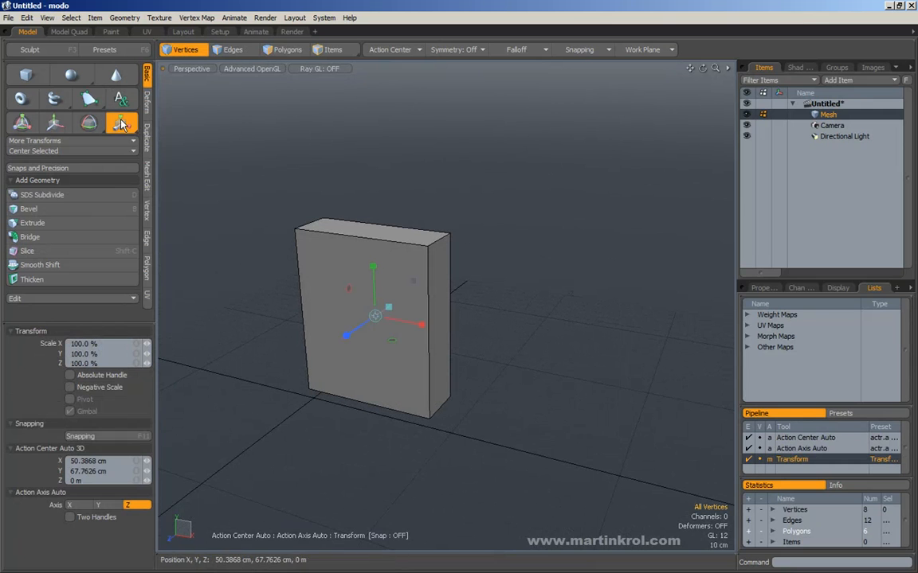
{"action": "left_click", "coordinate": [19, 125]}
{"action": "left_click_drag", "start_coordinate": [327, 259], "coordinate": [388, 294], "text": "alt"}
{"action": "key", "text": "ctrl+z"}
{"action": "key", "text": "ctrl+z"}
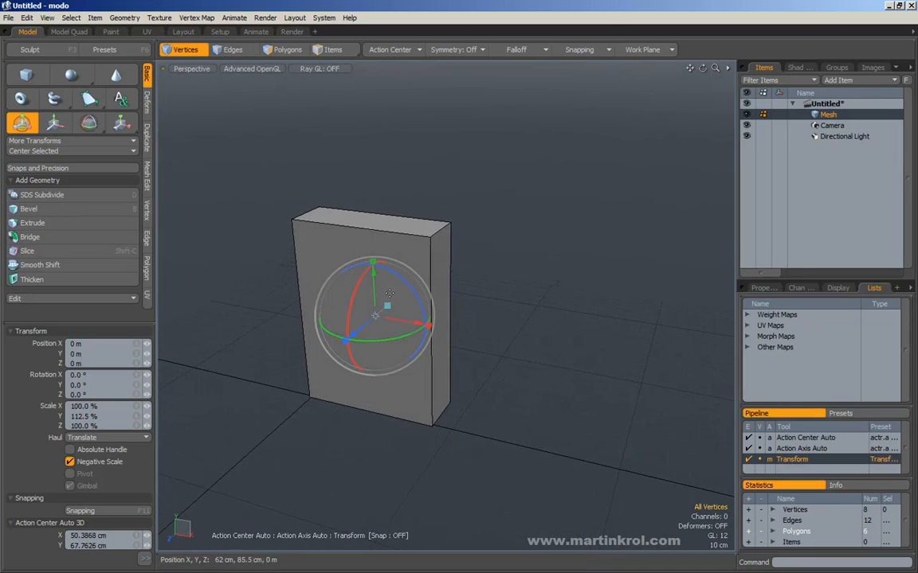
{"action": "left_click_drag", "start_coordinate": [451, 344], "coordinate": [400, 277], "text": "alt"}
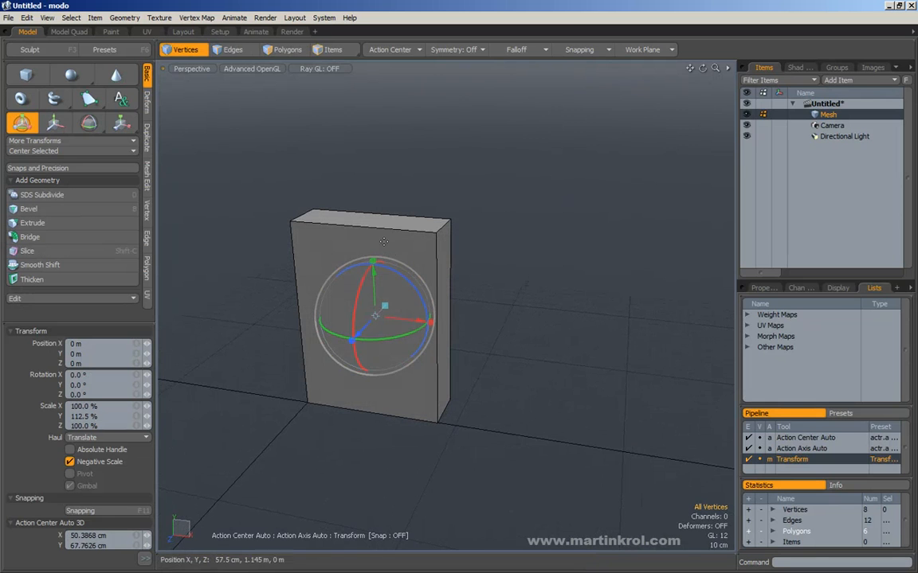
{"action": "left_click_drag", "start_coordinate": [332, 263], "coordinate": [377, 311], "text": "alt"}
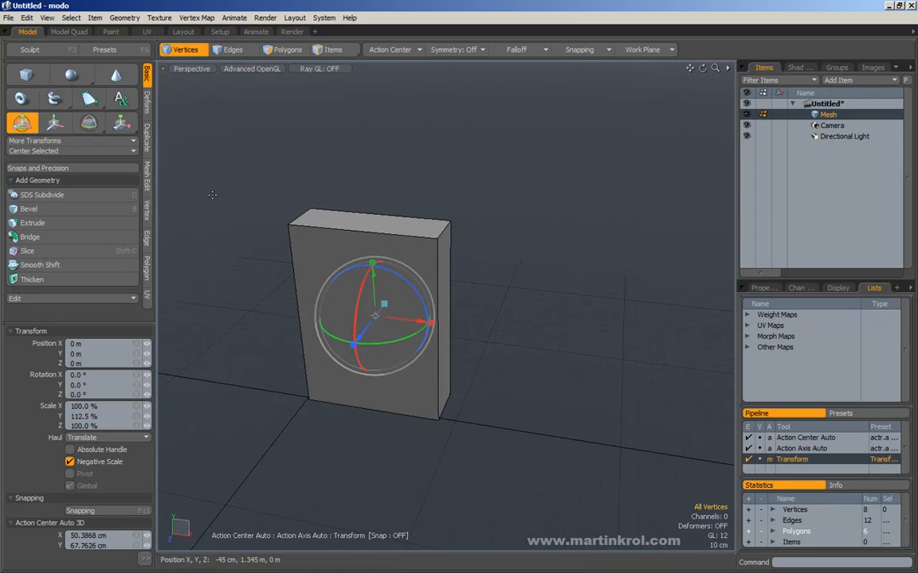
{"action": "left_click_drag", "start_coordinate": [231, 223], "coordinate": [264, 264], "text": "alt"}
{"action": "key", "text": "space"}
Select all of the block's polygons in polygon mode and review the Scale tool's handles and options.
{"action": "right_click_drag", "start_coordinate": [251, 159], "coordinate": [358, 460]}
{"action": "left_click", "coordinate": [283, 49]}
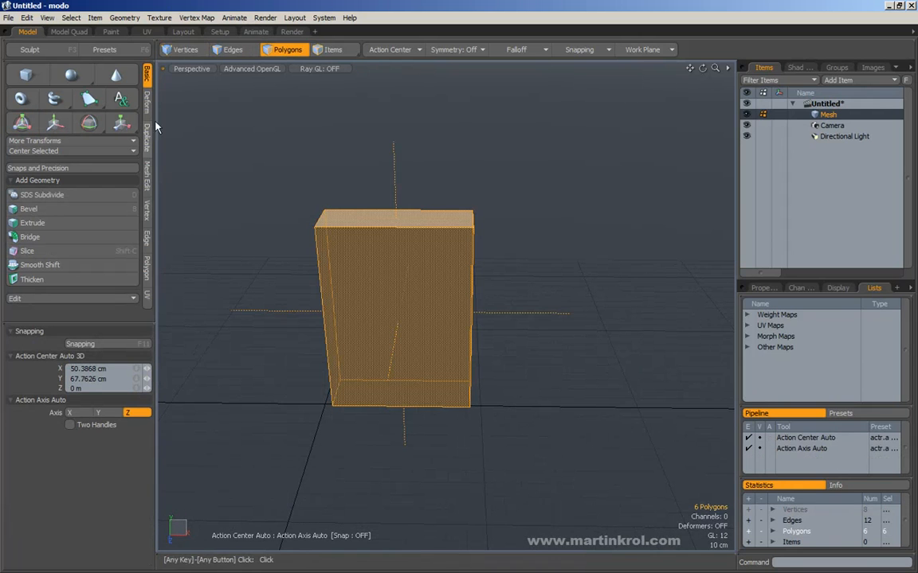
{"action": "left_click", "coordinate": [121, 122]}
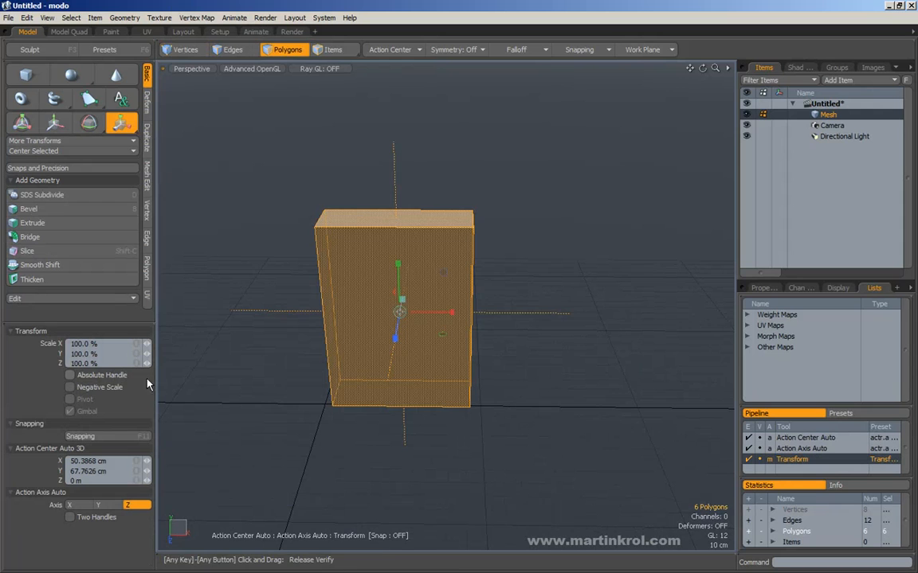
{"action": "left_click_drag", "start_coordinate": [226, 361], "coordinate": [344, 309], "text": "alt"}
{"action": "key", "text": "space"}
{"action": "left_click_drag", "start_coordinate": [354, 360], "coordinate": [186, 178], "text": "alt"}
{"action": "left_click_drag", "start_coordinate": [432, 253], "coordinate": [86, 159], "text": "alt"}
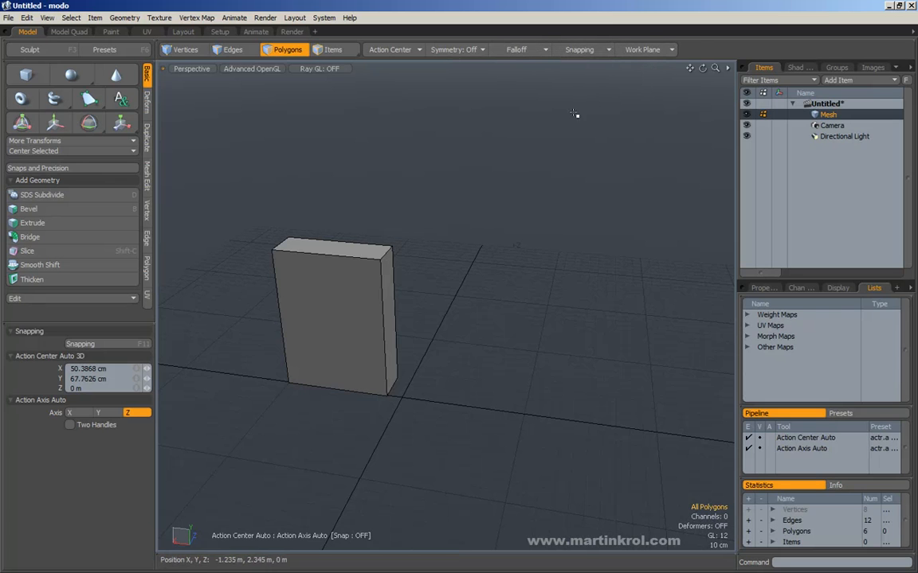
Look through the available snapping, falloff and symmetry options.
{"action": "left_click", "coordinate": [643, 50]}
{"action": "left_click", "coordinate": [579, 49]}
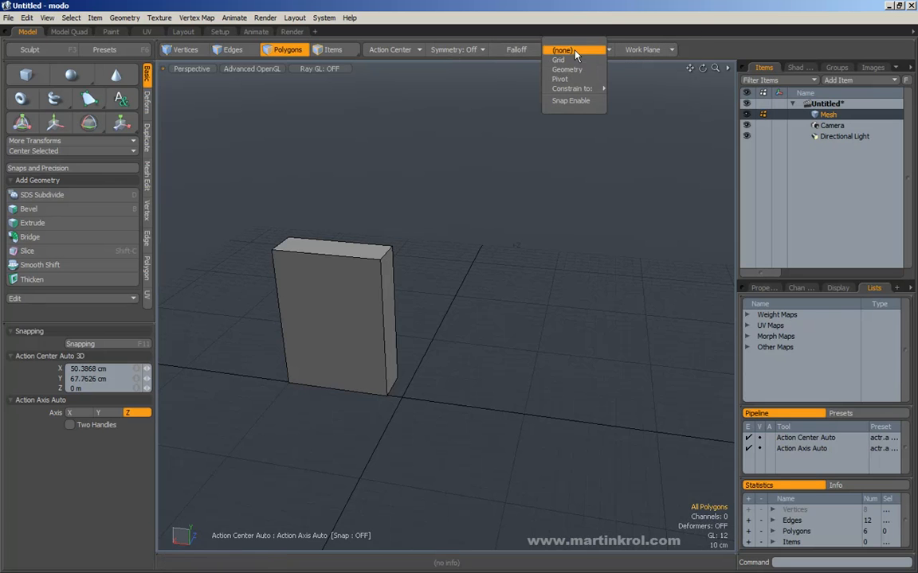
{"action": "left_click", "coordinate": [516, 49]}
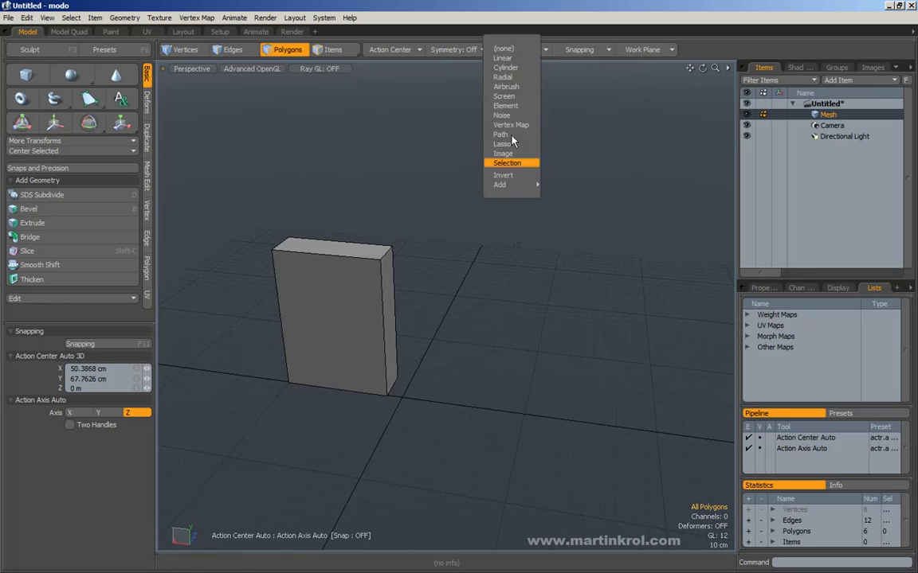
{"action": "left_click", "coordinate": [500, 260]}
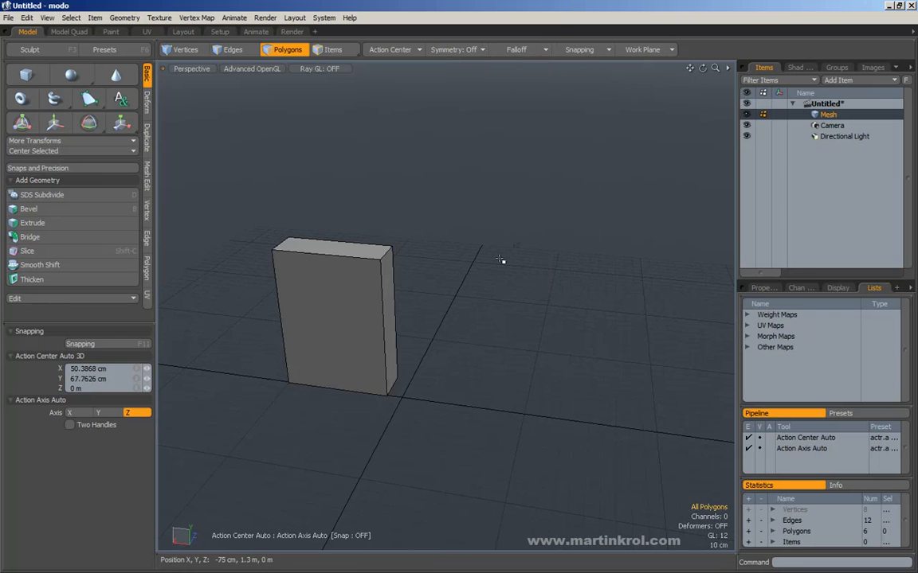
{"action": "left_click", "coordinate": [516, 49]}
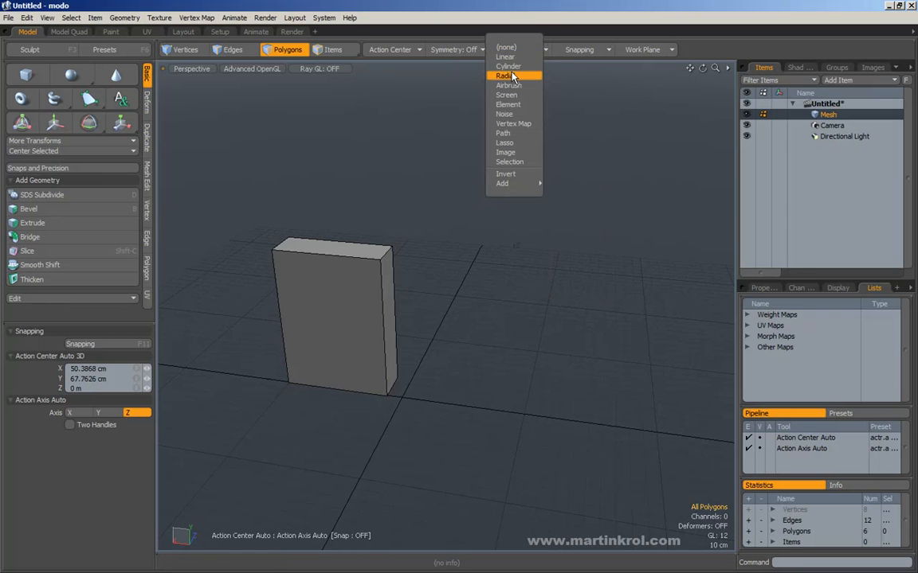
{"action": "left_click", "coordinate": [443, 116]}
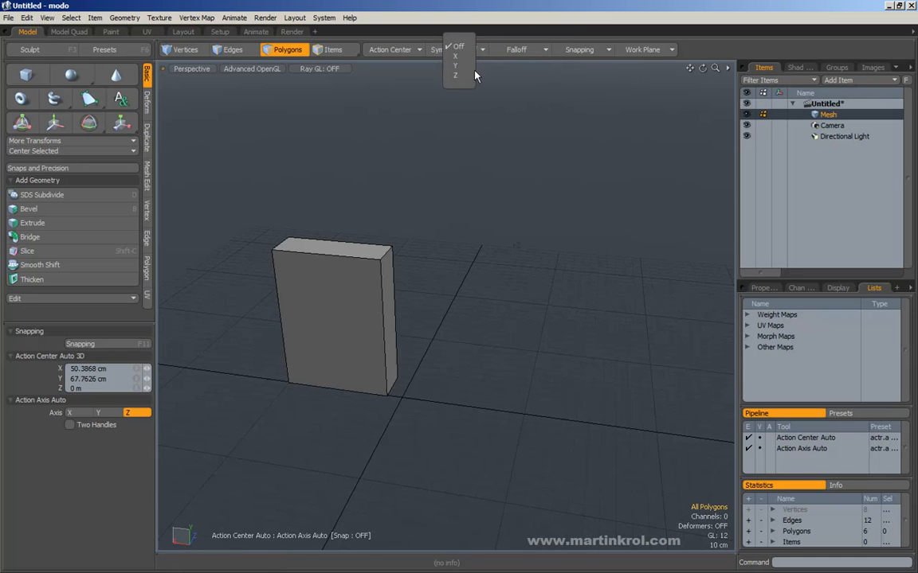
{"action": "left_click", "coordinate": [436, 81]}
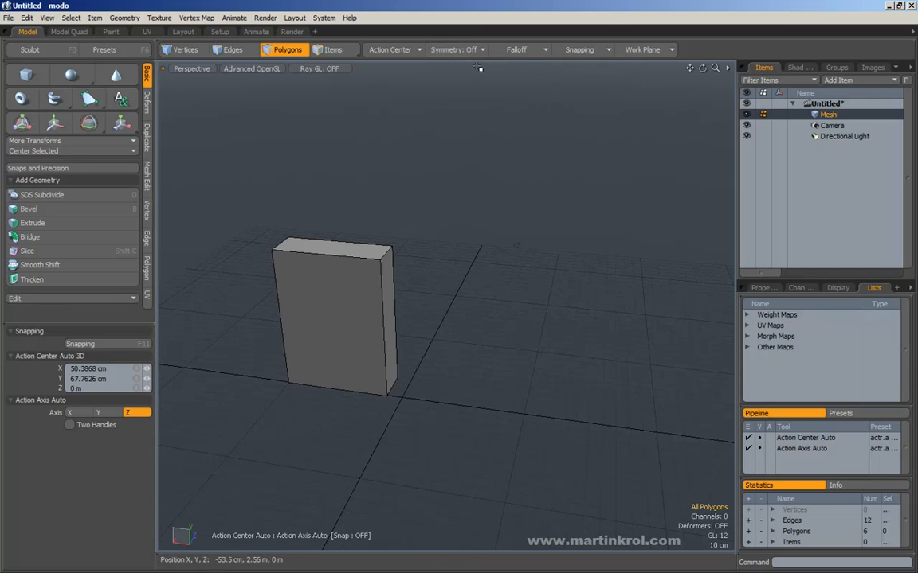
Delete the block's narrow side polygon nearest the origin, and check the remaining polygons by selecting them as one connected piece.
{"action": "right_click_drag", "start_coordinate": [369, 199], "coordinate": [465, 478]}
{"action": "key", "text": "Delete"}
{"action": "left_click_drag", "start_coordinate": [445, 368], "coordinate": [430, 374], "text": "alt"}
{"action": "double_click", "coordinate": [360, 334]}
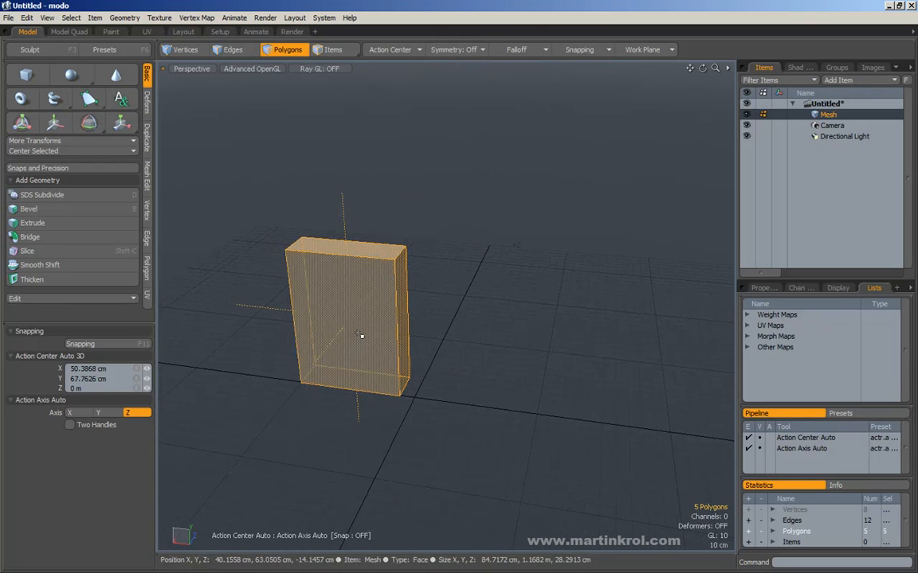
{"action": "left_click", "coordinate": [469, 211]}
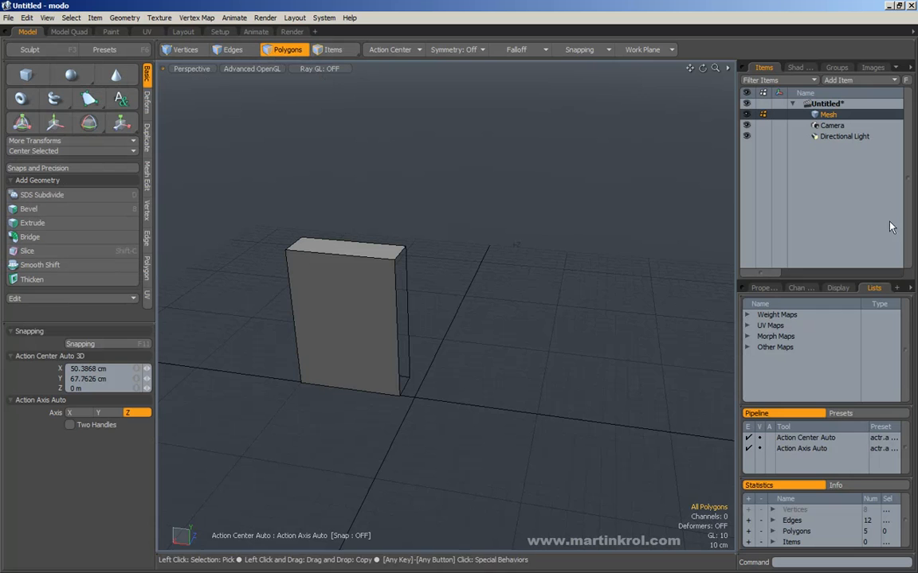
Duplicate the open block into a diagonally rising row of five blocks.
{"action": "left_click_drag", "start_coordinate": [542, 246], "coordinate": [377, 281], "text": "alt"}
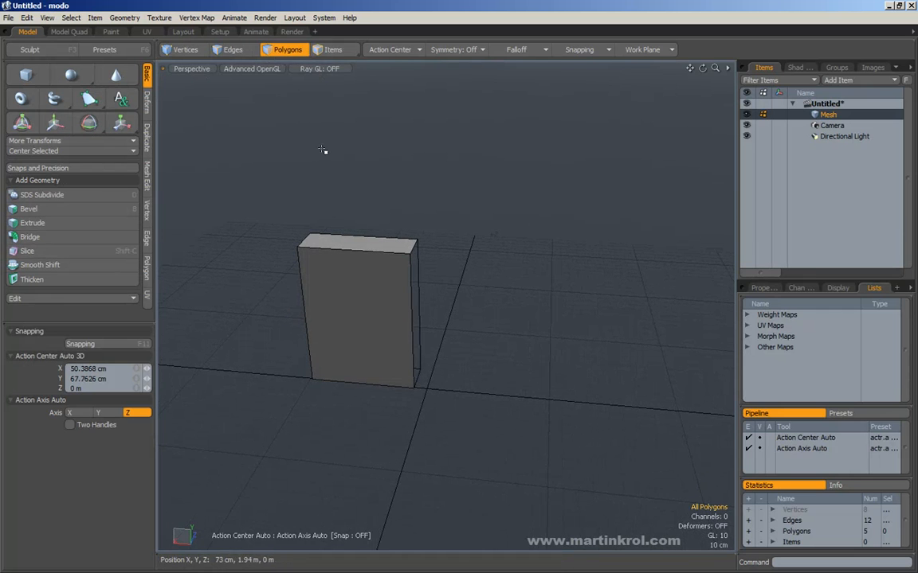
{"action": "left_click_drag", "start_coordinate": [321, 163], "coordinate": [372, 229], "text": "alt"}
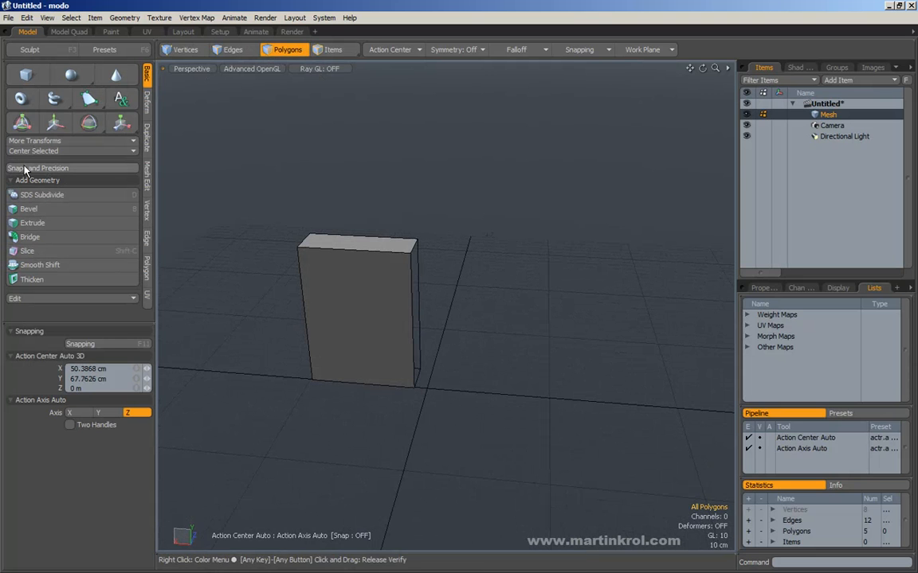
{"action": "double_click", "coordinate": [373, 272]}
{"action": "key", "text": "shift+space"}
{"action": "left_click", "coordinate": [408, 321]}
{"action": "left_click", "coordinate": [416, 282]}
{"action": "mouse_move", "coordinate": [305, 332]}
{"action": "left_mouse_down"}
{"action": "mouse_move", "coordinate": [485, 164]}
{"action": "mouse_move", "coordinate": [461, 168]}
{"action": "left_mouse_up"}
{"action": "mouse_move", "coordinate": [334, 336]}
{"action": "left_mouse_down", "text": "alt"}
{"action": "mouse_move", "coordinate": [307, 354]}
{"action": "mouse_move", "coordinate": [437, 359]}
{"action": "left_mouse_up", "text": "alt"}
{"action": "key", "text": "space"}
{"action": "left_click", "coordinate": [492, 318]}
Use the Drag Snap Rigid preset to snap the second block's lower corner onto the top corner of the lowest block.
{"action": "mouse_move", "coordinate": [429, 324]}
{"action": "right_mouse_down", "text": "alt"}
{"action": "mouse_move", "coordinate": [393, 297]}
{"action": "mouse_move", "coordinate": [352, 338]}
{"action": "right_mouse_up", "text": "alt"}
{"action": "left_click_drag", "start_coordinate": [352, 337], "coordinate": [373, 336], "text": "alt"}
{"action": "right_click_drag", "start_coordinate": [373, 336], "coordinate": [405, 301], "text": "alt"}
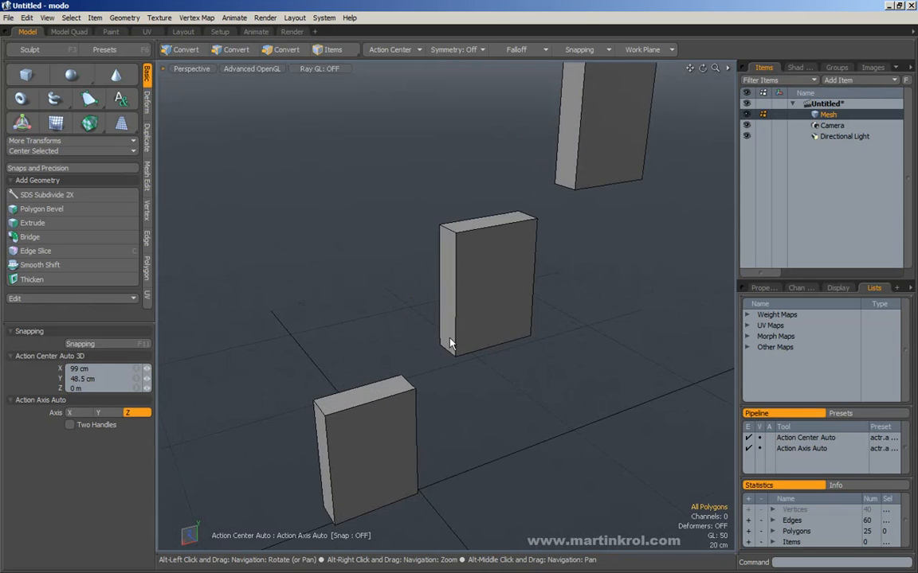
{"action": "left_click_drag", "start_coordinate": [406, 301], "coordinate": [474, 345], "text": "alt"}
{"action": "double_click", "coordinate": [474, 345]}
{"action": "left_click_drag", "start_coordinate": [451, 390], "coordinate": [460, 368], "text": "alt+shift"}
{"action": "left_click_drag", "start_coordinate": [419, 313], "coordinate": [432, 338]}
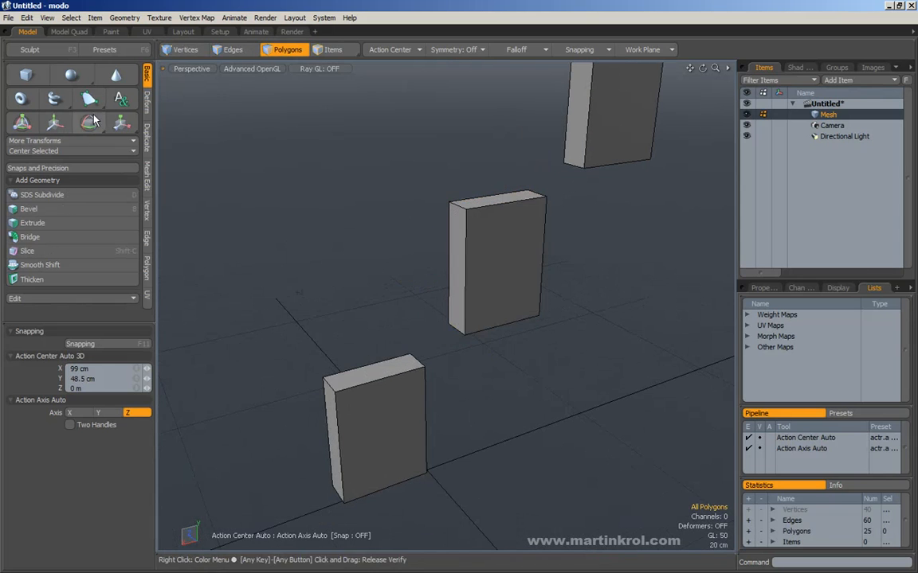
{"action": "left_click", "coordinate": [32, 168]}
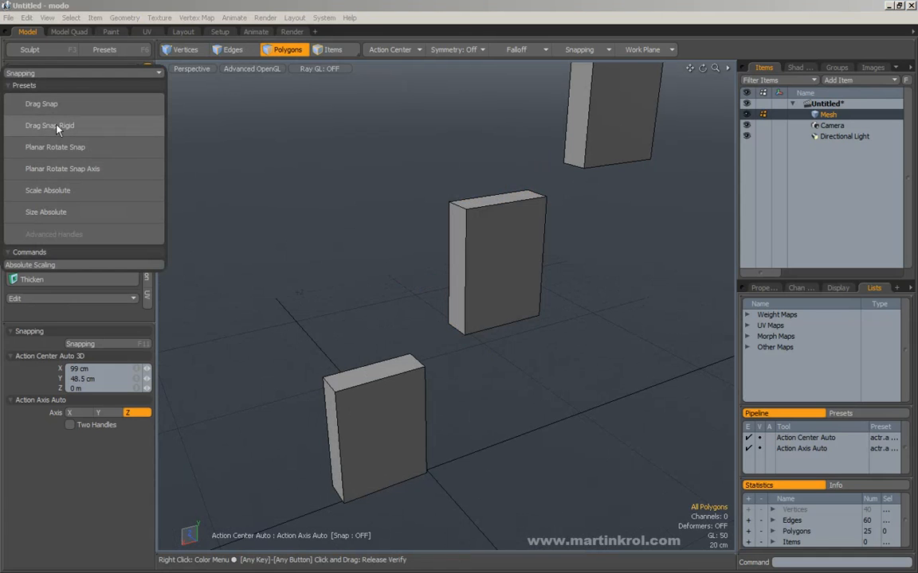
{"action": "left_click", "coordinate": [42, 125]}
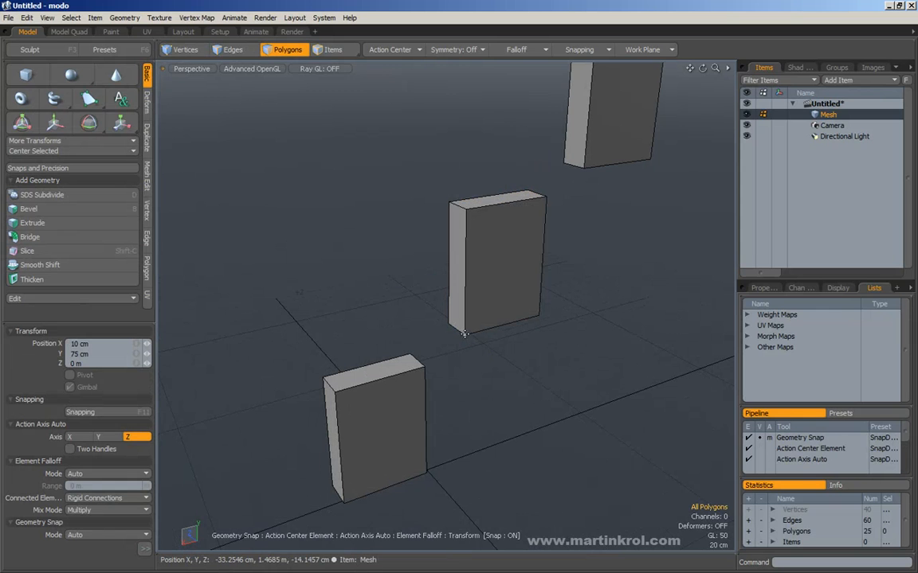
{"action": "left_click_drag", "start_coordinate": [465, 335], "coordinate": [425, 366]}
Reapply Drag Snap Rigid and snap the third block's lower corner onto the top corner of the second block.
{"action": "left_click_drag", "start_coordinate": [465, 340], "coordinate": [446, 350], "text": "alt"}
{"action": "left_click", "coordinate": [95, 141]}
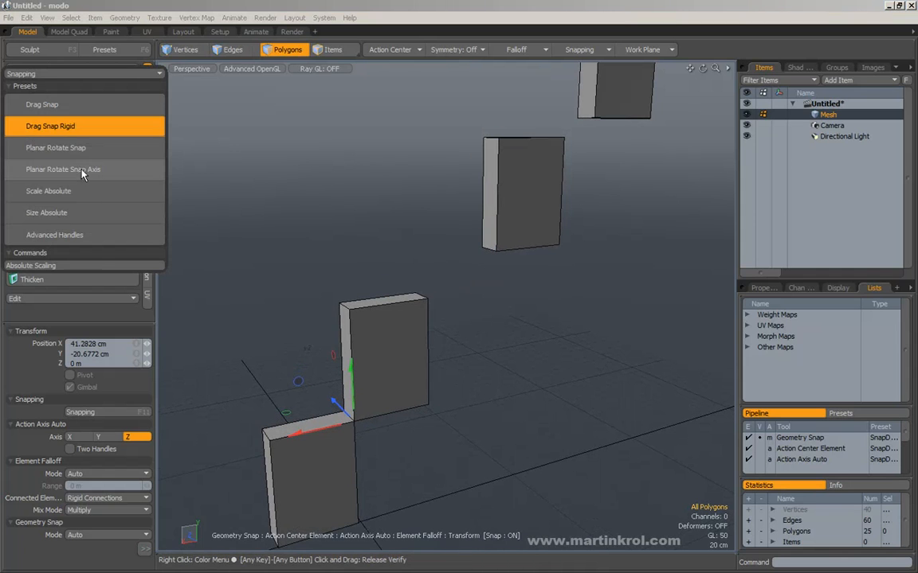
{"action": "left_click", "coordinate": [72, 126]}
{"action": "left_click_drag", "start_coordinate": [498, 266], "coordinate": [437, 304], "text": "alt"}
{"action": "left_click_drag", "start_coordinate": [528, 219], "coordinate": [511, 265], "text": "alt+shift"}
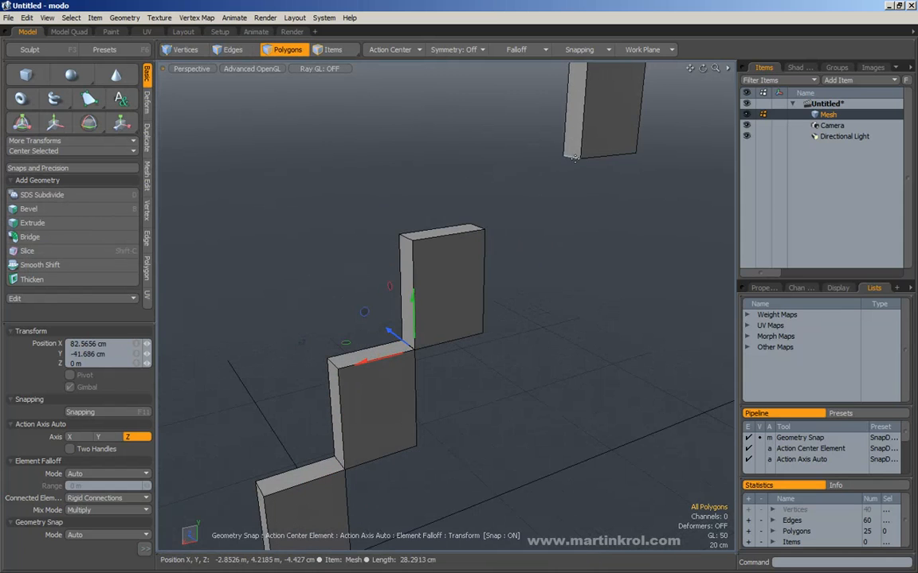
Snap the lower corners of the fourth and fifth blocks onto the top corners of the blocks below them with Drag Snap Rigid.
{"action": "left_click_drag", "start_coordinate": [580, 158], "coordinate": [484, 227]}
{"action": "right_click_drag", "start_coordinate": [540, 222], "coordinate": [474, 269], "text": "alt"}
{"action": "left_click_drag", "start_coordinate": [587, 148], "coordinate": [484, 204]}
{"action": "left_click_drag", "start_coordinate": [538, 225], "coordinate": [609, 305], "text": "alt"}
{"action": "key", "text": "space"}
{"action": "left_click_drag", "start_coordinate": [526, 289], "coordinate": [405, 287], "text": "alt"}
{"action": "double_click", "coordinate": [496, 183]}
{"action": "left_click_drag", "start_coordinate": [467, 233], "coordinate": [551, 223], "text": "alt"}
{"action": "left_click_drag", "start_coordinate": [552, 219], "coordinate": [575, 256]}
{"action": "left_click_drag", "start_coordinate": [569, 259], "coordinate": [514, 260], "text": "alt"}
{"action": "key", "text": "alt"}
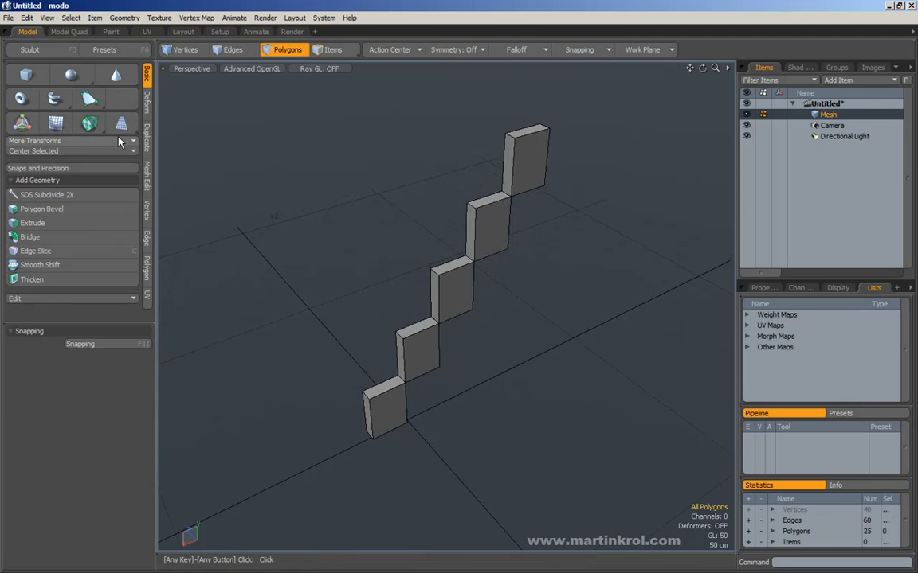
Try the Drag Snap preset on the highest block's upper corner, and undo the drag.
{"action": "left_click", "coordinate": [63, 167]}
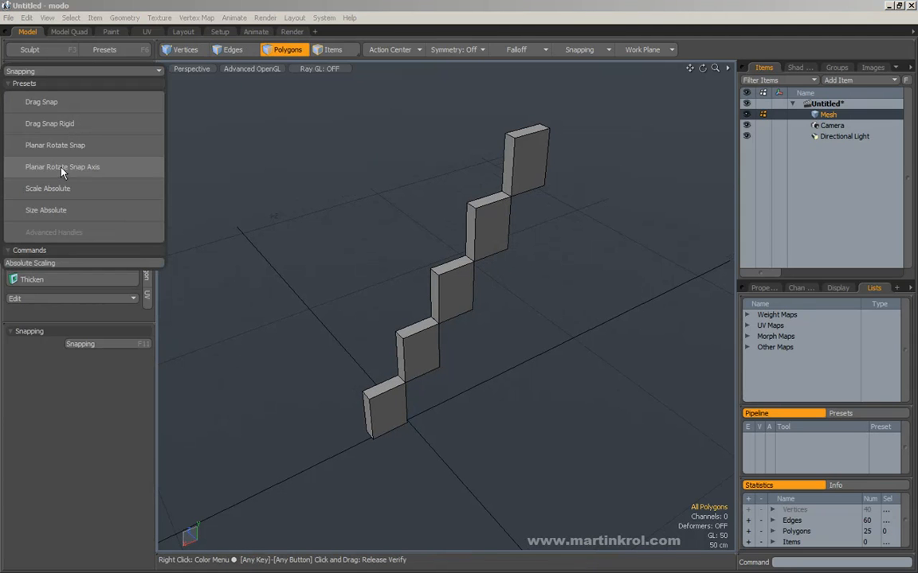
{"action": "left_click", "coordinate": [49, 103]}
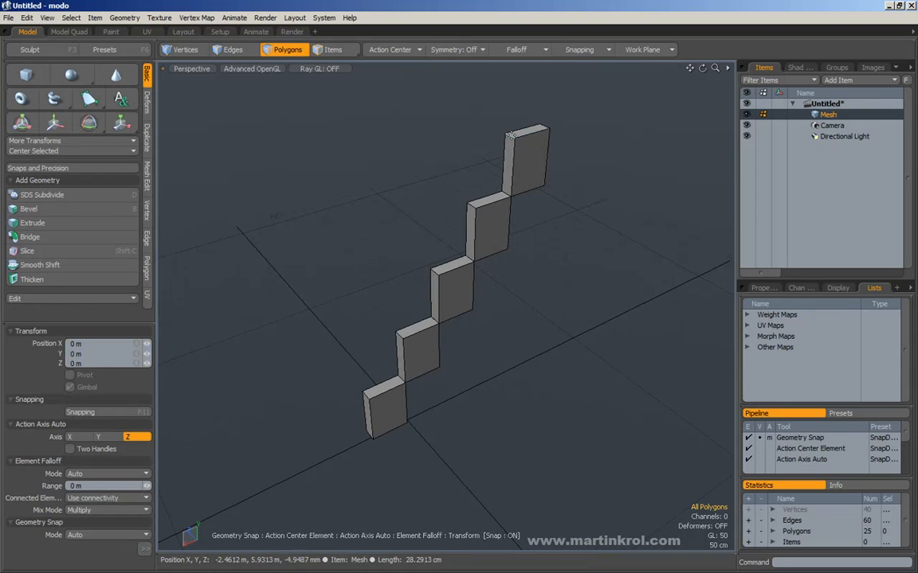
{"action": "left_click_drag", "start_coordinate": [506, 134], "coordinate": [478, 173]}
{"action": "key", "text": "ctrl+z"}
{"action": "key", "text": "ctrl+z"}
{"action": "key", "text": "q"}
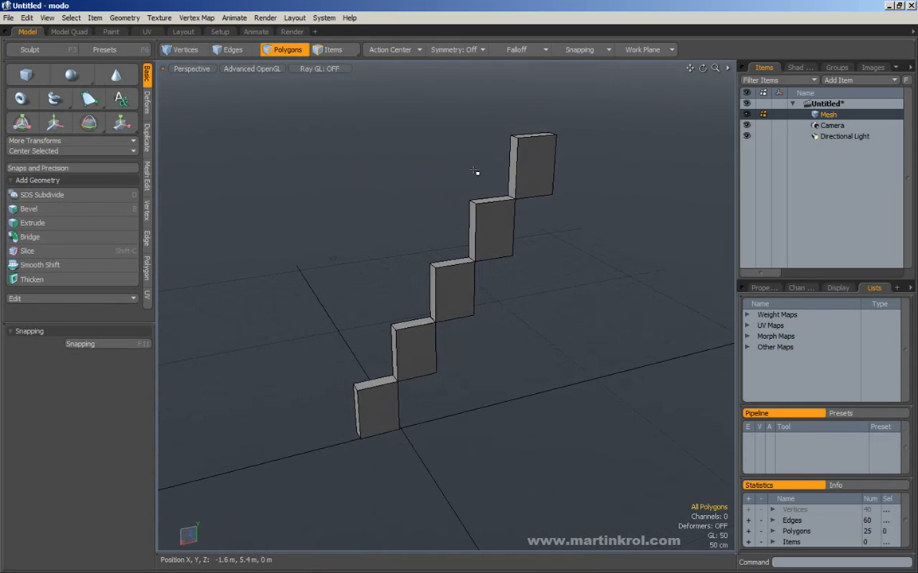
Select the four upper blocks and move them together away from the lowest block.
{"action": "left_click_drag", "start_coordinate": [542, 169], "coordinate": [511, 180], "text": "alt"}
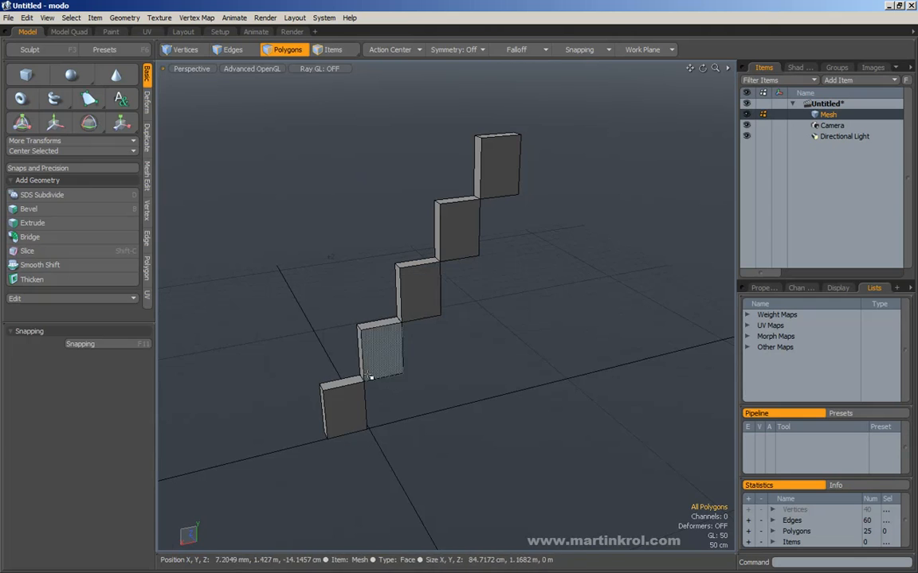
{"action": "left_click_drag", "start_coordinate": [369, 347], "coordinate": [408, 340], "text": "alt"}
{"action": "double_click", "coordinate": [399, 344]}
{"action": "left_click", "coordinate": [422, 295], "text": "shift"}
{"action": "double_click", "coordinate": [426, 293], "text": "shift"}
{"action": "double_click", "coordinate": [464, 231], "text": "shift"}
{"action": "double_click", "coordinate": [501, 169], "text": "shift"}
{"action": "left_click_drag", "start_coordinate": [403, 350], "coordinate": [438, 318], "text": "alt+shift"}
{"action": "key", "text": "w"}
{"action": "key", "text": "Escape"}
{"action": "key", "text": "Escape"}
Select front polygons across the four detached blocks and expand the selection to all connected polygons.
{"action": "left_click_drag", "start_coordinate": [361, 348], "coordinate": [430, 293], "text": "alt+shift"}
{"action": "left_click_drag", "start_coordinate": [430, 294], "coordinate": [463, 213], "text": "alt"}
{"action": "left_click_drag", "start_coordinate": [422, 339], "coordinate": [447, 325], "text": "alt+shift"}
{"action": "double_click", "coordinate": [510, 315]}
{"action": "left_click_drag", "start_coordinate": [525, 313], "coordinate": [484, 232], "text": "ctrl+alt"}
{"action": "left_click_drag", "start_coordinate": [483, 232], "coordinate": [465, 258], "text": "alt+shift"}
{"action": "left_click_drag", "start_coordinate": [598, 100], "coordinate": [486, 311]}
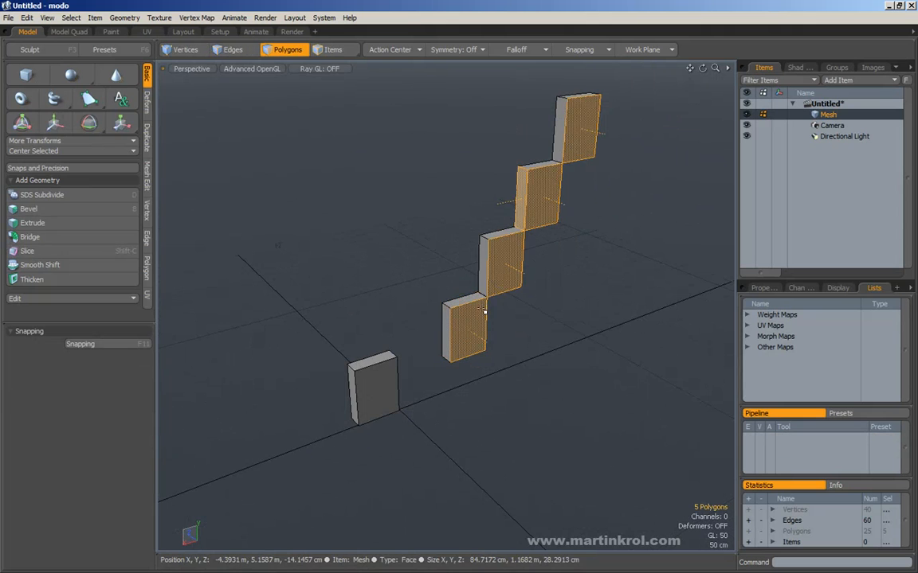
{"action": "key", "text": "]"}
{"action": "left_click_drag", "start_coordinate": [242, 177], "coordinate": [205, 169], "text": "alt"}
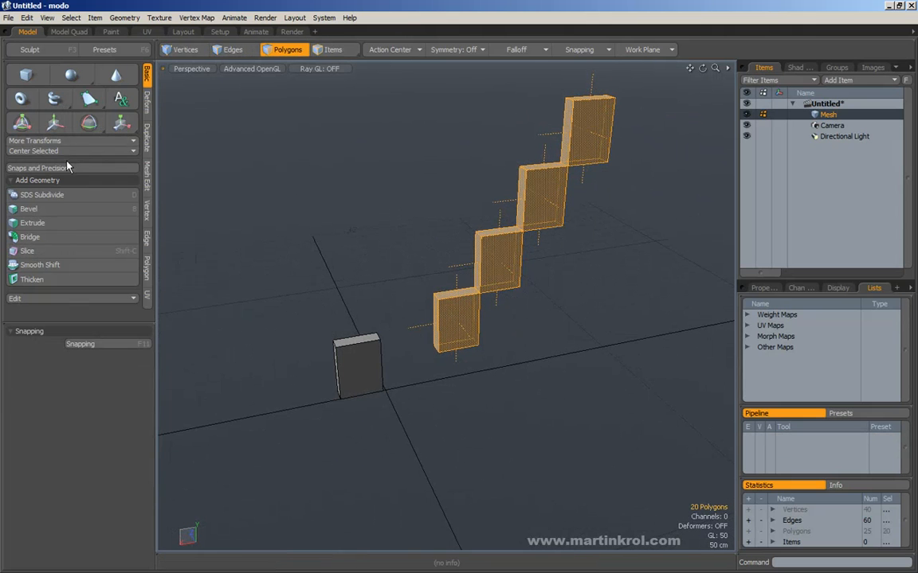
Use Drag Snap Rigid to snap the four selected blocks as one group onto the lowest block's top corner, and clear the selection.
{"action": "left_click", "coordinate": [56, 169]}
{"action": "left_click", "coordinate": [49, 123]}
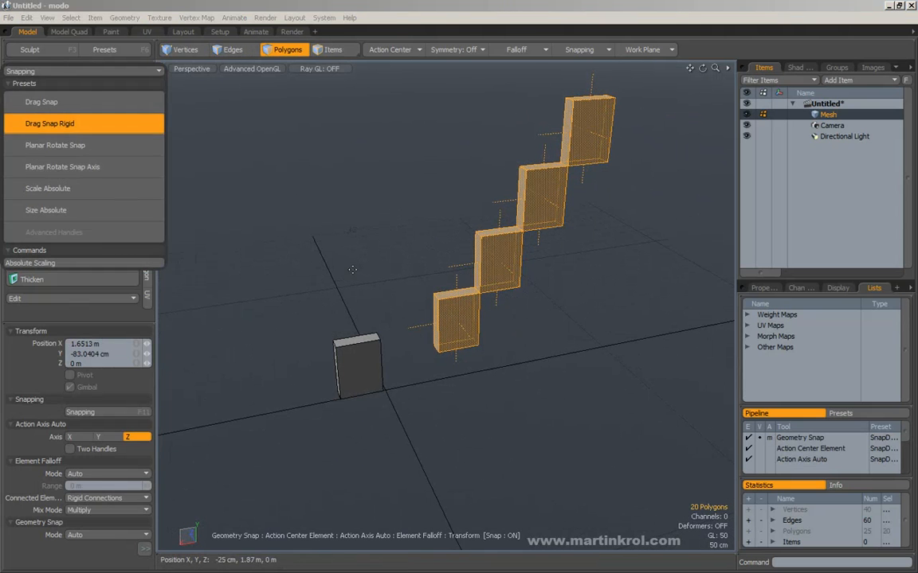
{"action": "left_click_drag", "start_coordinate": [434, 334], "coordinate": [398, 339], "text": "ctrl+alt"}
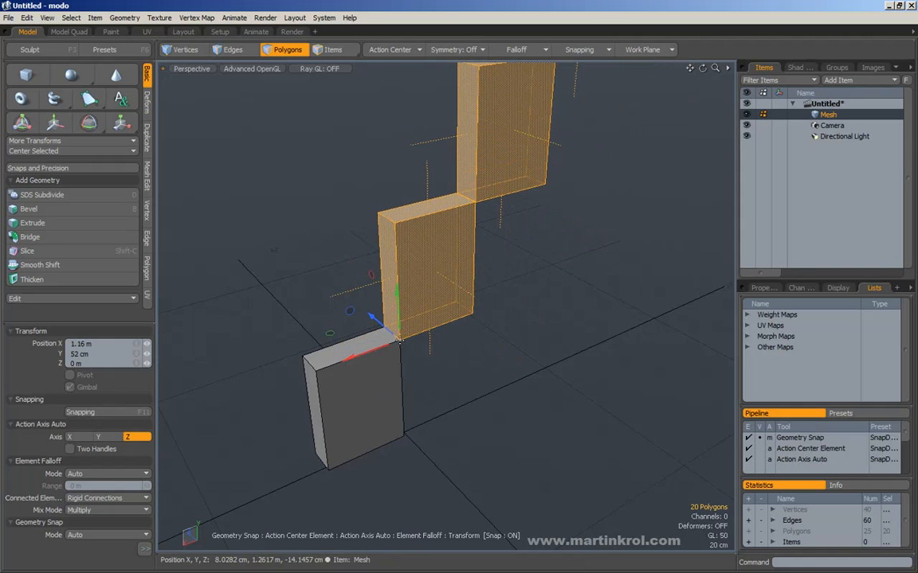
{"action": "key", "text": "space"}
{"action": "left_click", "coordinate": [488, 401]}
{"action": "right_click_drag", "start_coordinate": [488, 401], "coordinate": [347, 392], "text": "alt"}
{"action": "right_click_drag", "start_coordinate": [423, 365], "coordinate": [395, 324], "text": "alt"}
{"action": "middle_click_drag", "start_coordinate": [395, 323], "coordinate": [317, 332], "text": "alt"}
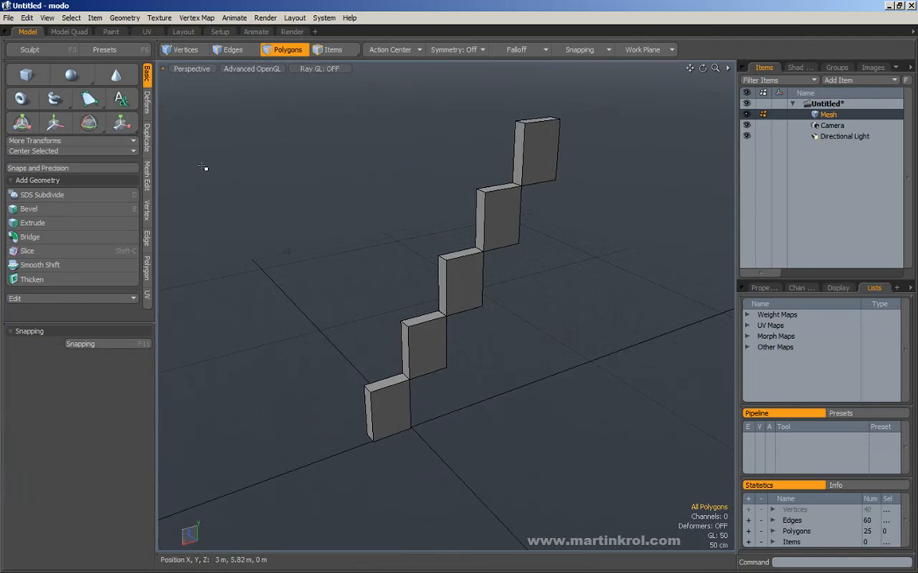
Select the four upper blocks completely and delete them, leaving only the lowest block.
{"action": "left_click_drag", "start_coordinate": [303, 246], "coordinate": [272, 227], "text": "alt"}
{"action": "left_click_drag", "start_coordinate": [501, 139], "coordinate": [395, 318]}
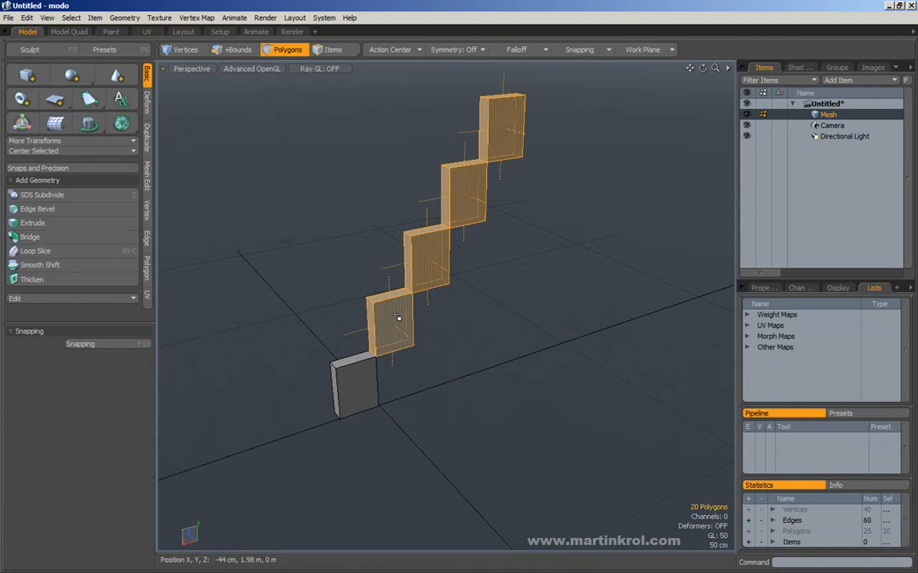
{"action": "key", "text": "Delete"}
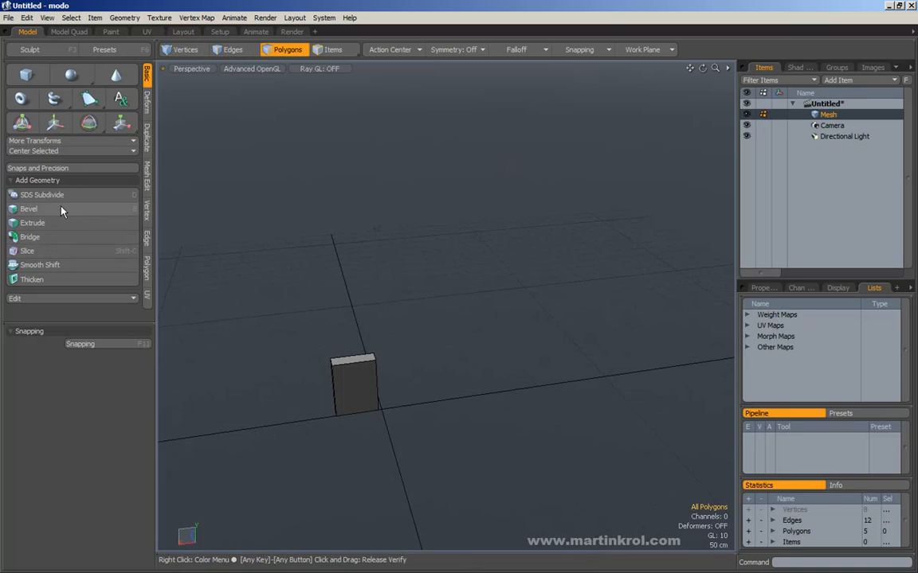
Bevel the short top edge on the block's outer side with an inset of about 34 cm, and undo the bevel.
{"action": "left_click_drag", "start_coordinate": [366, 298], "coordinate": [470, 319], "text": "alt"}
{"action": "left_click", "coordinate": [247, 56]}
{"action": "left_click_drag", "start_coordinate": [349, 263], "coordinate": [348, 322], "text": "alt"}
{"action": "right_click_drag", "start_coordinate": [307, 276], "coordinate": [376, 348]}
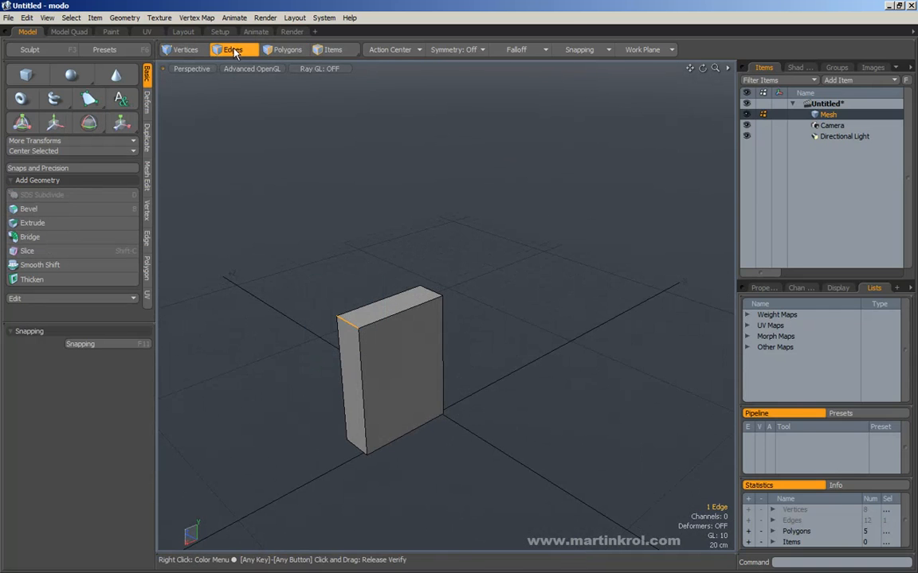
{"action": "right_click_drag", "start_coordinate": [323, 292], "coordinate": [391, 352]}
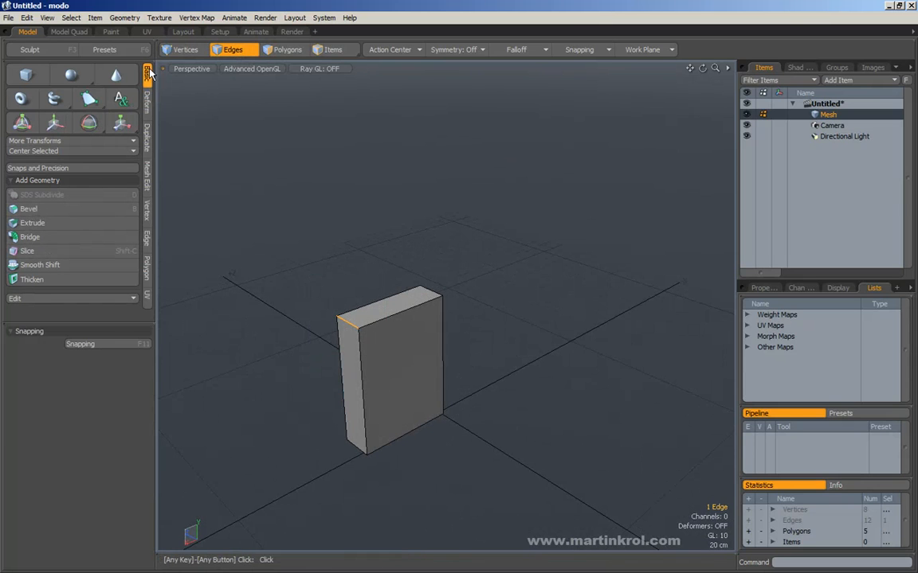
{"action": "left_click", "coordinate": [32, 211]}
{"action": "left_click_drag", "start_coordinate": [274, 246], "coordinate": [342, 284]}
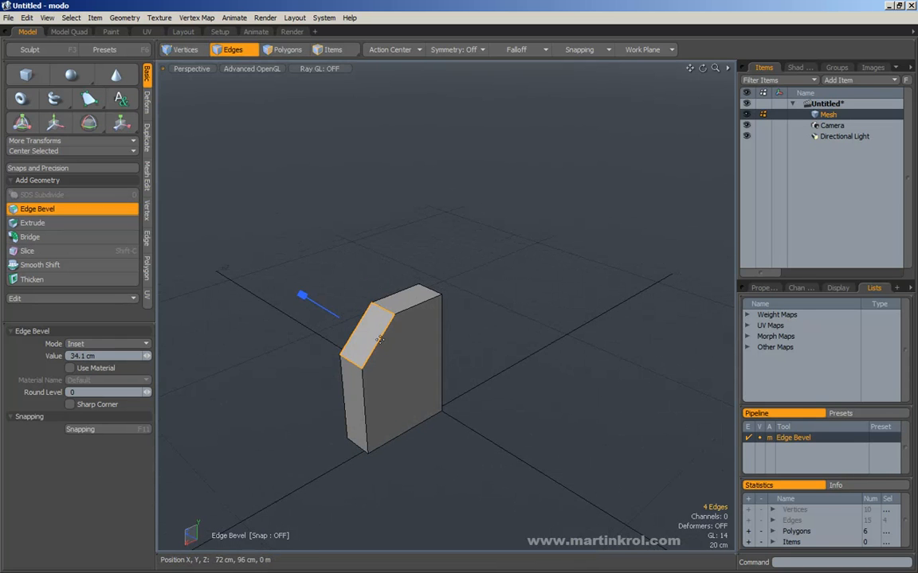
{"action": "left_click_drag", "start_coordinate": [366, 359], "coordinate": [407, 335], "text": "alt"}
{"action": "key", "text": "ctrl+z"}
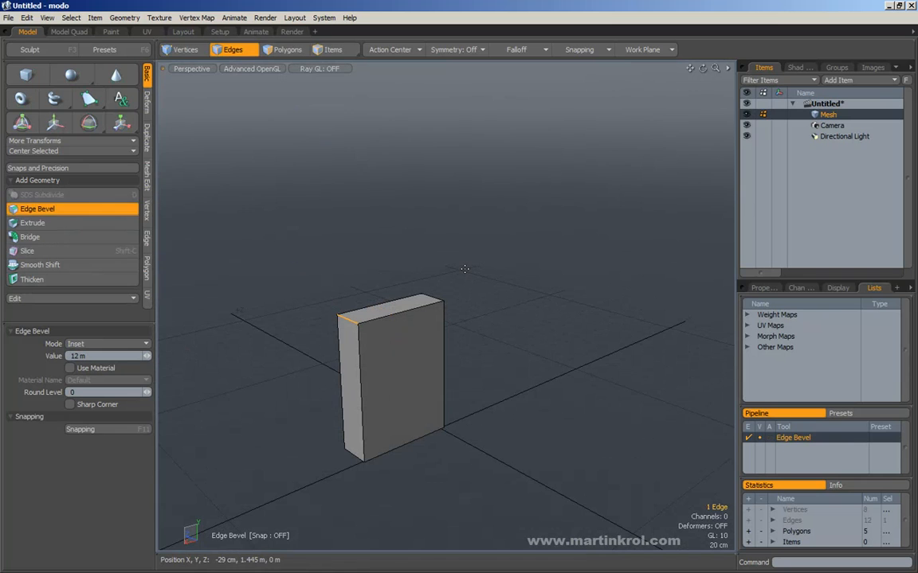
{"action": "left_click_drag", "start_coordinate": [464, 269], "coordinate": [456, 279], "text": "alt"}
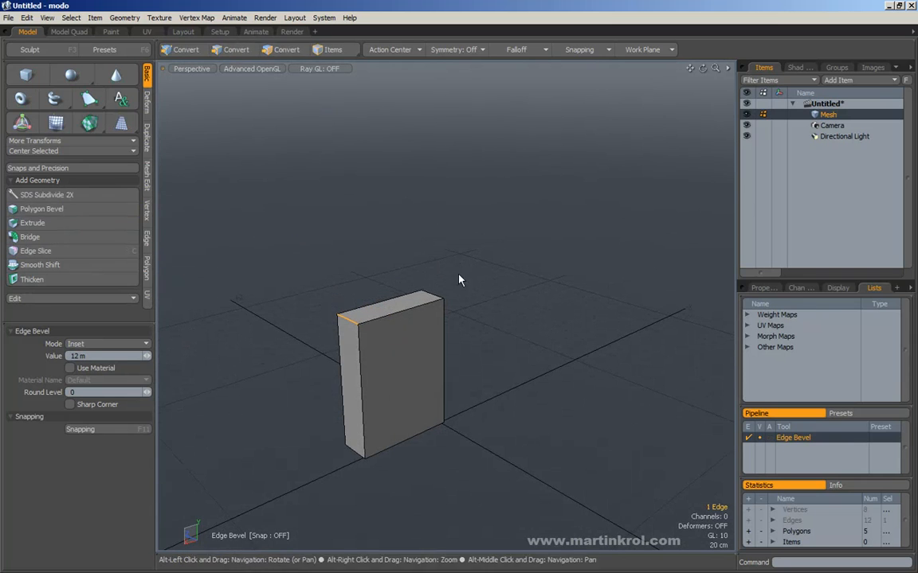
Bevel the two vertices of the block's outer top edge with an inset of about 8.4 cm and Round Level 2.
{"action": "left_click", "coordinate": [147, 219]}
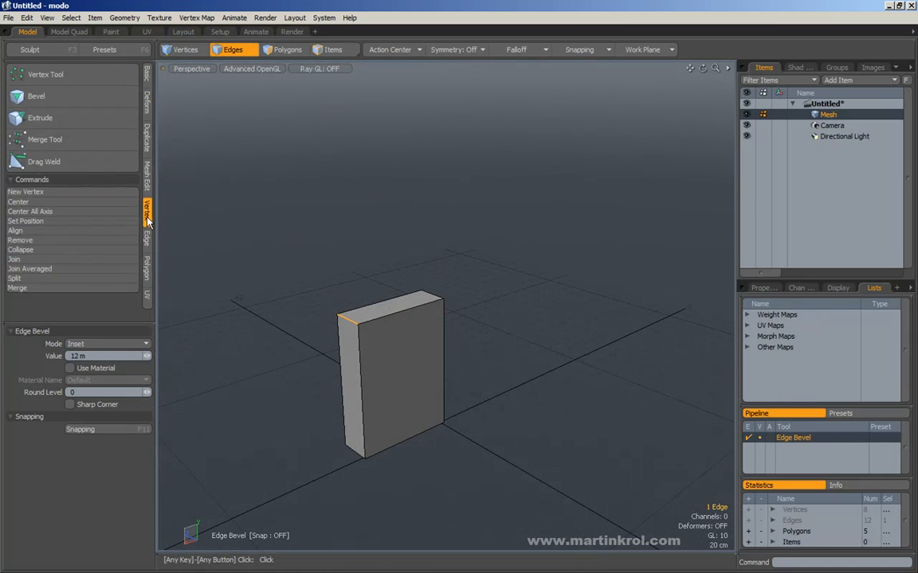
{"action": "left_click", "coordinate": [181, 49]}
{"action": "left_click", "coordinate": [339, 315], "text": "shift"}
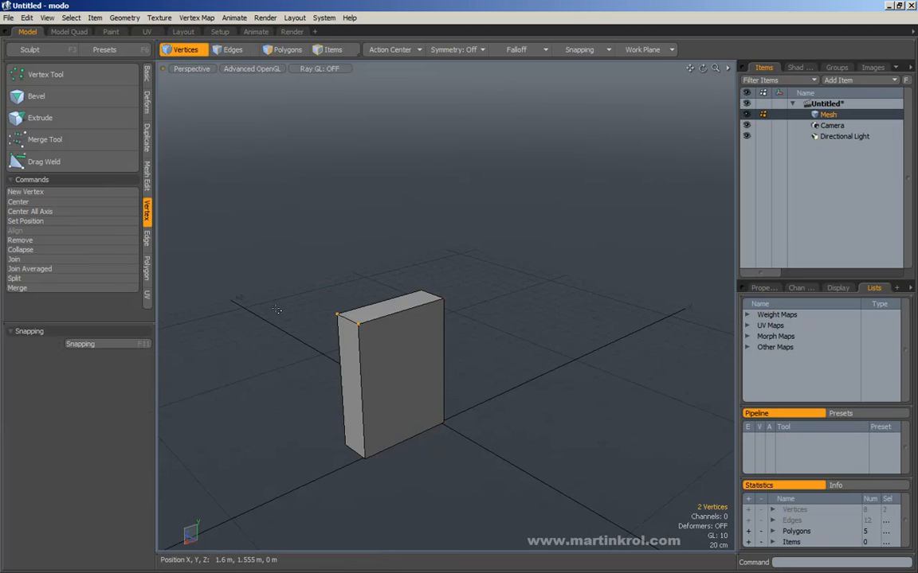
{"action": "left_click", "coordinate": [28, 96]}
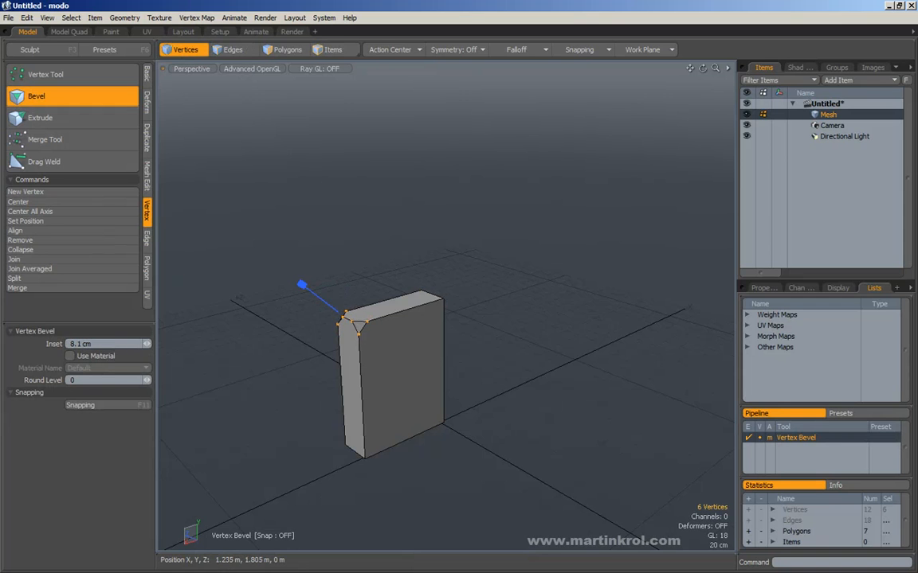
{"action": "left_click_drag", "start_coordinate": [331, 307], "coordinate": [389, 299], "text": "ctrl+alt"}
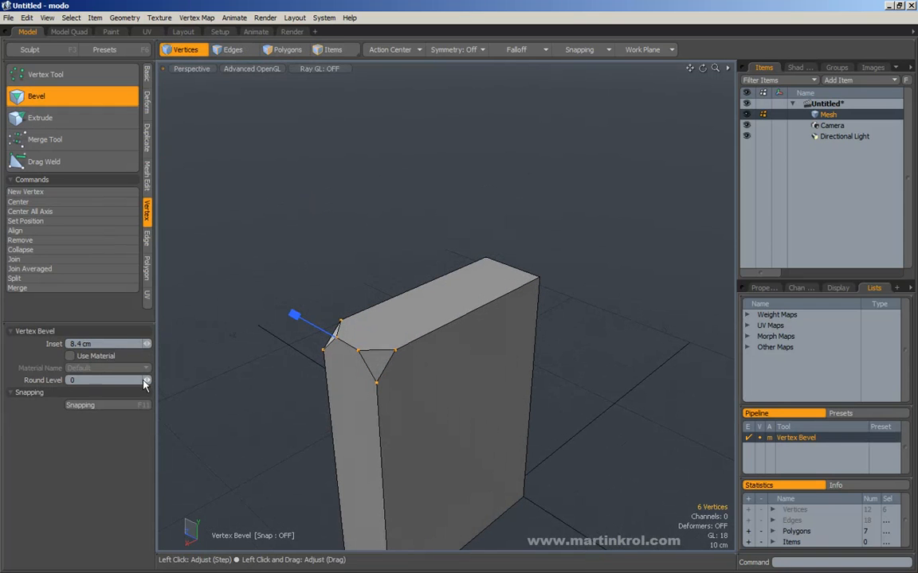
{"action": "left_click_drag", "start_coordinate": [147, 383], "coordinate": [160, 383]}
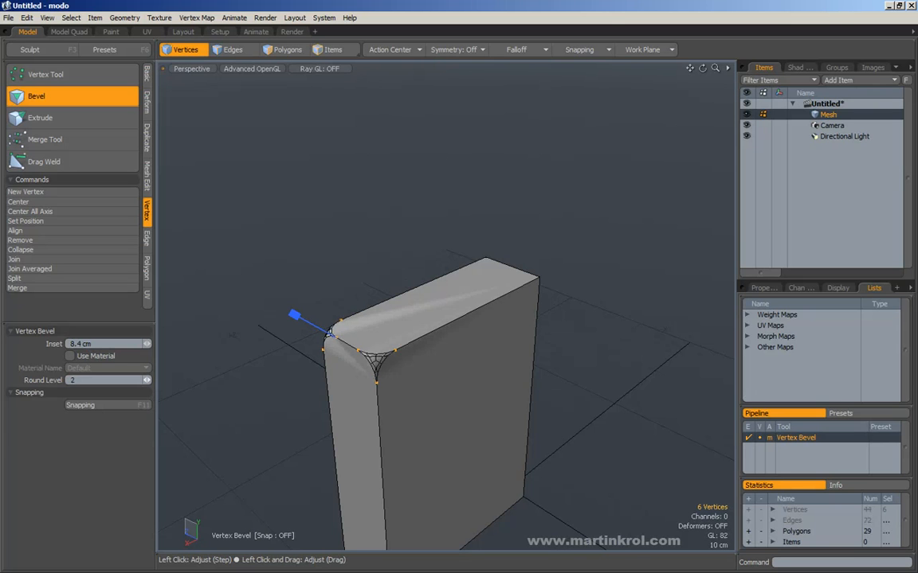
Undo the vertex bevel, leave the tool and clear the vertex selection.
{"action": "left_click_drag", "start_coordinate": [358, 263], "coordinate": [300, 319], "text": "alt"}
{"action": "key", "text": "ctrl+z"}
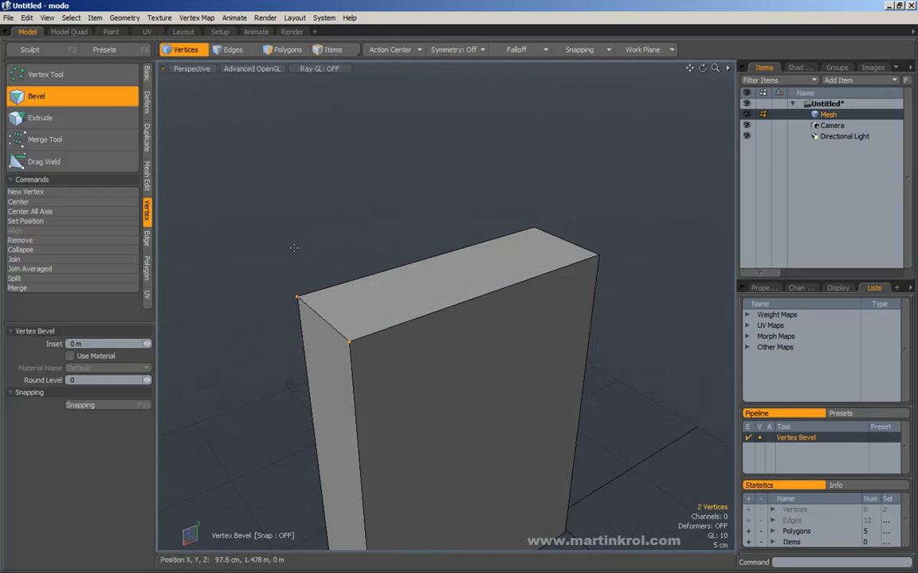
{"action": "key", "text": "space"}
{"action": "left_click", "coordinate": [294, 247]}
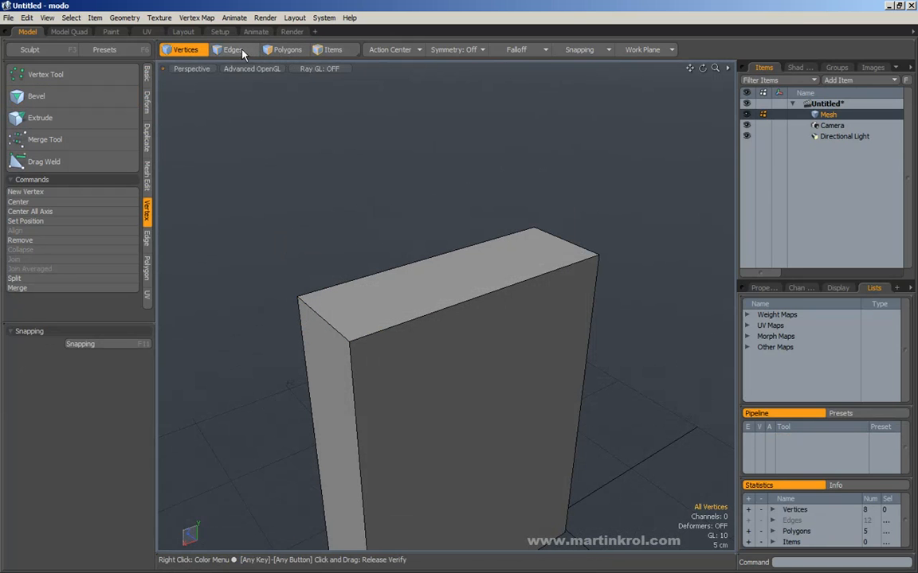
Select the block's short outer top edge and bevel it with an inset of about 18 cm.
{"action": "left_click", "coordinate": [232, 50]}
{"action": "left_click", "coordinate": [324, 319]}
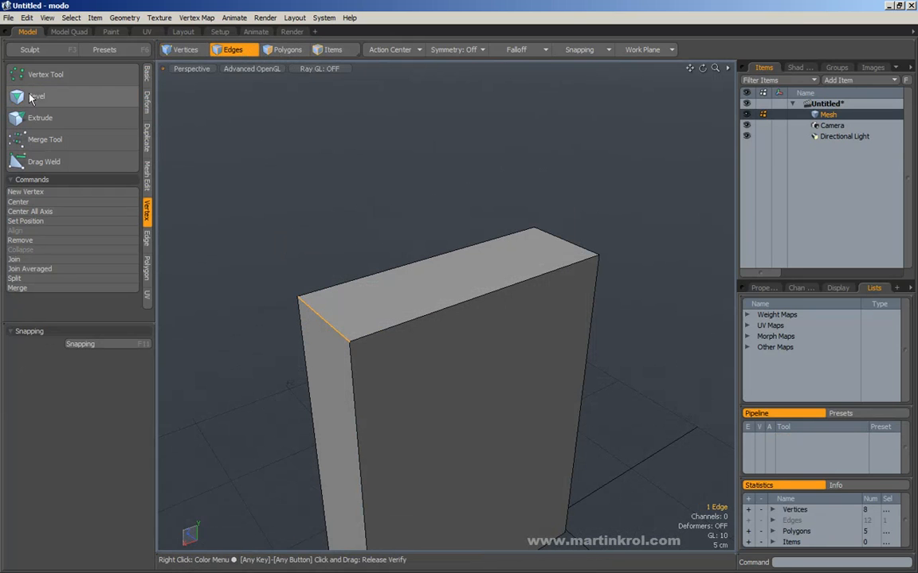
{"action": "left_click", "coordinate": [147, 241]}
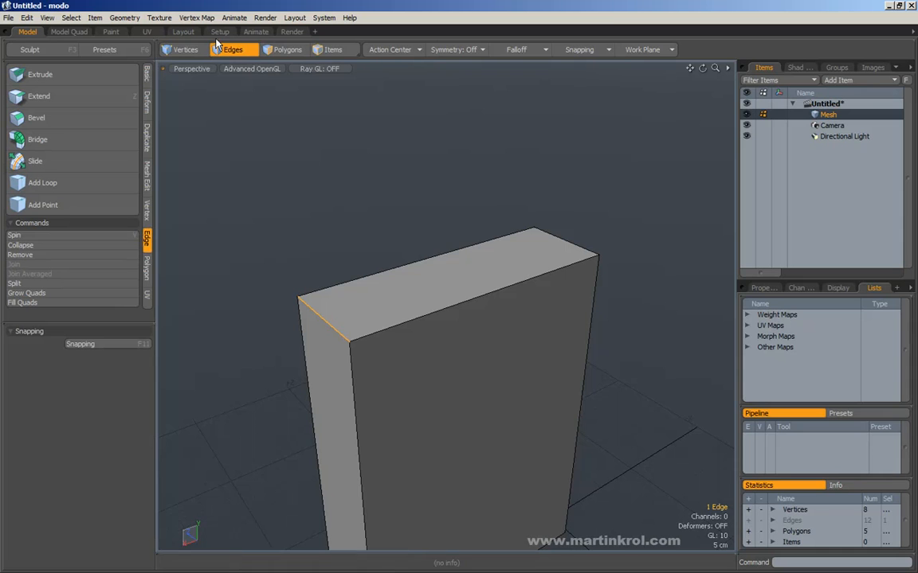
{"action": "left_click", "coordinate": [38, 118]}
{"action": "left_click_drag", "start_coordinate": [334, 234], "coordinate": [446, 241]}
{"action": "left_click_drag", "start_coordinate": [295, 227], "coordinate": [341, 228]}
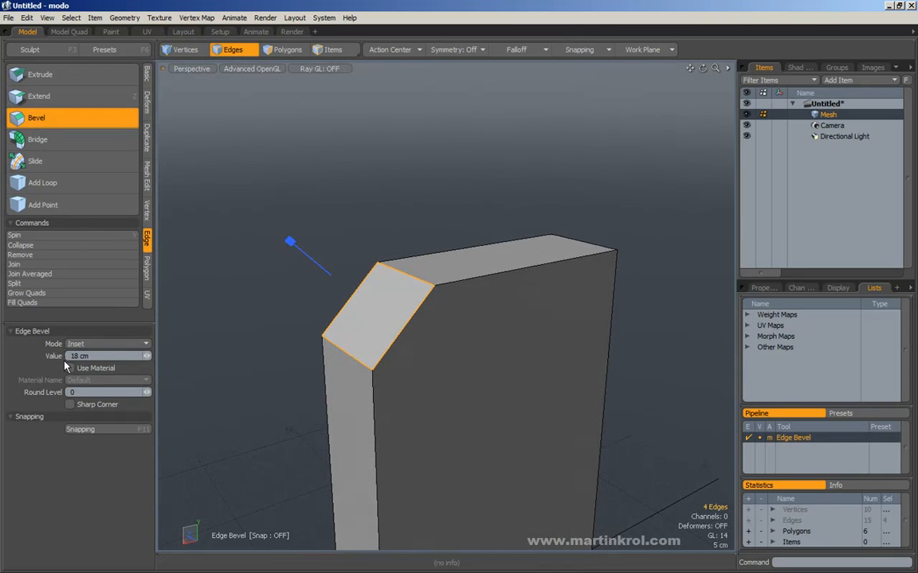
Set the edge bevel's Round Level to 2 and its mode to Width, trying out the Sharp Corner option.
{"action": "mouse_move", "coordinate": [150, 393]}
{"action": "left_mouse_down"}
{"action": "mouse_move", "coordinate": [169, 393]}
{"action": "mouse_move", "coordinate": [159, 392]}
{"action": "left_mouse_up"}
{"action": "left_click", "coordinate": [70, 405]}
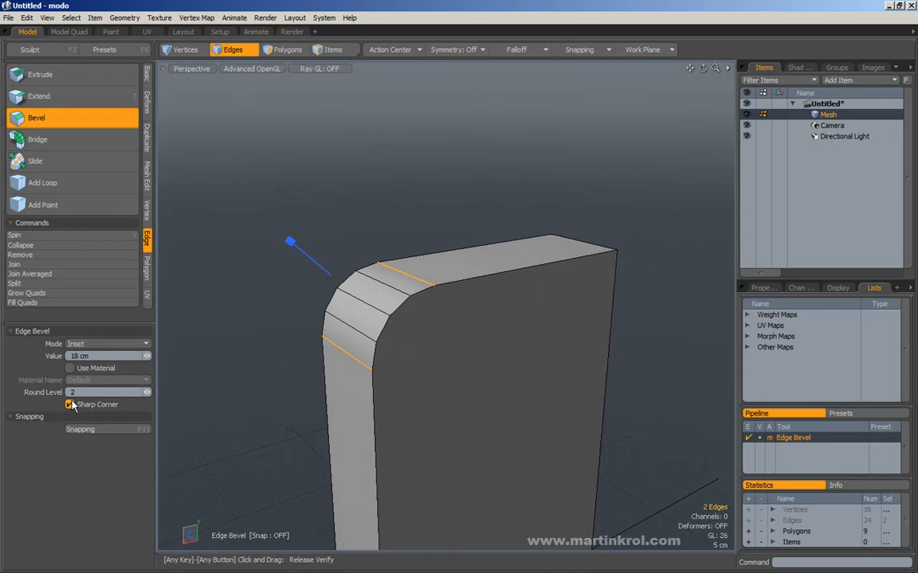
{"action": "left_click", "coordinate": [87, 344]}
{"action": "left_click", "coordinate": [83, 311]}
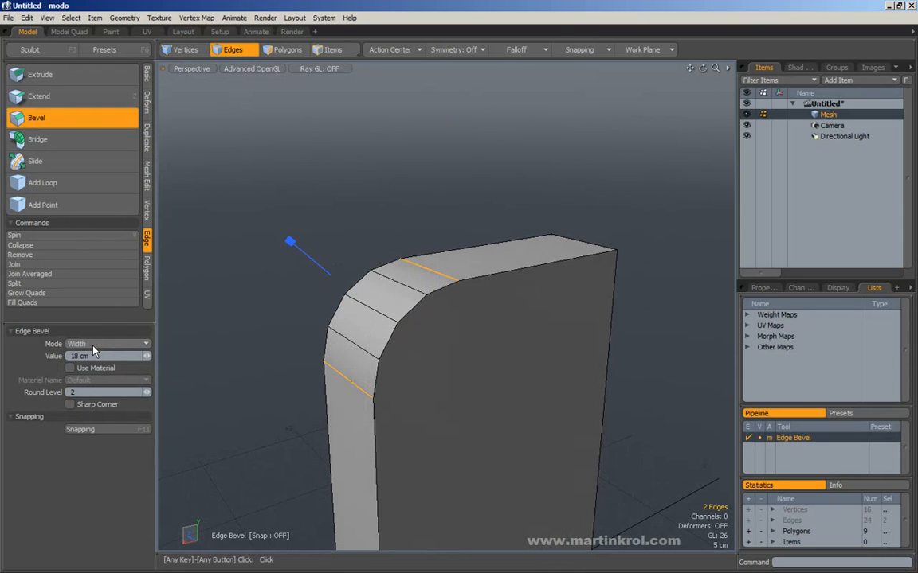
{"action": "left_click", "coordinate": [98, 343]}
{"action": "left_click", "coordinate": [94, 306]}
Undo the edge bevel with all its settings and the edge selection.
{"action": "mouse_move", "coordinate": [278, 335]}
{"action": "right_mouse_down", "text": "alt"}
{"action": "mouse_move", "coordinate": [278, 366]}
{"action": "mouse_move", "coordinate": [275, 344]}
{"action": "right_mouse_up", "text": "alt"}
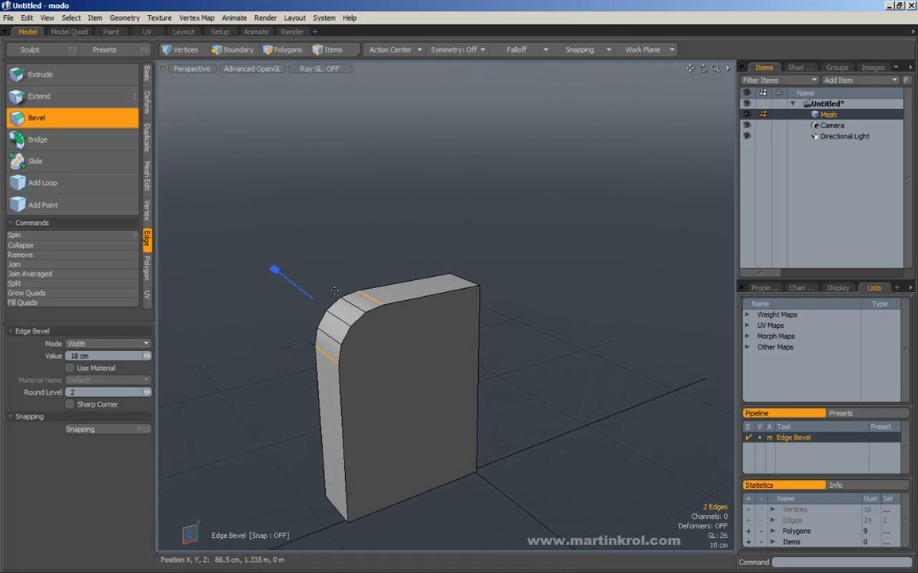
{"action": "key", "text": "ctrl+z"}
{"action": "key", "text": "ctrl+z"}
{"action": "key", "text": "ctrl+z"}
{"action": "key", "text": "ctrl+z"}
{"action": "key", "text": "ctrl+z"}
{"action": "key", "text": "ctrl+z"}
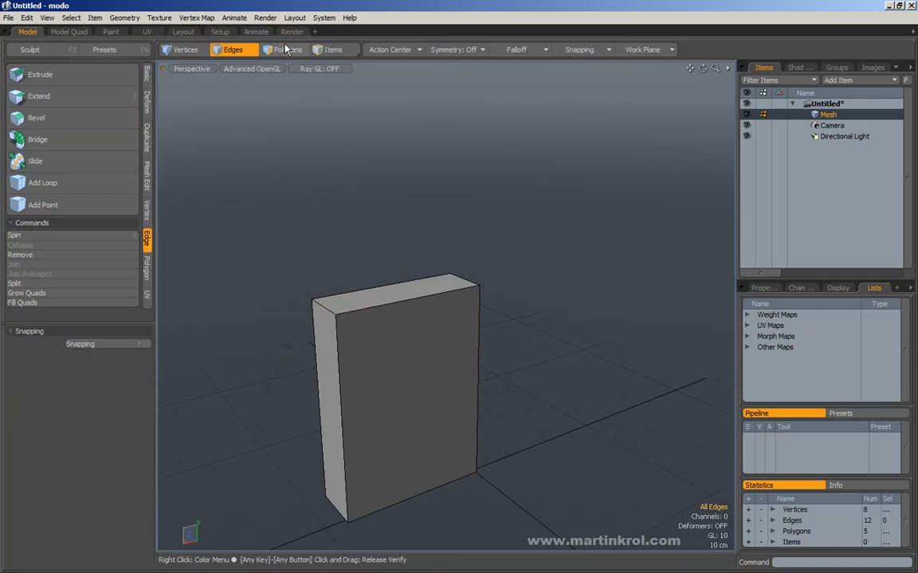
Select the block's large front polygon and start a Polygon Bevel on it.
{"action": "left_click", "coordinate": [279, 49]}
{"action": "left_click", "coordinate": [388, 349]}
{"action": "left_click_drag", "start_coordinate": [388, 348], "coordinate": [413, 339], "text": "alt"}
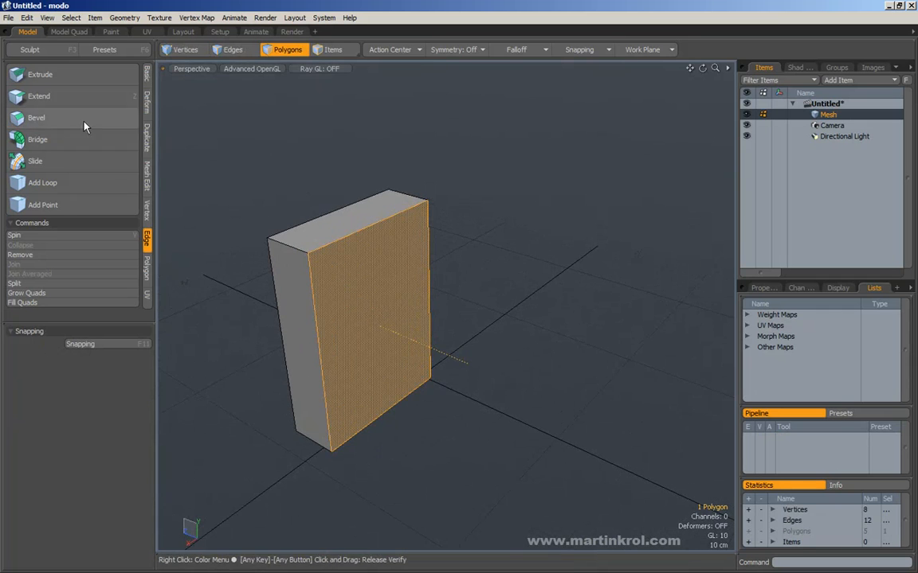
{"action": "left_click", "coordinate": [146, 264]}
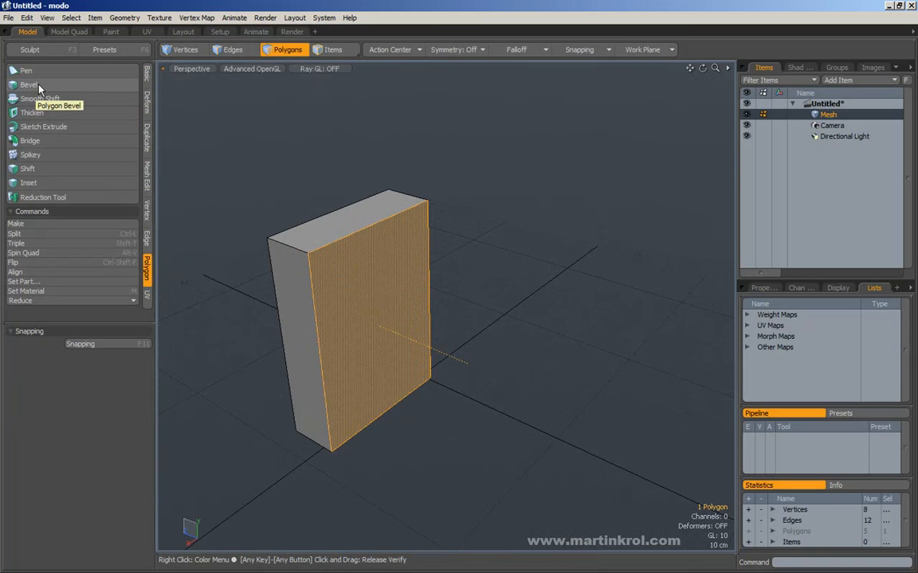
{"action": "left_click", "coordinate": [33, 85]}
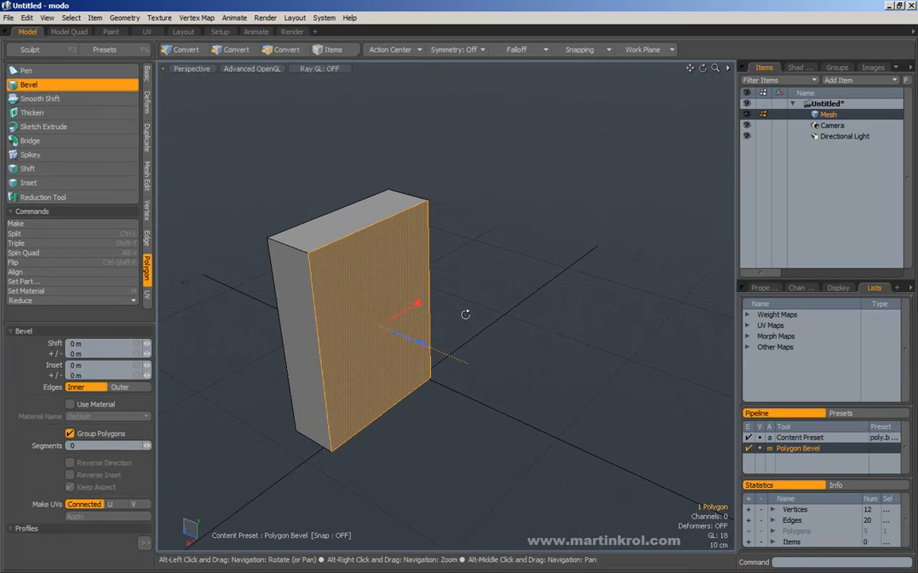
Try a freehand bevel adjustment on the front polygon, and undo it.
{"action": "left_click_drag", "start_coordinate": [469, 313], "coordinate": [382, 295], "text": "alt"}
{"action": "left_click_drag", "start_coordinate": [430, 390], "coordinate": [491, 365]}
{"action": "left_click_drag", "start_coordinate": [568, 357], "coordinate": [381, 362], "text": "alt"}
{"action": "key", "text": "ctrl+z"}
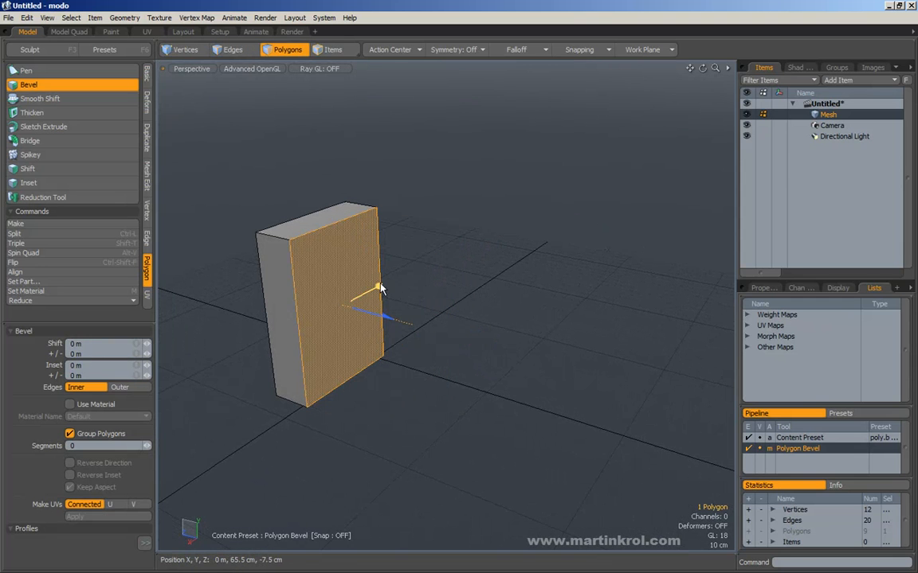
Try an inset of about 5.4 cm on the front polygon's bevel, then undo it and leave the Bevel tool.
{"action": "left_click_drag", "start_coordinate": [376, 287], "coordinate": [396, 312]}
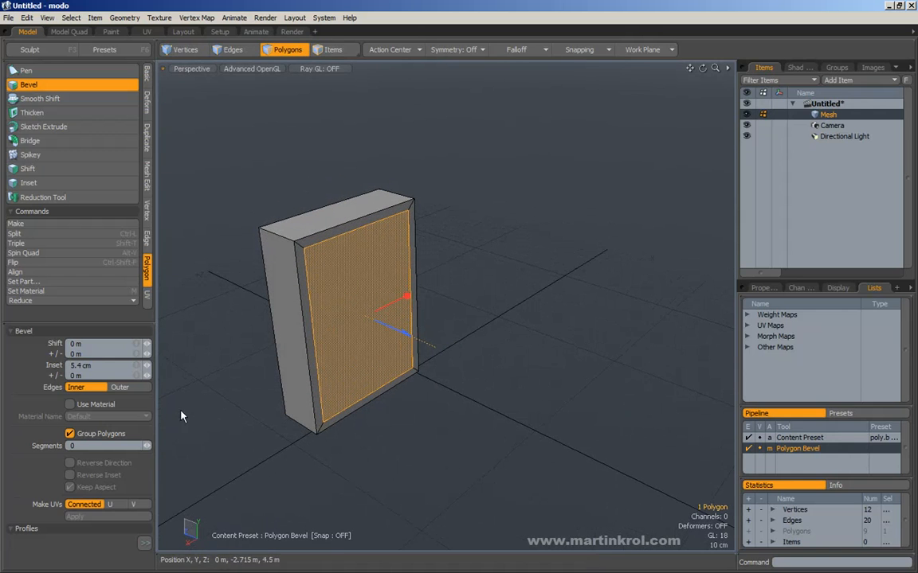
{"action": "key", "text": "ctrl+z"}
{"action": "key", "text": "space"}
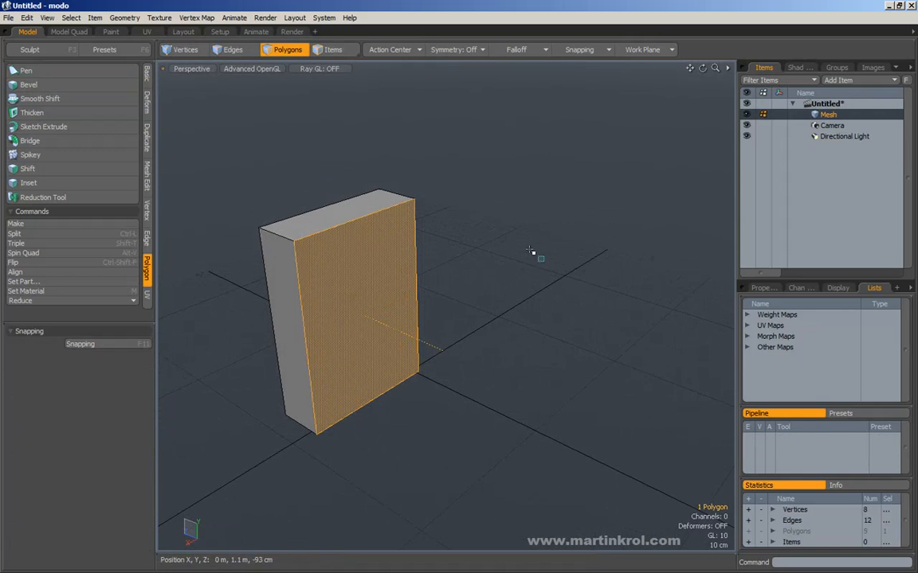
Select the block's large front polygon and the adjoining narrow side polygon, and bevel them together with a shift of about 30.5 cm.
{"action": "left_click", "coordinate": [533, 256]}
{"action": "left_click_drag", "start_coordinate": [426, 347], "coordinate": [444, 348], "text": "alt"}
{"action": "key", "text": "3"}
{"action": "left_click_drag", "start_coordinate": [438, 301], "coordinate": [354, 316]}
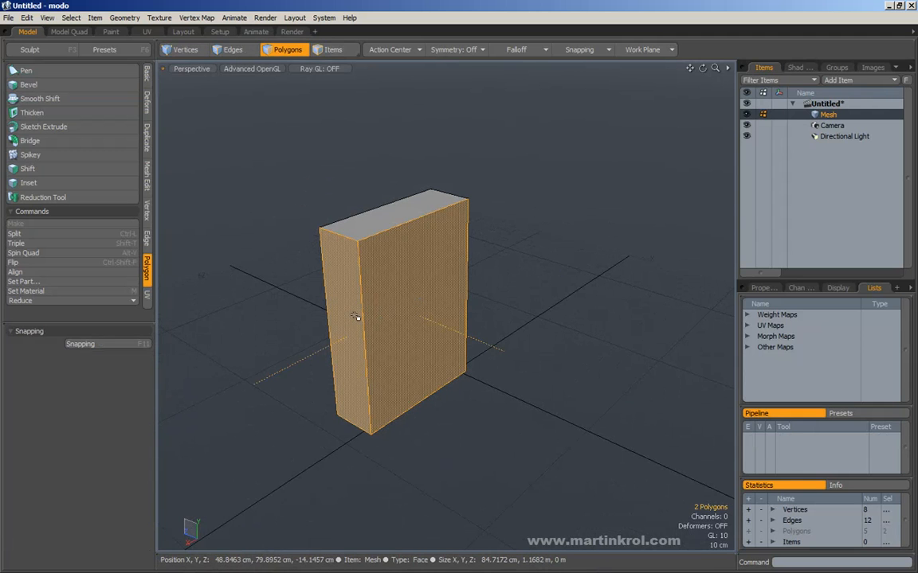
{"action": "left_click", "coordinate": [36, 84]}
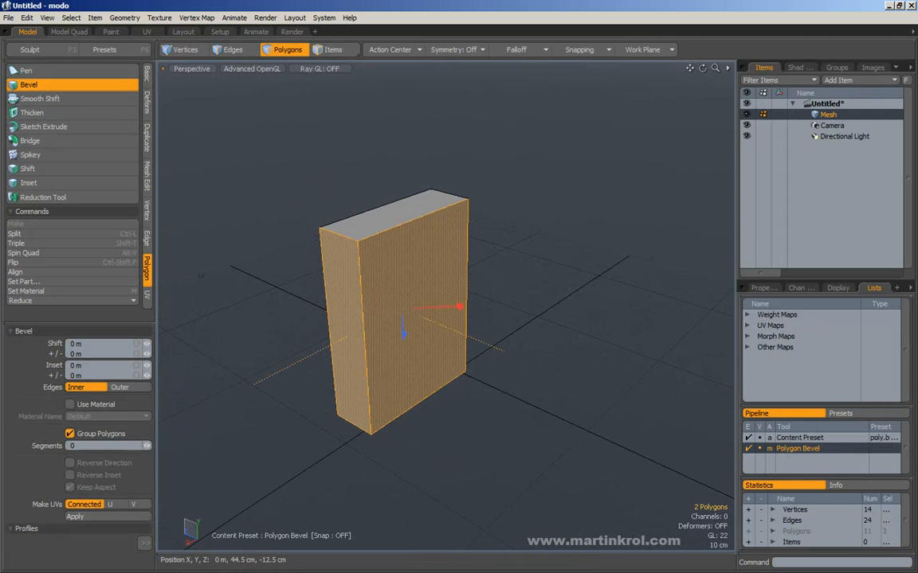
{"action": "left_click_drag", "start_coordinate": [404, 335], "coordinate": [406, 366]}
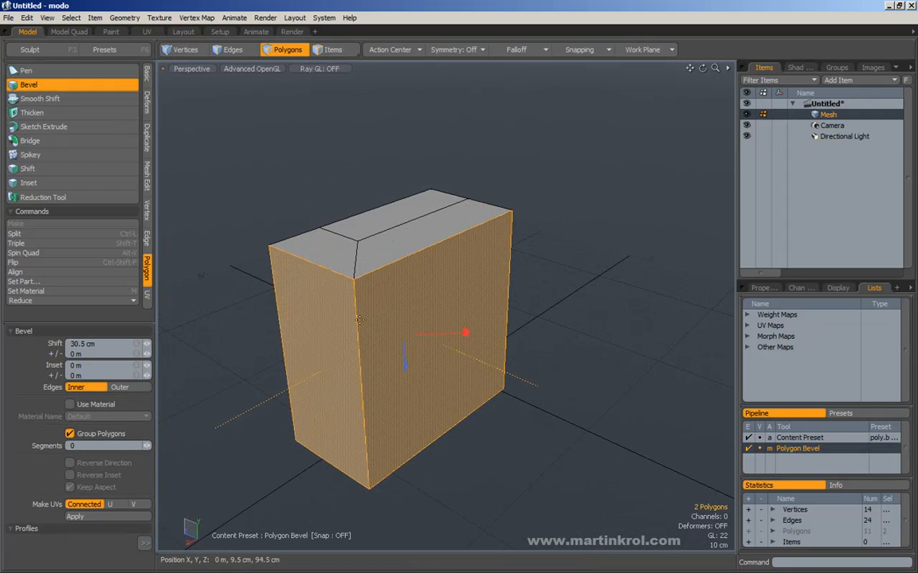
{"action": "left_click_drag", "start_coordinate": [327, 330], "coordinate": [317, 298], "text": "alt"}
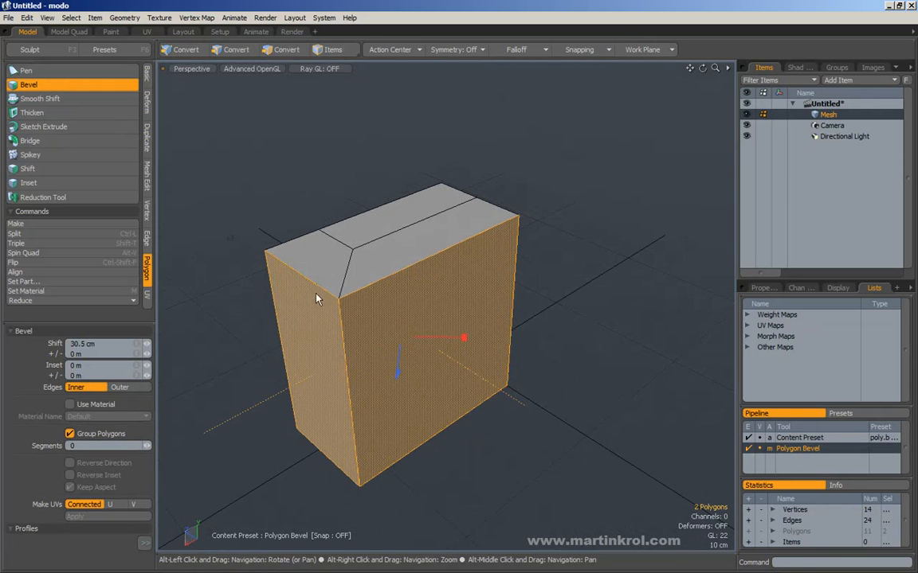
Turn off Group Polygons for the two-polygon bevel and try further shift and segment adjustments.
{"action": "left_click", "coordinate": [70, 434]}
{"action": "left_click_drag", "start_coordinate": [398, 334], "coordinate": [450, 276], "text": "alt"}
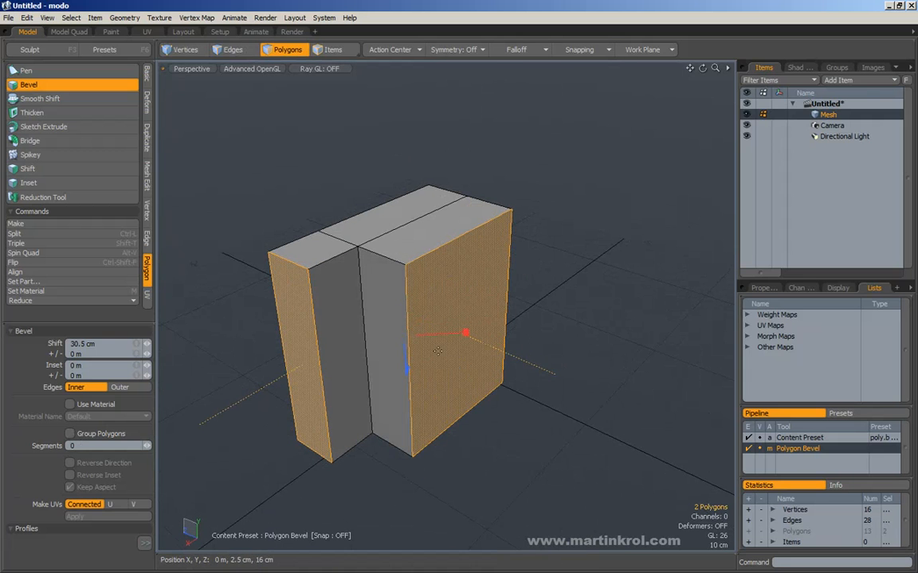
{"action": "left_click_drag", "start_coordinate": [406, 368], "coordinate": [408, 392]}
{"action": "left_click_drag", "start_coordinate": [103, 446], "coordinate": [168, 447]}
{"action": "right_click_drag", "start_coordinate": [430, 377], "coordinate": [401, 377], "text": "alt"}
{"action": "left_click_drag", "start_coordinate": [401, 377], "coordinate": [433, 403]}
{"action": "left_click_drag", "start_coordinate": [494, 385], "coordinate": [429, 390]}
Undo the whole two-polygon bevel and clear the polygon selection.
{"action": "key", "text": "ctrl+z"}
{"action": "key", "text": "ctrl+z"}
{"action": "key", "text": "ctrl+z"}
{"action": "key", "text": "ctrl+z"}
{"action": "key", "text": "ctrl+z"}
{"action": "key", "text": "ctrl+z"}
{"action": "key", "text": "ctrl+z"}
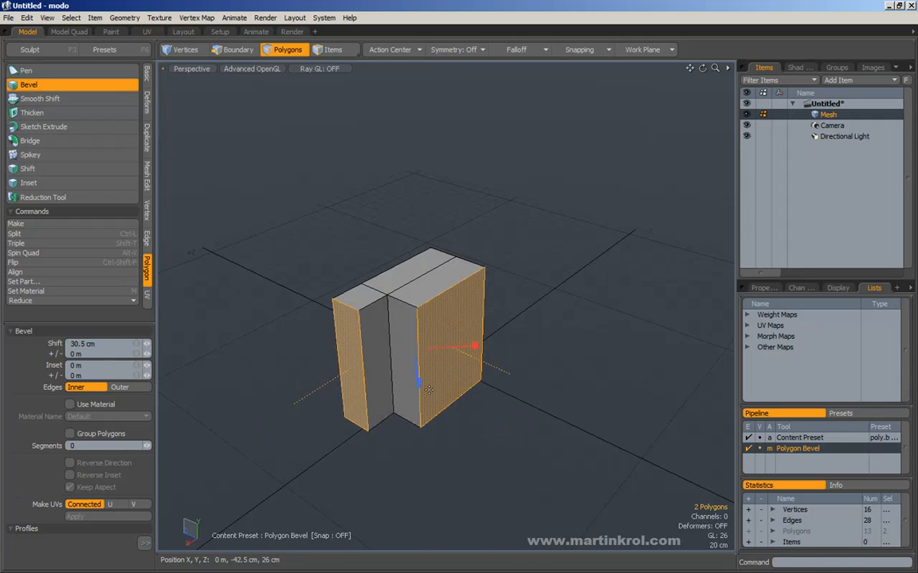
{"action": "key", "text": "ctrl+z"}
{"action": "left_click", "coordinate": [502, 330]}
{"action": "left_click_drag", "start_coordinate": [502, 330], "coordinate": [500, 256], "text": "alt"}
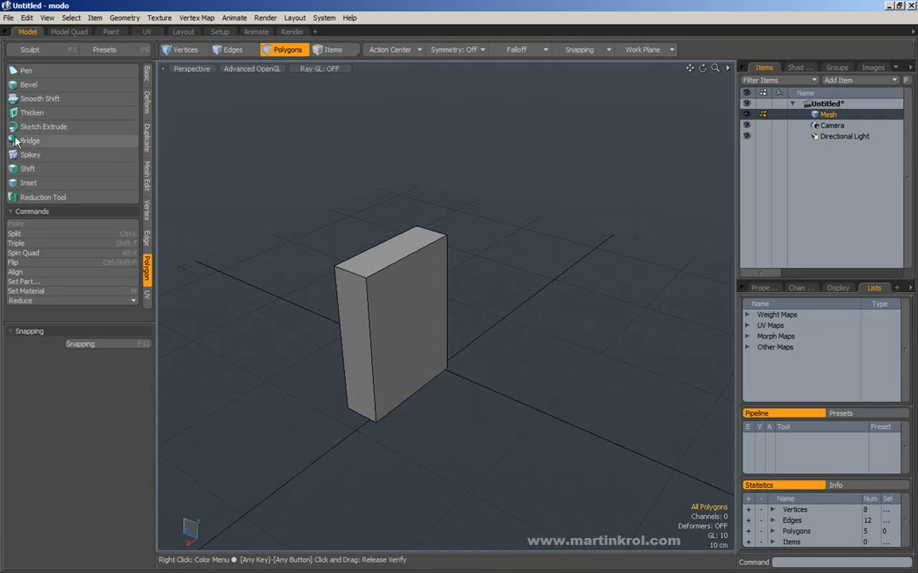
Select the whole block and duplicate it into four more copies in a row rising diagonally away from it.
{"action": "scroll", "coordinate": [265, 146], "scroll_direction": "down", "scroll_amount": 3, "text": "alt"}
{"action": "left_click_drag", "start_coordinate": [265, 146], "coordinate": [283, 190], "text": "alt"}
{"action": "double_click", "coordinate": [304, 284]}
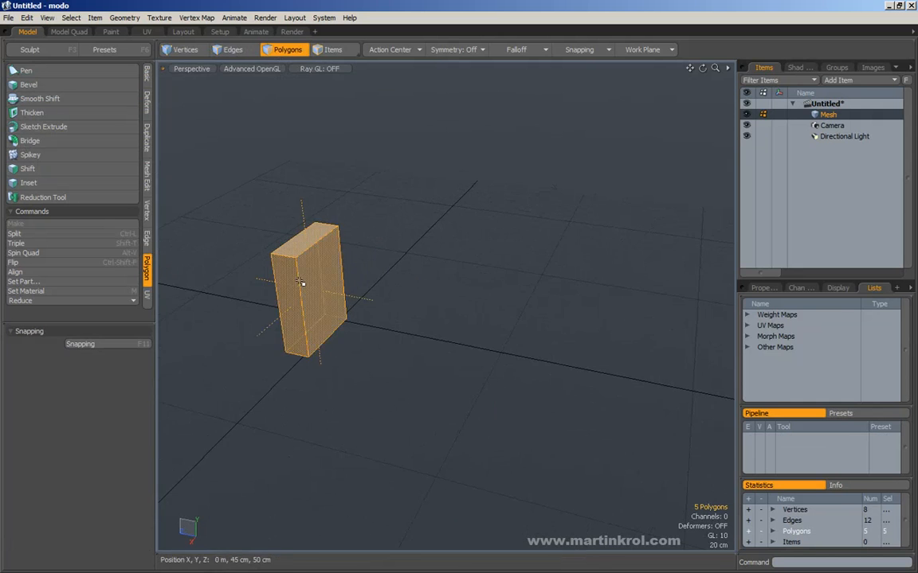
{"action": "left_click_drag", "start_coordinate": [304, 284], "coordinate": [320, 292], "text": "alt"}
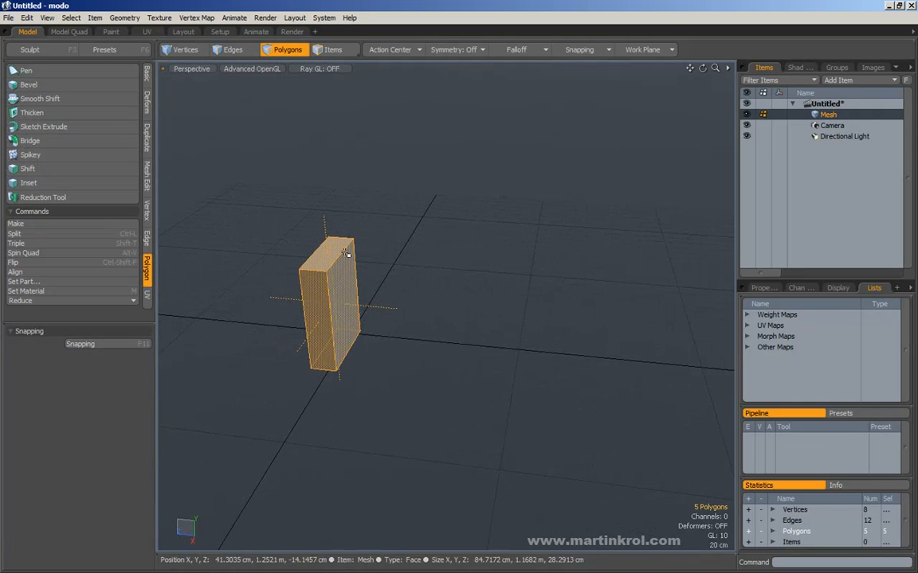
{"action": "key", "text": "shift+d"}
{"action": "left_click", "coordinate": [383, 243]}
{"action": "mouse_move", "coordinate": [348, 290]}
{"action": "left_mouse_down"}
{"action": "mouse_move", "coordinate": [454, 219]}
{"action": "mouse_move", "coordinate": [434, 175]}
{"action": "mouse_move", "coordinate": [434, 131]}
{"action": "left_mouse_up"}
{"action": "key", "text": "q"}
{"action": "mouse_move", "coordinate": [328, 212]}
{"action": "left_mouse_down"}
{"action": "mouse_move", "coordinate": [379, 244]}
{"action": "mouse_move", "coordinate": [379, 289]}
{"action": "mouse_move", "coordinate": [446, 285]}
{"action": "mouse_move", "coordinate": [441, 305]}
{"action": "mouse_move", "coordinate": [388, 225]}
{"action": "left_mouse_up"}
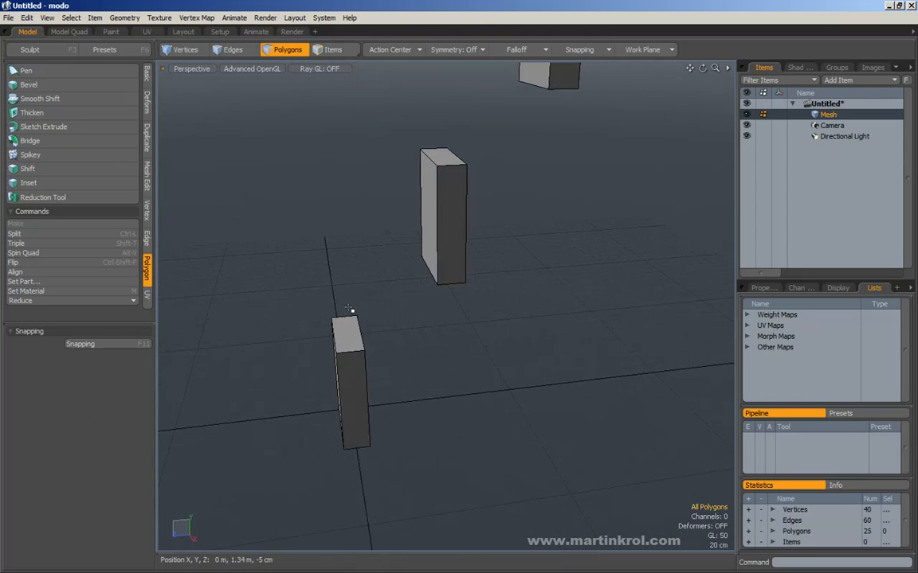
Bridge the first block's top polygon to the large side polygon of the second block, using 8 segments.
{"action": "left_click", "coordinate": [345, 338]}
{"action": "left_click_drag", "start_coordinate": [347, 338], "coordinate": [375, 338], "text": "alt"}
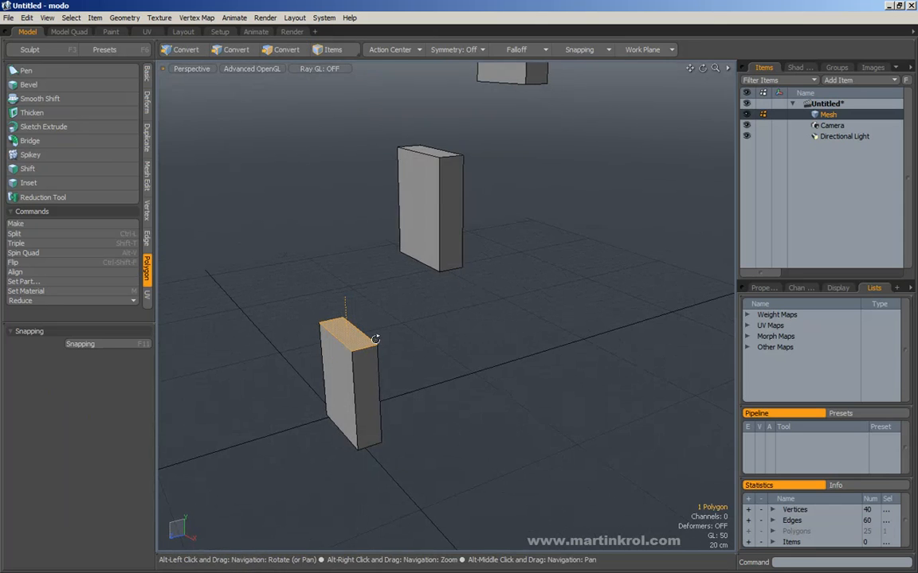
{"action": "left_click", "coordinate": [417, 203], "text": "shift"}
{"action": "left_click_drag", "start_coordinate": [443, 267], "coordinate": [412, 277], "text": "alt"}
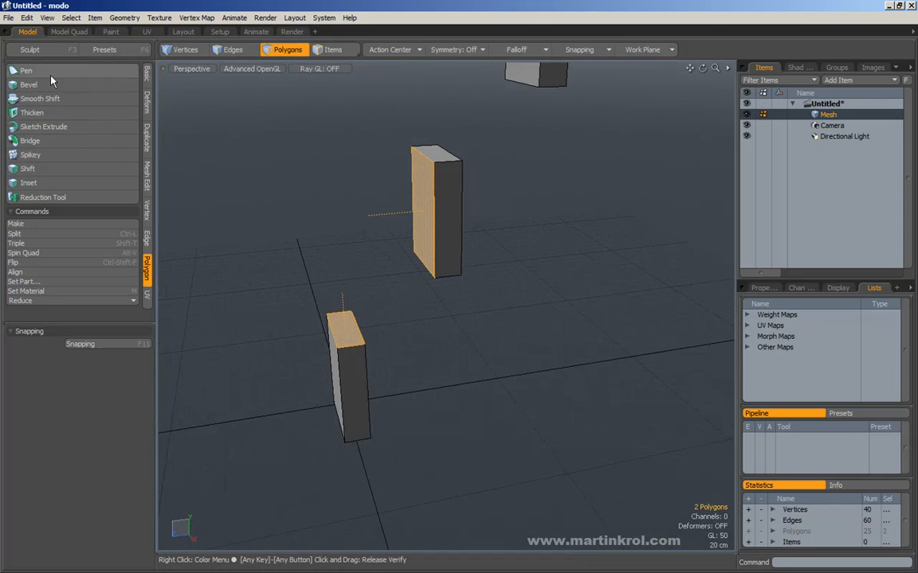
{"action": "left_click", "coordinate": [47, 142]}
{"action": "left_click_drag", "start_coordinate": [301, 241], "coordinate": [336, 232], "text": "alt"}
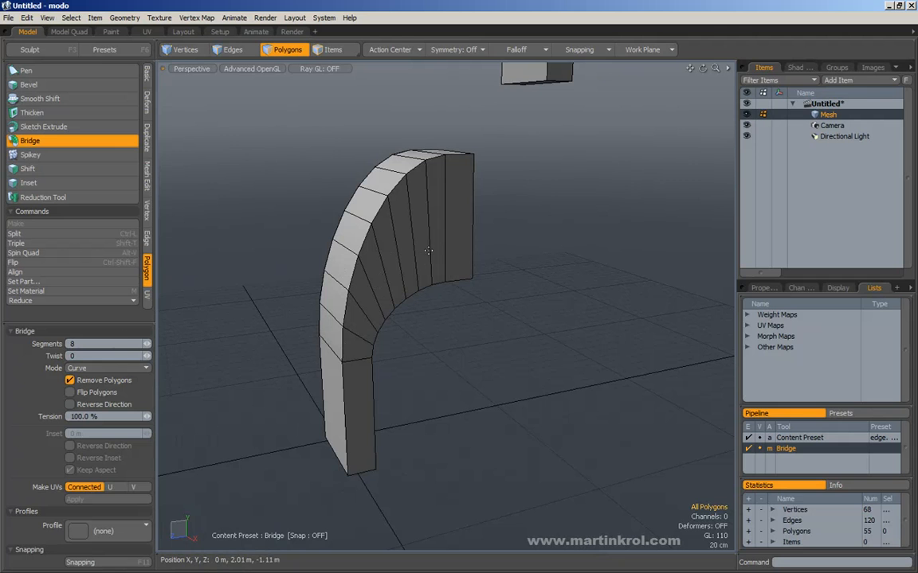
Try different segment counts on the bridge, including 1 and 10, and set Segments to 5.
{"action": "mouse_move", "coordinate": [558, 300]}
{"action": "left_mouse_down"}
{"action": "mouse_move", "coordinate": [615, 301]}
{"action": "mouse_move", "coordinate": [555, 299]}
{"action": "left_mouse_up"}
{"action": "left_click_drag", "start_coordinate": [600, 317], "coordinate": [595, 317]}
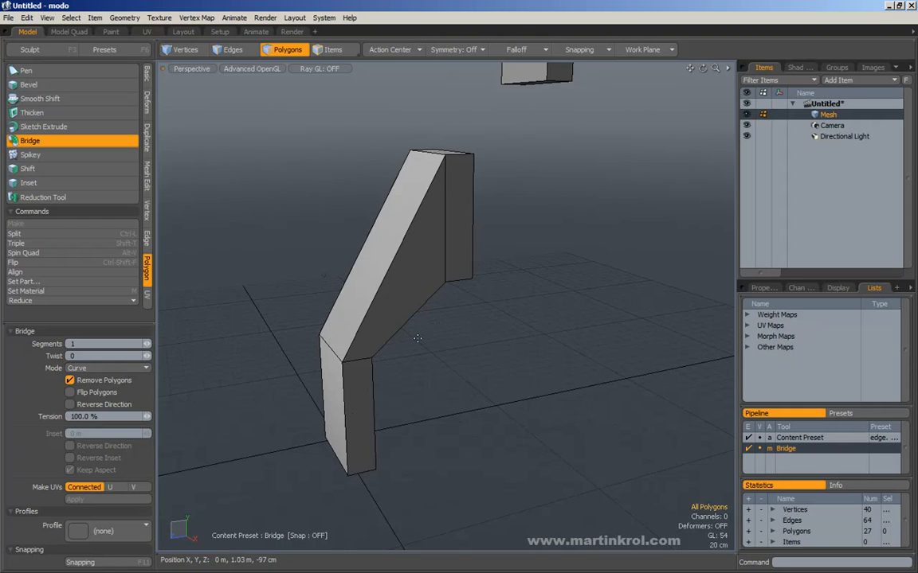
{"action": "left_click_drag", "start_coordinate": [395, 322], "coordinate": [424, 314]}
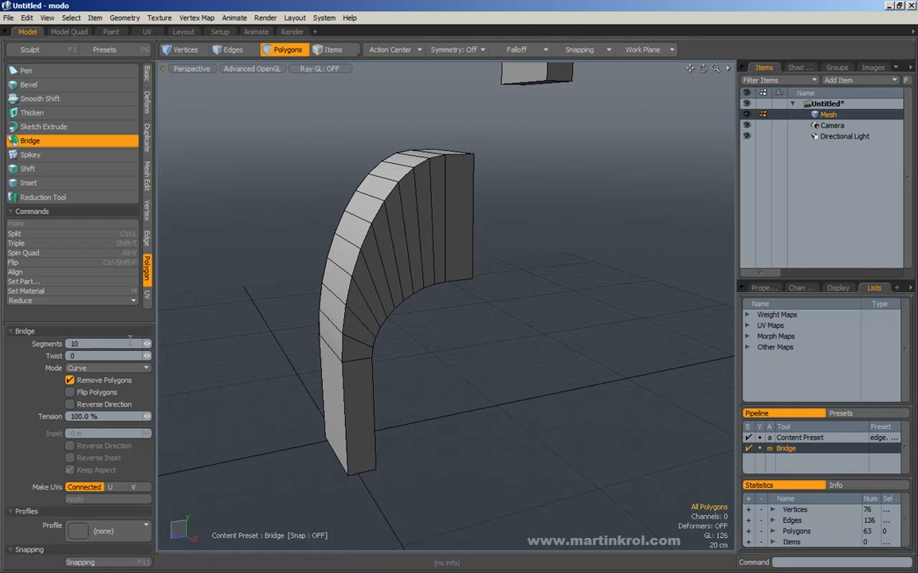
{"action": "mouse_move", "coordinate": [147, 344]}
{"action": "left_mouse_down"}
{"action": "mouse_move", "coordinate": [137, 344]}
{"action": "mouse_move", "coordinate": [156, 344]}
{"action": "mouse_move", "coordinate": [137, 345]}
{"action": "mouse_move", "coordinate": [148, 344]}
{"action": "left_mouse_up"}
{"action": "left_click", "coordinate": [70, 344]}
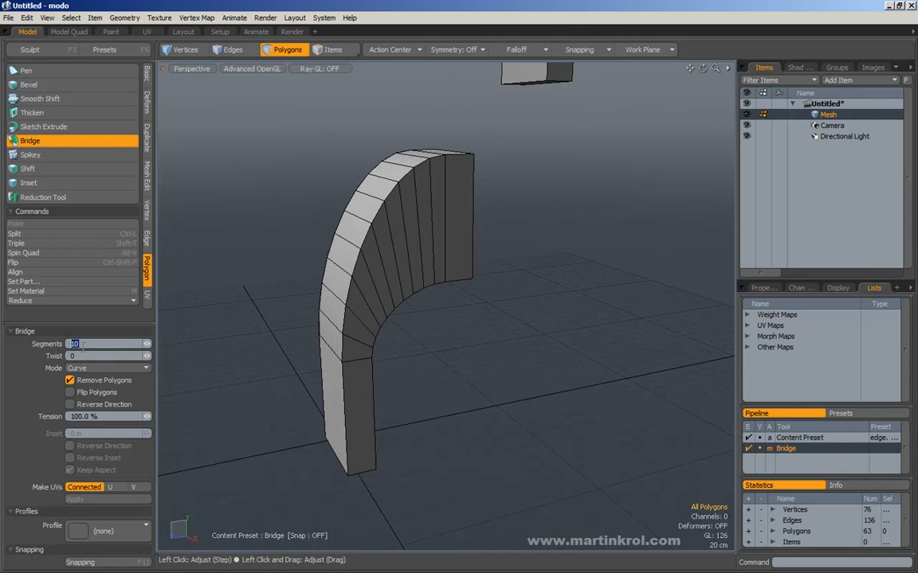
{"action": "type", "text": "5"}
{"action": "key", "text": "Return"}
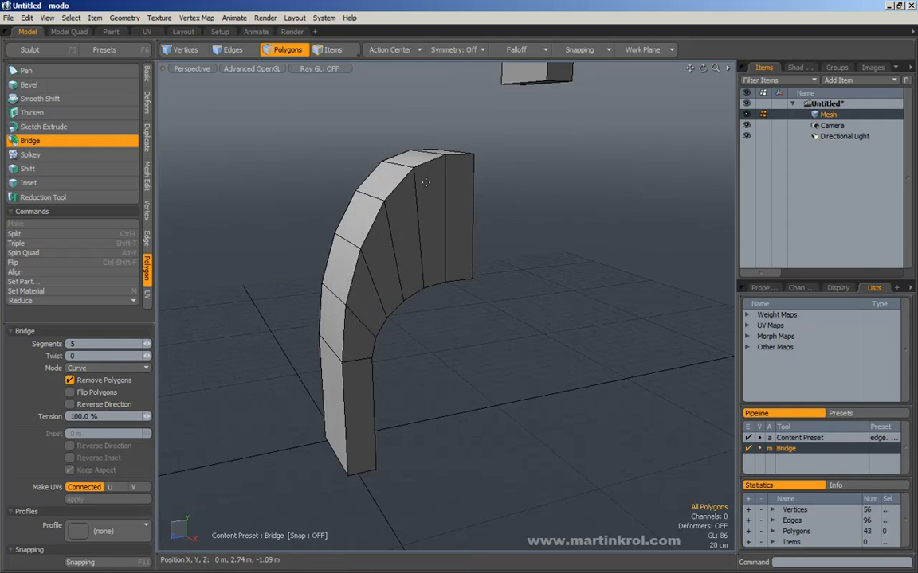
Try the Linear and Smooth modes on the bridge.
{"action": "left_click", "coordinate": [86, 368]}
{"action": "left_click", "coordinate": [89, 360]}
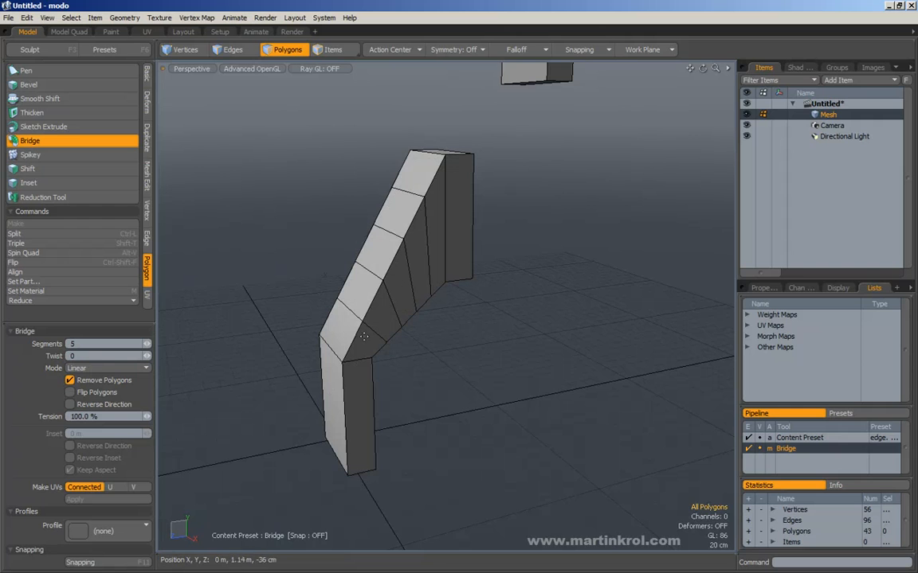
{"action": "left_click", "coordinate": [101, 390]}
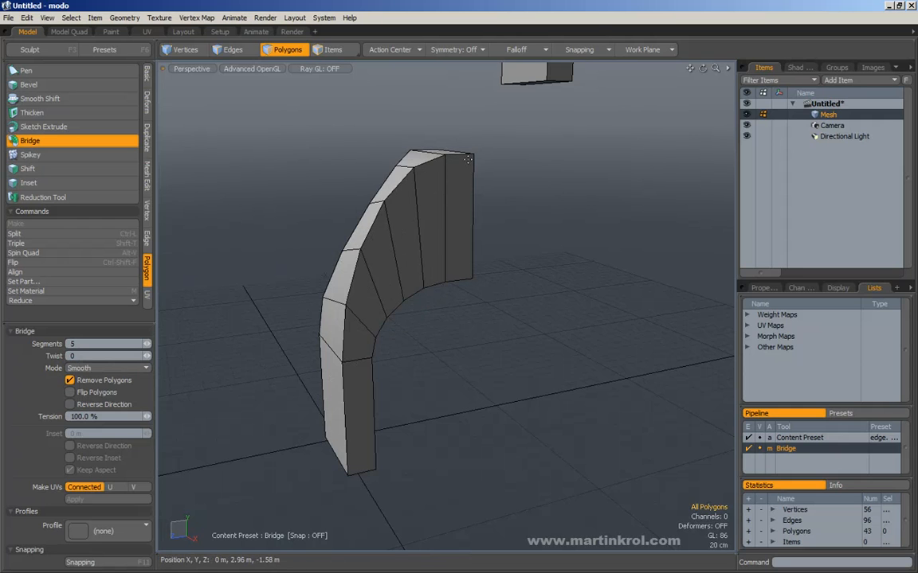
Try out the bridge's Flip Polygons and Reverse Direction options, leaving both turned off.
{"action": "left_click", "coordinate": [70, 393]}
{"action": "left_click", "coordinate": [70, 405]}
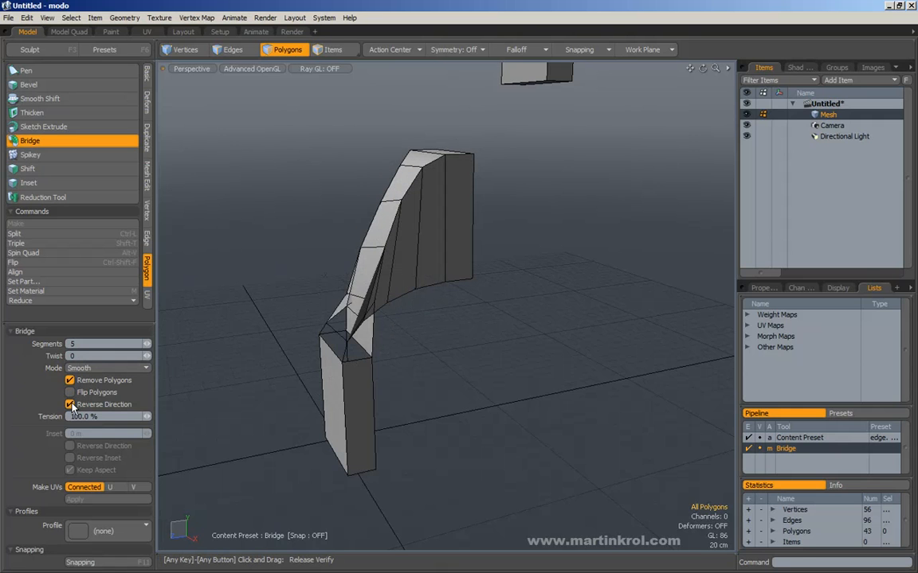
{"action": "left_click", "coordinate": [70, 404]}
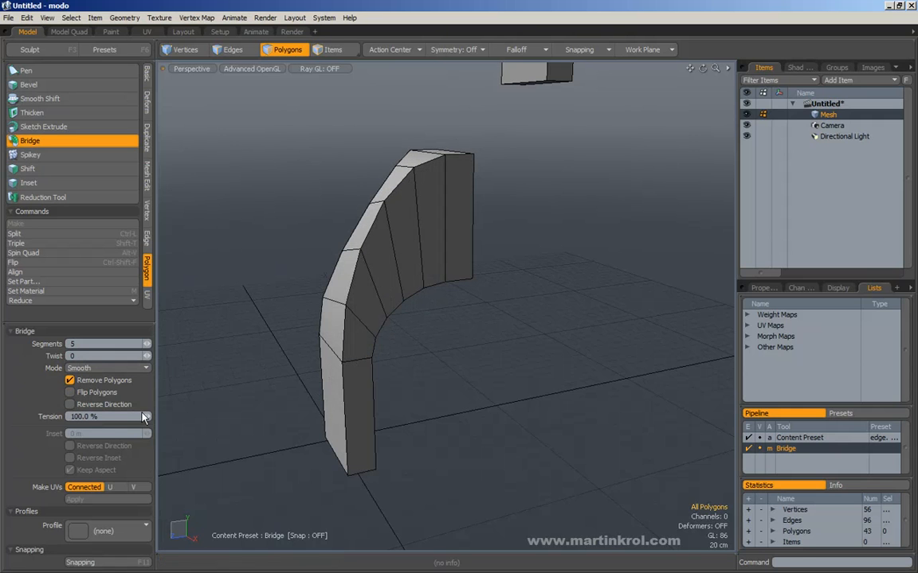
Set the bridge's mode to Curve and its Tension to about 158%, and leave the Bridge tool.
{"action": "left_click", "coordinate": [96, 368]}
{"action": "left_click", "coordinate": [86, 340]}
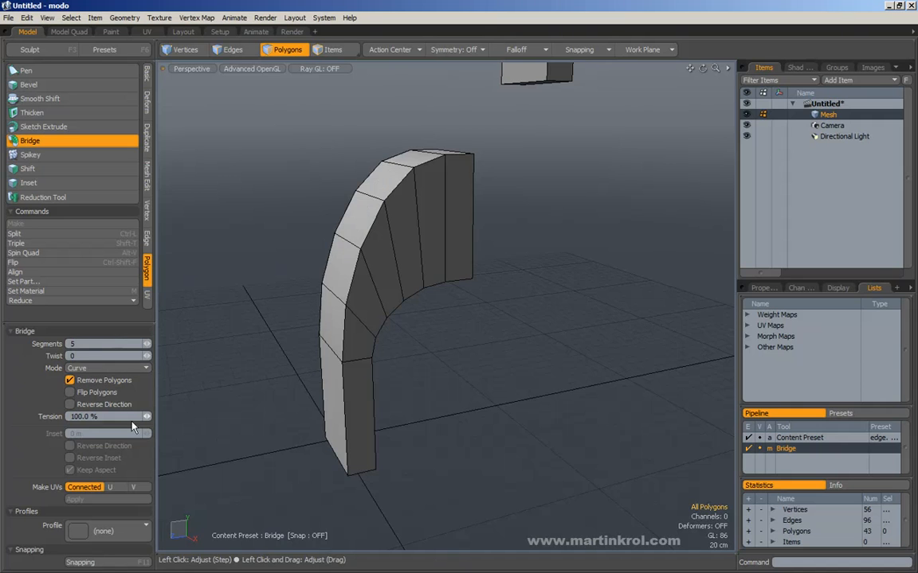
{"action": "mouse_move", "coordinate": [146, 418]}
{"action": "left_mouse_down"}
{"action": "mouse_move", "coordinate": [119, 417]}
{"action": "mouse_move", "coordinate": [171, 417]}
{"action": "mouse_move", "coordinate": [160, 416]}
{"action": "left_mouse_up"}
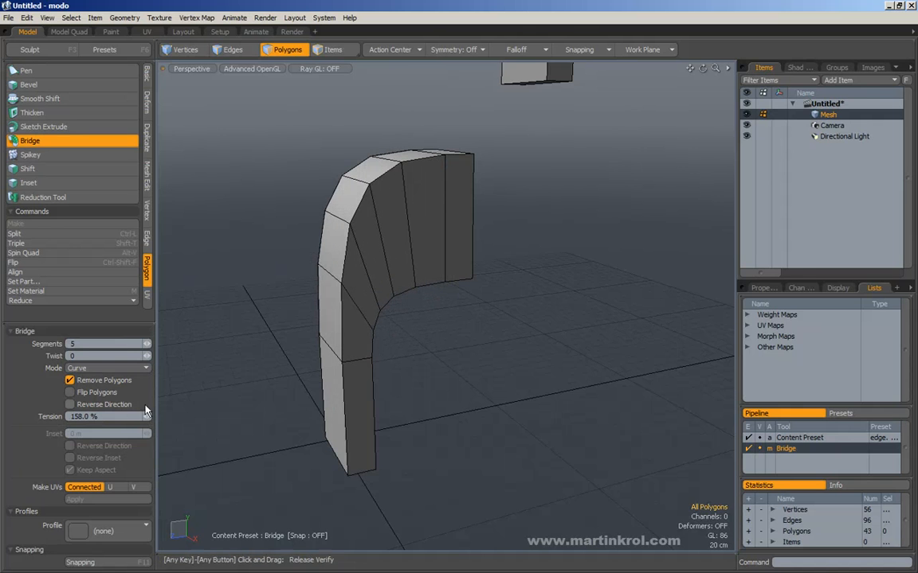
{"action": "left_click_drag", "start_coordinate": [309, 333], "coordinate": [308, 333], "text": "alt"}
{"action": "key", "text": "space"}
Bring up the edge modelling tools and delete the large end polygon on the upper end of the bridged shape.
{"action": "left_click_drag", "start_coordinate": [556, 358], "coordinate": [402, 335], "text": "alt"}
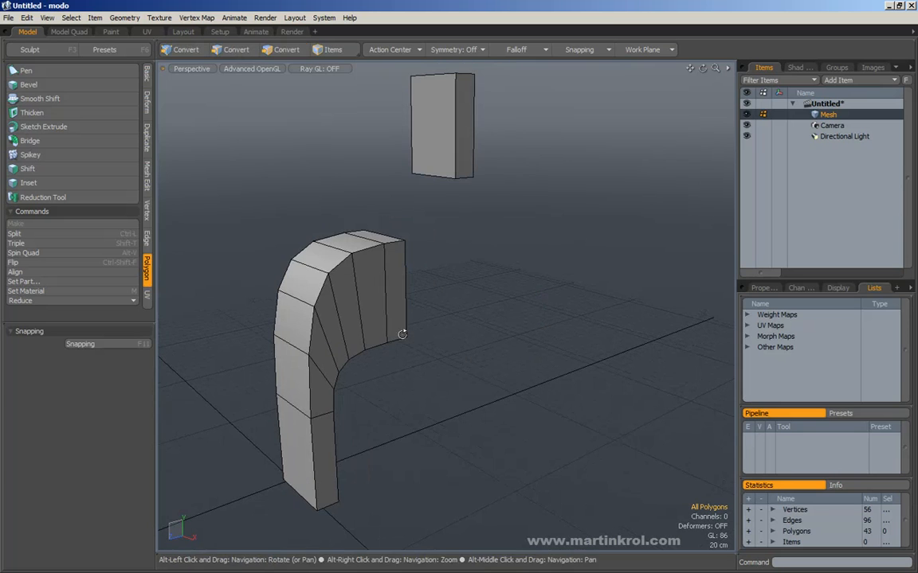
{"action": "left_click_drag", "start_coordinate": [340, 231], "coordinate": [289, 199], "text": "alt"}
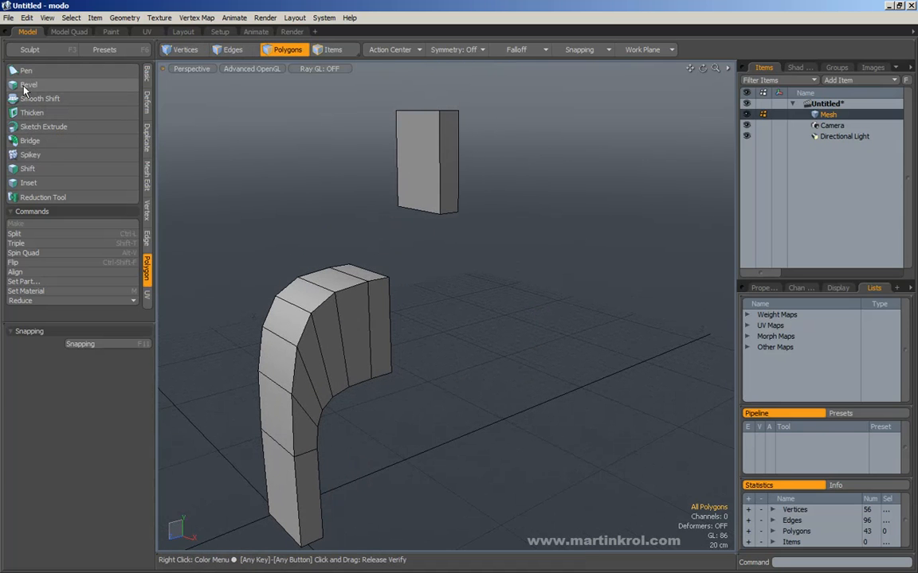
{"action": "left_click_drag", "start_coordinate": [241, 169], "coordinate": [161, 242], "text": "alt"}
{"action": "left_click", "coordinate": [147, 239]}
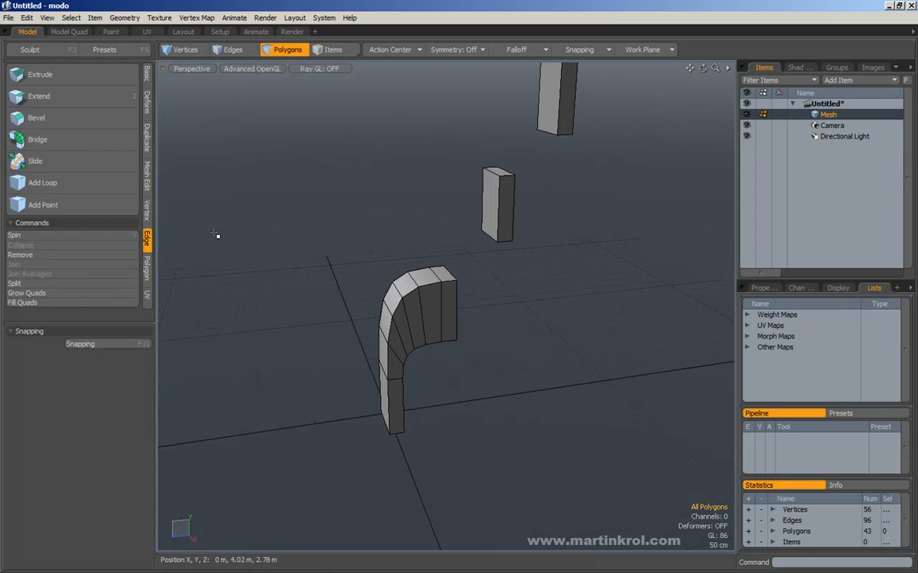
{"action": "left_click_drag", "start_coordinate": [219, 235], "coordinate": [287, 239], "text": "alt"}
{"action": "left_click_drag", "start_coordinate": [373, 176], "coordinate": [326, 301], "text": "alt"}
{"action": "right_click_drag", "start_coordinate": [326, 301], "coordinate": [373, 307], "text": "alt"}
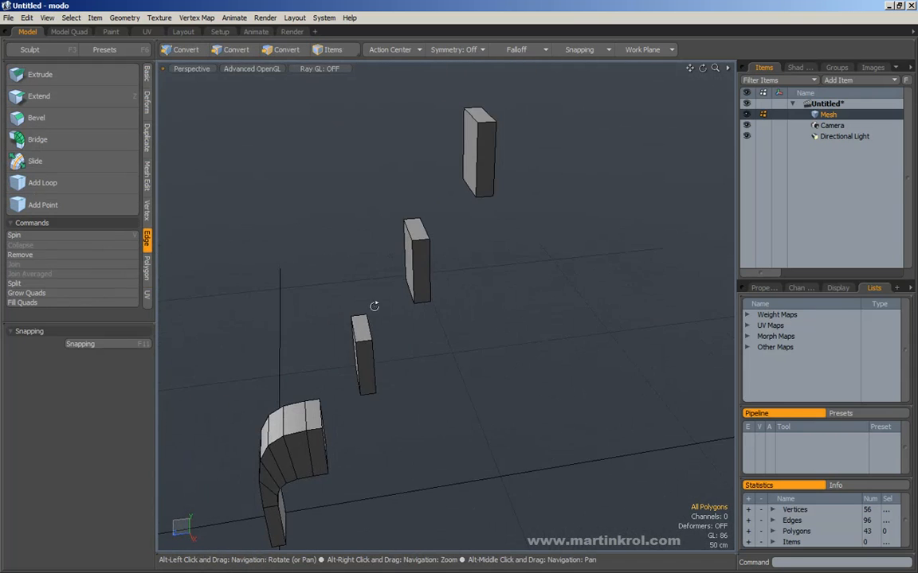
{"action": "left_click_drag", "start_coordinate": [416, 270], "coordinate": [312, 385], "text": "alt"}
{"action": "right_click_drag", "start_coordinate": [313, 386], "coordinate": [415, 293], "text": "alt"}
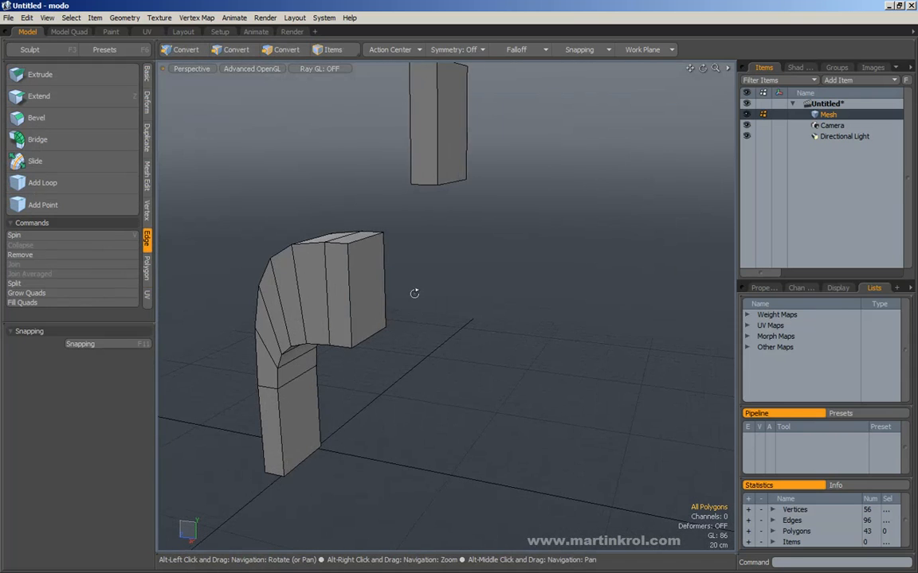
{"action": "key", "text": "3"}
{"action": "left_click", "coordinate": [362, 278]}
{"action": "key", "text": "Delete"}
{"action": "left_click_drag", "start_coordinate": [342, 209], "coordinate": [367, 198], "text": "alt"}
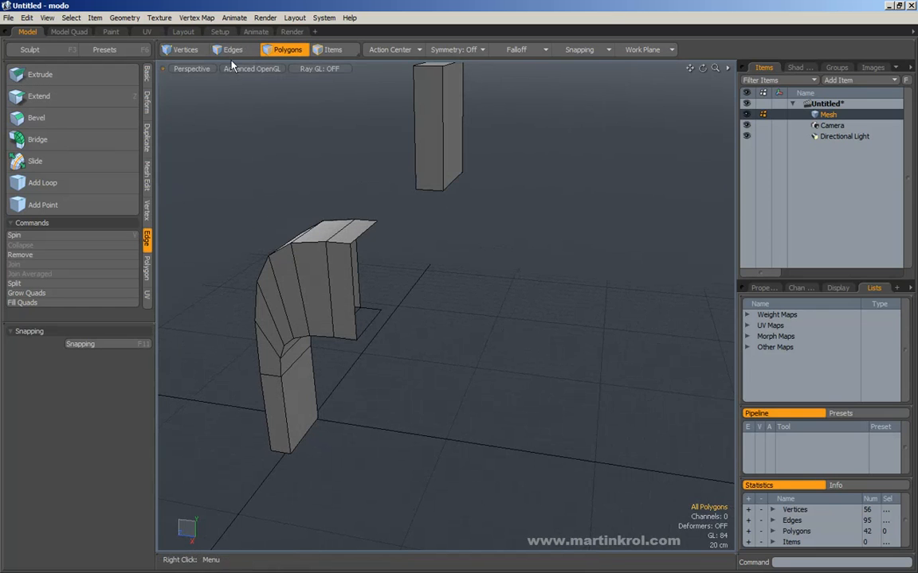
Select the top edge of the opening in edge mode and extend it about -59 cm in Z with Edge Extend.
{"action": "left_click", "coordinate": [229, 52]}
{"action": "left_click_drag", "start_coordinate": [382, 223], "coordinate": [352, 223], "text": "alt"}
{"action": "left_click", "coordinate": [365, 263]}
{"action": "left_click_drag", "start_coordinate": [365, 263], "coordinate": [373, 287], "text": "alt"}
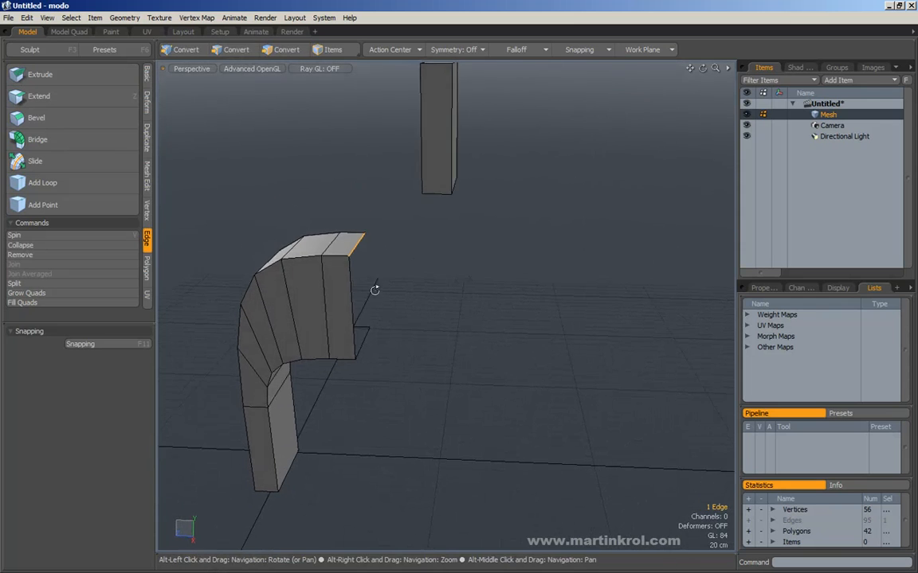
{"action": "left_click", "coordinate": [43, 97]}
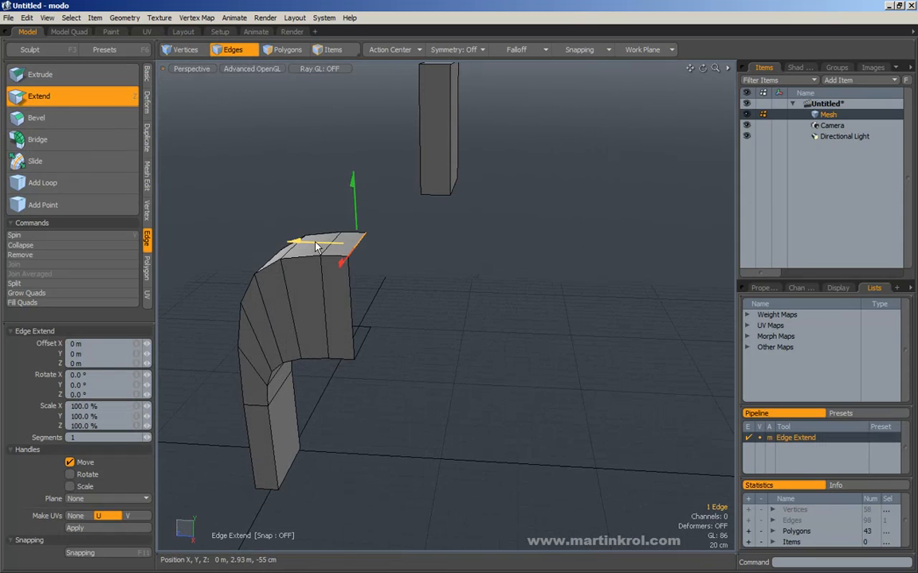
{"action": "left_click_drag", "start_coordinate": [325, 243], "coordinate": [347, 244]}
{"action": "left_click_drag", "start_coordinate": [288, 251], "coordinate": [412, 264], "text": "alt"}
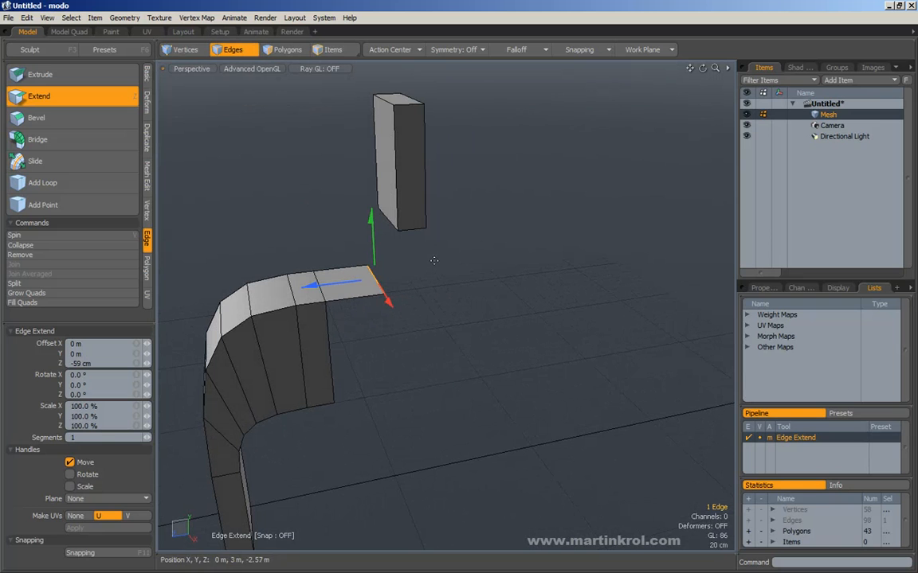
Extend the strip's end edge six more times with the same offset.
{"action": "left_click", "coordinate": [435, 260]}
{"action": "left_click", "coordinate": [442, 259]}
{"action": "left_click", "coordinate": [448, 259]}
{"action": "left_click", "coordinate": [448, 260]}
{"action": "left_click", "coordinate": [448, 262]}
{"action": "left_click", "coordinate": [448, 261]}
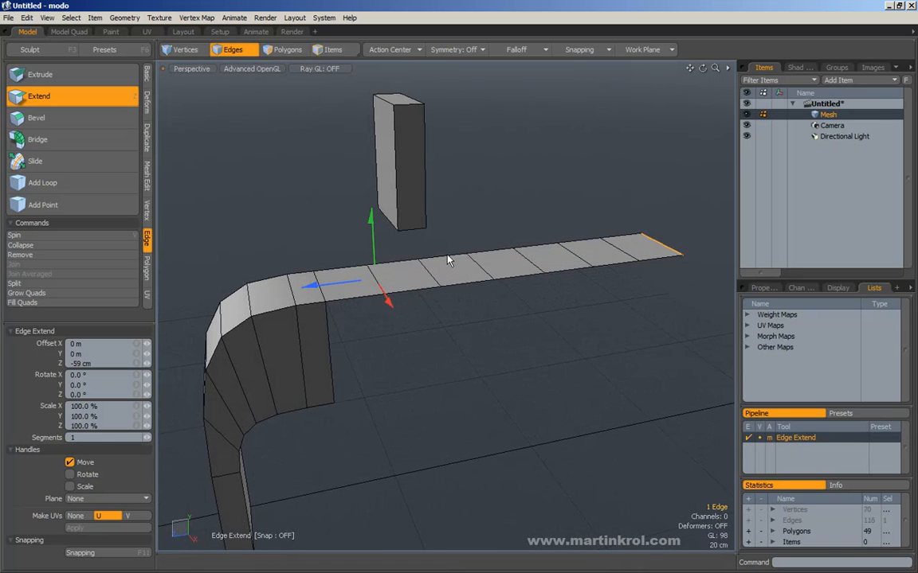
Extend the strip's end edge once more with the same -59 cm Z offset and leave Edge Extend.
{"action": "left_click", "coordinate": [448, 261]}
{"action": "left_click_drag", "start_coordinate": [446, 260], "coordinate": [280, 333], "text": "alt"}
{"action": "left_click_drag", "start_coordinate": [593, 264], "coordinate": [458, 276], "text": "alt"}
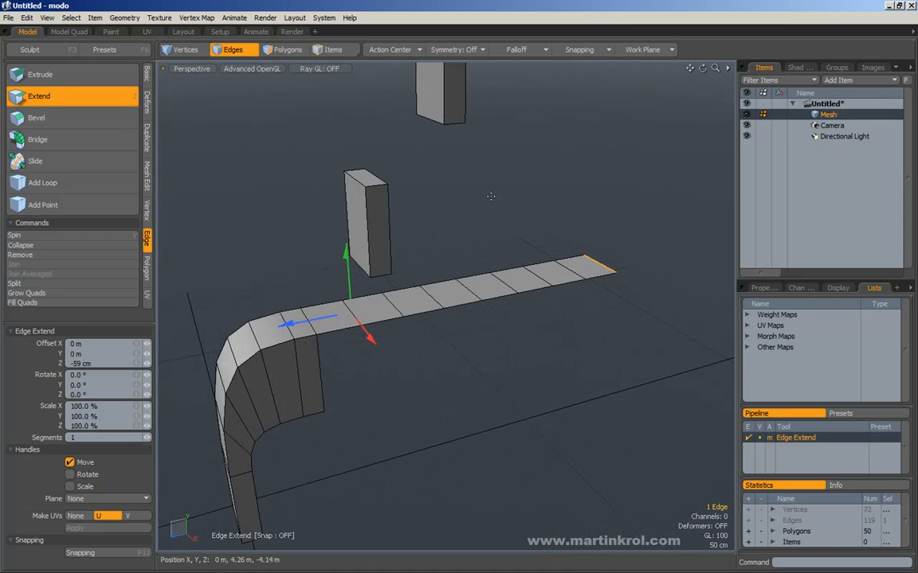
{"action": "key", "text": "space"}
{"action": "left_click_drag", "start_coordinate": [499, 204], "coordinate": [371, 219], "text": "alt"}
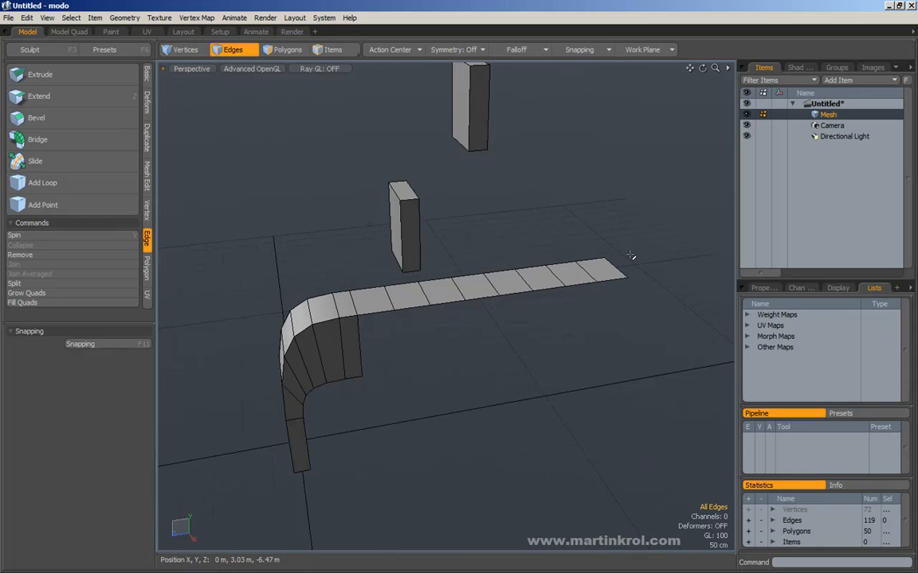
Undo all the edge extensions that formed the strip on the open end of the bridged shape.
{"action": "key", "text": "ctrl+z"}
{"action": "left_click_drag", "start_coordinate": [386, 256], "coordinate": [348, 231], "text": "alt"}
{"action": "key", "text": "space"}
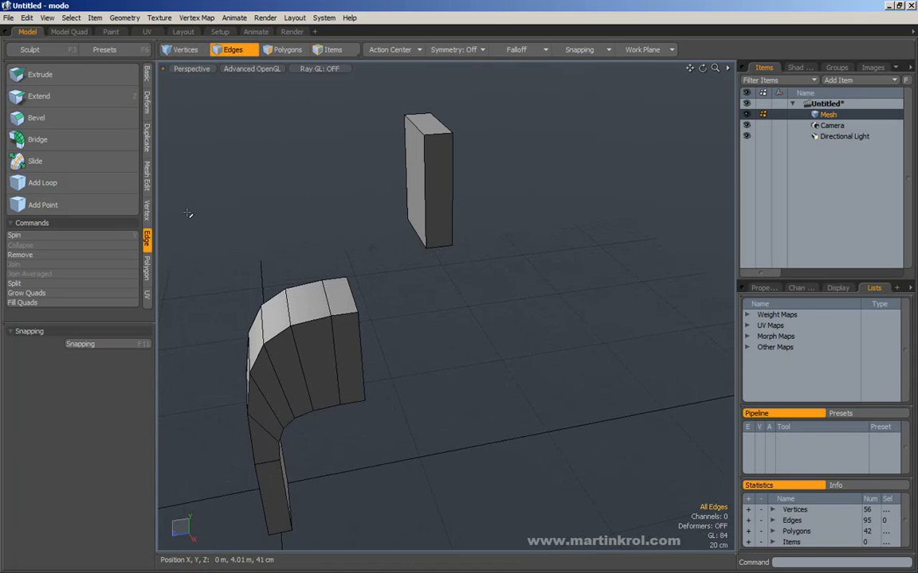
Bring up the vertex modelling tools and select all connected polygons of the bridged shape in polygon mode.
{"action": "left_click", "coordinate": [148, 214]}
{"action": "mouse_move", "coordinate": [462, 227]}
{"action": "left_mouse_down", "text": "alt"}
{"action": "mouse_move", "coordinate": [498, 230]}
{"action": "mouse_move", "coordinate": [349, 259]}
{"action": "mouse_move", "coordinate": [459, 244]}
{"action": "mouse_move", "coordinate": [461, 227]}
{"action": "left_mouse_up", "text": "alt"}
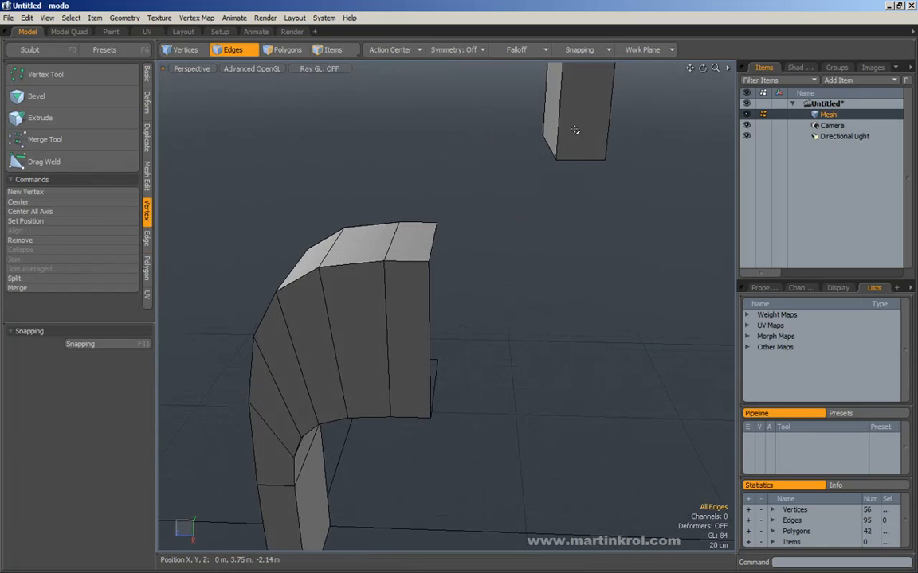
{"action": "left_click", "coordinate": [296, 50]}
{"action": "left_click_drag", "start_coordinate": [374, 187], "coordinate": [362, 219], "text": "alt"}
{"action": "double_click", "coordinate": [493, 159]}
{"action": "scroll", "coordinate": [482, 170], "scroll_direction": "down", "scroll_amount": 3}
{"action": "double_click", "coordinate": [388, 283]}
{"action": "left_click", "coordinate": [384, 176]}
{"action": "double_click", "coordinate": [310, 247]}
{"action": "left_click_drag", "start_coordinate": [309, 248], "coordinate": [328, 239], "text": "alt"}
{"action": "left_click_drag", "start_coordinate": [503, 311], "coordinate": [398, 217], "text": "alt"}
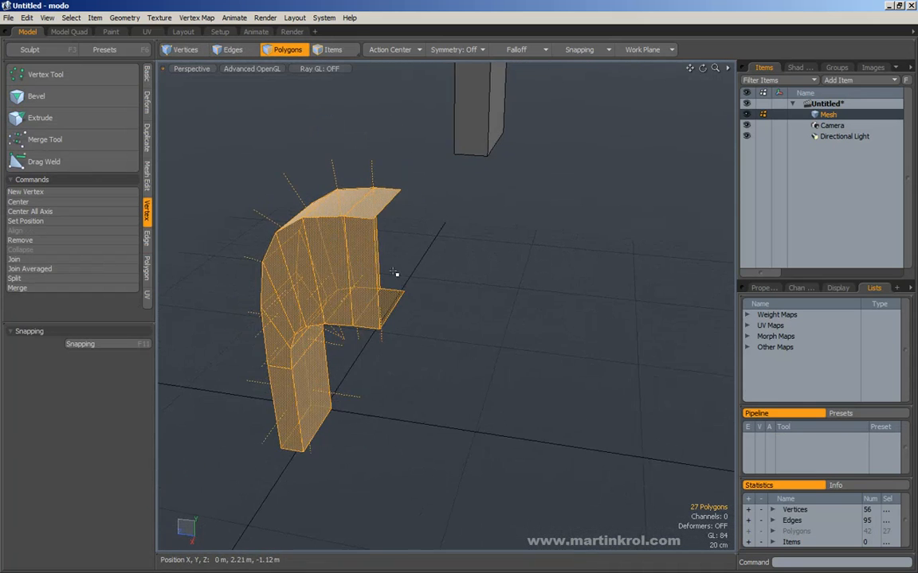
Mirror the selected polygons at the open end of the shape with the Mirror tool's axis set to Z.
{"action": "key", "text": "grave"}
{"action": "left_click", "coordinate": [453, 258]}
{"action": "left_click", "coordinate": [468, 276]}
{"action": "left_click", "coordinate": [147, 108]}
{"action": "left_click", "coordinate": [146, 137]}
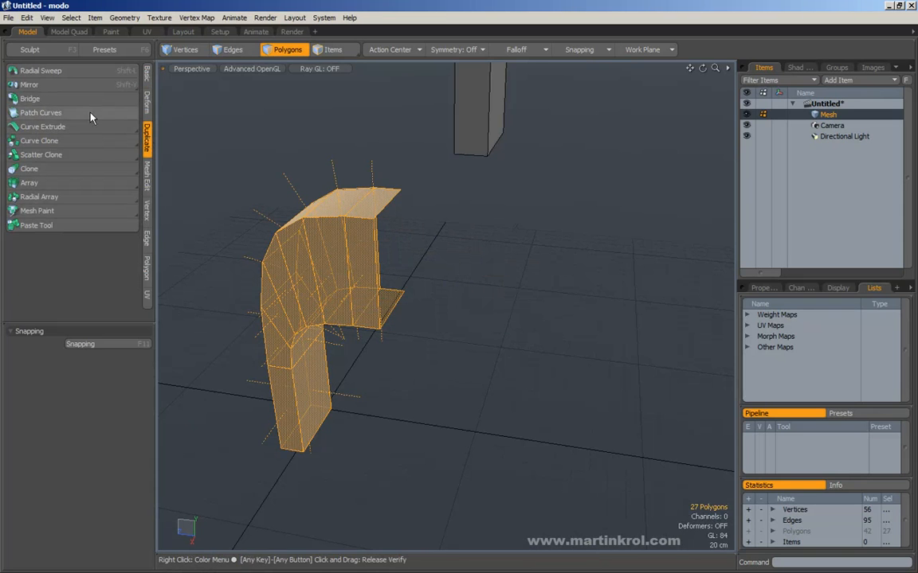
{"action": "left_click", "coordinate": [32, 85]}
{"action": "left_click", "coordinate": [406, 257]}
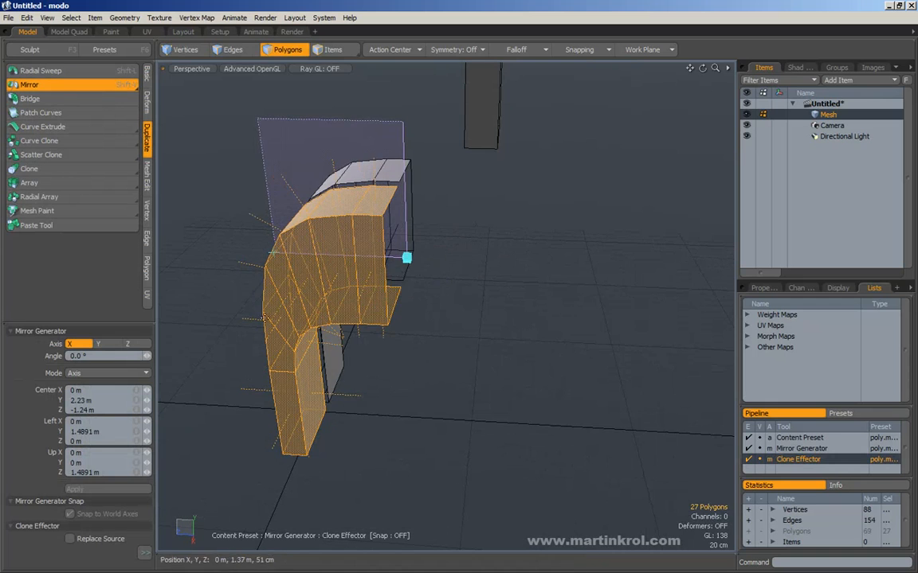
{"action": "left_click", "coordinate": [127, 344]}
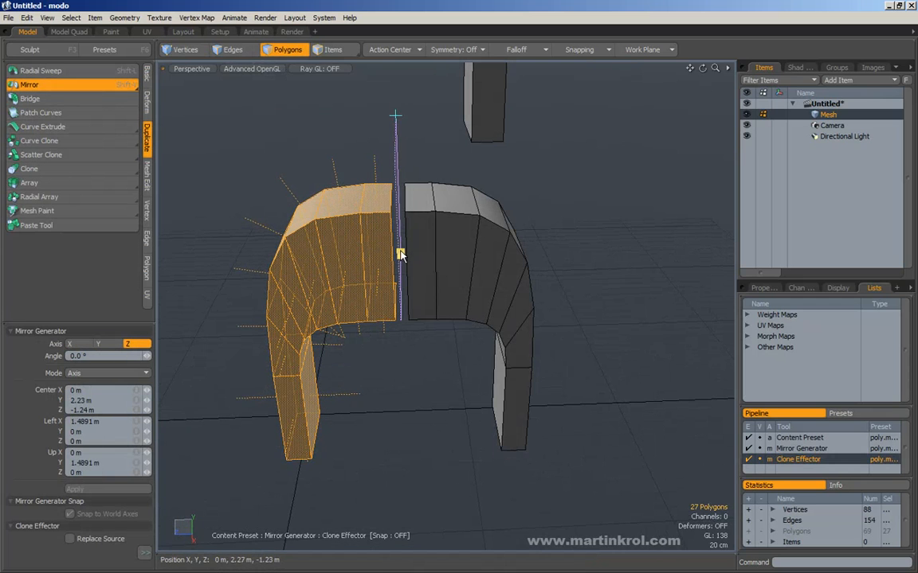
Move the mirror plane away from the open end to a Z center of about -1.42 m, leave Mirror and clear the selection.
{"action": "mouse_move", "coordinate": [408, 254]}
{"action": "left_mouse_down"}
{"action": "mouse_move", "coordinate": [388, 255]}
{"action": "mouse_move", "coordinate": [405, 253]}
{"action": "left_mouse_up"}
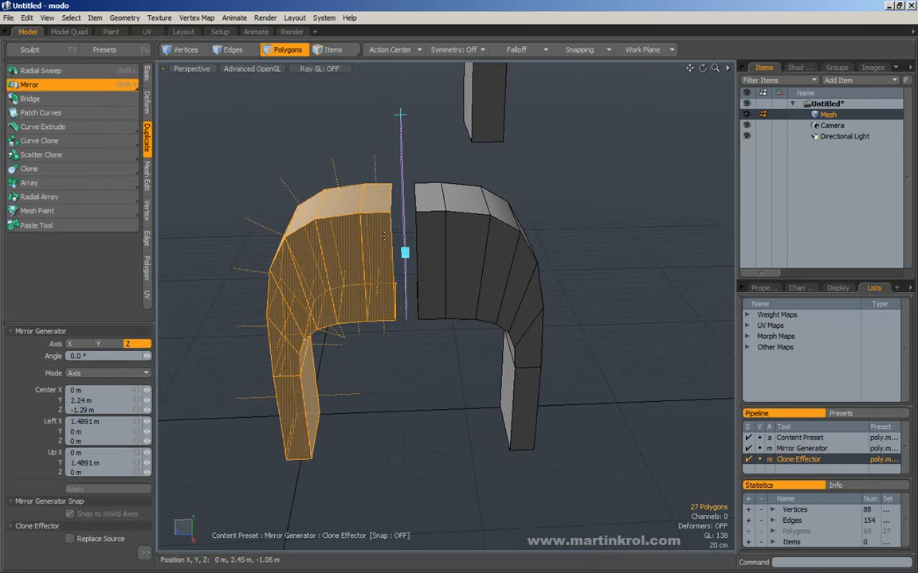
{"action": "left_click_drag", "start_coordinate": [419, 225], "coordinate": [381, 269], "text": "alt"}
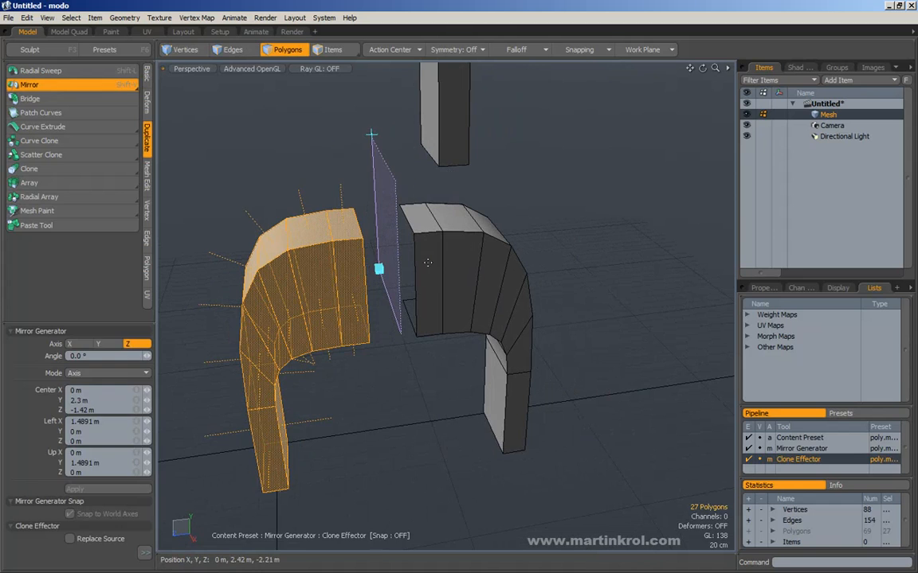
{"action": "key", "text": "space"}
{"action": "left_click_drag", "start_coordinate": [568, 235], "coordinate": [369, 254], "text": "alt"}
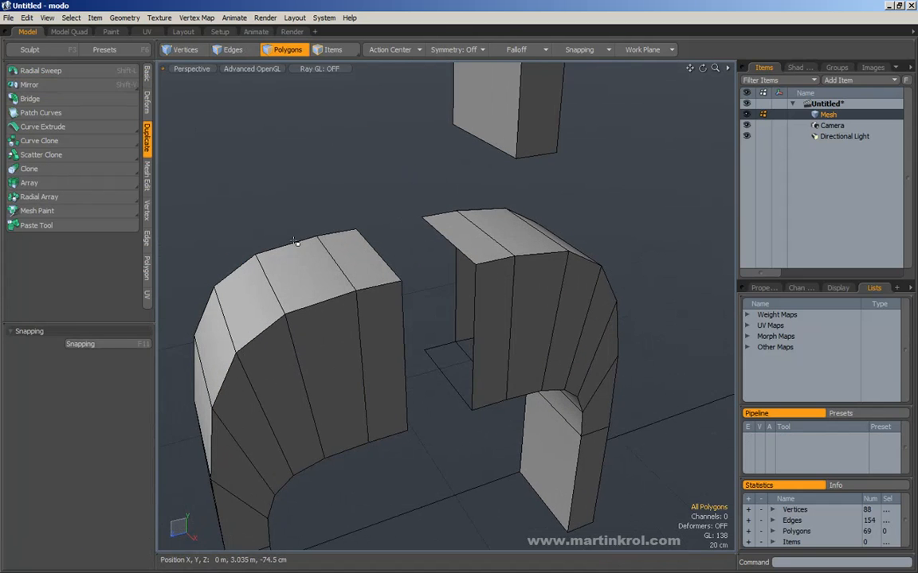
Snap the mirrored half's upper front corner onto the matching corner of the original half with Drag Snap Rigid.
{"action": "left_click", "coordinate": [146, 75]}
{"action": "left_click", "coordinate": [39, 168]}
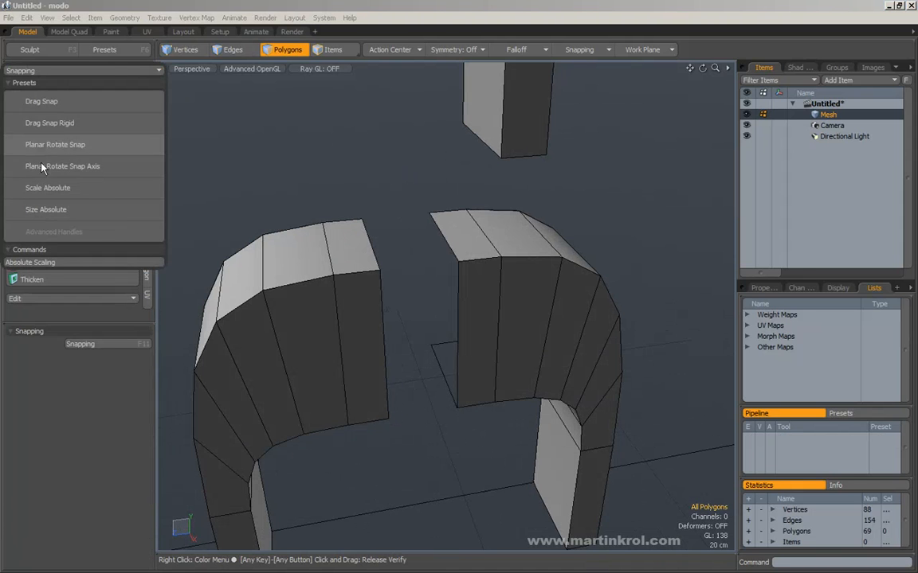
{"action": "left_click", "coordinate": [49, 123]}
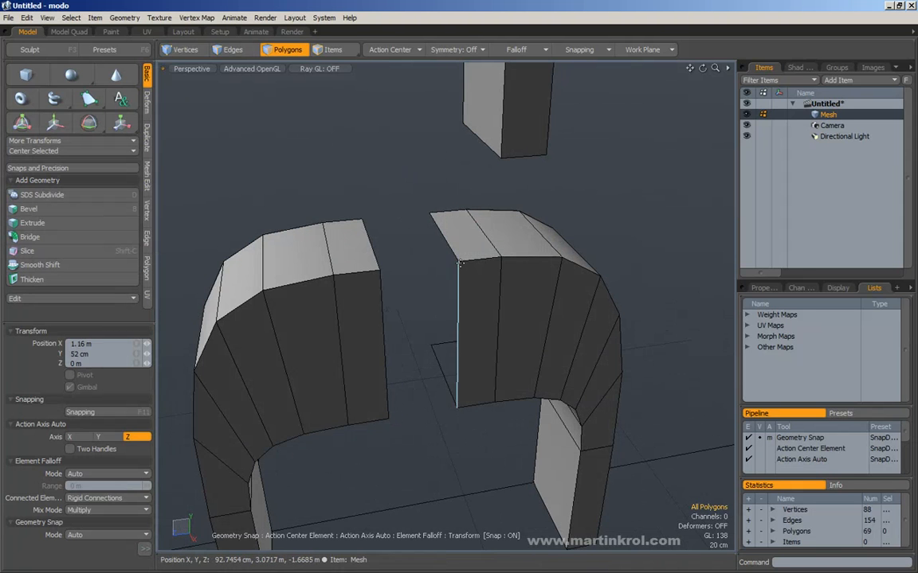
{"action": "left_click_drag", "start_coordinate": [458, 261], "coordinate": [379, 282]}
{"action": "key", "text": "space"}
Select the connected polygons of each arch half in turn to check whether the halves are joined, and clear the selection.
{"action": "left_click", "coordinate": [438, 248]}
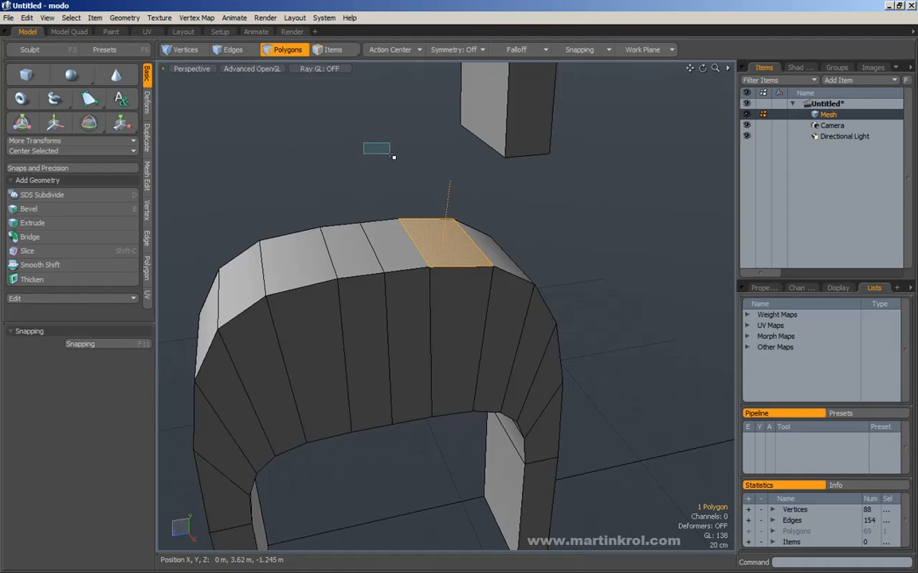
{"action": "left_click_drag", "start_coordinate": [391, 155], "coordinate": [393, 159]}
{"action": "scroll", "coordinate": [389, 201], "scroll_direction": "down", "scroll_amount": 5}
{"action": "left_click_drag", "start_coordinate": [389, 203], "coordinate": [408, 216], "text": "alt"}
{"action": "scroll", "coordinate": [439, 251], "scroll_direction": "up", "scroll_amount": 3}
{"action": "middle_click_drag", "start_coordinate": [438, 250], "coordinate": [465, 251], "text": "alt"}
{"action": "double_click", "coordinate": [424, 254]}
{"action": "double_click", "coordinate": [469, 255]}
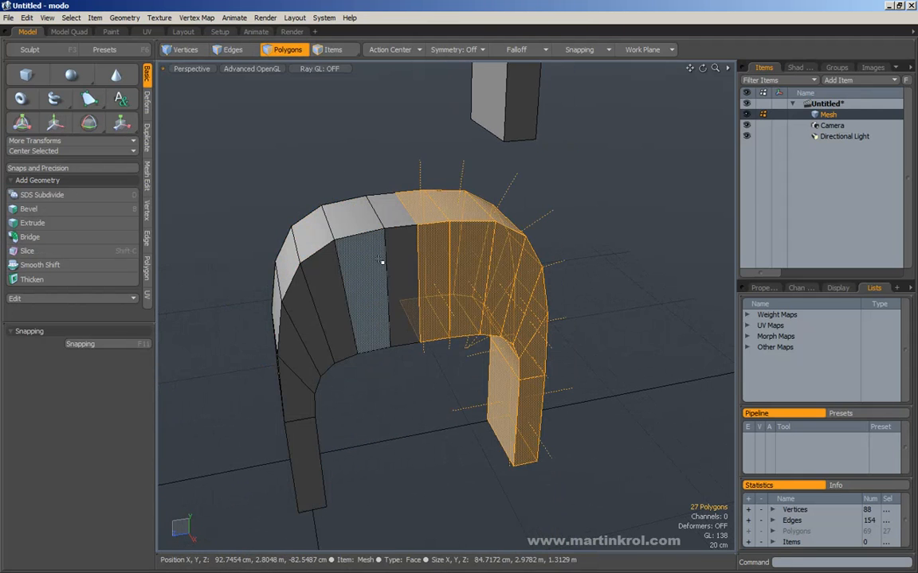
{"action": "double_click", "coordinate": [340, 266]}
{"action": "double_click", "coordinate": [465, 266]}
{"action": "double_click", "coordinate": [398, 266]}
{"action": "double_click", "coordinate": [476, 264]}
{"action": "double_click", "coordinate": [374, 272]}
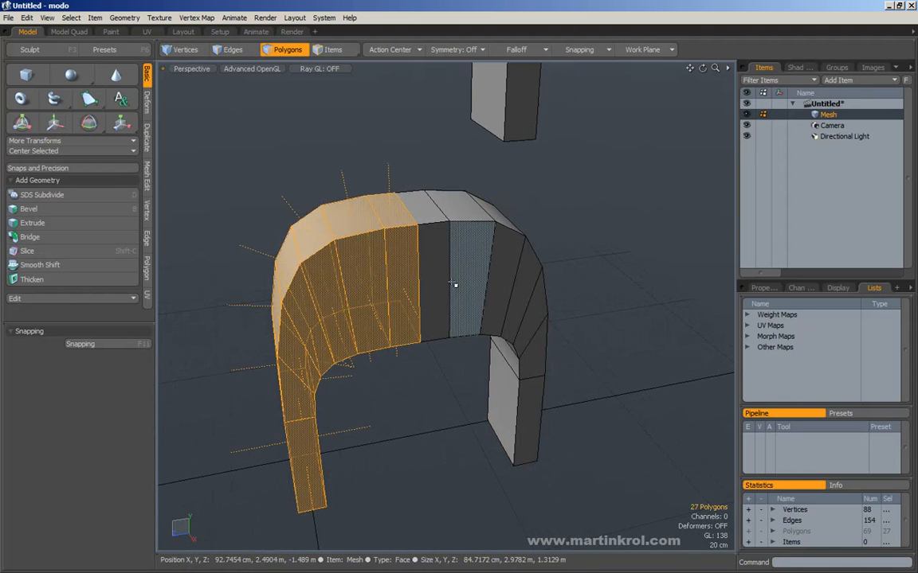
{"action": "double_click", "coordinate": [487, 264], "text": "shift"}
{"action": "left_click", "coordinate": [569, 213]}
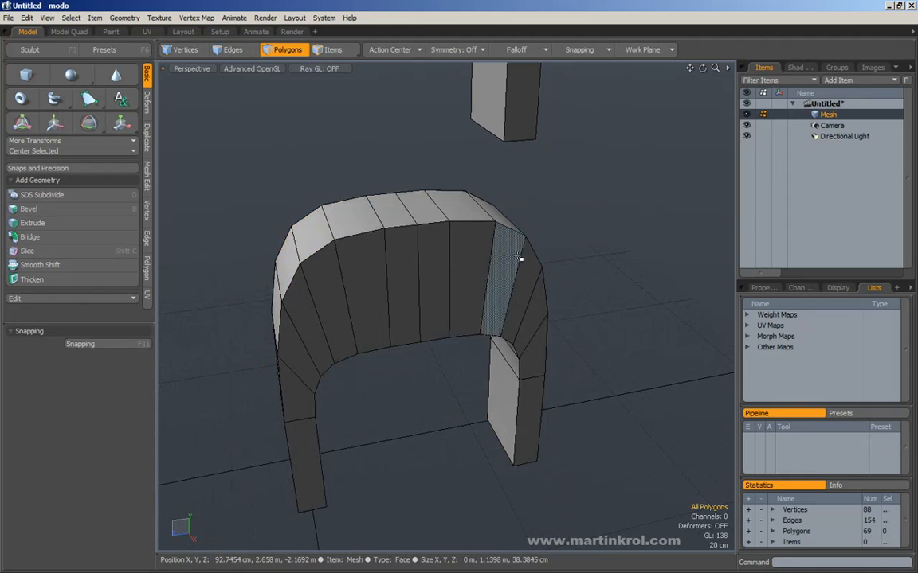
Select the connected polygons of both arch halves and merge their coincident vertices with the Merge Tool at a distance of 0 m.
{"action": "double_click", "coordinate": [348, 267]}
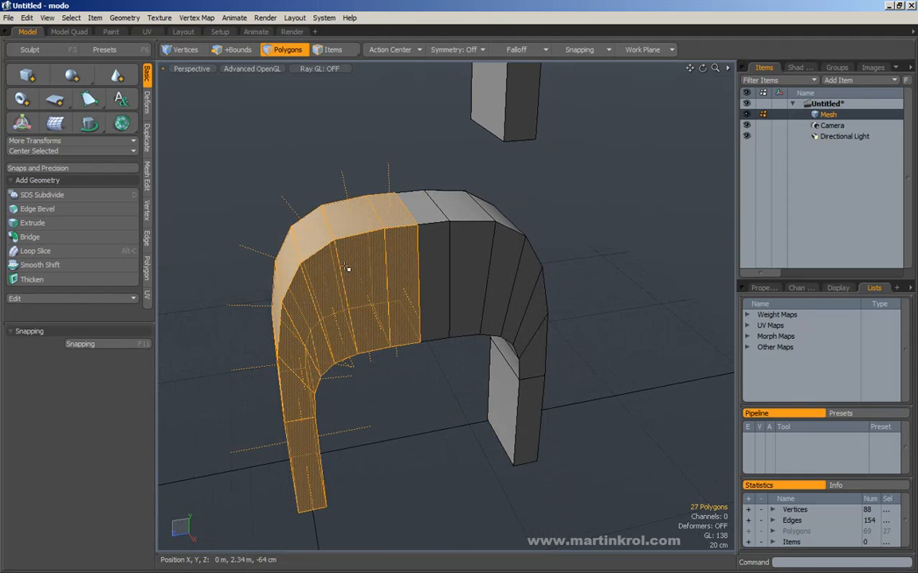
{"action": "double_click", "coordinate": [470, 239], "text": "shift"}
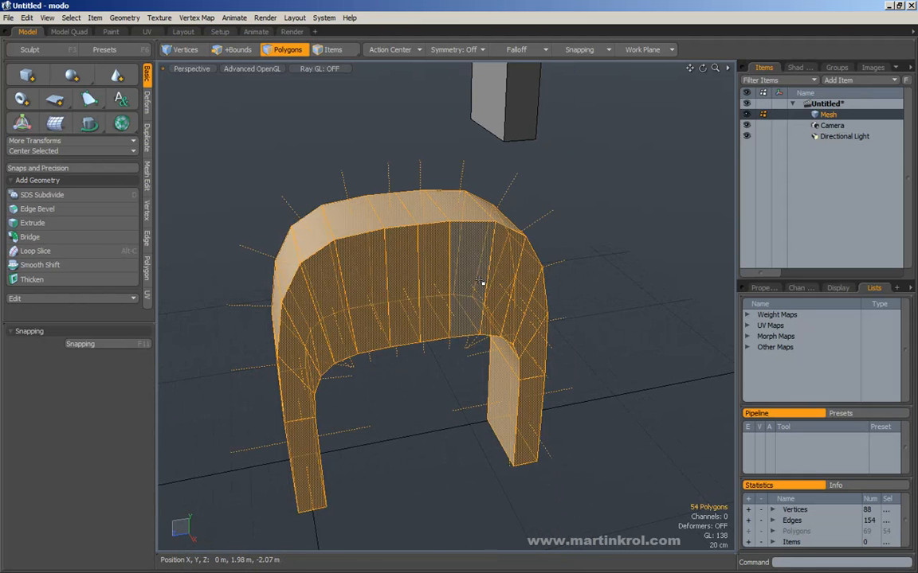
{"action": "left_click_drag", "start_coordinate": [528, 269], "coordinate": [507, 278], "text": "alt"}
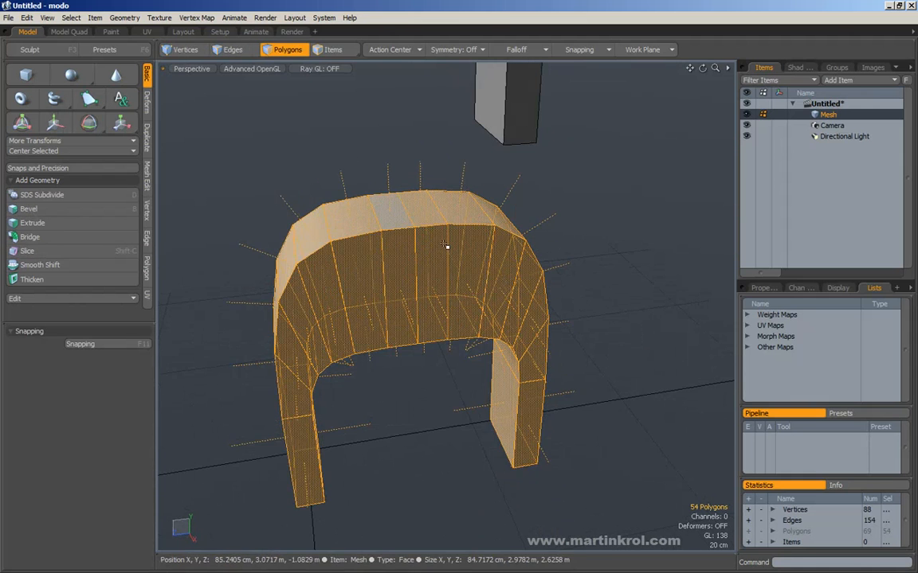
{"action": "left_click", "coordinate": [147, 213]}
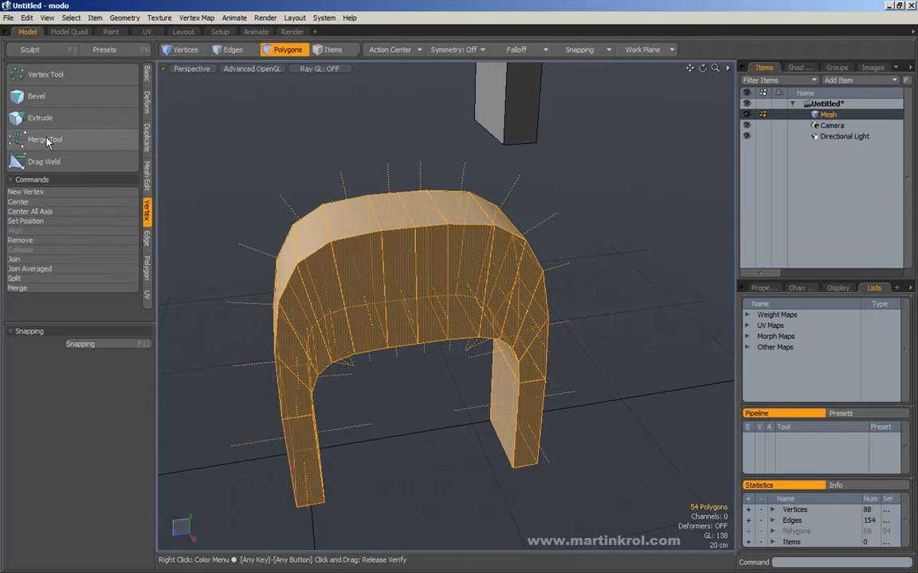
{"action": "left_click", "coordinate": [32, 140]}
{"action": "left_click", "coordinate": [440, 151]}
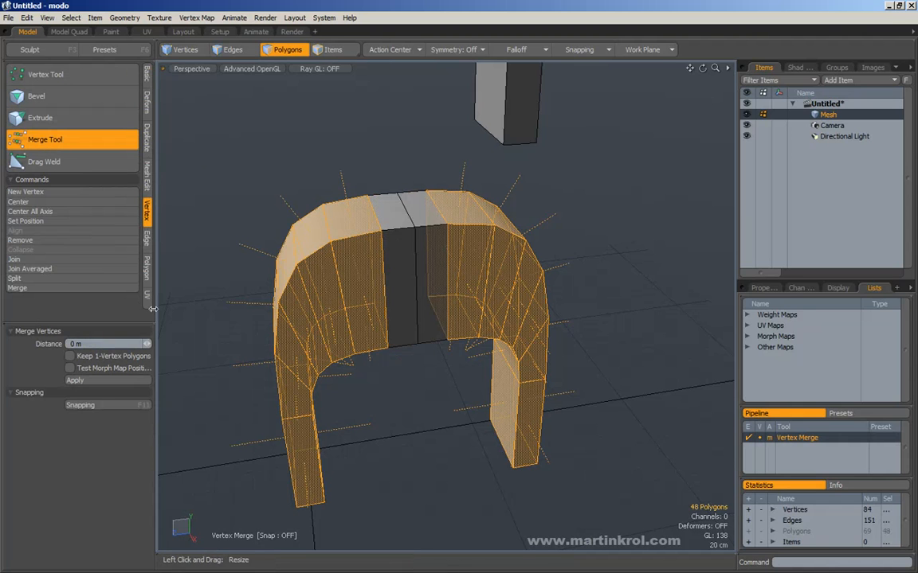
Examine the merged seam at the middle of the arch from several angles and leave the Merge Tool.
{"action": "left_click_drag", "start_coordinate": [170, 340], "coordinate": [404, 194], "text": "alt"}
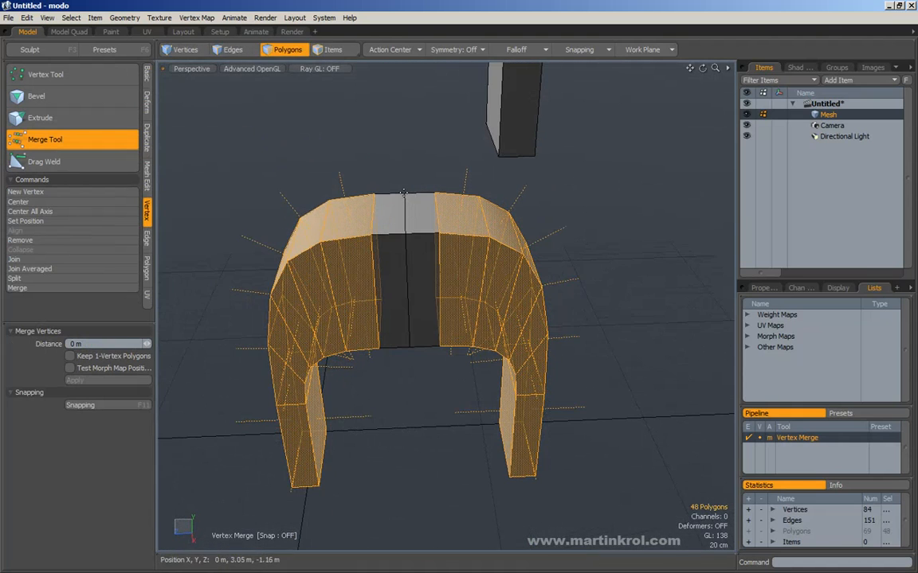
{"action": "left_click_drag", "start_coordinate": [422, 353], "coordinate": [407, 317], "text": "alt"}
{"action": "left_click_drag", "start_coordinate": [406, 271], "coordinate": [404, 172], "text": "alt"}
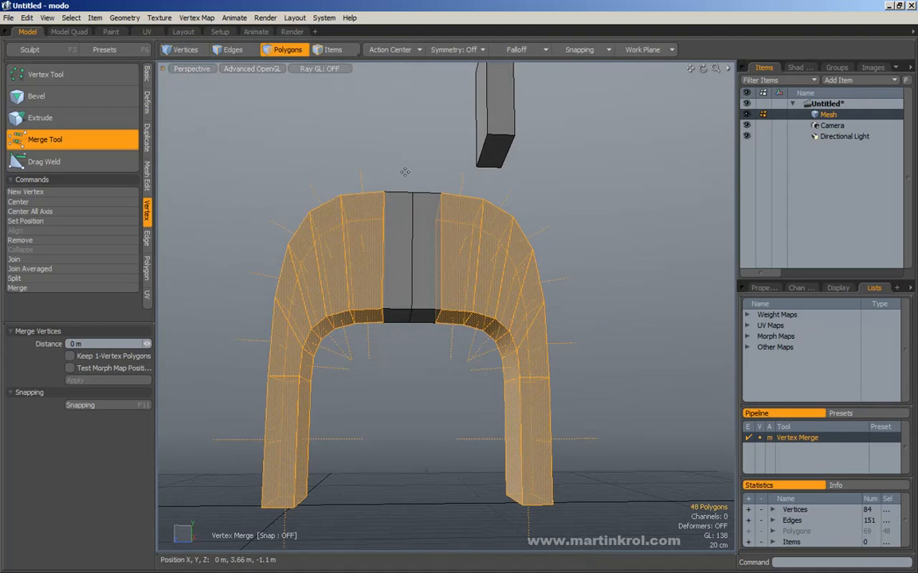
{"action": "left_click_drag", "start_coordinate": [406, 331], "coordinate": [440, 262], "text": "alt"}
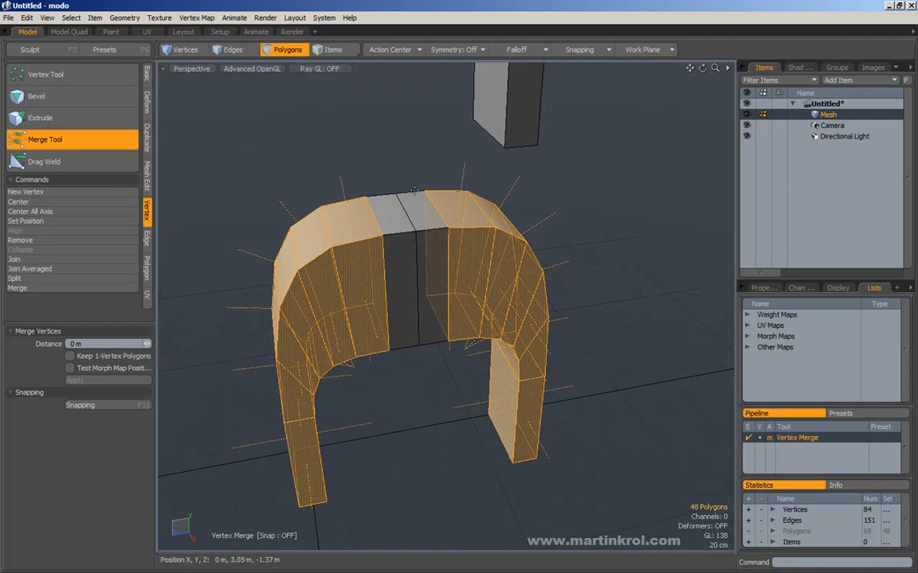
{"action": "left_click_drag", "start_coordinate": [408, 314], "coordinate": [416, 290], "text": "alt"}
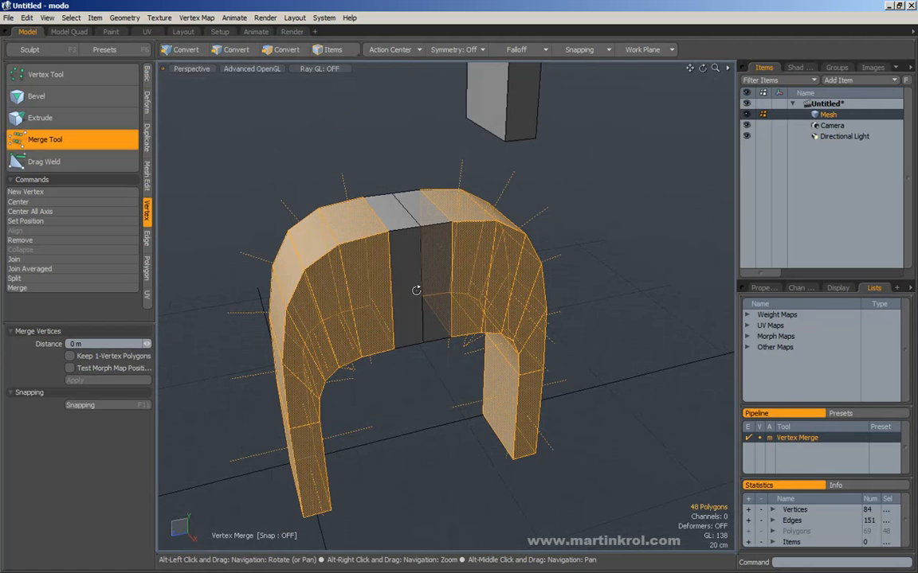
{"action": "mouse_move", "coordinate": [417, 293]}
{"action": "right_mouse_down", "text": "alt"}
{"action": "mouse_move", "coordinate": [336, 293]}
{"action": "mouse_move", "coordinate": [402, 294]}
{"action": "right_mouse_up", "text": "alt"}
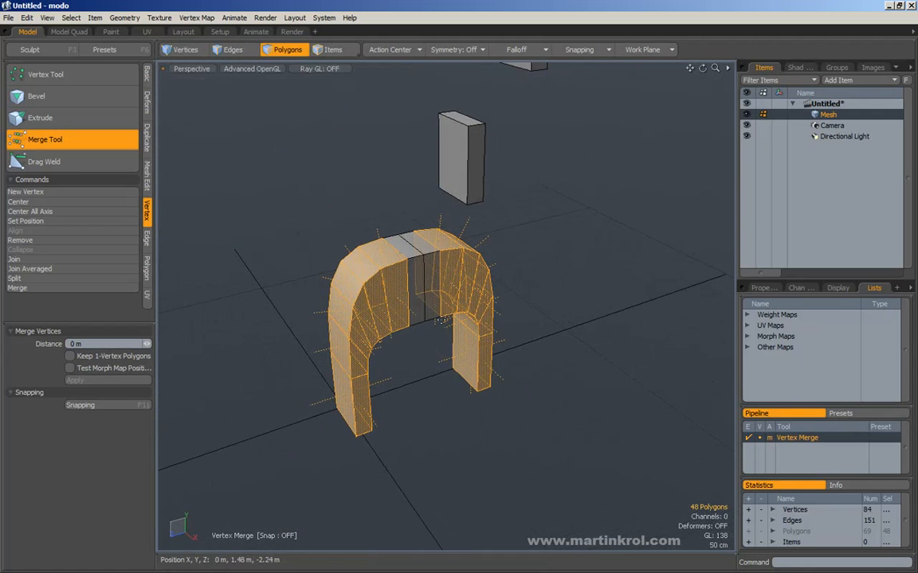
{"action": "left_click_drag", "start_coordinate": [403, 294], "coordinate": [426, 298], "text": "alt"}
{"action": "key", "text": "q"}
Select the connected polygons of the arch to check that both halves form one piece, and clear the selection.
{"action": "left_click", "coordinate": [541, 204]}
{"action": "double_click", "coordinate": [464, 277]}
{"action": "left_click_drag", "start_coordinate": [539, 223], "coordinate": [554, 249]}
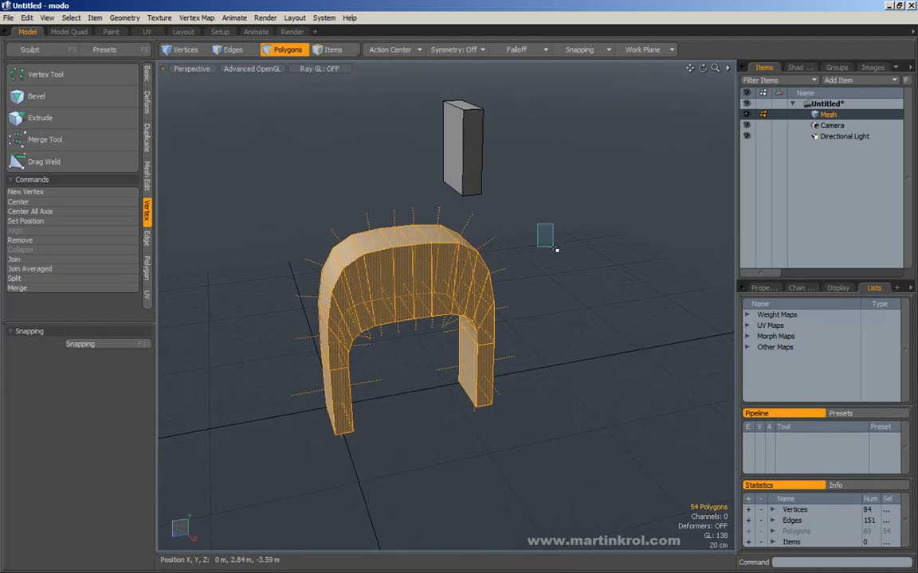
{"action": "left_click_drag", "start_coordinate": [409, 287], "coordinate": [422, 263], "text": "alt"}
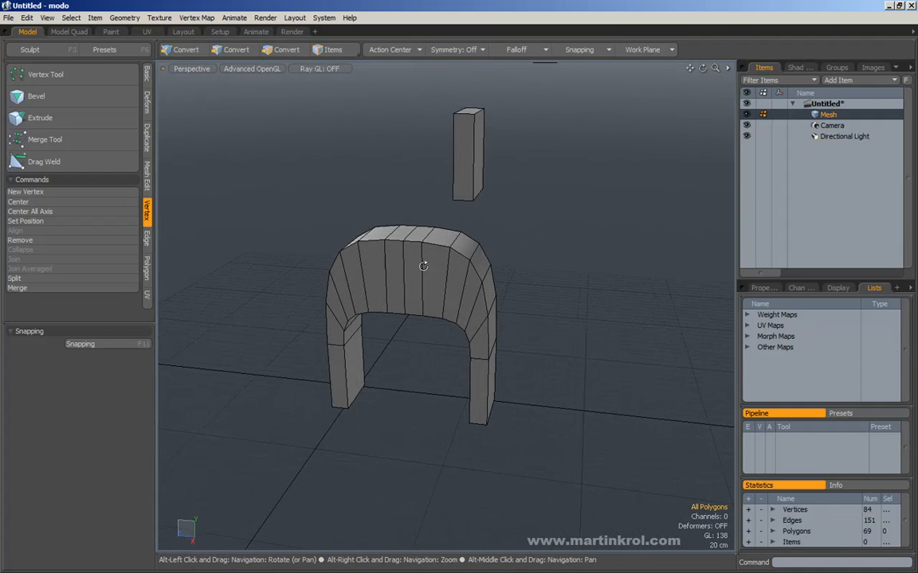
Cut a chain of edges across the arch's front with Edge Slice, from its right shoulder along the upper rim past the crown.
{"action": "left_click", "coordinate": [148, 176]}
{"action": "middle_click_drag", "start_coordinate": [325, 160], "coordinate": [249, 156], "text": "alt"}
{"action": "scroll", "coordinate": [279, 155], "scroll_direction": "up", "scroll_amount": 3, "text": "alt"}
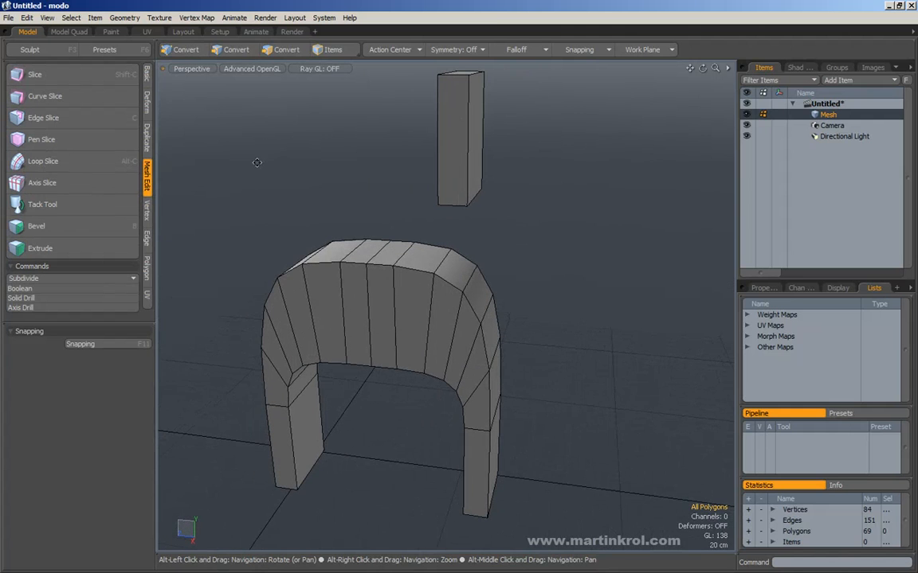
{"action": "left_click", "coordinate": [40, 120]}
{"action": "left_click_drag", "start_coordinate": [334, 259], "coordinate": [482, 286], "text": "alt"}
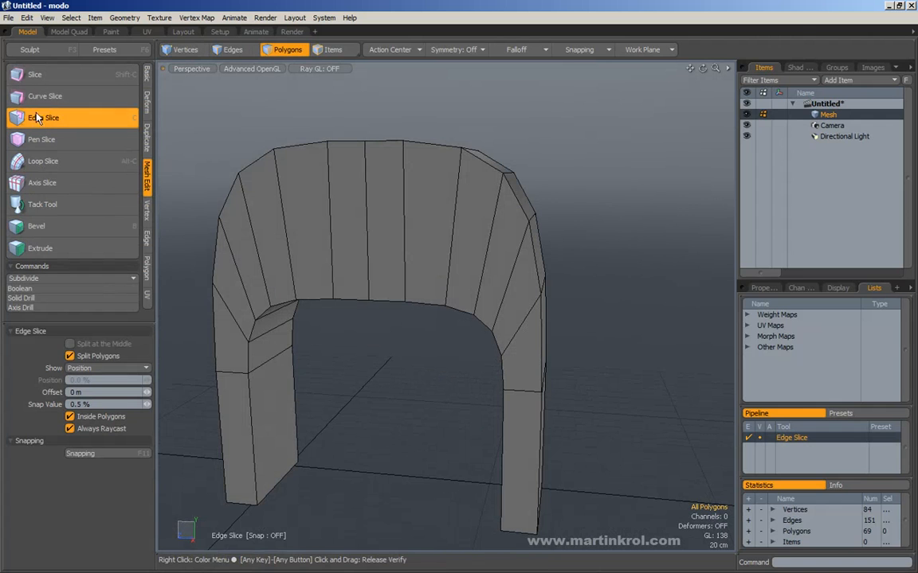
{"action": "left_click_drag", "start_coordinate": [511, 290], "coordinate": [526, 288], "text": "alt"}
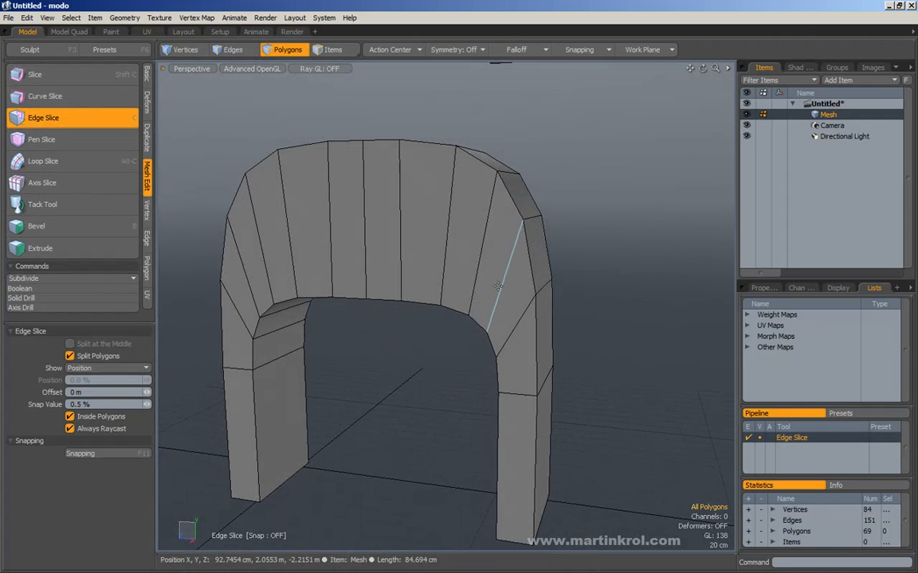
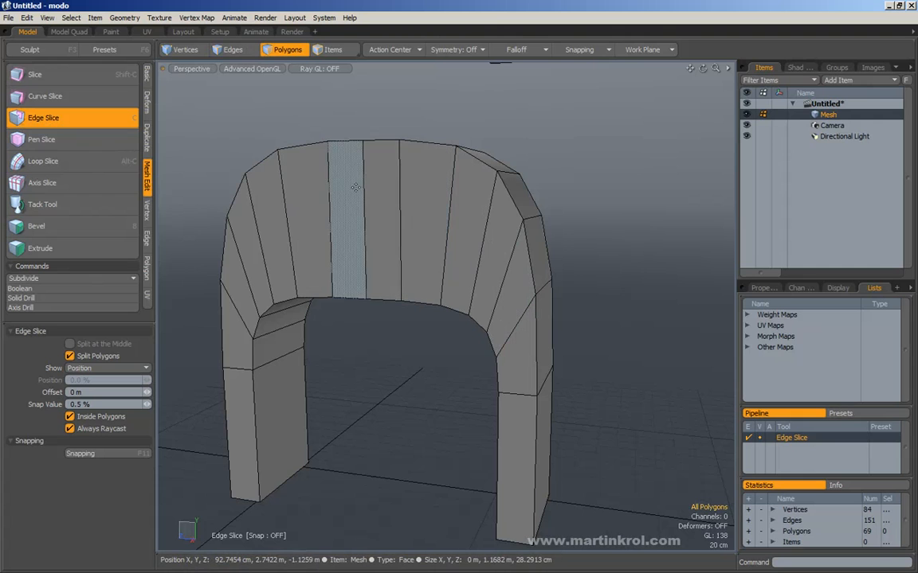
{"action": "left_click", "coordinate": [512, 250]}
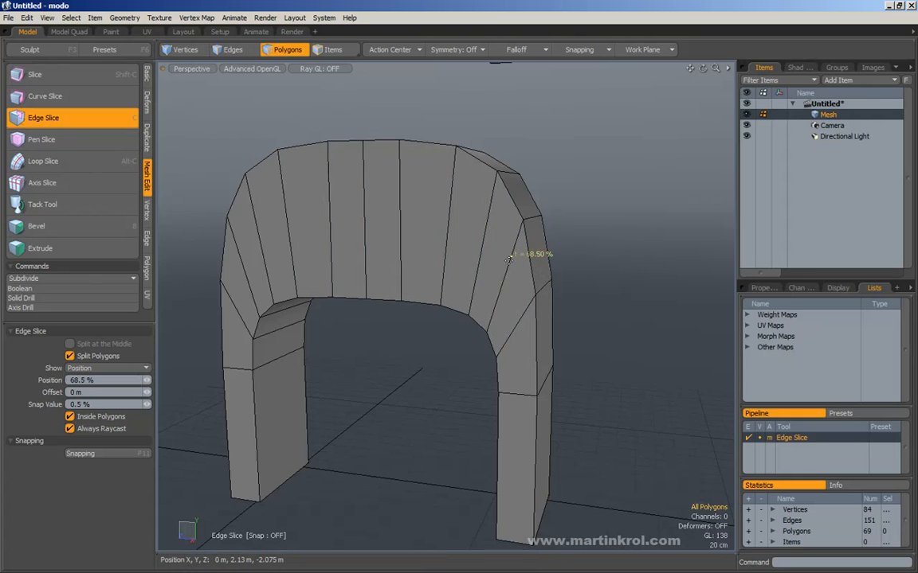
{"action": "left_click", "coordinate": [493, 195]}
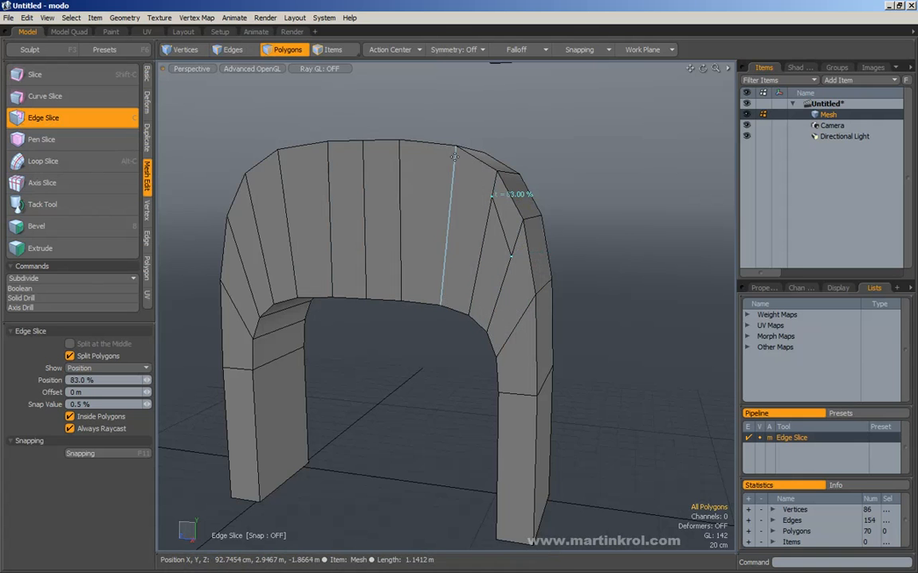
{"action": "left_click", "coordinate": [358, 140]}
{"action": "left_click_drag", "start_coordinate": [358, 137], "coordinate": [425, 205], "text": "alt"}
{"action": "left_click", "coordinate": [422, 200]}
{"action": "left_click", "coordinate": [386, 200]}
{"action": "key", "text": "space"}
Place the points of a small outline inside the front face beside the arch's crown with Edge Slice.
{"action": "left_click_drag", "start_coordinate": [437, 163], "coordinate": [394, 182], "text": "alt"}
{"action": "left_click", "coordinate": [53, 119]}
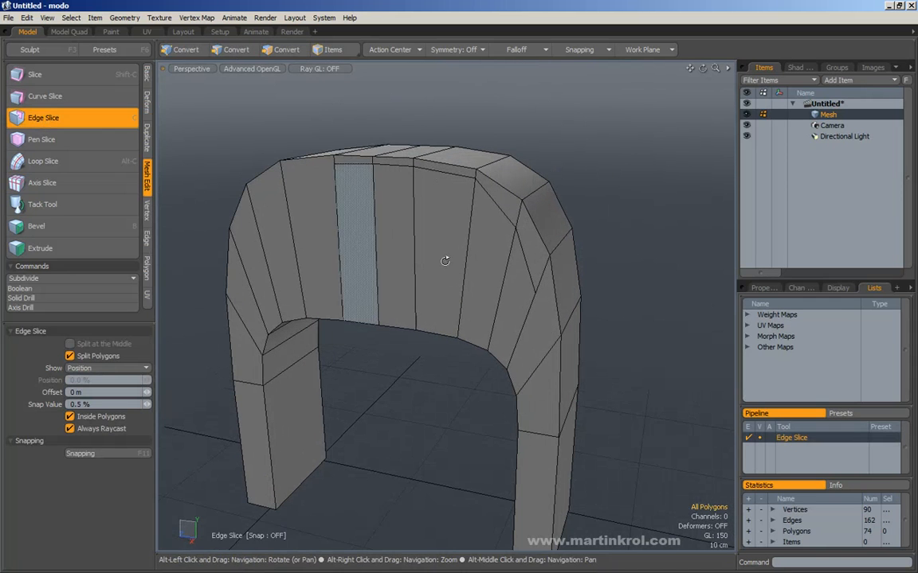
{"action": "scroll", "coordinate": [434, 267], "scroll_direction": "up", "scroll_amount": 3}
{"action": "left_click", "coordinate": [498, 198]}
{"action": "left_click", "coordinate": [456, 196]}
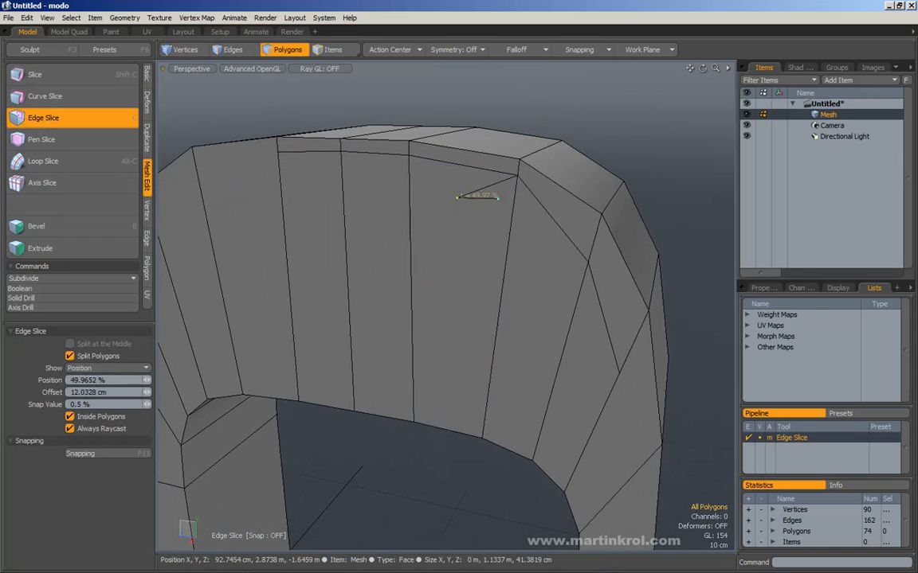
{"action": "left_click", "coordinate": [440, 234]}
{"action": "left_click", "coordinate": [447, 265]}
{"action": "left_click", "coordinate": [478, 275]}
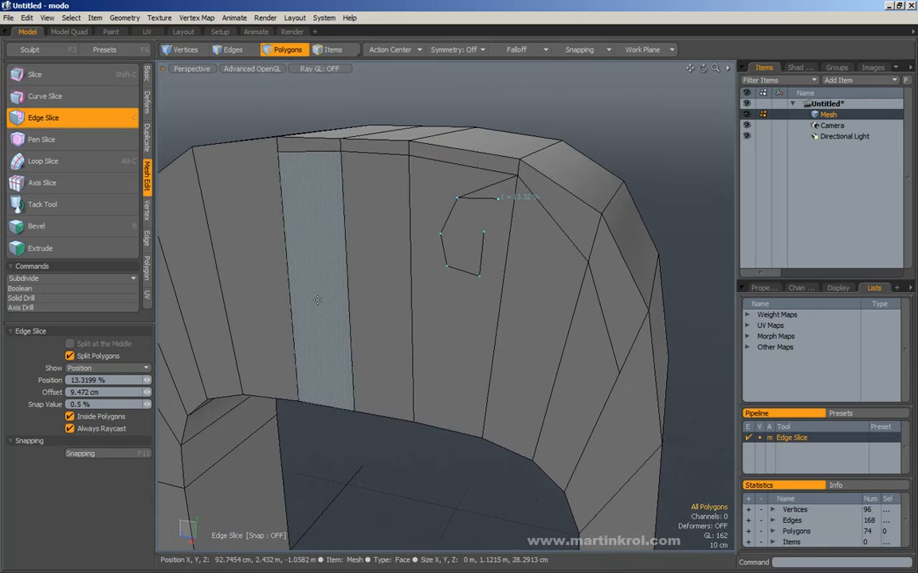
Reposition the outline's last point, close the outline back to its starting point and leave Edge Slice.
{"action": "left_click_drag", "start_coordinate": [434, 288], "coordinate": [400, 287], "text": "alt"}
{"action": "scroll", "coordinate": [432, 281], "scroll_direction": "up", "scroll_amount": 1}
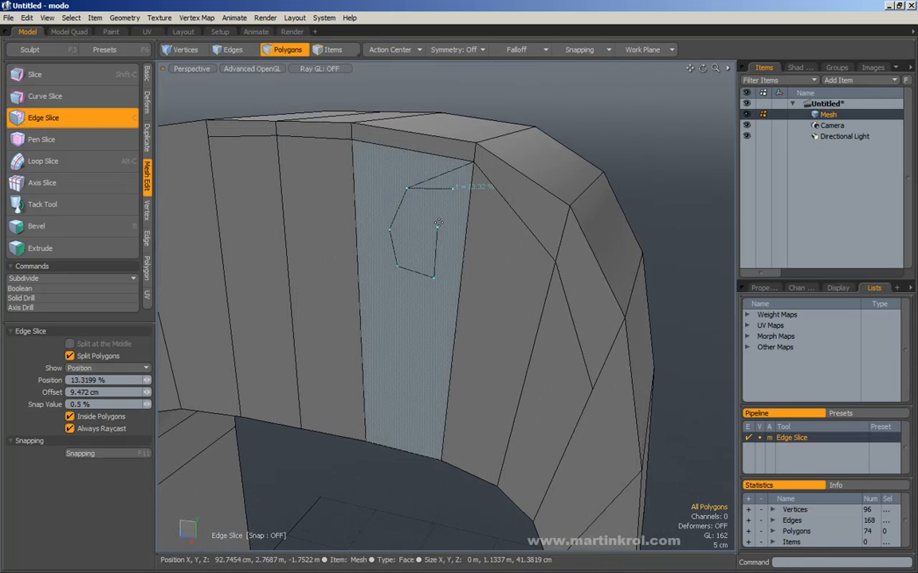
{"action": "left_click_drag", "start_coordinate": [436, 230], "coordinate": [447, 239]}
{"action": "left_click", "coordinate": [452, 189]}
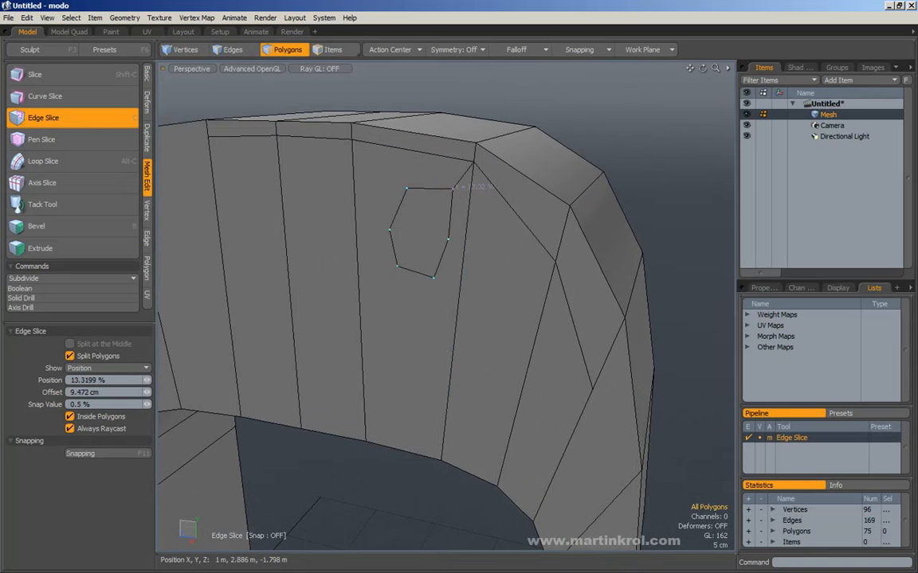
{"action": "scroll", "coordinate": [480, 189], "scroll_direction": "down", "scroll_amount": 3}
{"action": "left_click_drag", "start_coordinate": [479, 190], "coordinate": [426, 204], "text": "alt"}
{"action": "key", "text": "space"}
Select the small outlined face and bevel it outward with a shift of 7.5 cm, then clear the selection.
{"action": "left_click_drag", "start_coordinate": [574, 161], "coordinate": [388, 268], "text": "alt"}
{"action": "left_click", "coordinate": [422, 184]}
{"action": "key", "text": "b"}
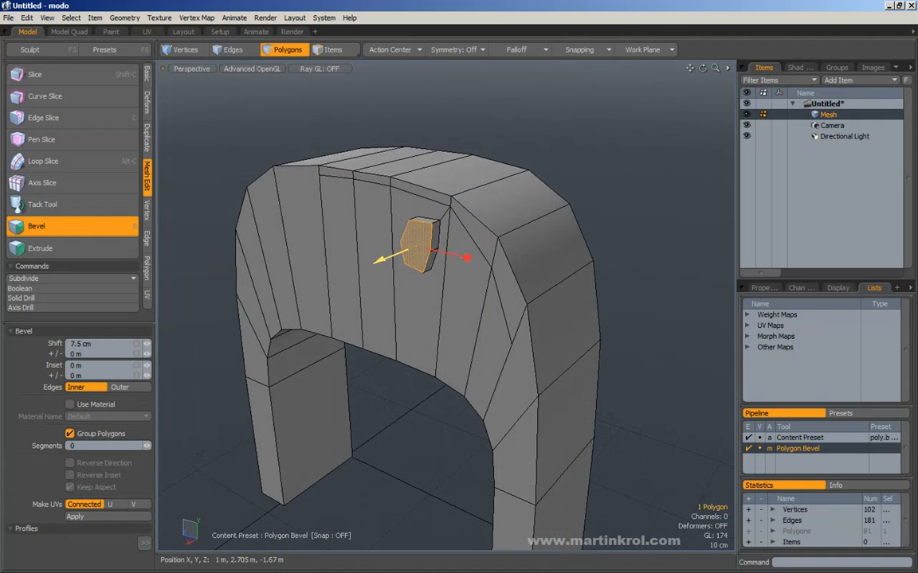
{"action": "key", "text": "space"}
{"action": "left_click", "coordinate": [549, 117]}
With Inside Polygons off in Edge Slice, continue the upper rim cut down the arch's left side to the leg's cross edge.
{"action": "left_click_drag", "start_coordinate": [549, 117], "coordinate": [180, 147], "text": "alt"}
{"action": "left_click", "coordinate": [94, 115]}
{"action": "left_click_drag", "start_coordinate": [236, 191], "coordinate": [209, 287], "text": "alt"}
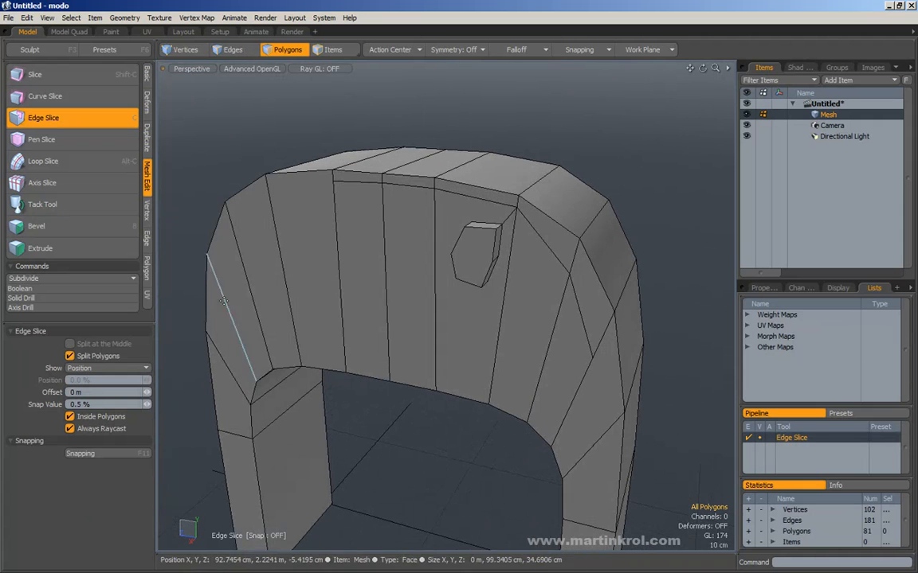
{"action": "left_click", "coordinate": [70, 418]}
{"action": "left_click_drag", "start_coordinate": [312, 328], "coordinate": [422, 249], "text": "alt"}
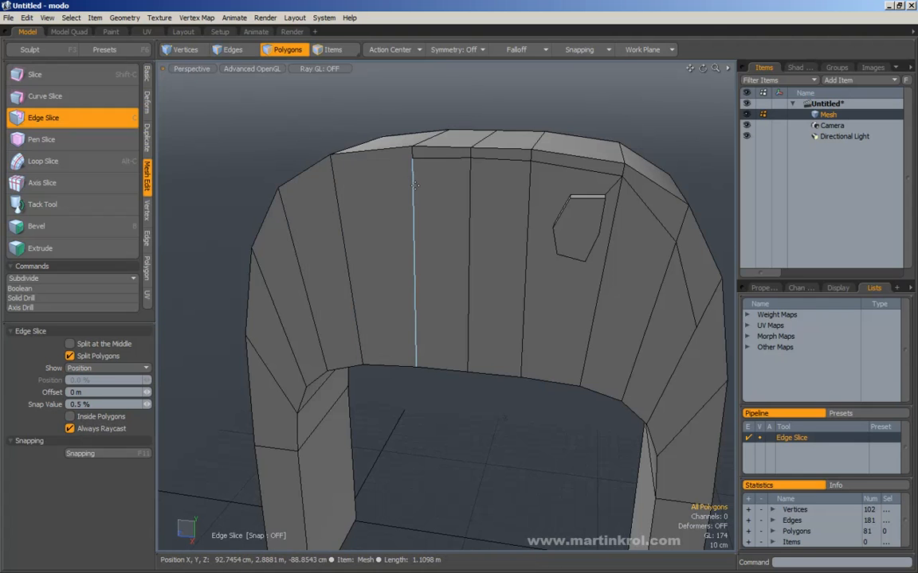
{"action": "left_click", "coordinate": [374, 222]}
{"action": "left_click", "coordinate": [336, 192]}
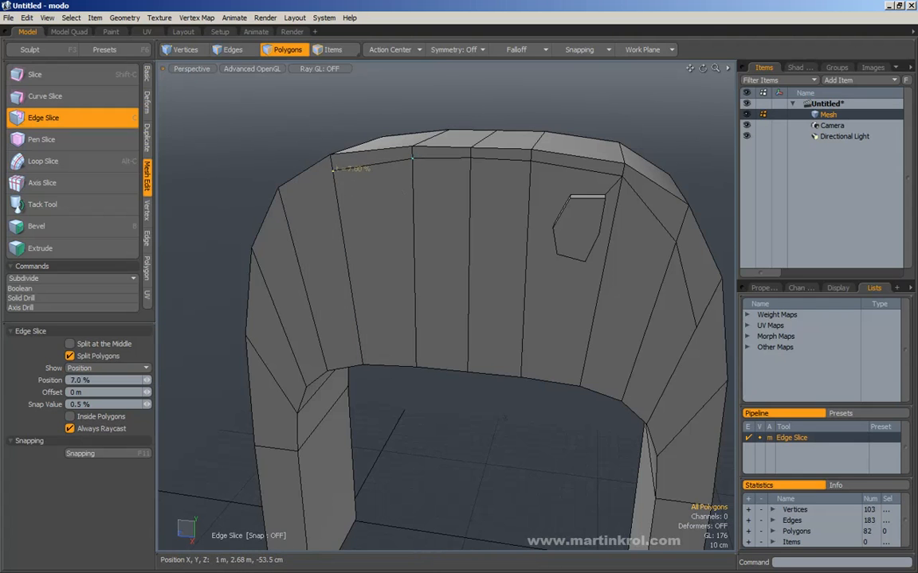
{"action": "left_click", "coordinate": [283, 201]}
{"action": "left_click", "coordinate": [280, 197]}
{"action": "left_click", "coordinate": [253, 346]}
{"action": "middle_click_drag", "start_coordinate": [254, 346], "coordinate": [272, 292], "text": "alt"}
{"action": "left_click", "coordinate": [279, 399]}
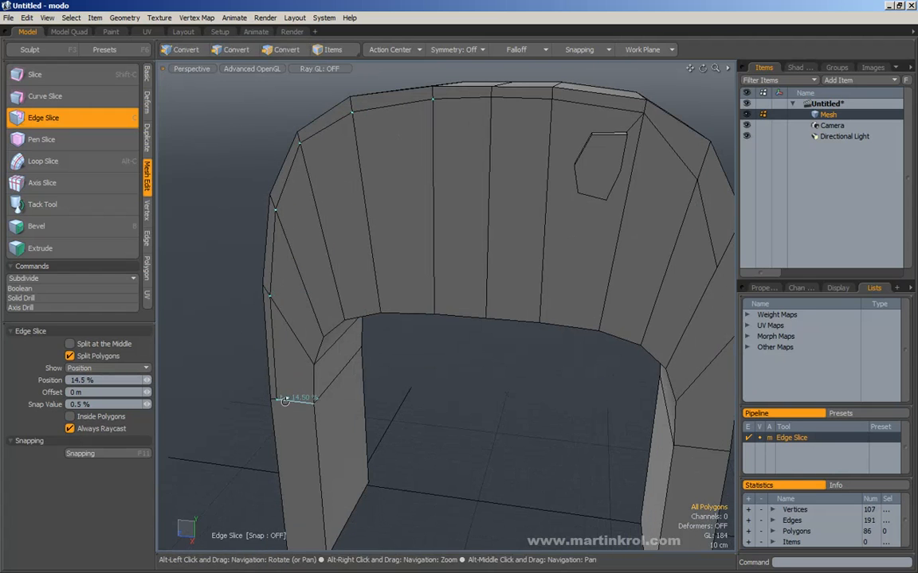
{"action": "middle_click_drag", "start_coordinate": [452, 118], "coordinate": [426, 166], "text": "alt"}
{"action": "key", "text": "space"}
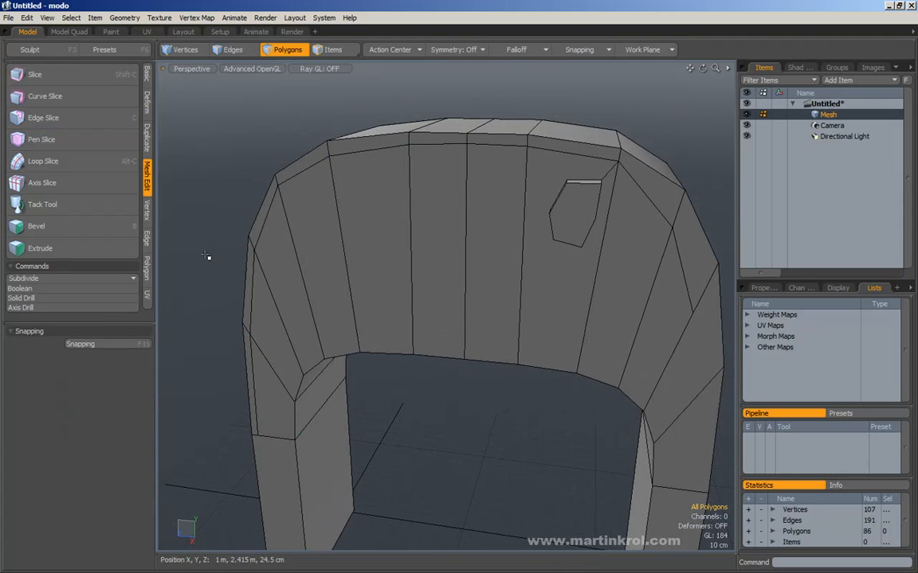
With Inside Polygons on in Edge Slice, cut from a corner of the raised block across the next three vertical edges of the arch's front.
{"action": "left_click", "coordinate": [48, 117]}
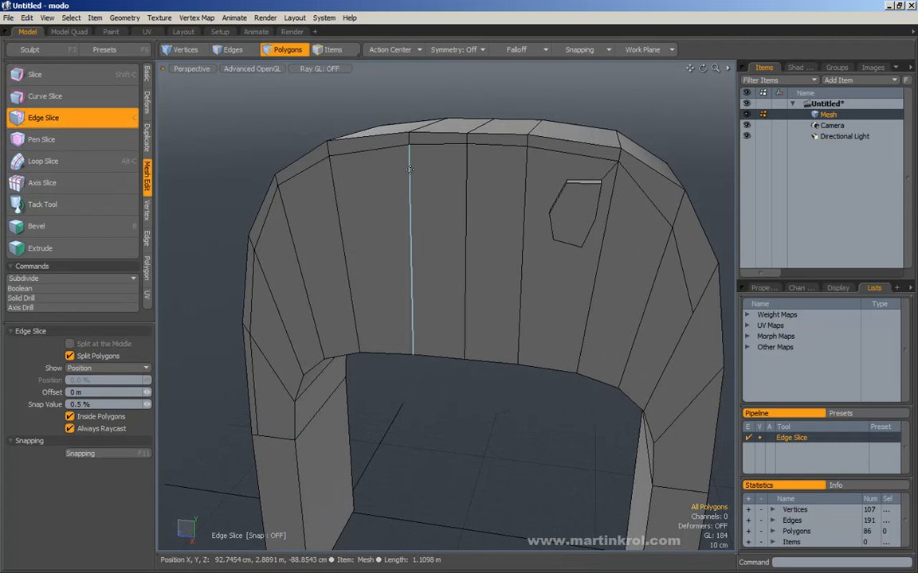
{"action": "left_click_drag", "start_coordinate": [486, 199], "coordinate": [496, 196], "text": "alt"}
{"action": "left_click", "coordinate": [603, 212]}
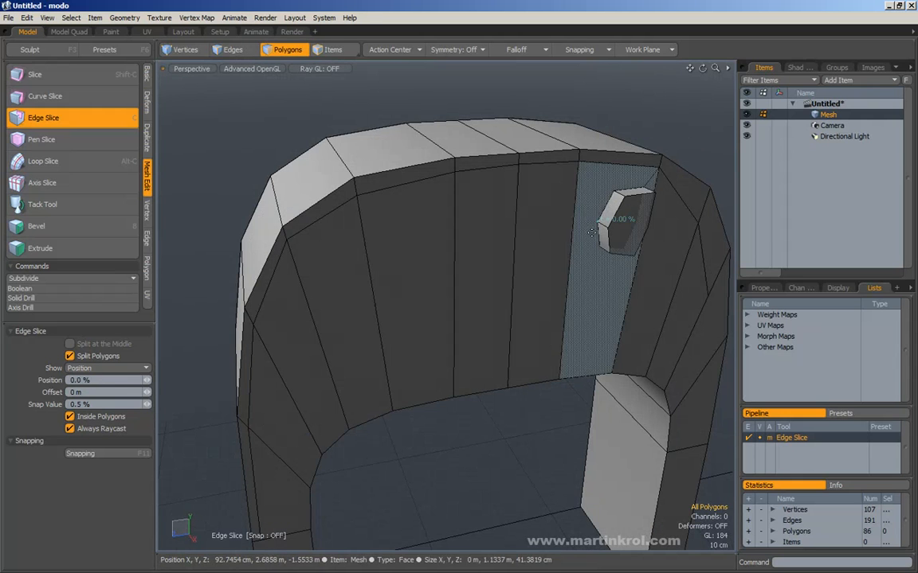
{"action": "left_click_drag", "start_coordinate": [537, 201], "coordinate": [530, 207], "text": "alt"}
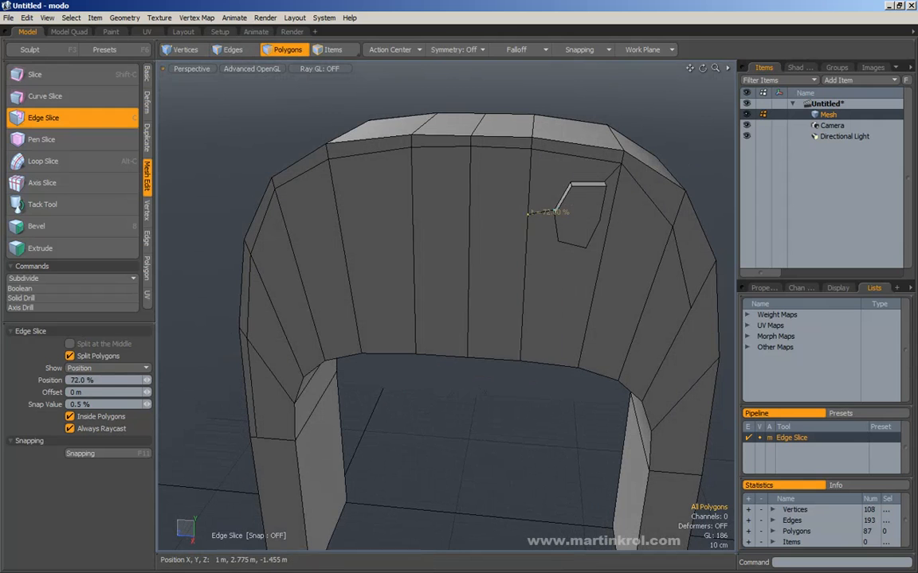
{"action": "left_click", "coordinate": [527, 213]}
{"action": "left_click_drag", "start_coordinate": [434, 221], "coordinate": [416, 209], "text": "alt"}
{"action": "left_click", "coordinate": [415, 216]}
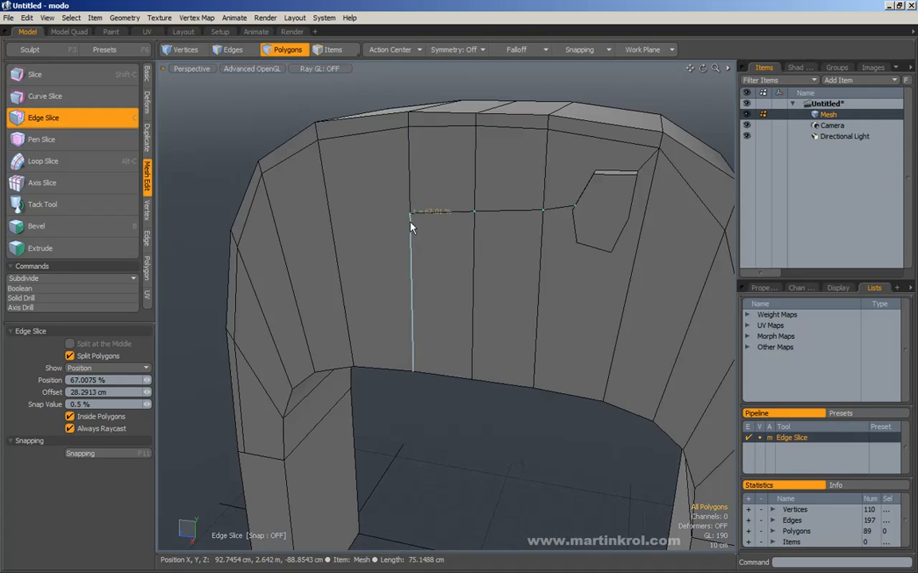
{"action": "left_click_drag", "start_coordinate": [410, 225], "coordinate": [406, 219], "text": "alt"}
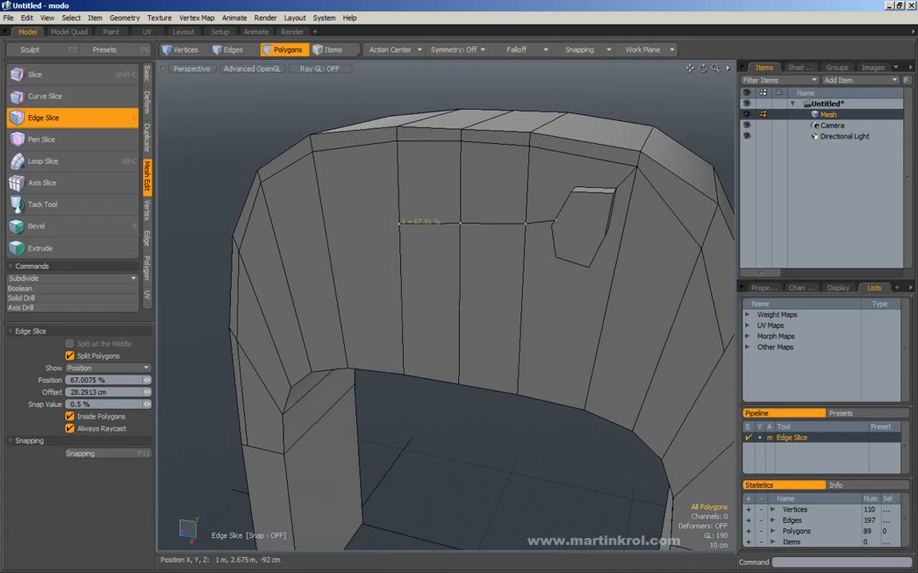
{"action": "left_click_drag", "start_coordinate": [341, 225], "coordinate": [345, 270], "text": "alt"}
{"action": "mouse_move", "coordinate": [345, 269]}
{"action": "right_mouse_down", "text": "alt"}
{"action": "mouse_move", "coordinate": [335, 275]}
{"action": "mouse_move", "coordinate": [342, 261]}
{"action": "right_mouse_up", "text": "alt"}
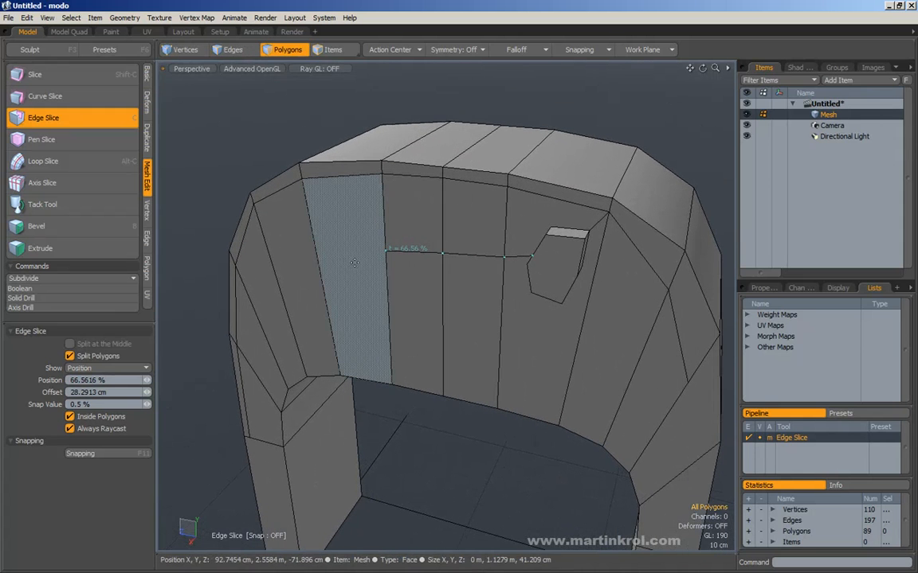
{"action": "middle_click_drag", "start_coordinate": [344, 262], "coordinate": [355, 256], "text": "alt"}
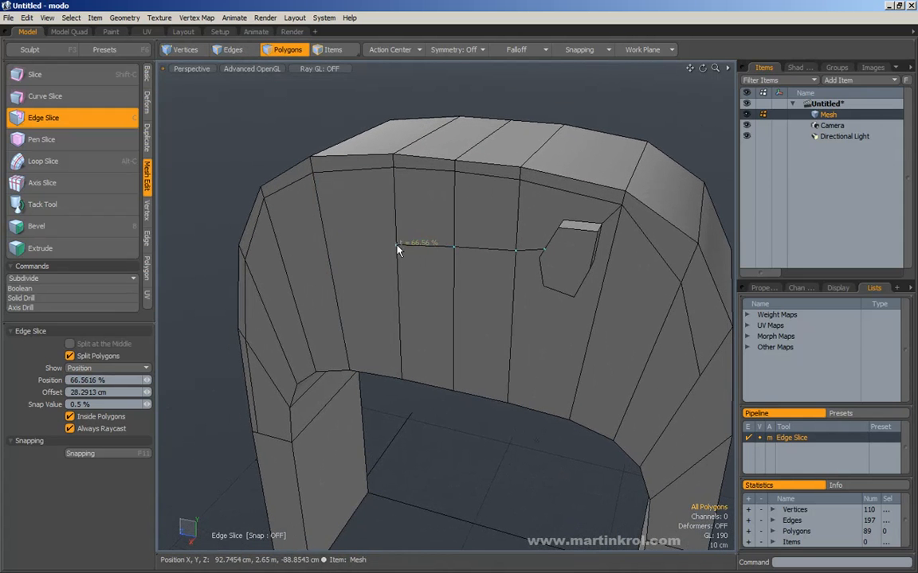
Continue the cut from the raised block across the next front faces toward the arch's left shoulder.
{"action": "left_click", "coordinate": [343, 251]}
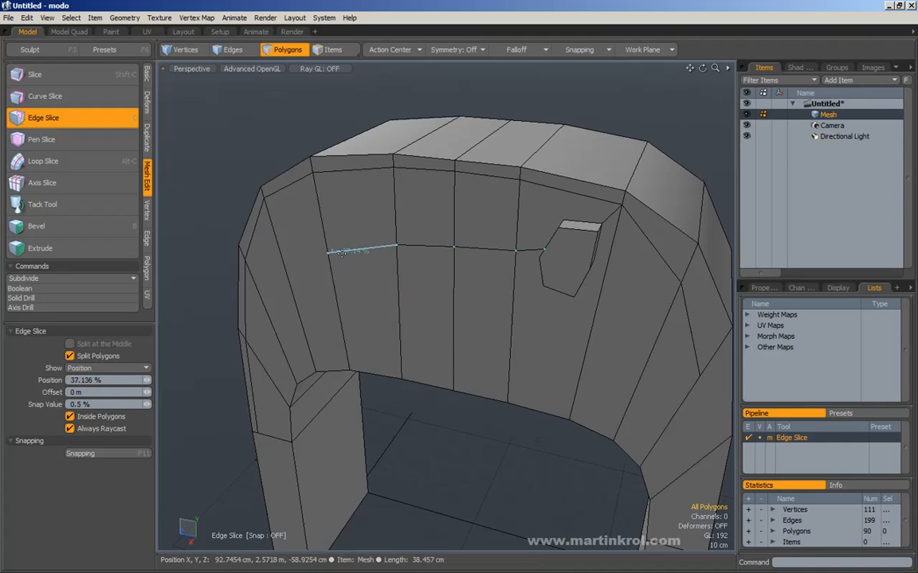
{"action": "left_click_drag", "start_coordinate": [327, 253], "coordinate": [328, 257]}
{"action": "left_click_drag", "start_coordinate": [296, 267], "coordinate": [383, 291], "text": "alt"}
{"action": "left_click", "coordinate": [335, 262]}
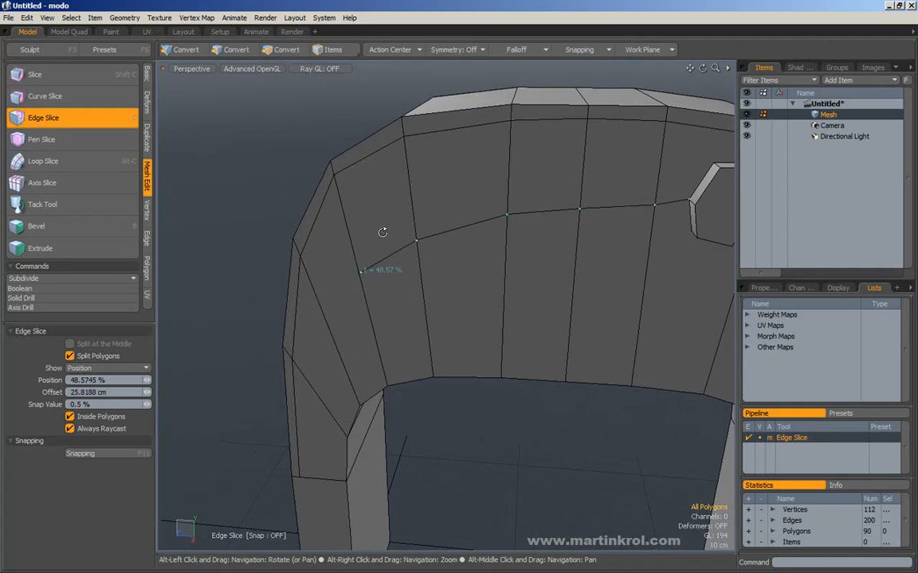
{"action": "left_click", "coordinate": [324, 319]}
Set the last cut points on the left shoulder's edges at 63% and 43.5%, connect them to the cut and leave Edge Slice.
{"action": "scroll", "coordinate": [377, 274], "scroll_direction": "up", "scroll_amount": 6, "text": "alt"}
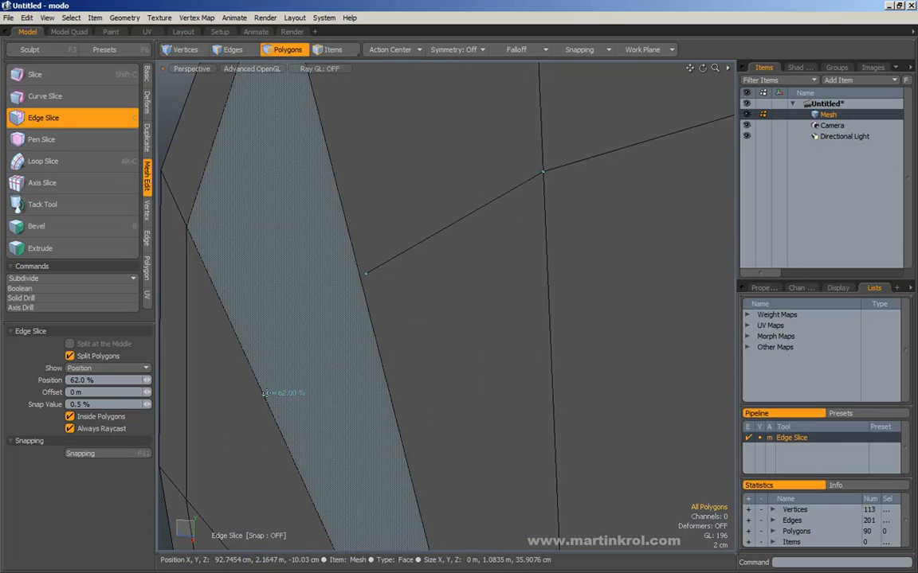
{"action": "left_click", "coordinate": [265, 395]}
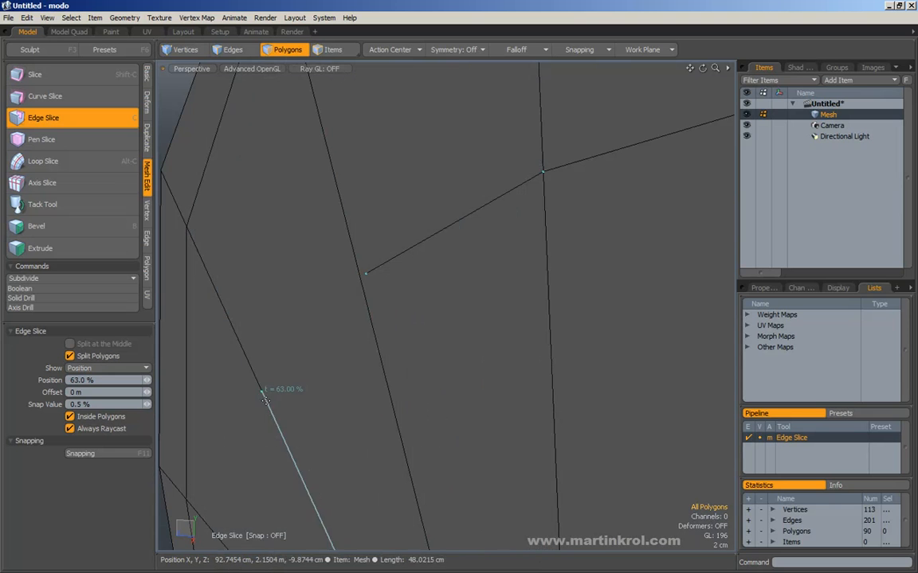
{"action": "left_click", "coordinate": [360, 277]}
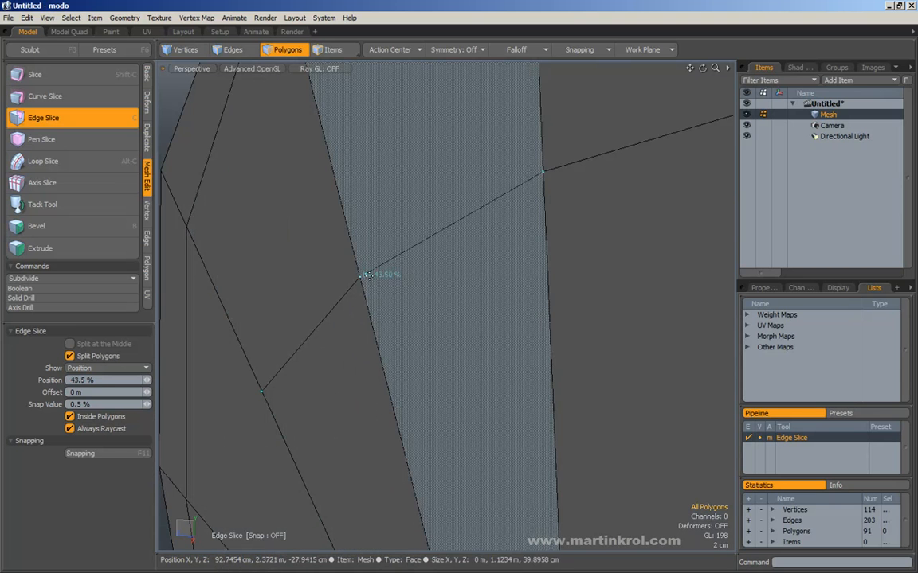
{"action": "left_click", "coordinate": [365, 274]}
{"action": "left_click", "coordinate": [362, 276]}
{"action": "right_click_drag", "start_coordinate": [398, 285], "coordinate": [330, 295], "text": "alt"}
{"action": "key", "text": "space"}
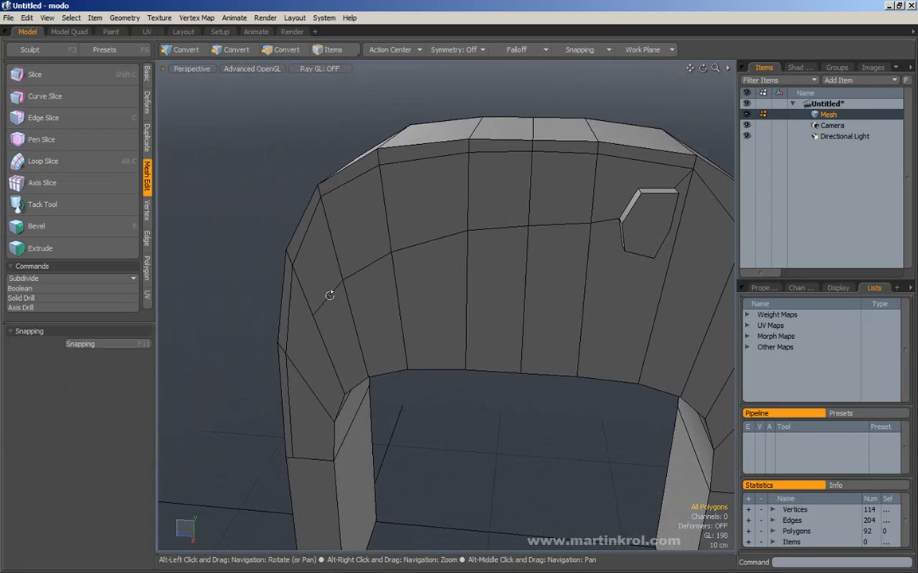
With Split at the Middle on and Inside Polygons off, edge slice one crown segment up the arch's front and across its top.
{"action": "left_click_drag", "start_coordinate": [451, 284], "coordinate": [374, 280], "text": "alt"}
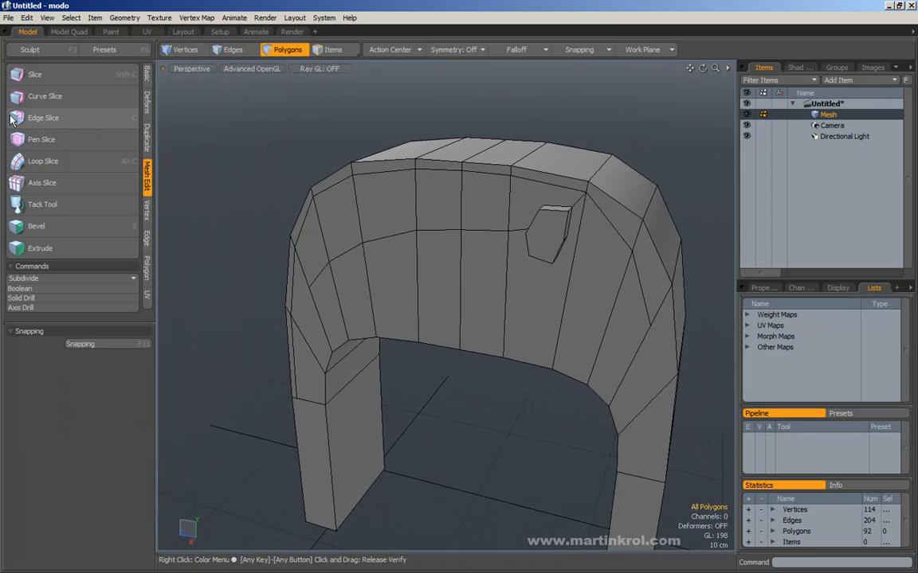
{"action": "left_click", "coordinate": [38, 119]}
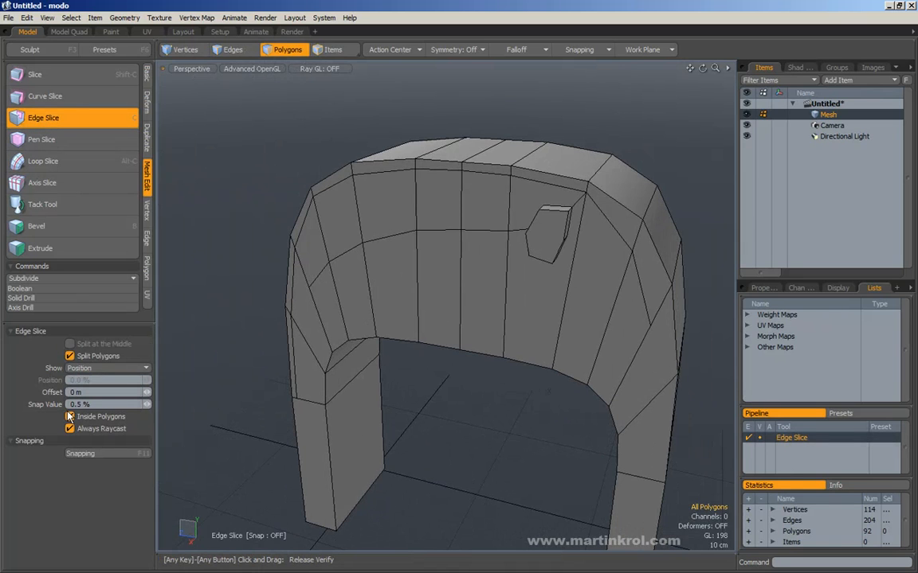
{"action": "left_click_drag", "start_coordinate": [219, 355], "coordinate": [270, 328], "text": "alt"}
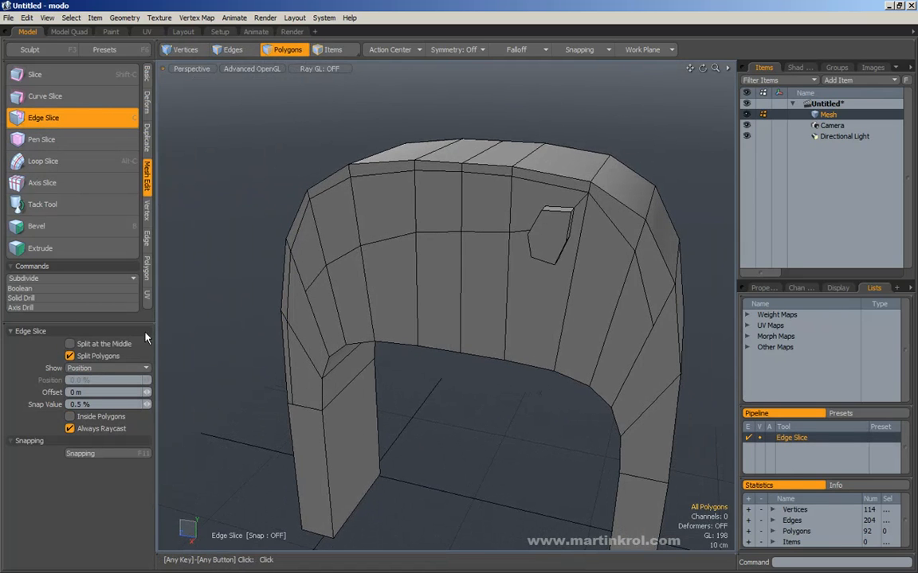
{"action": "left_click", "coordinate": [70, 344]}
{"action": "left_click_drag", "start_coordinate": [446, 295], "coordinate": [387, 344], "text": "alt"}
{"action": "left_click", "coordinate": [387, 344]}
{"action": "left_click", "coordinate": [369, 232]}
{"action": "left_click", "coordinate": [368, 169]}
{"action": "left_click", "coordinate": [369, 159]}
{"action": "left_click_drag", "start_coordinate": [405, 94], "coordinate": [411, 129], "text": "alt"}
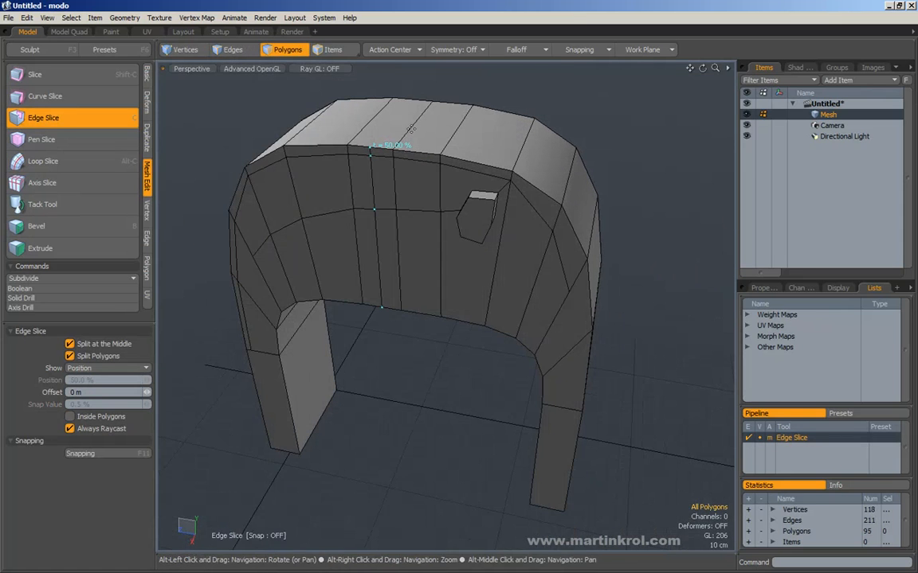
{"action": "left_click", "coordinate": [412, 100]}
{"action": "mouse_move", "coordinate": [446, 97]}
{"action": "left_mouse_down", "text": "alt"}
{"action": "mouse_move", "coordinate": [343, 213]}
{"action": "mouse_move", "coordinate": [327, 340]}
{"action": "mouse_move", "coordinate": [526, 321]}
{"action": "mouse_move", "coordinate": [362, 288]}
{"action": "mouse_move", "coordinate": [545, 322]}
{"action": "mouse_move", "coordinate": [540, 341]}
{"action": "mouse_move", "coordinate": [534, 312]}
{"action": "left_mouse_up", "text": "alt"}
{"action": "key", "text": "space"}
{"action": "mouse_move", "coordinate": [455, 140]}
{"action": "left_mouse_down"}
{"action": "mouse_move", "coordinate": [480, 161]}
{"action": "mouse_move", "coordinate": [390, 203]}
{"action": "left_mouse_up"}
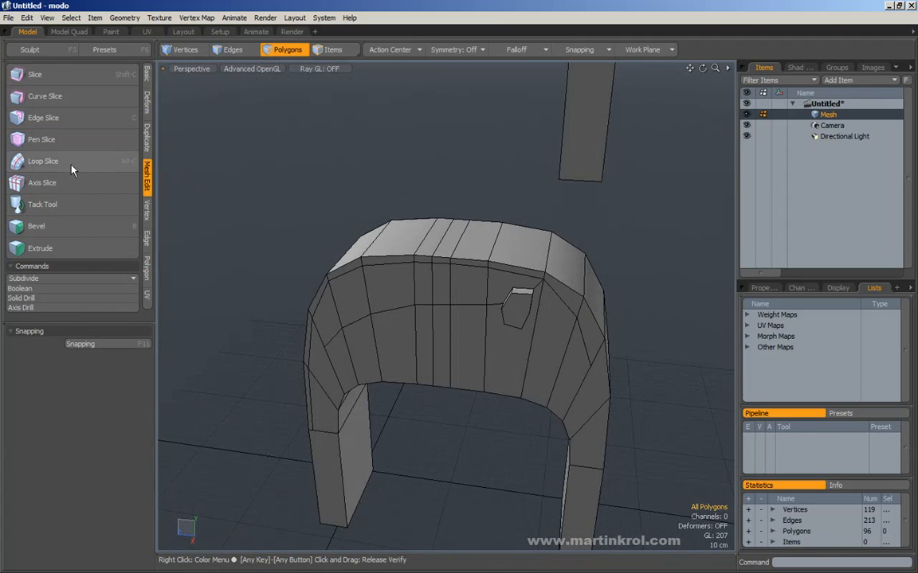
{"action": "left_click", "coordinate": [47, 161]}
{"action": "scroll", "coordinate": [257, 264], "scroll_direction": "down", "scroll_amount": 3}
{"action": "left_click_drag", "start_coordinate": [257, 264], "coordinate": [305, 303], "text": "alt"}
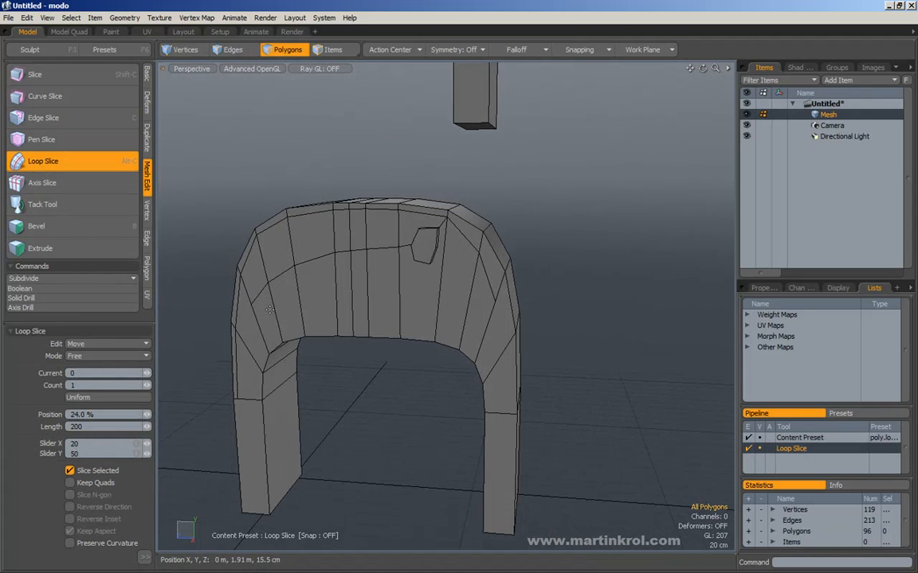
{"action": "key", "text": "space"}
Select the eight lower front polygons of the arch and loop slice them at 3.5%.
{"action": "left_click", "coordinate": [288, 50]}
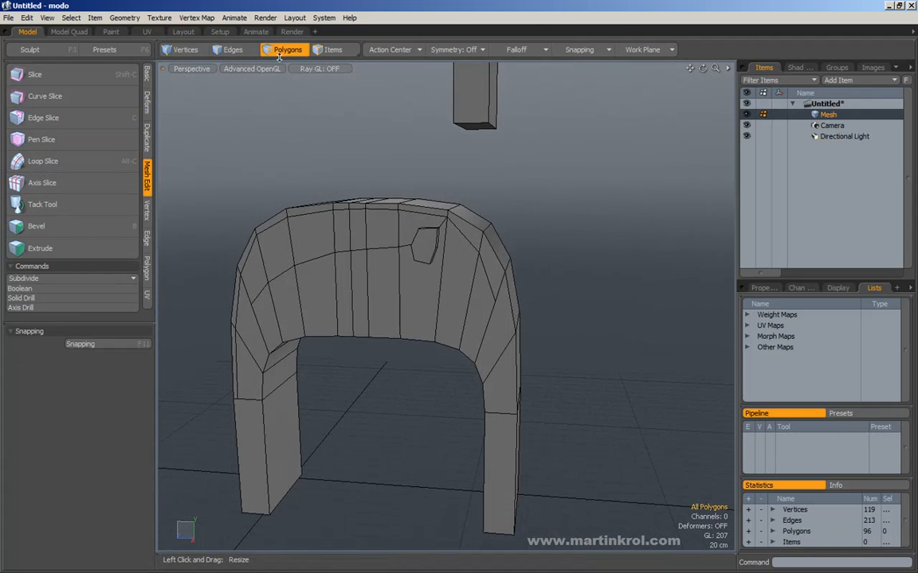
{"action": "mouse_move", "coordinate": [281, 301]}
{"action": "left_mouse_down"}
{"action": "mouse_move", "coordinate": [441, 308]}
{"action": "mouse_move", "coordinate": [483, 321]}
{"action": "left_mouse_up"}
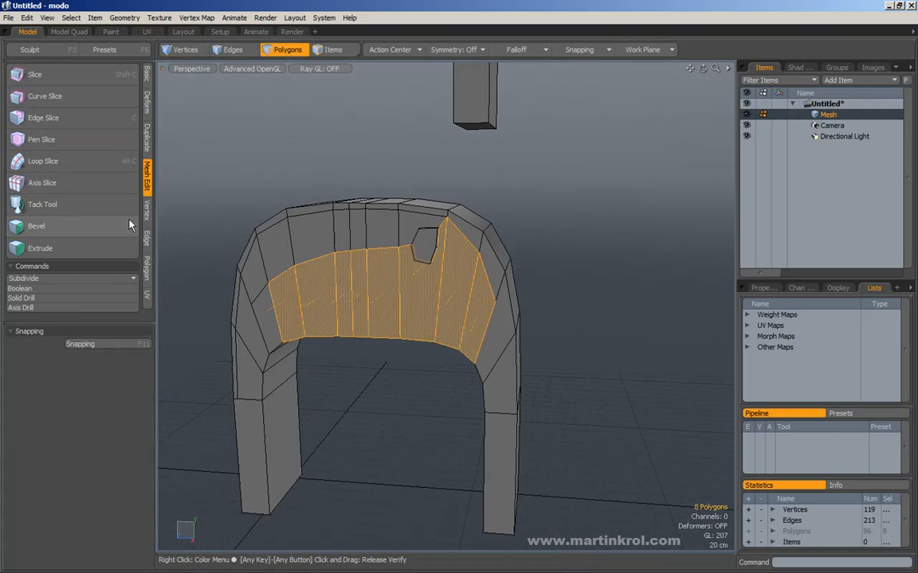
{"action": "left_click", "coordinate": [43, 161]}
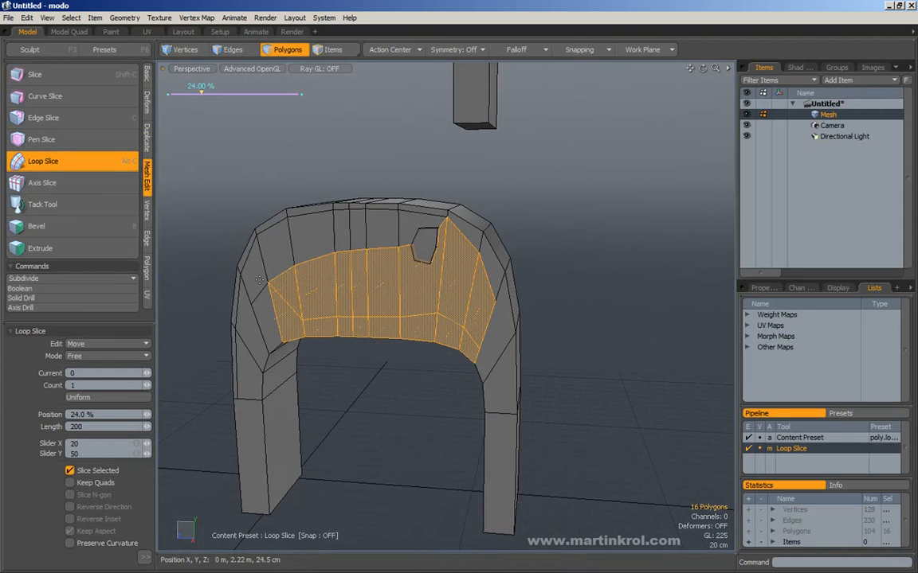
{"action": "left_click_drag", "start_coordinate": [299, 306], "coordinate": [356, 273], "text": "alt"}
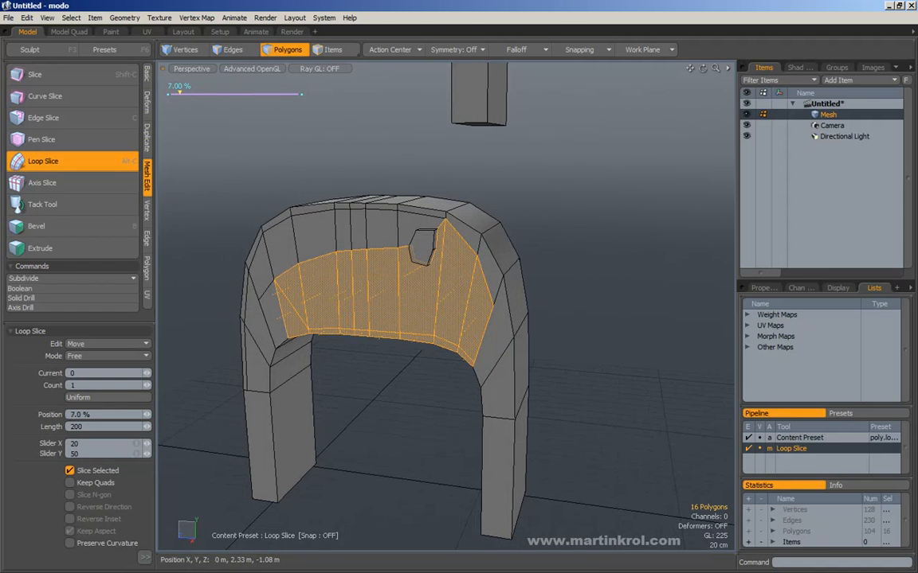
{"action": "left_click_drag", "start_coordinate": [335, 273], "coordinate": [325, 273]}
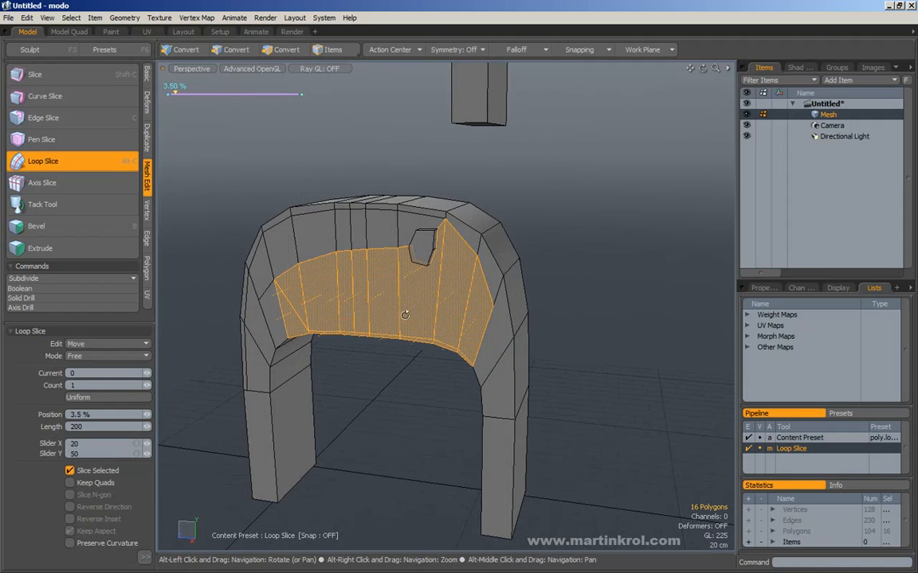
{"action": "left_click_drag", "start_coordinate": [404, 313], "coordinate": [398, 344], "text": "alt"}
{"action": "key", "text": "q"}
Select the polygon band around the arch's outer surface, loop slice it at 98% and clear the selection.
{"action": "left_click_drag", "start_coordinate": [561, 289], "coordinate": [446, 334], "text": "alt"}
{"action": "key", "text": "3"}
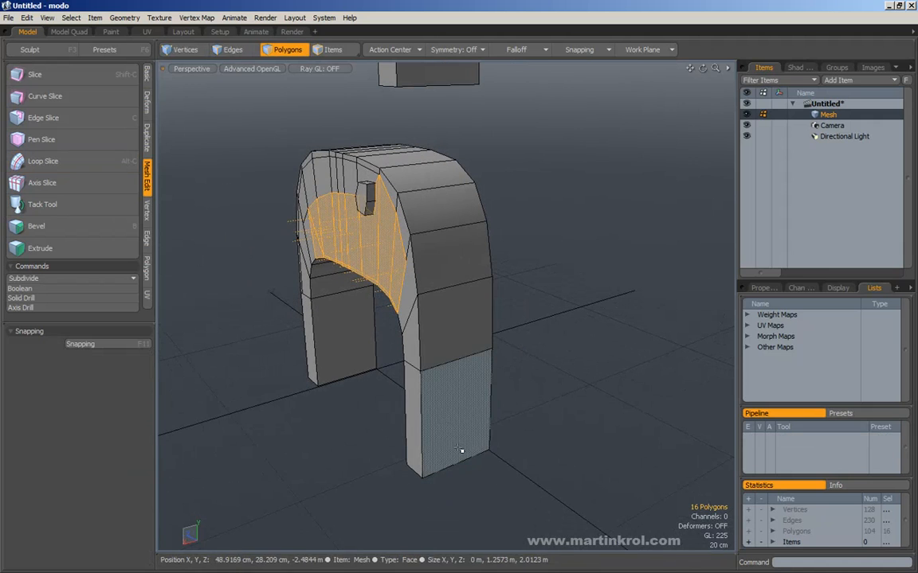
{"action": "left_click_drag", "start_coordinate": [462, 451], "coordinate": [430, 257]}
{"action": "key", "text": "Up"}
{"action": "key", "text": "Up"}
{"action": "key", "text": "Up"}
{"action": "key", "text": "Up"}
{"action": "key", "text": "Up"}
{"action": "key", "text": "Up"}
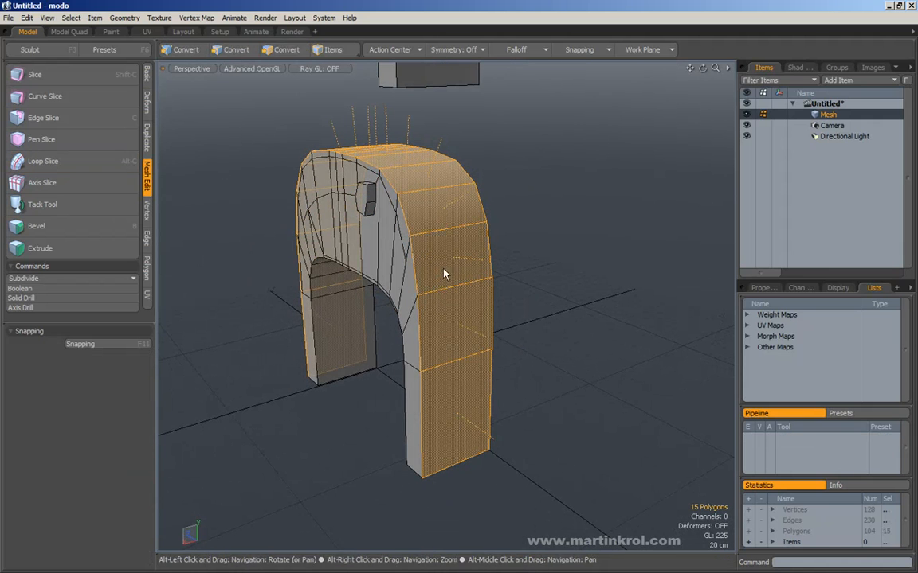
{"action": "key", "text": "alt+c"}
{"action": "left_click_drag", "start_coordinate": [171, 93], "coordinate": [294, 93]}
{"action": "key", "text": "space"}
{"action": "left_click", "coordinate": [498, 265]}
{"action": "left_click_drag", "start_coordinate": [497, 265], "coordinate": [451, 242], "text": "alt"}
{"action": "left_click", "coordinate": [38, 156]}
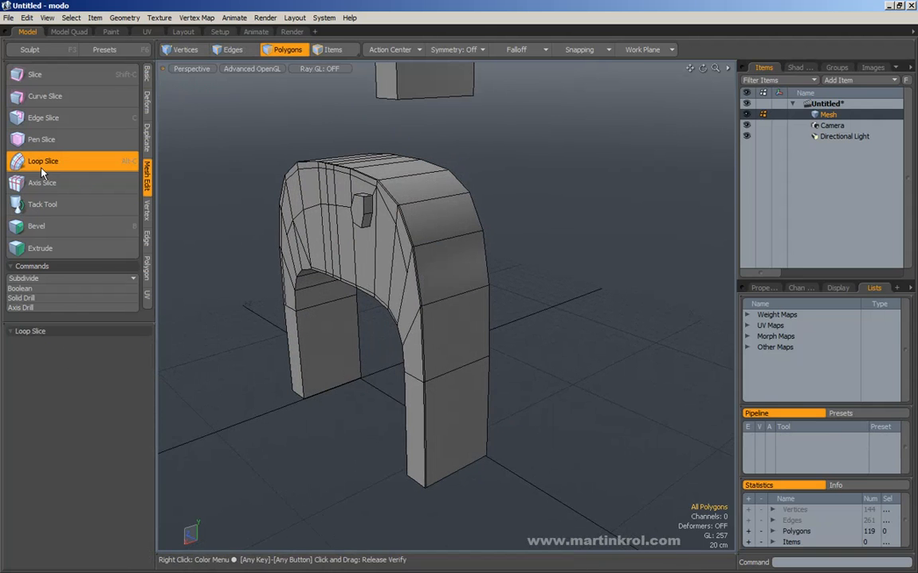
{"action": "left_click_drag", "start_coordinate": [498, 219], "coordinate": [450, 221], "text": "alt"}
{"action": "key", "text": "space"}
Select the wide polygon band over the arch's outer surface and loop slice it with a count of 10.
{"action": "left_click_drag", "start_coordinate": [448, 397], "coordinate": [431, 274]}
{"action": "key", "text": "Up"}
{"action": "key", "text": "Up"}
{"action": "key", "text": "Up"}
{"action": "key", "text": "Up"}
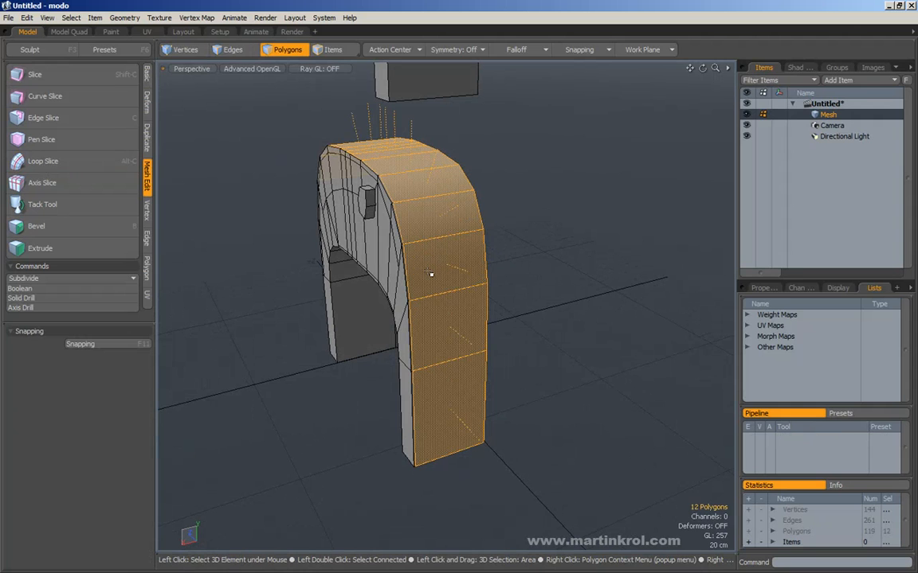
{"action": "key", "text": "alt+c"}
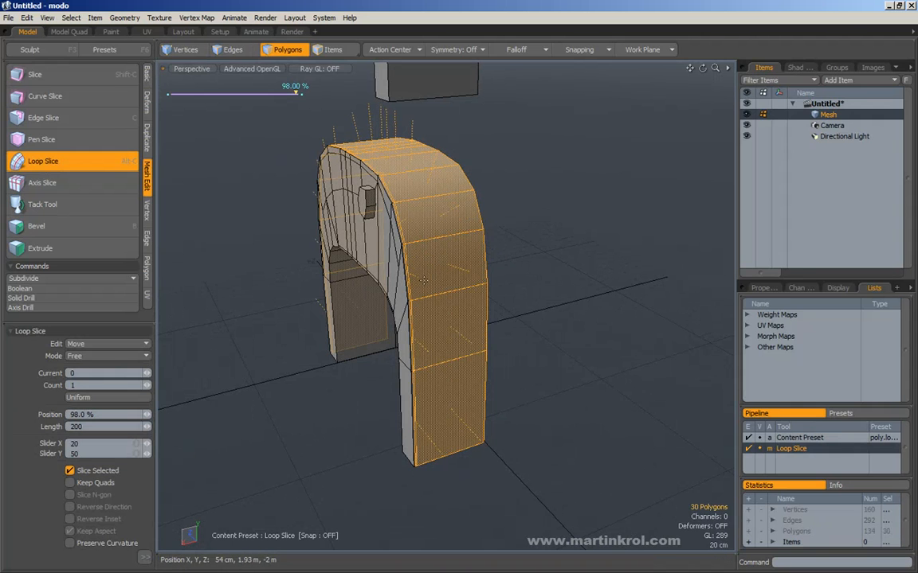
{"action": "left_click_drag", "start_coordinate": [437, 281], "coordinate": [376, 284]}
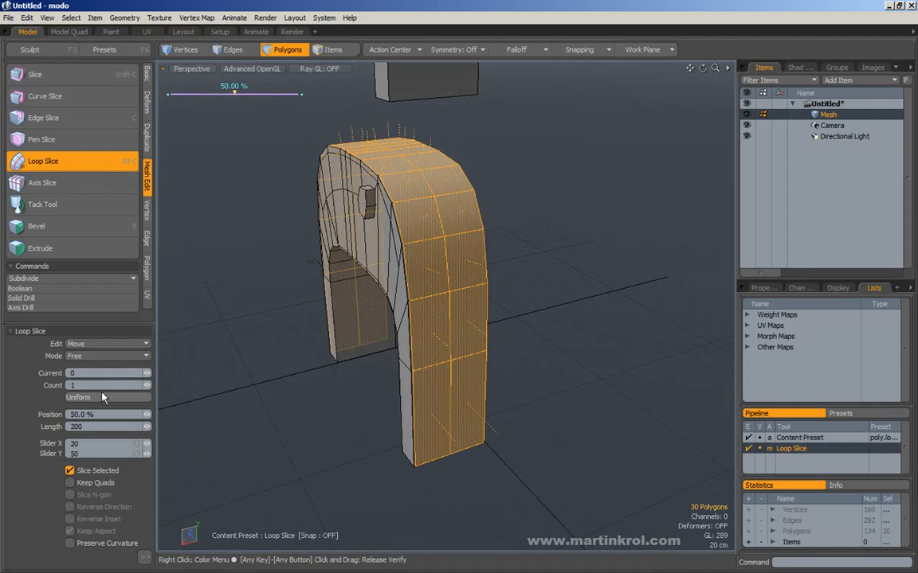
{"action": "left_click", "coordinate": [40, 387]}
{"action": "type", "text": "10"}
{"action": "key", "text": "Return"}
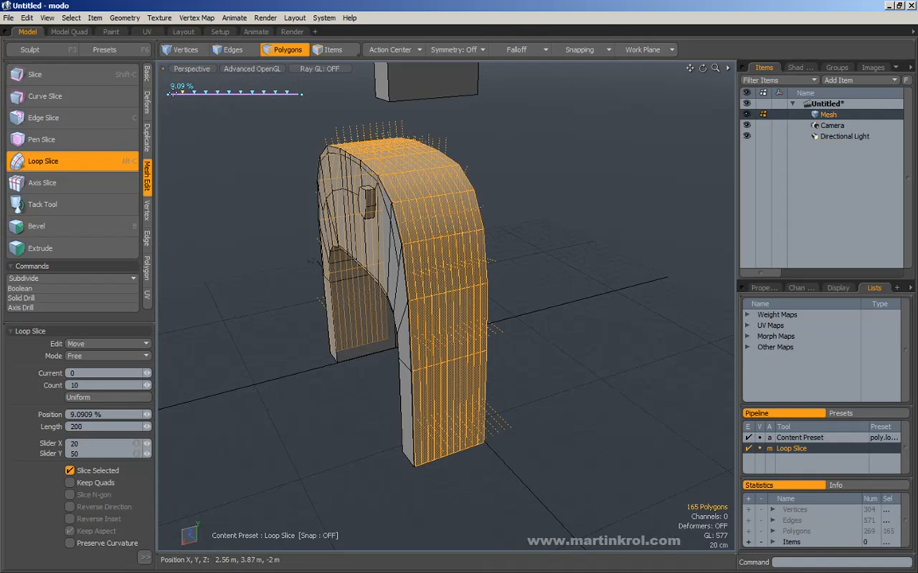
Move the outer loop slices toward the band's two edges, placing slices 0, 2 and 8 at 3%, 20% and 90%.
{"action": "left_click", "coordinate": [286, 93]}
{"action": "left_click_drag", "start_coordinate": [290, 96], "coordinate": [296, 93]}
{"action": "left_click", "coordinate": [279, 94]}
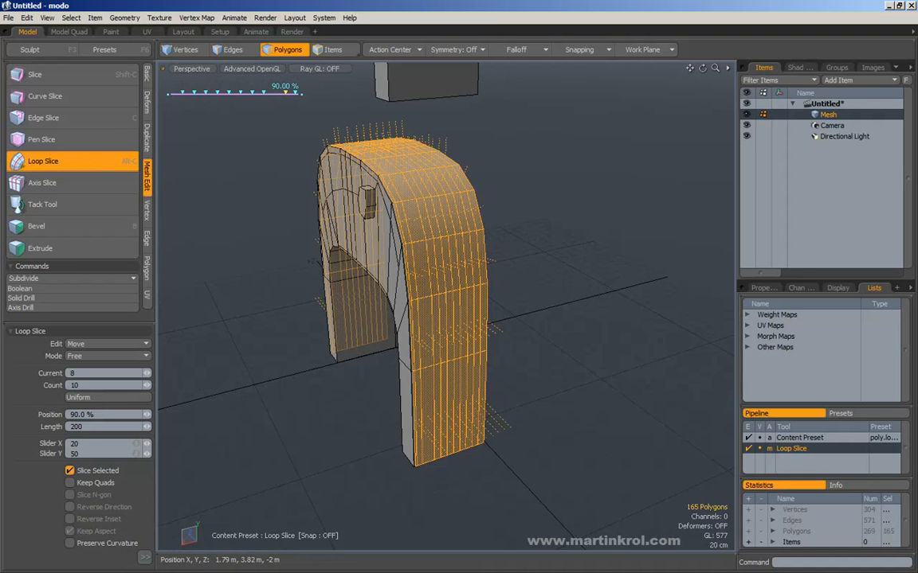
{"action": "left_click", "coordinate": [184, 93]}
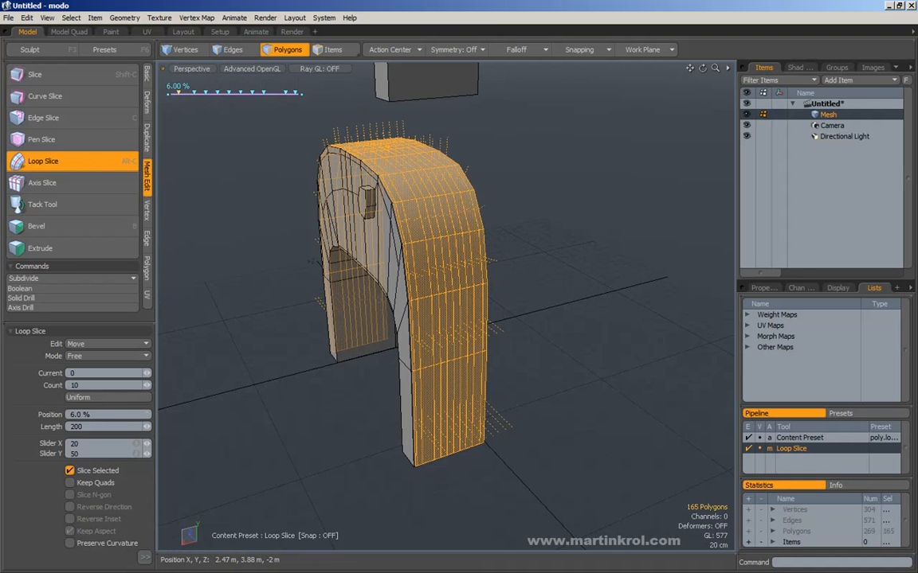
{"action": "left_click", "coordinate": [195, 93]}
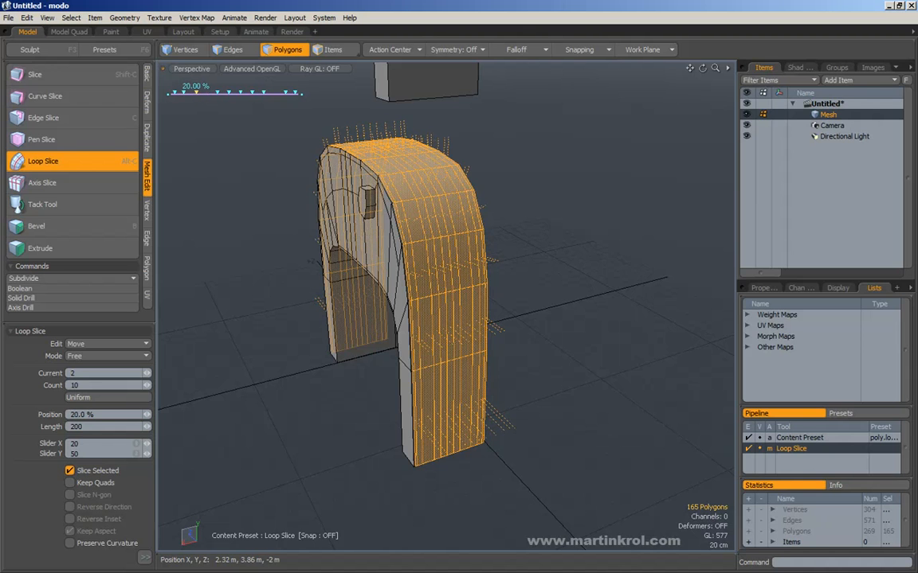
{"action": "left_click_drag", "start_coordinate": [195, 93], "coordinate": [275, 93]}
Spread the inner loop slices away from the band's middle, placing slice 5 at 60.5%.
{"action": "left_click", "coordinate": [207, 93]}
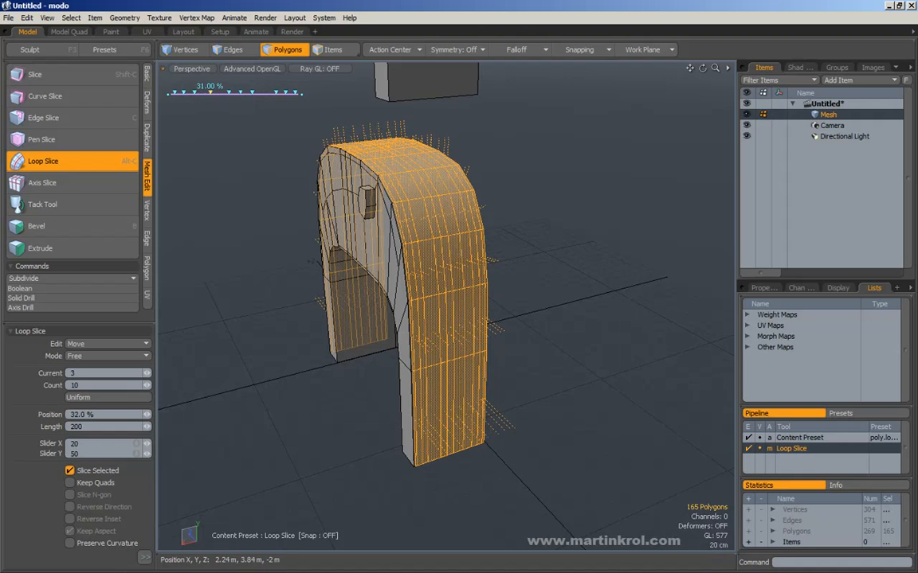
{"action": "left_click", "coordinate": [220, 93]}
{"action": "left_click", "coordinate": [246, 93]}
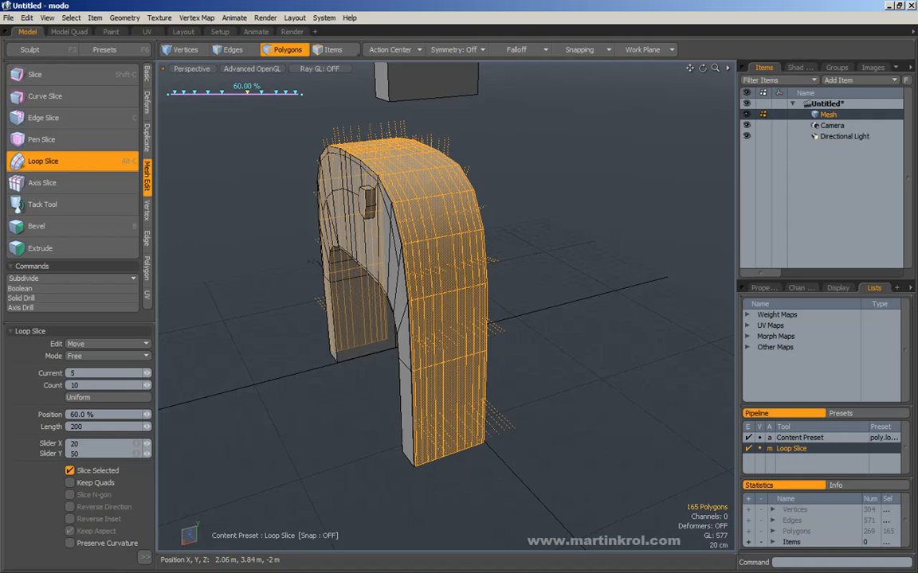
{"action": "left_click_drag", "start_coordinate": [319, 178], "coordinate": [307, 180], "text": "alt"}
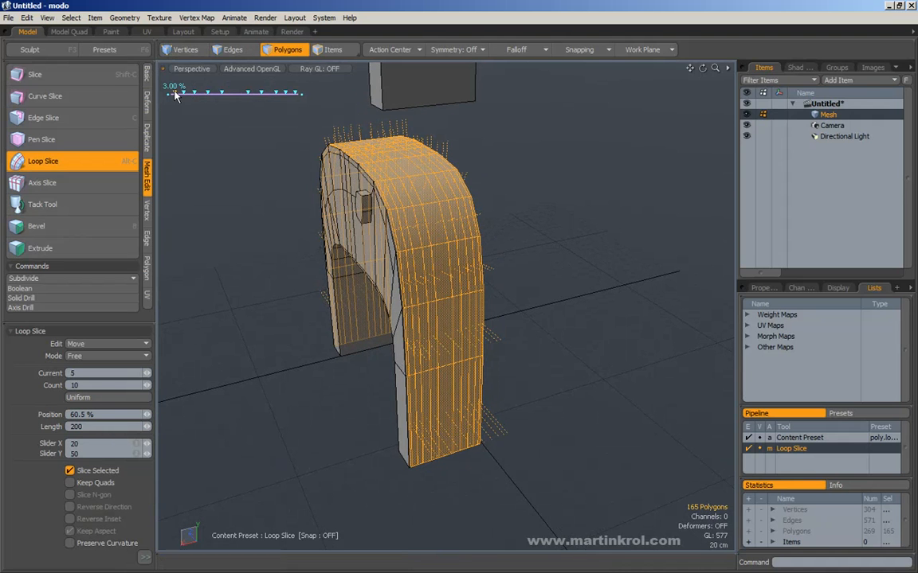
{"action": "mouse_move", "coordinate": [147, 415]}
{"action": "left_mouse_down"}
{"action": "mouse_move", "coordinate": [103, 414]}
{"action": "mouse_move", "coordinate": [151, 401]}
{"action": "left_mouse_up"}
{"action": "left_click_drag", "start_coordinate": [145, 415], "coordinate": [145, 415]}
{"action": "left_click_drag", "start_coordinate": [146, 416], "coordinate": [144, 416]}
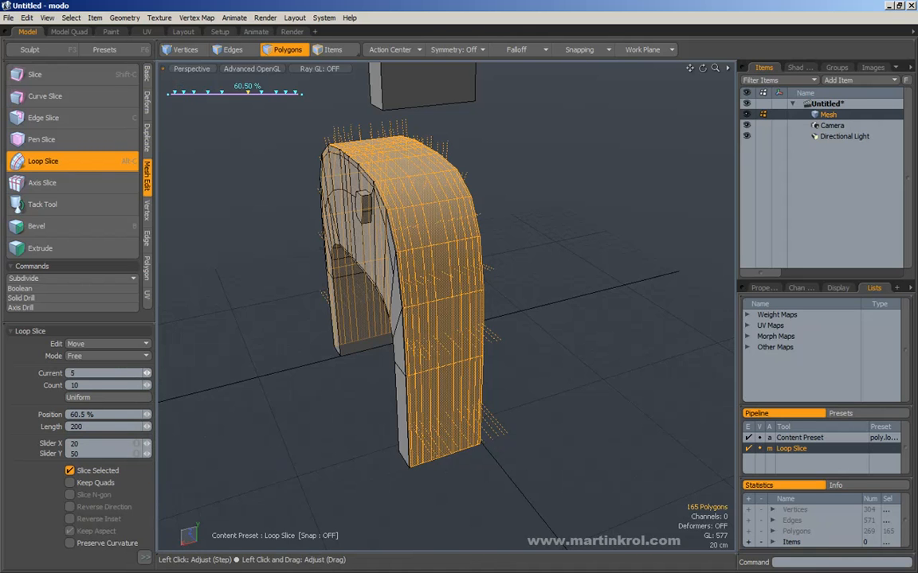
Reset the ten loop slices to even spacing and set the position of slice 4 to 51%.
{"action": "left_click_drag", "start_coordinate": [147, 373], "coordinate": [127, 373]}
{"action": "left_click_drag", "start_coordinate": [147, 372], "coordinate": [136, 373]}
{"action": "left_click", "coordinate": [146, 386]}
{"action": "left_click", "coordinate": [148, 385]}
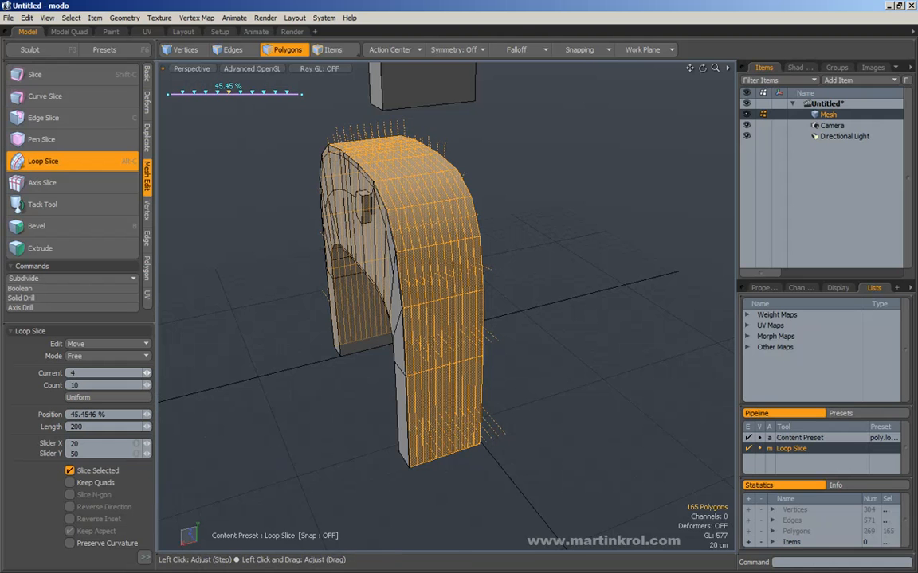
{"action": "mouse_move", "coordinate": [147, 416]}
{"action": "left_mouse_down"}
{"action": "mouse_move", "coordinate": [115, 416]}
{"action": "mouse_move", "coordinate": [155, 416]}
{"action": "left_mouse_up"}
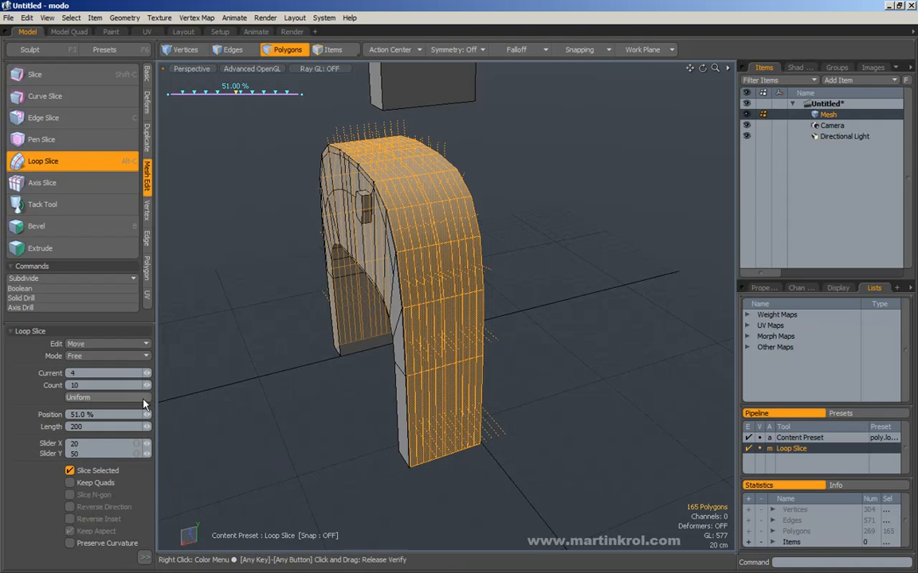
Set the position of slice 6 to 56.5%, leave Loop Slice and clear the polygon selection.
{"action": "left_click_drag", "start_coordinate": [147, 373], "coordinate": [152, 373]}
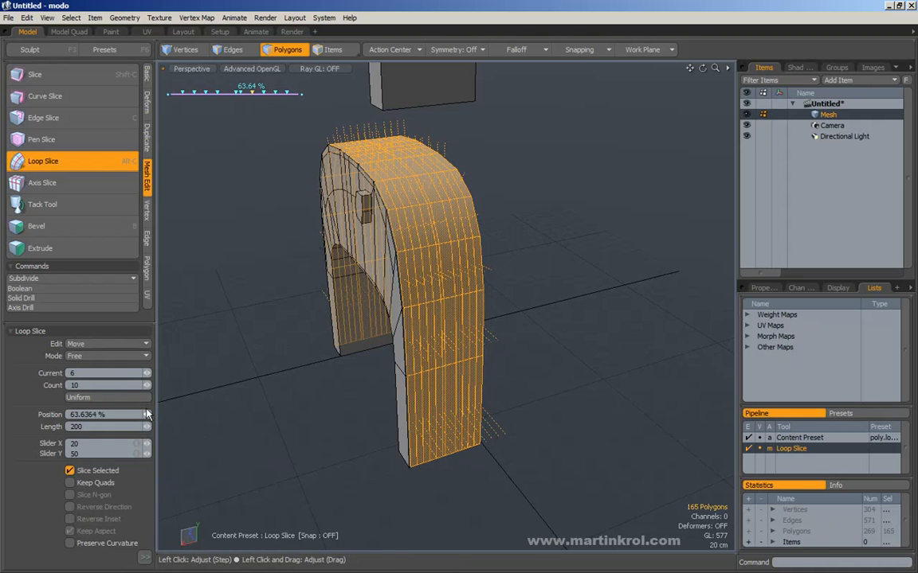
{"action": "left_click_drag", "start_coordinate": [147, 416], "coordinate": [138, 416]}
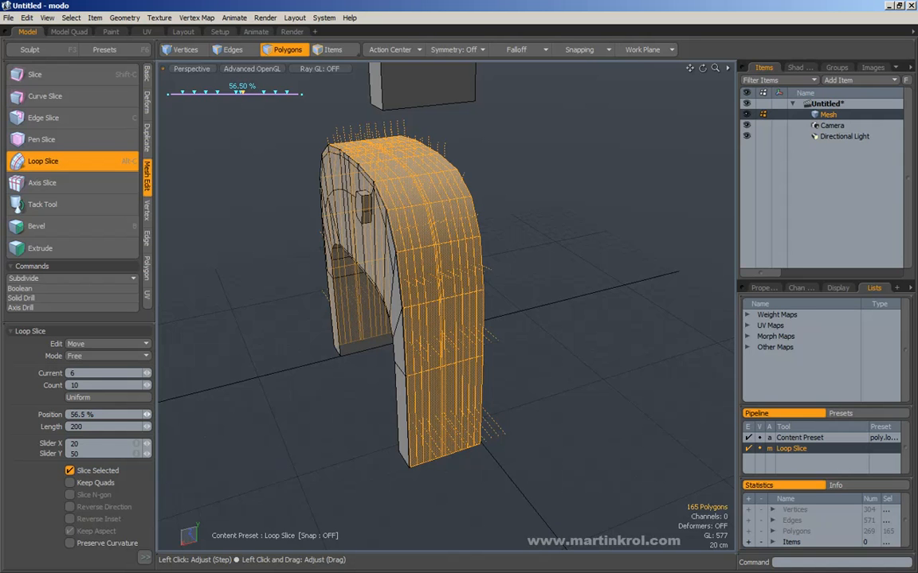
{"action": "scroll", "coordinate": [297, 371], "scroll_direction": "down", "scroll_amount": 1}
{"action": "left_click_drag", "start_coordinate": [297, 371], "coordinate": [317, 360], "text": "alt"}
{"action": "key", "text": "space"}
{"action": "left_click", "coordinate": [472, 351]}
{"action": "scroll", "coordinate": [473, 354], "scroll_direction": "up", "scroll_amount": 1}
{"action": "left_click_drag", "start_coordinate": [473, 355], "coordinate": [446, 322], "text": "alt"}
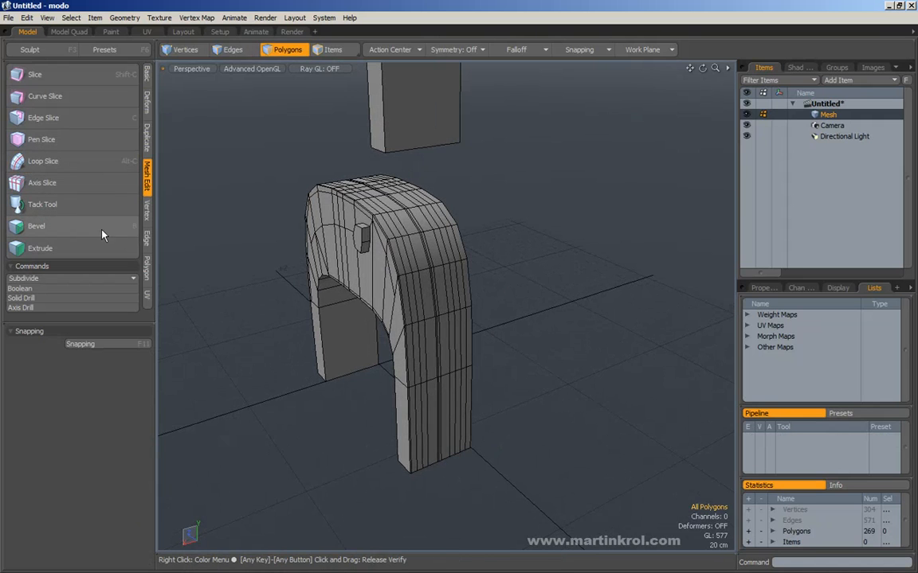
Bring up the edge tools, switch to edge selection and select edges along the arch's rear rim and across the leg.
{"action": "left_click", "coordinate": [148, 220]}
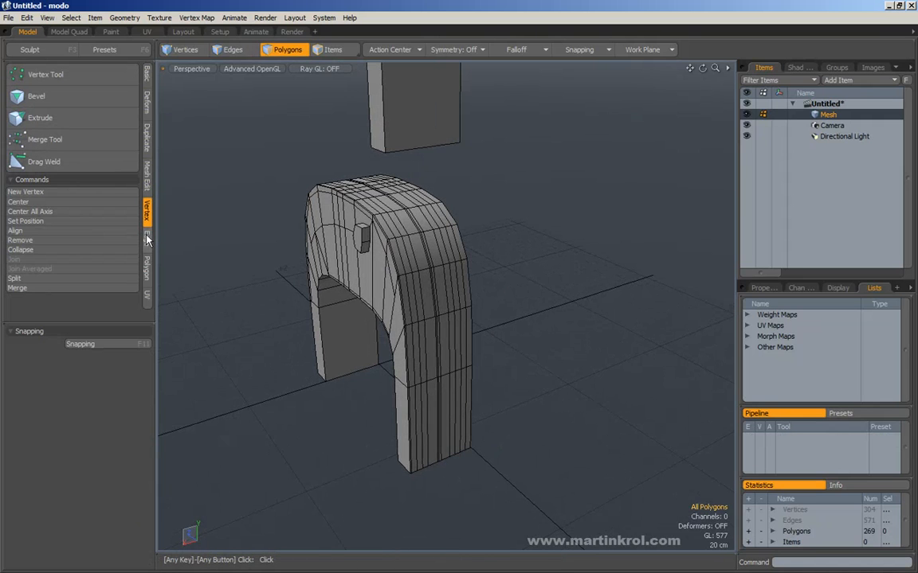
{"action": "left_click", "coordinate": [146, 238]}
{"action": "left_click", "coordinate": [147, 268]}
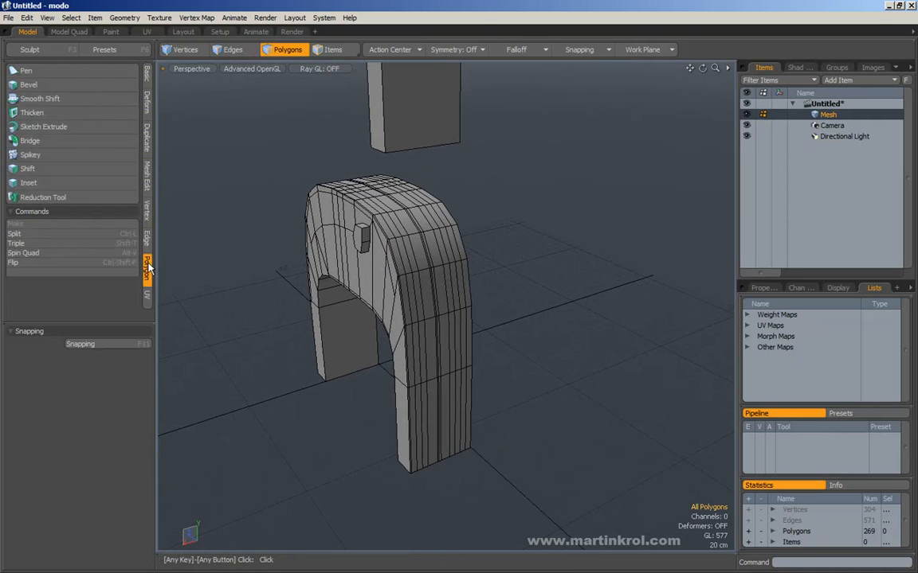
{"action": "left_click", "coordinate": [147, 239]}
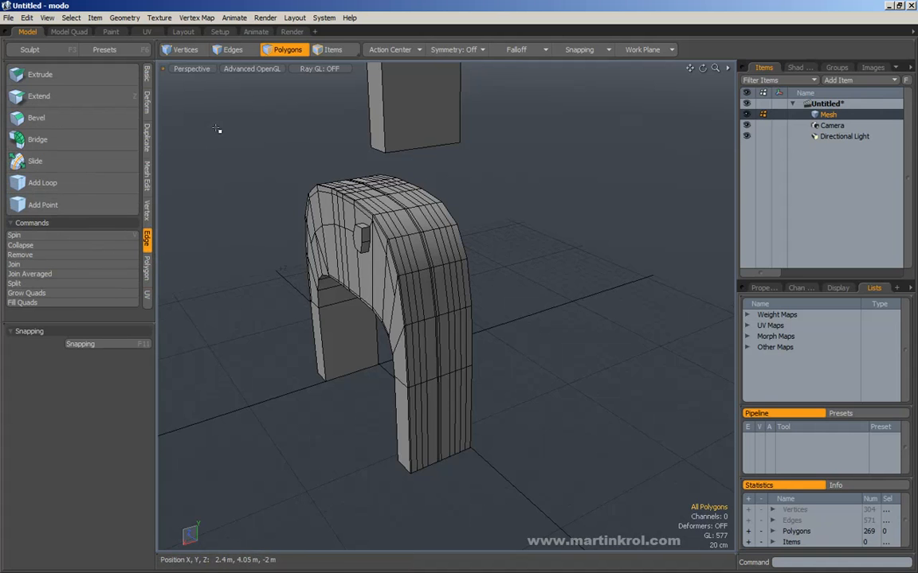
{"action": "left_click", "coordinate": [231, 50]}
{"action": "left_click_drag", "start_coordinate": [414, 295], "coordinate": [384, 279], "text": "alt"}
{"action": "double_click", "coordinate": [257, 234]}
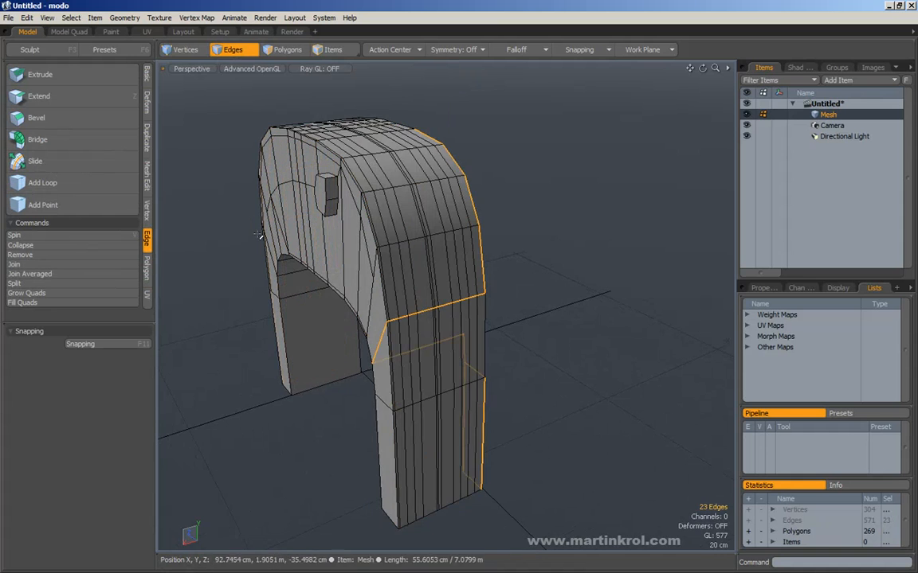
Select the horizontal edge row across the near leg's outer side and slide it down the leg by -97%.
{"action": "left_click_drag", "start_coordinate": [420, 322], "coordinate": [459, 259], "text": "alt"}
{"action": "double_click", "coordinate": [451, 291]}
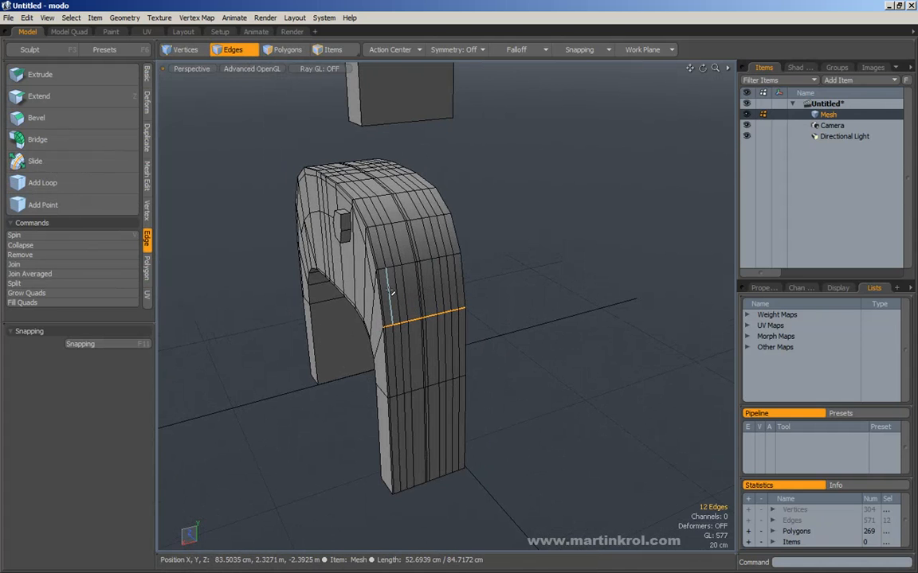
{"action": "left_click_drag", "start_coordinate": [390, 292], "coordinate": [407, 288], "text": "alt"}
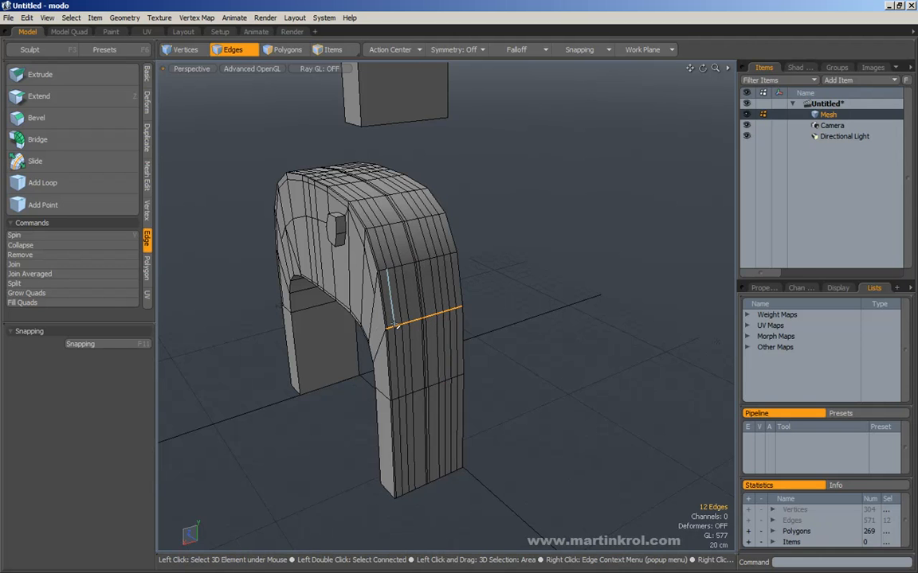
{"action": "key", "text": "alt"}
{"action": "left_click_drag", "start_coordinate": [394, 311], "coordinate": [420, 317], "text": "alt"}
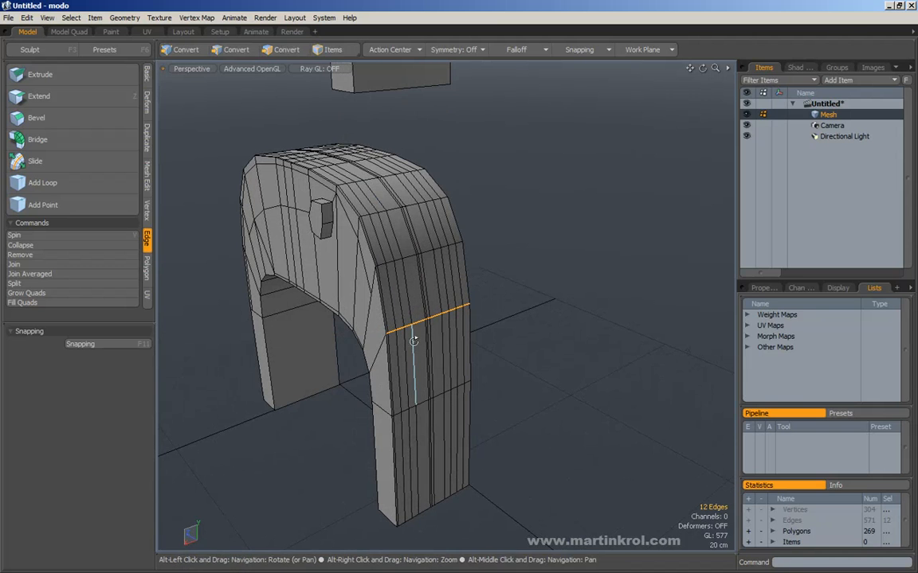
{"action": "right_click_drag", "start_coordinate": [284, 248], "coordinate": [398, 311], "text": "alt"}
{"action": "middle_click_drag", "start_coordinate": [398, 311], "coordinate": [355, 287], "text": "alt"}
{"action": "mouse_move", "coordinate": [355, 287]}
{"action": "left_mouse_down", "text": "alt"}
{"action": "mouse_move", "coordinate": [342, 287]}
{"action": "mouse_move", "coordinate": [357, 279]}
{"action": "left_mouse_up", "text": "alt"}
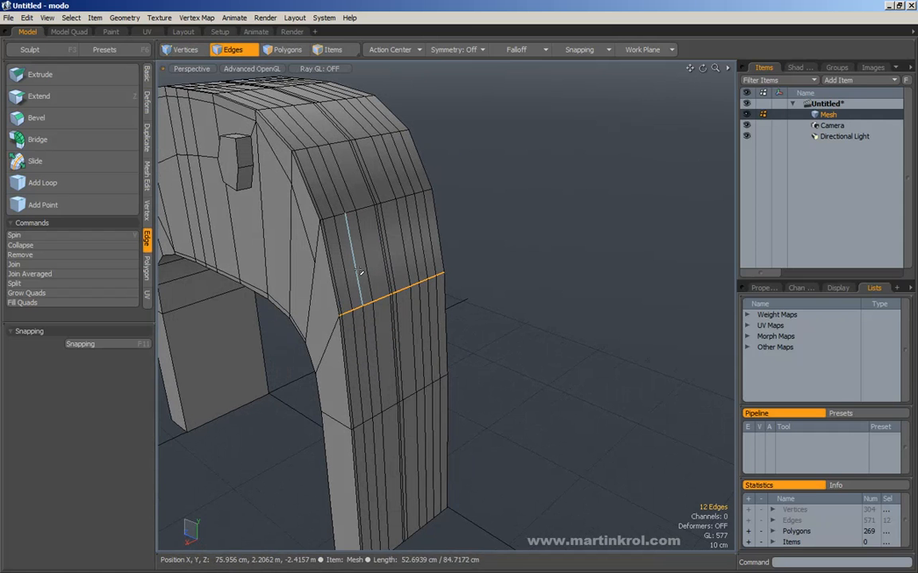
{"action": "left_click_drag", "start_coordinate": [363, 278], "coordinate": [383, 215], "text": "alt"}
{"action": "double_click", "coordinate": [385, 287]}
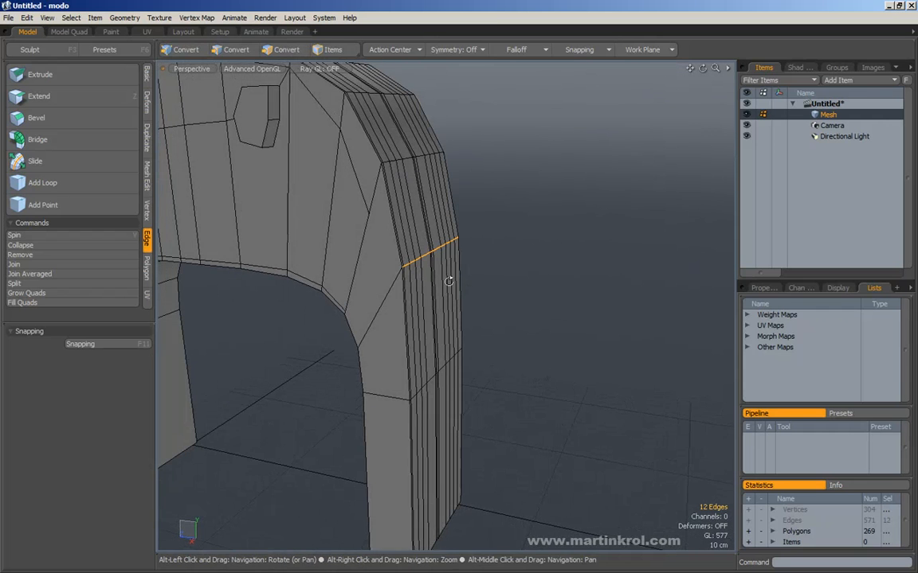
{"action": "left_click", "coordinate": [44, 161]}
{"action": "left_click_drag", "start_coordinate": [441, 233], "coordinate": [342, 233], "text": "alt"}
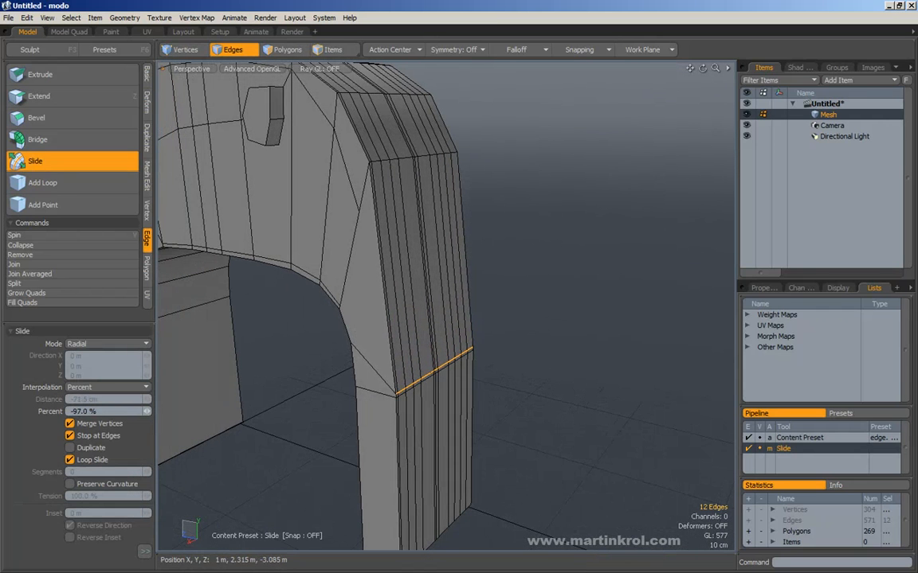
Select the horizontal edge across the leg's inner side below the arch's curve and slide it down the leg.
{"action": "left_click_drag", "start_coordinate": [487, 217], "coordinate": [399, 290], "text": "alt"}
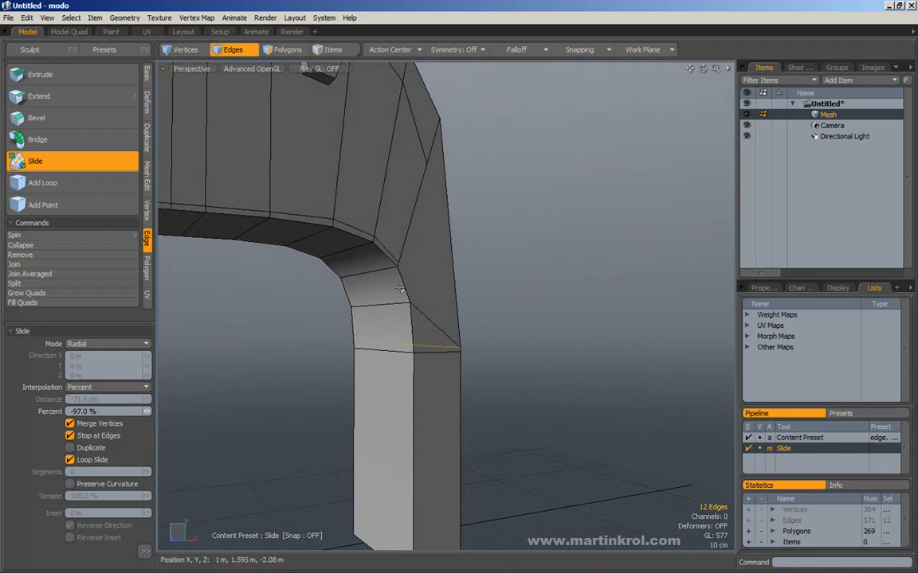
{"action": "key", "text": "space"}
{"action": "left_click", "coordinate": [388, 305]}
{"action": "left_click", "coordinate": [90, 164]}
{"action": "left_click_drag", "start_coordinate": [465, 291], "coordinate": [388, 292]}
{"action": "key", "text": "space"}
Bring up the deform tools and, in polygon selection, select all polygons of the arch's left half.
{"action": "left_click_drag", "start_coordinate": [635, 219], "coordinate": [537, 276], "text": "alt"}
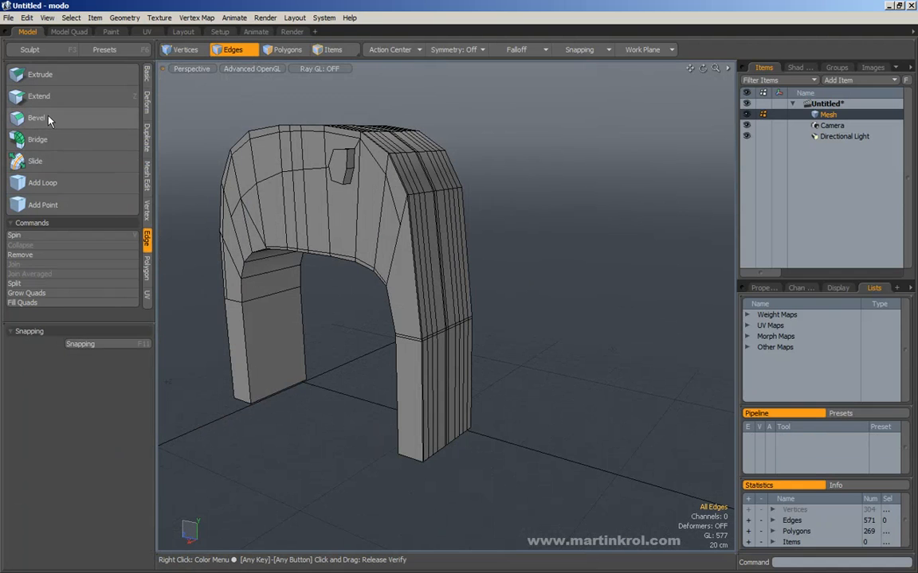
{"action": "left_click", "coordinate": [148, 267]}
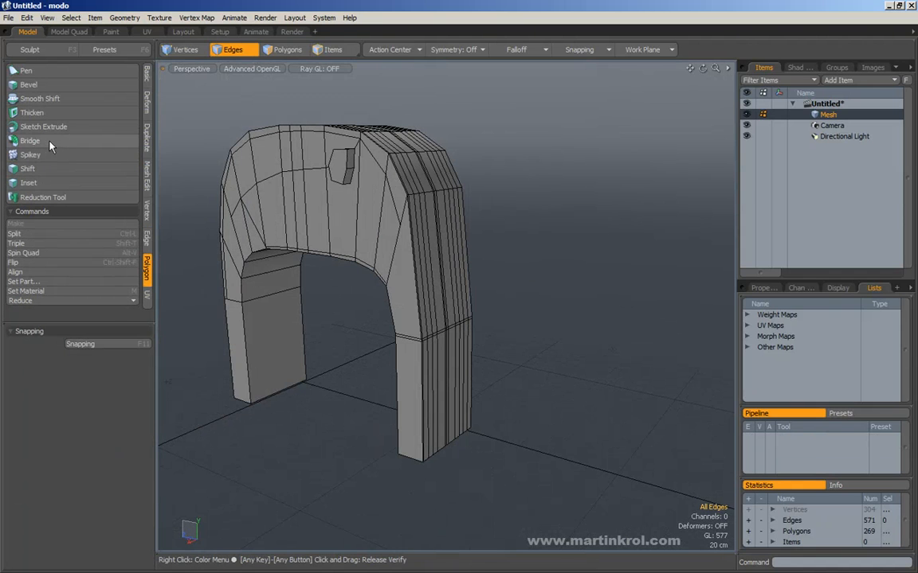
{"action": "left_click", "coordinate": [146, 100]}
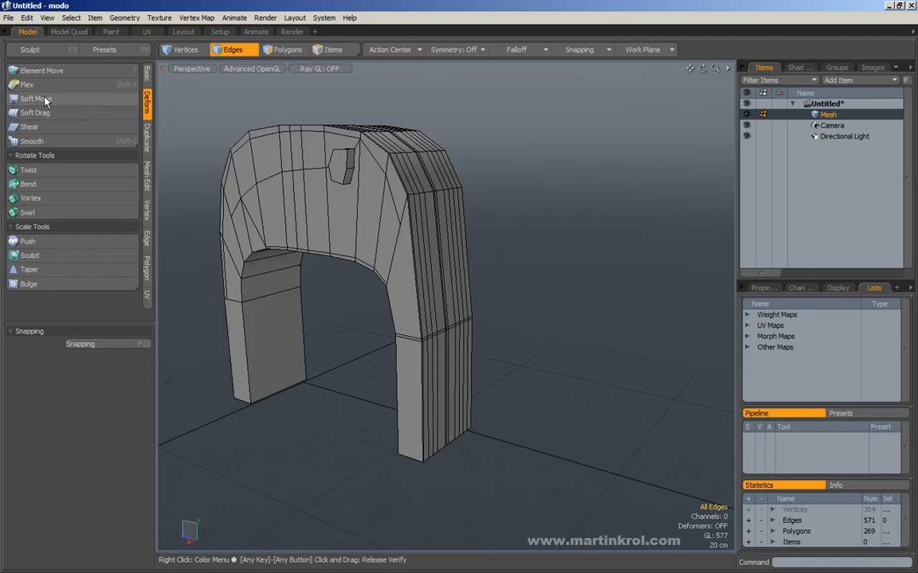
{"action": "left_click", "coordinate": [39, 186]}
{"action": "left_click_drag", "start_coordinate": [196, 207], "coordinate": [367, 187], "text": "alt"}
{"action": "key", "text": "q"}
{"action": "left_click", "coordinate": [282, 50]}
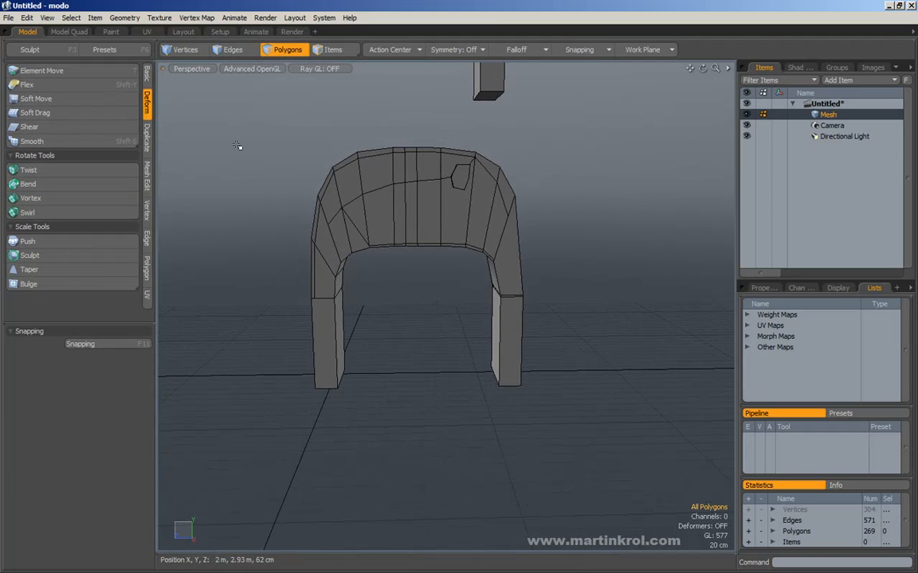
{"action": "right_click_drag", "start_coordinate": [248, 96], "coordinate": [416, 379]}
{"action": "mouse_move", "coordinate": [416, 379]}
{"action": "left_mouse_down", "text": "alt"}
{"action": "mouse_move", "coordinate": [352, 281]}
{"action": "mouse_move", "coordinate": [295, 247]}
{"action": "left_mouse_up", "text": "alt"}
Bend the selected half of the arch about the X axis so its leg swings outward, and clear the polygon selection.
{"action": "left_click", "coordinate": [44, 184]}
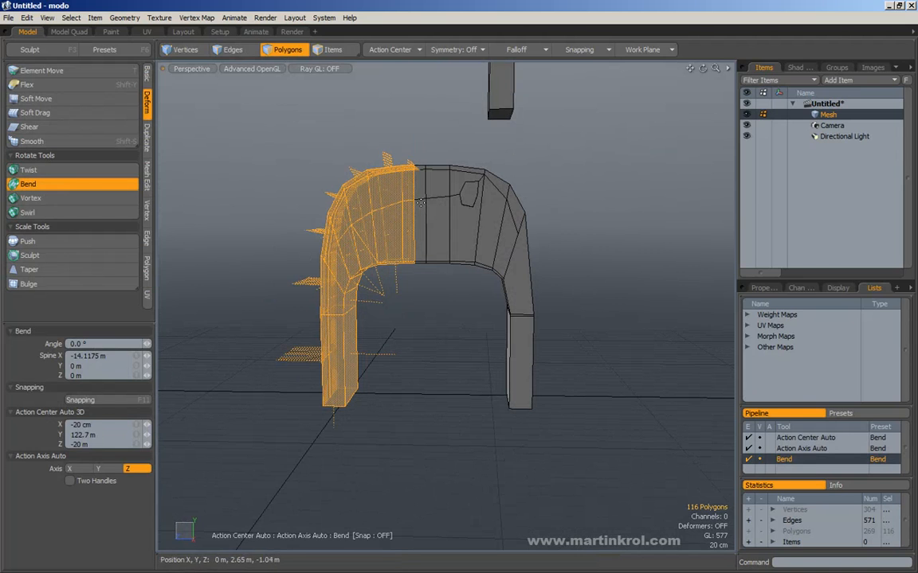
{"action": "mouse_move", "coordinate": [371, 208]}
{"action": "left_mouse_down"}
{"action": "mouse_move", "coordinate": [421, 194]}
{"action": "mouse_move", "coordinate": [367, 197]}
{"action": "left_mouse_up"}
{"action": "key", "text": "ctrl+z"}
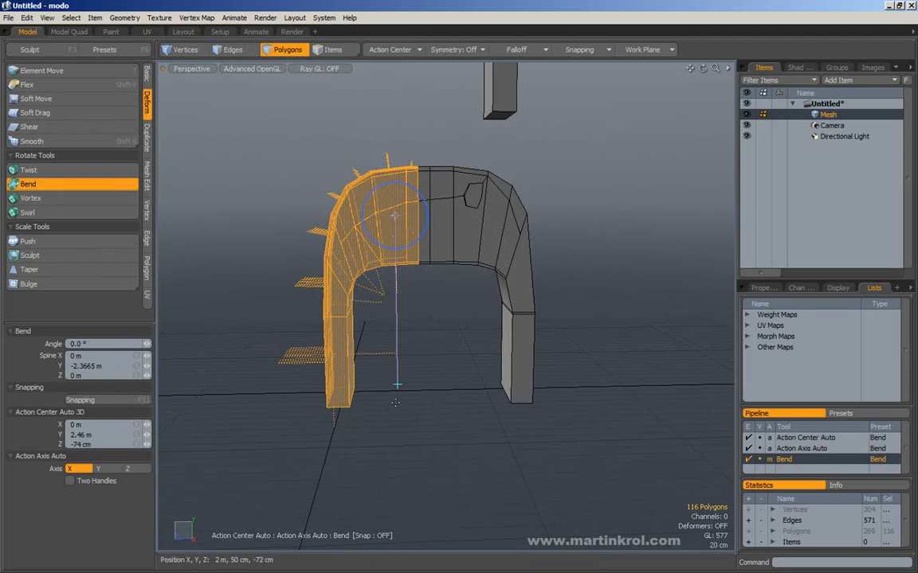
{"action": "left_click_drag", "start_coordinate": [397, 384], "coordinate": [305, 195]}
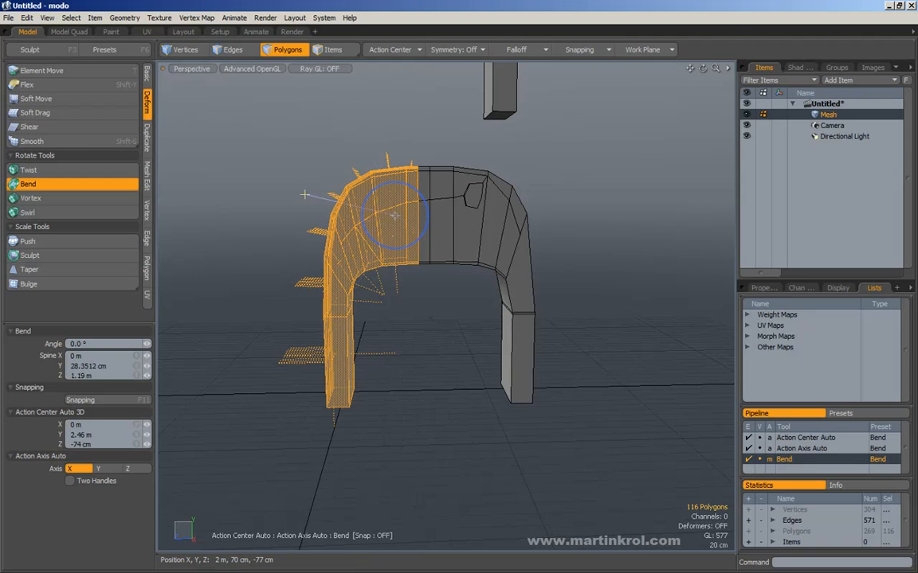
{"action": "left_click_drag", "start_coordinate": [366, 199], "coordinate": [334, 239]}
{"action": "key", "text": "ctrl+z"}
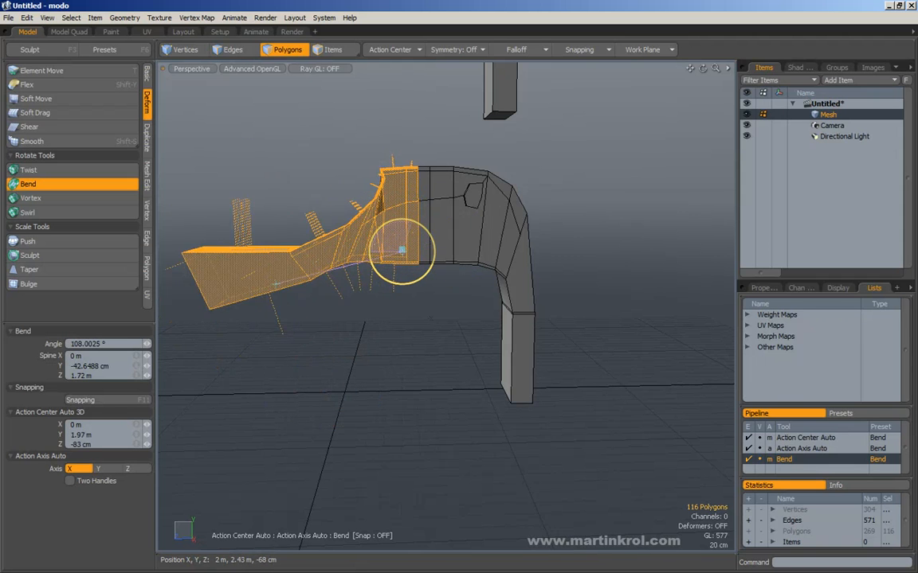
{"action": "left_click_drag", "start_coordinate": [561, 179], "coordinate": [590, 218]}
{"action": "left_click_drag", "start_coordinate": [404, 261], "coordinate": [379, 195]}
{"action": "key", "text": "space"}
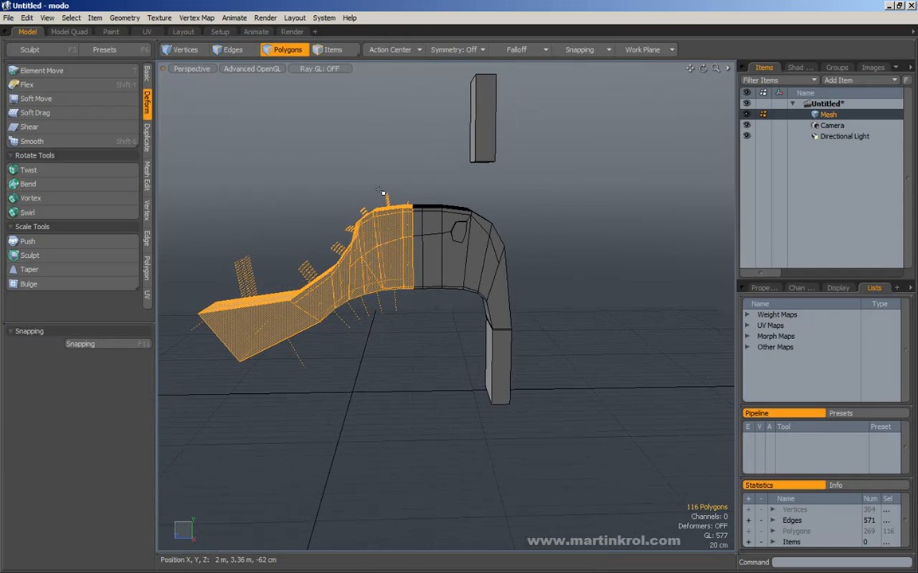
{"action": "left_click", "coordinate": [381, 192]}
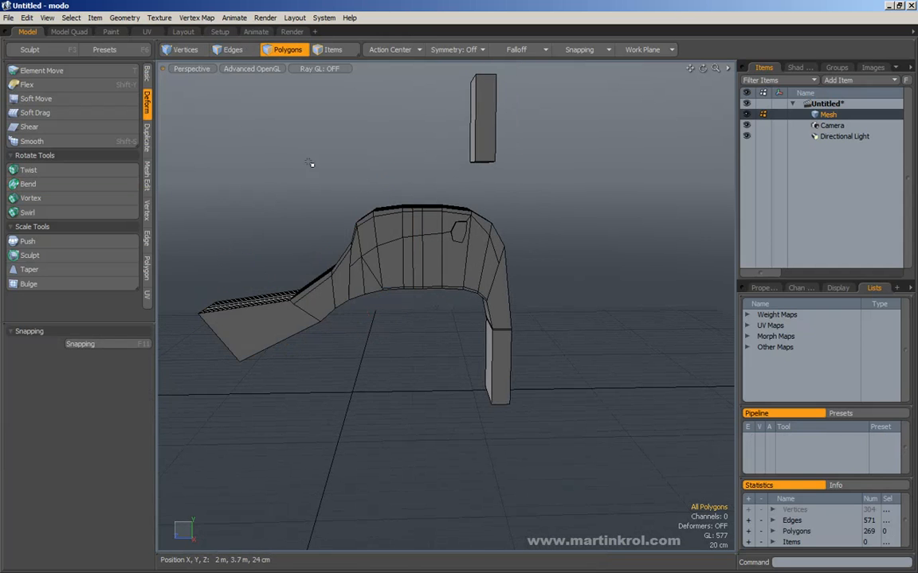
Use Element Move with a 1.01 m falloff range to shift the arch's upper rim by Y -28 cm and Z -10 cm.
{"action": "left_click", "coordinate": [40, 71]}
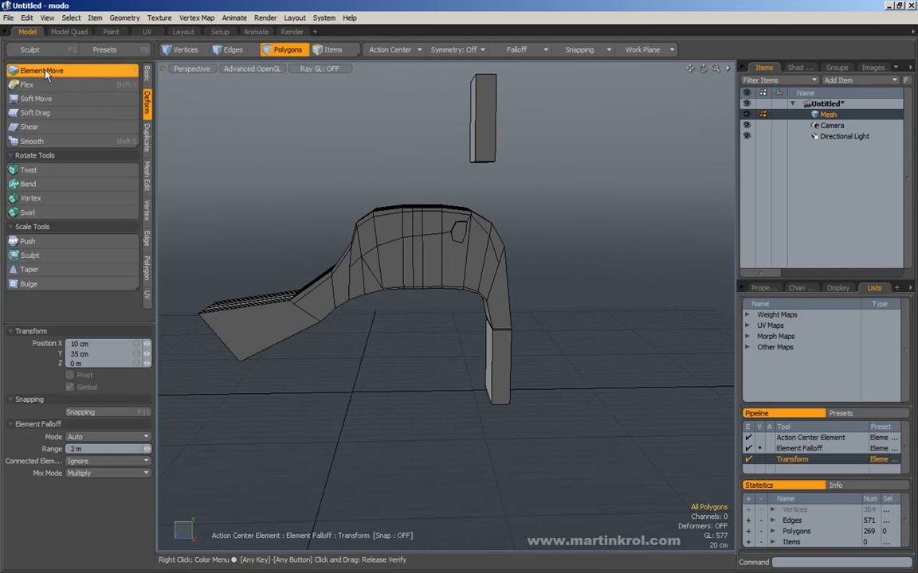
{"action": "scroll", "coordinate": [420, 221], "scroll_direction": "up", "scroll_amount": 2}
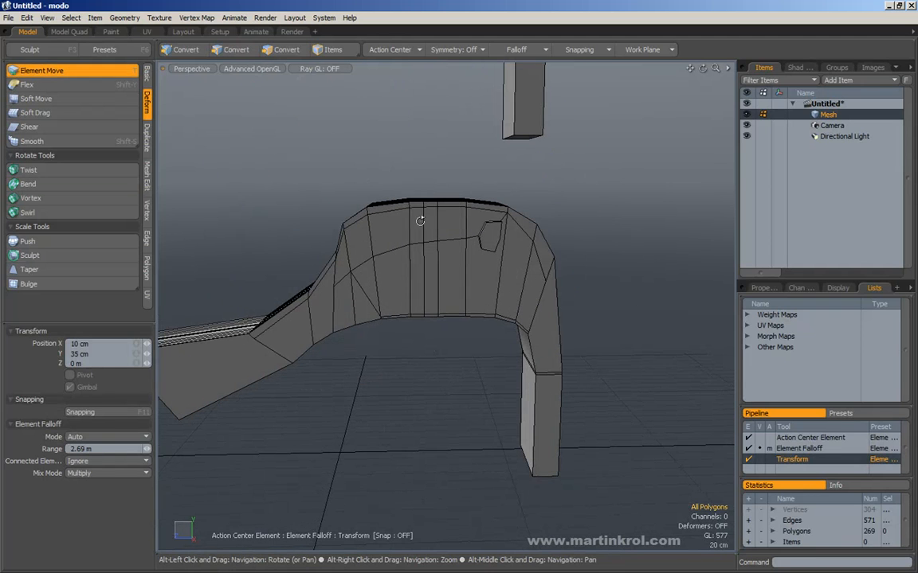
{"action": "left_click", "coordinate": [35, 69]}
{"action": "left_click", "coordinate": [36, 68]}
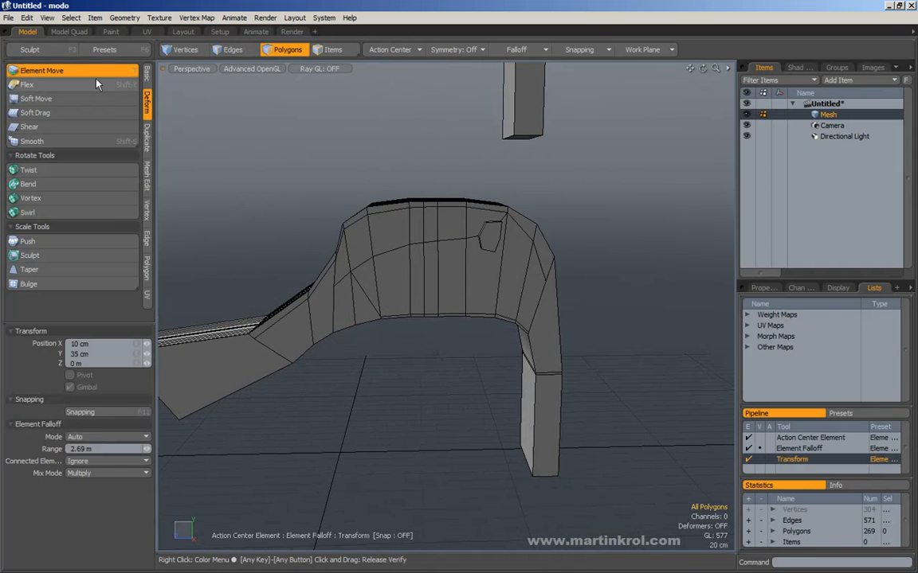
{"action": "left_click_drag", "start_coordinate": [303, 132], "coordinate": [343, 140], "text": "alt"}
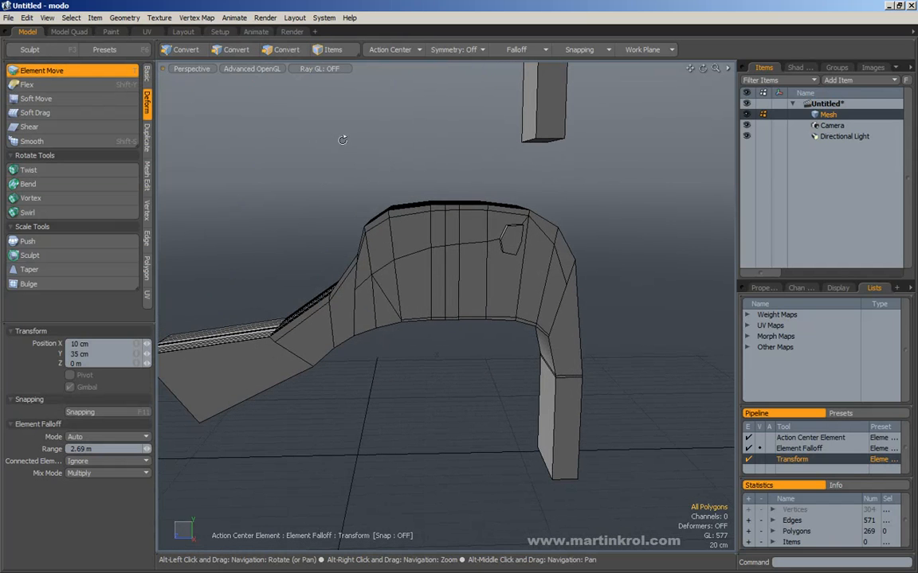
{"action": "scroll", "coordinate": [363, 166], "scroll_direction": "up", "scroll_amount": 1, "text": "alt"}
{"action": "right_click_drag", "start_coordinate": [419, 211], "coordinate": [393, 215]}
{"action": "left_click_drag", "start_coordinate": [391, 215], "coordinate": [434, 231]}
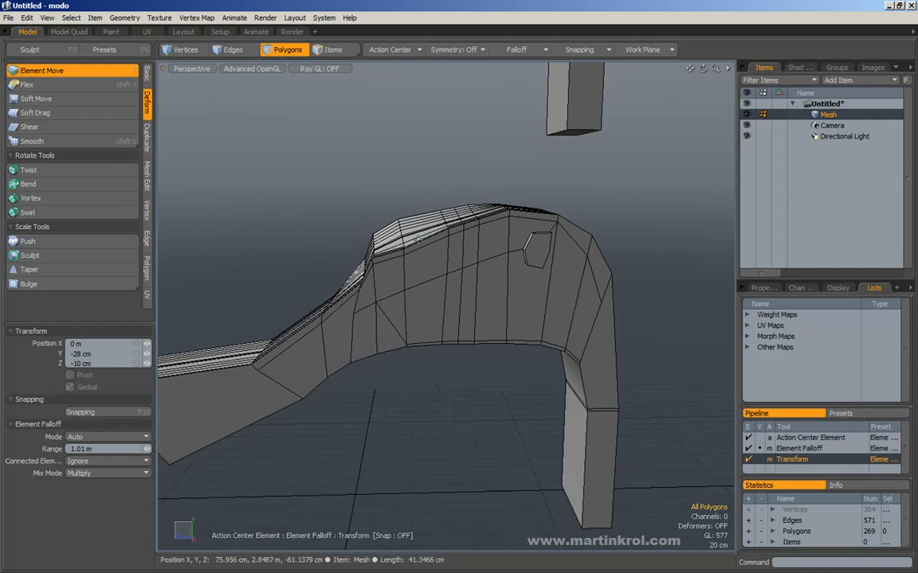
Shift top-rim elements by Y -5 cm with a 19 cm falloff range, and by Y 5 mm, Z 8.5 cm with a 1.625 m range.
{"action": "right_click_drag", "start_coordinate": [463, 225], "coordinate": [450, 234]}
{"action": "mouse_move", "coordinate": [450, 233]}
{"action": "left_mouse_down"}
{"action": "mouse_move", "coordinate": [443, 226]}
{"action": "mouse_move", "coordinate": [459, 229]}
{"action": "left_mouse_up"}
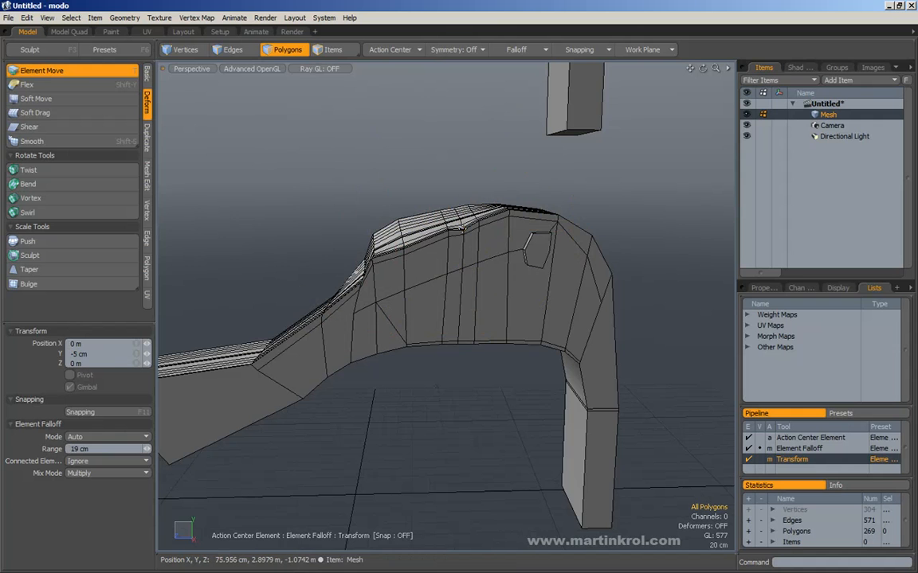
{"action": "mouse_move", "coordinate": [463, 227]}
{"action": "right_mouse_down"}
{"action": "mouse_move", "coordinate": [510, 231]}
{"action": "mouse_move", "coordinate": [466, 227]}
{"action": "right_mouse_up"}
{"action": "left_click_drag", "start_coordinate": [466, 227], "coordinate": [327, 205]}
{"action": "scroll", "coordinate": [448, 229], "scroll_direction": "down", "scroll_amount": 3}
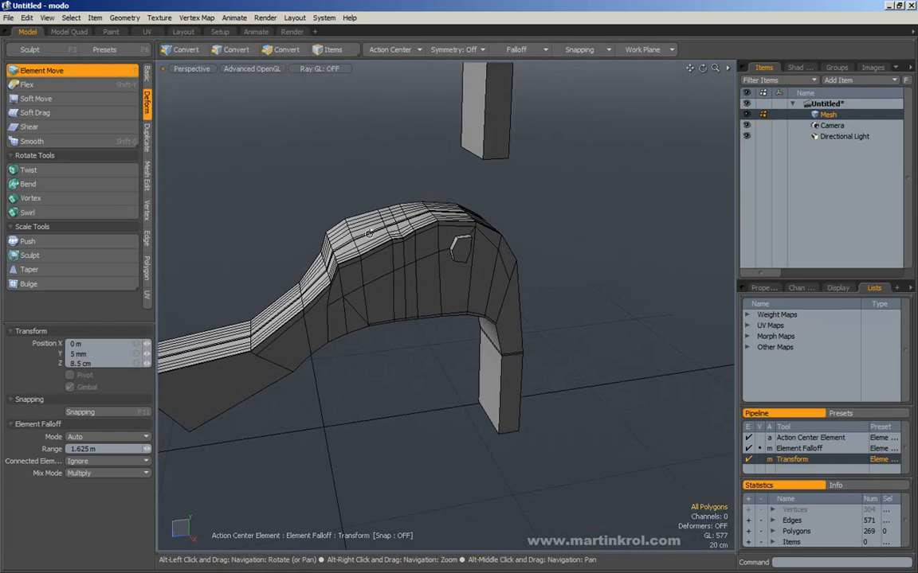
{"action": "left_click", "coordinate": [148, 171]}
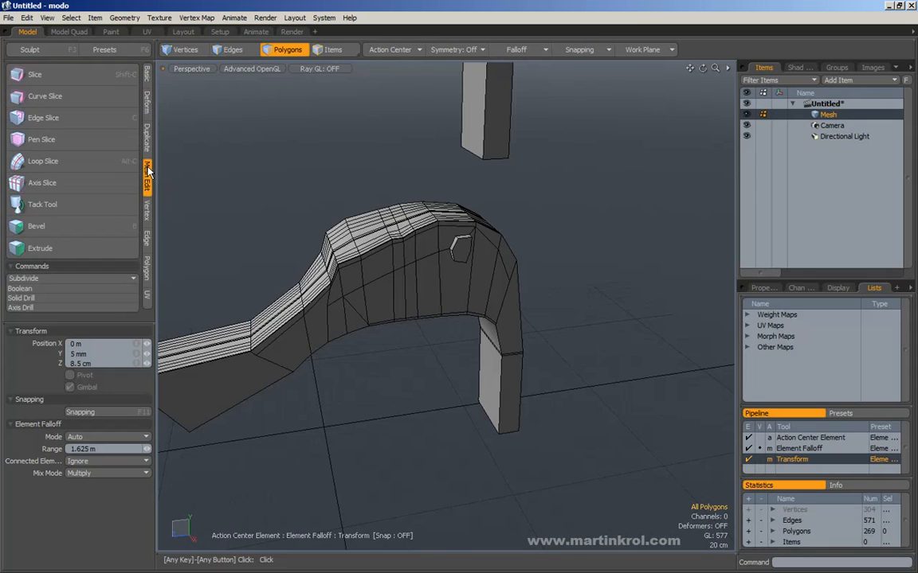
{"action": "left_click", "coordinate": [147, 143]}
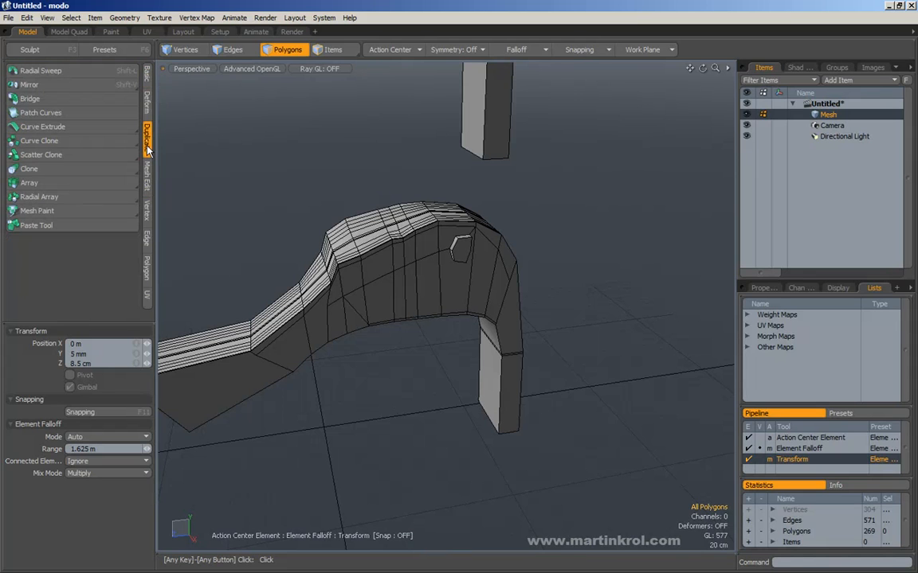
{"action": "left_click", "coordinate": [148, 103]}
{"action": "left_click", "coordinate": [146, 78]}
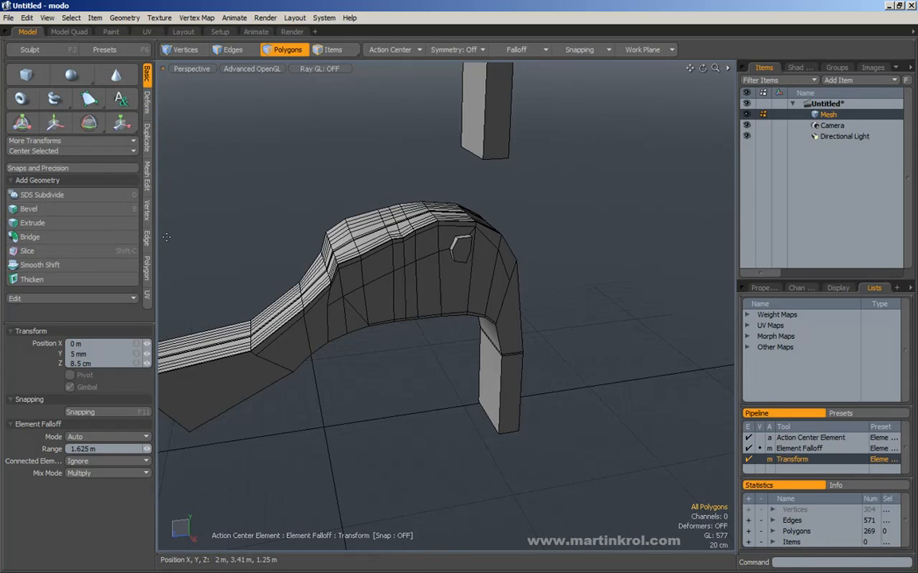
Bring up the polygon tools, leave Element Move and return to polygon selection.
{"action": "left_click", "coordinate": [146, 269]}
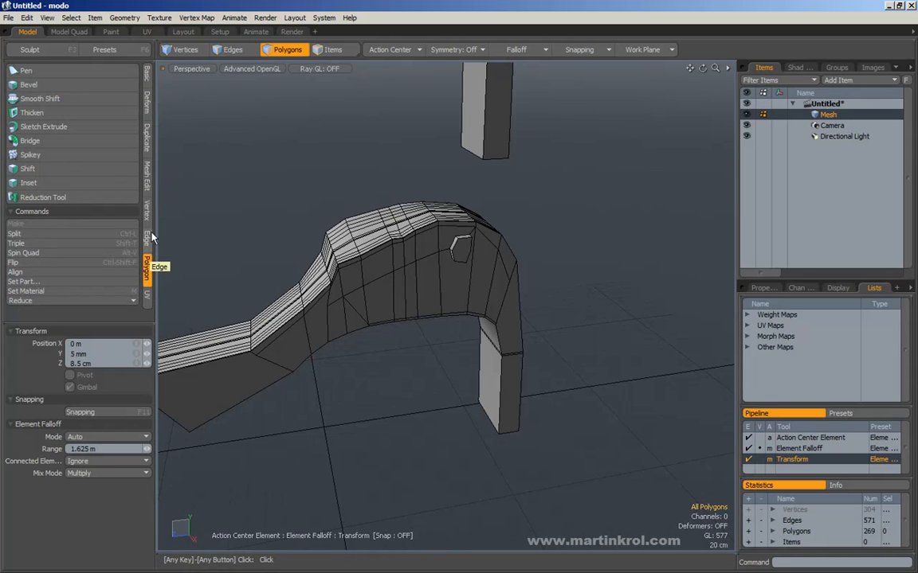
{"action": "left_click", "coordinate": [263, 48]}
{"action": "left_click", "coordinate": [253, 52]}
{"action": "left_click", "coordinate": [270, 52]}
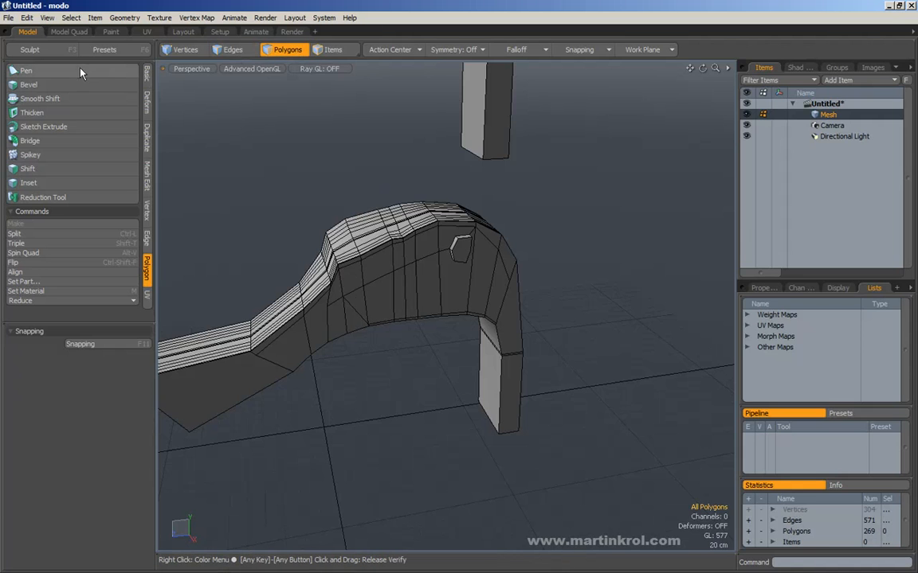
Draw an irregular twelve-point polygon with the Pen tool in the empty space beside the arch, wide below and narrow above.
{"action": "left_click", "coordinate": [38, 71]}
{"action": "left_click_drag", "start_coordinate": [504, 226], "coordinate": [350, 168], "text": "alt"}
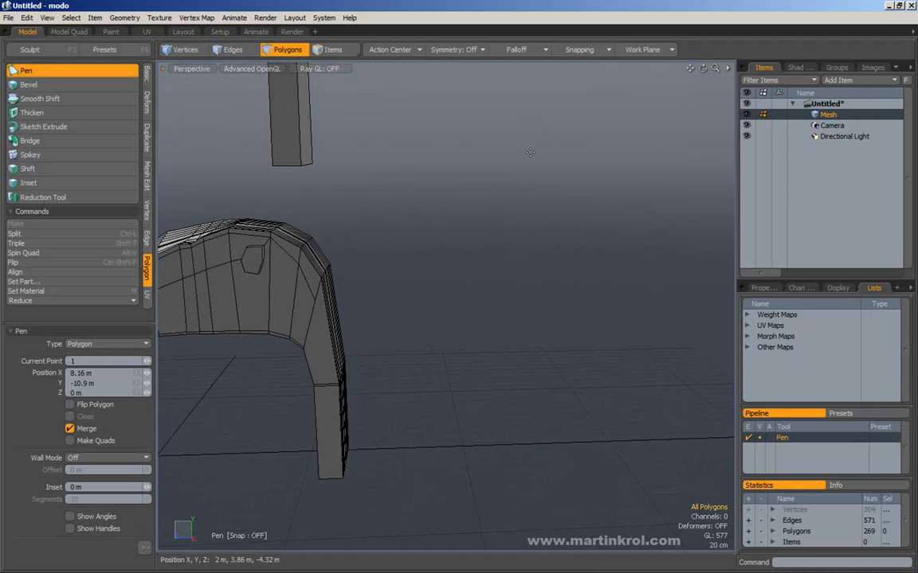
{"action": "left_click", "coordinate": [613, 229]}
{"action": "left_click", "coordinate": [571, 256]}
{"action": "left_click", "coordinate": [562, 334]}
{"action": "left_click", "coordinate": [560, 386]}
{"action": "left_click", "coordinate": [499, 404]}
{"action": "left_click", "coordinate": [468, 336]}
{"action": "left_click", "coordinate": [513, 265]}
{"action": "left_click", "coordinate": [550, 276]}
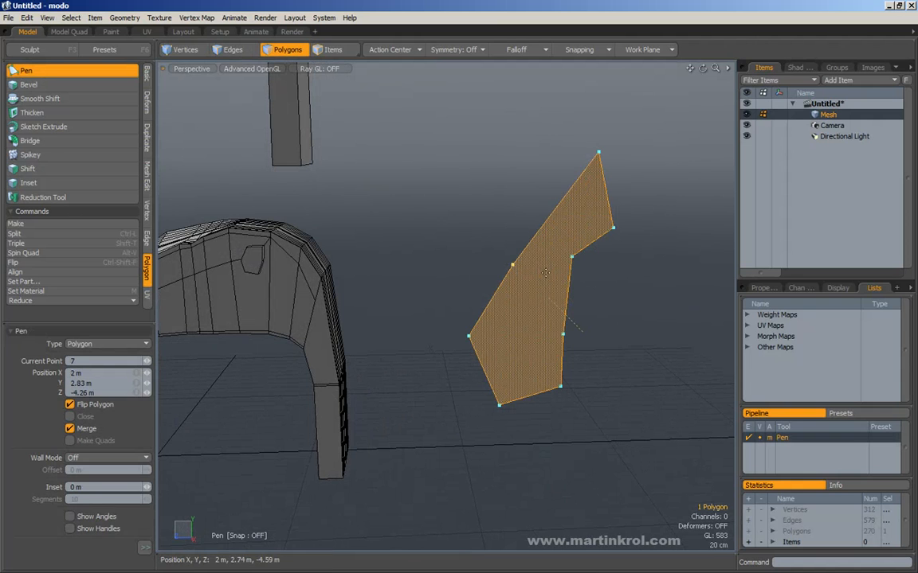
{"action": "left_click", "coordinate": [567, 217]}
{"action": "left_click", "coordinate": [594, 216]}
{"action": "left_click", "coordinate": [588, 167]}
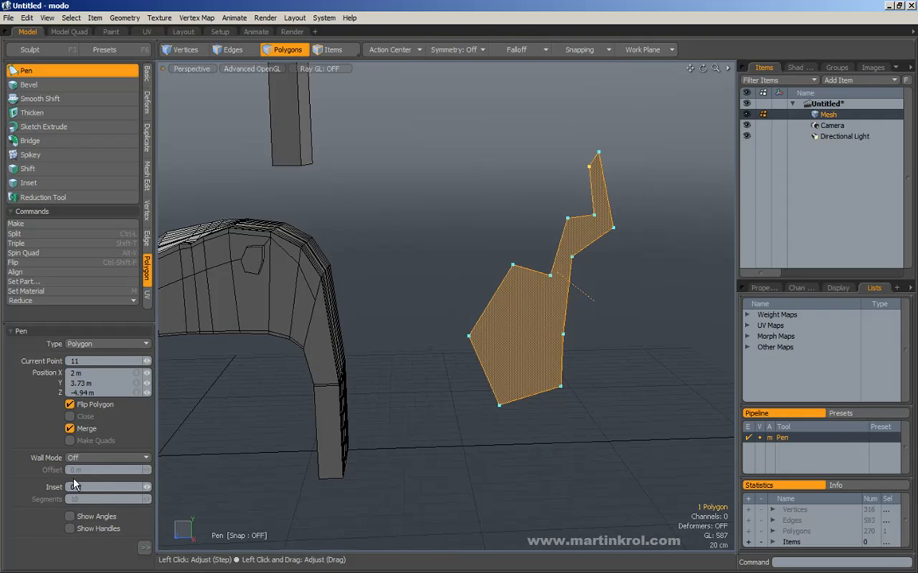
Display the corner angles of the pen polygon and hide them again.
{"action": "left_click_drag", "start_coordinate": [84, 326], "coordinate": [83, 285]}
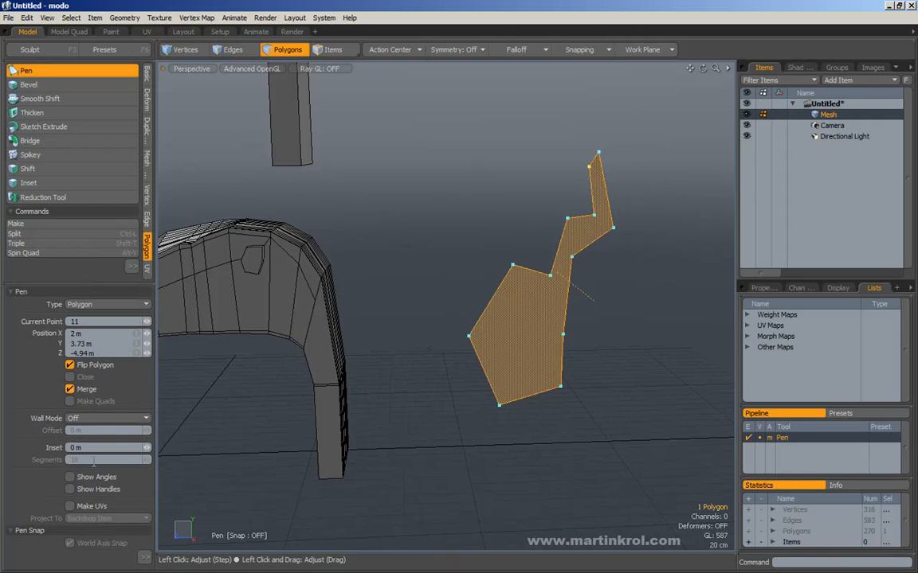
{"action": "left_click", "coordinate": [70, 476]}
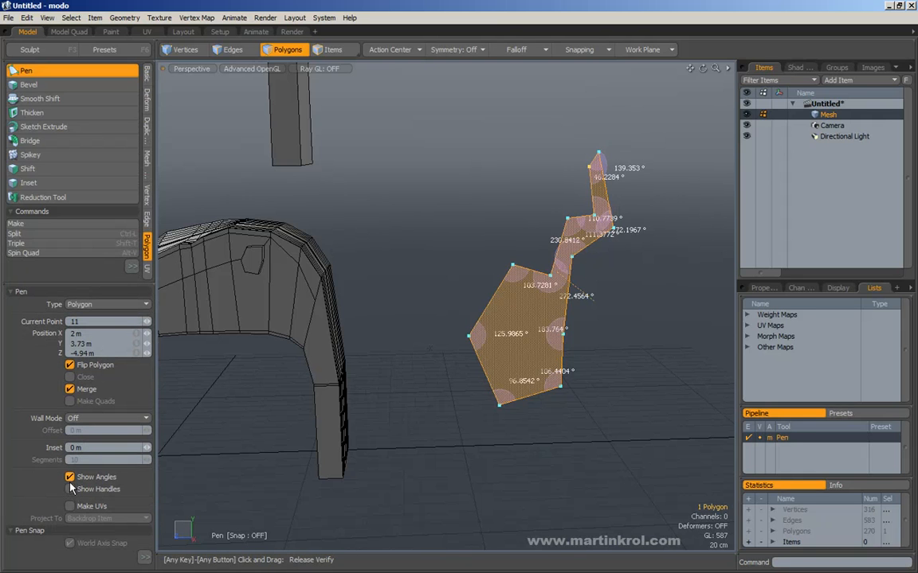
{"action": "left_click", "coordinate": [70, 476]}
{"action": "left_click_drag", "start_coordinate": [494, 346], "coordinate": [340, 349], "text": "alt"}
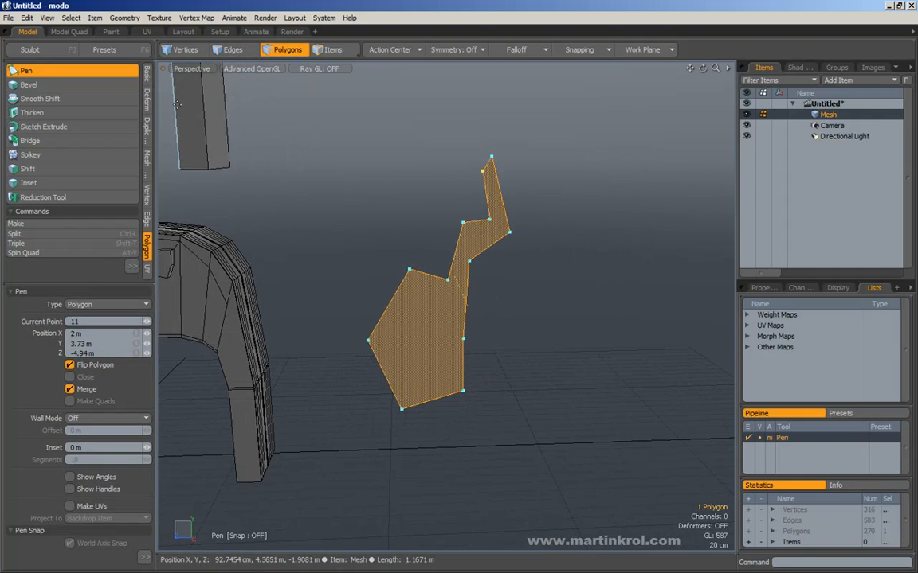
Enable snapping, reveal the Pen Snap options and add another polygon point level with the topmost one.
{"action": "left_click", "coordinate": [32, 291]}
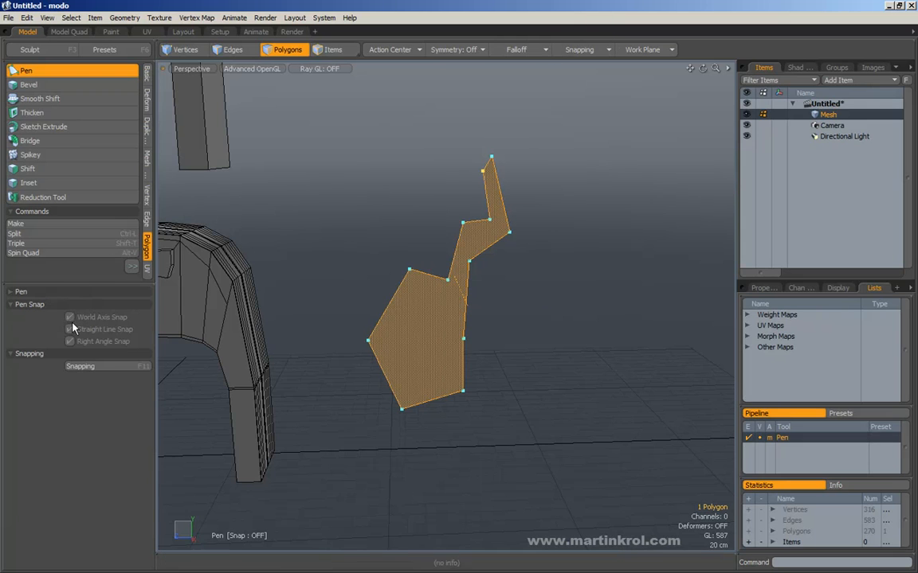
{"action": "left_click", "coordinate": [57, 294]}
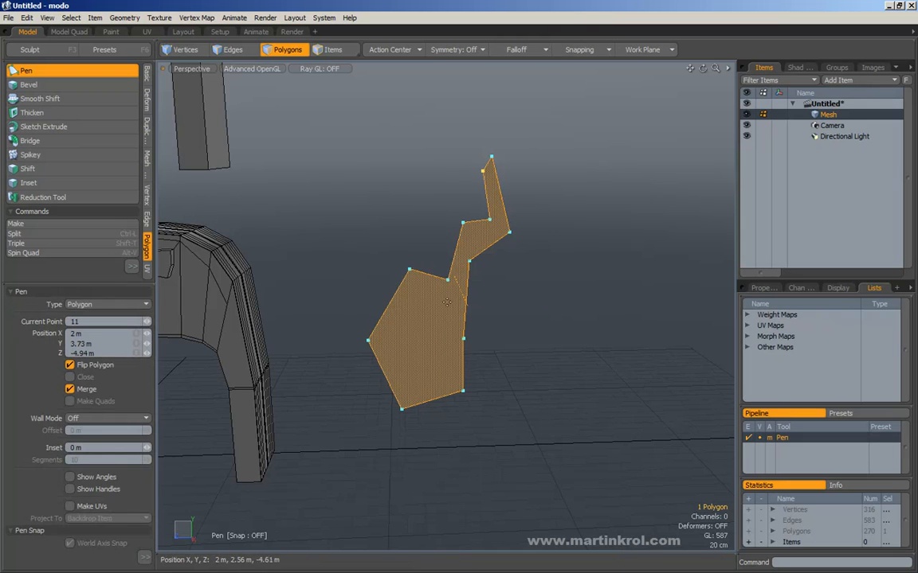
{"action": "left_click", "coordinate": [578, 51]}
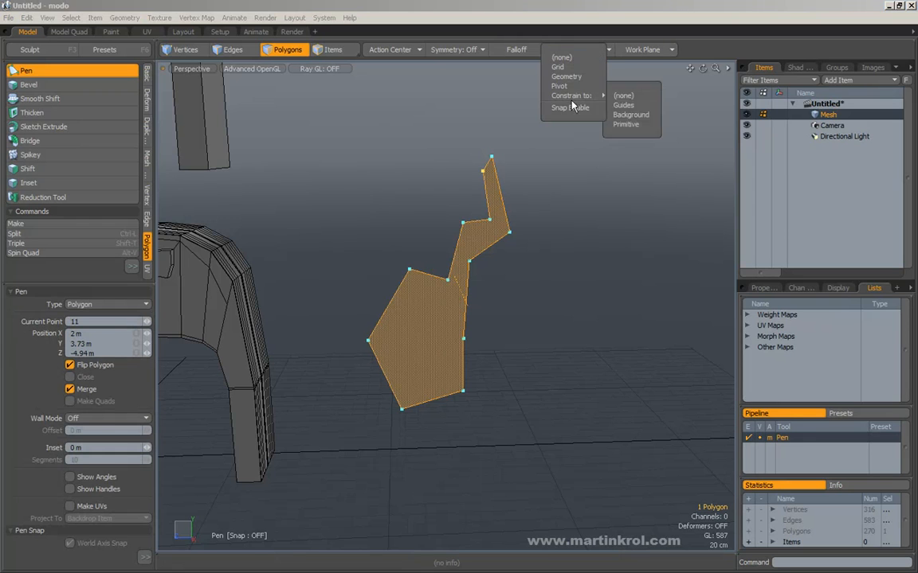
{"action": "left_click", "coordinate": [580, 165]}
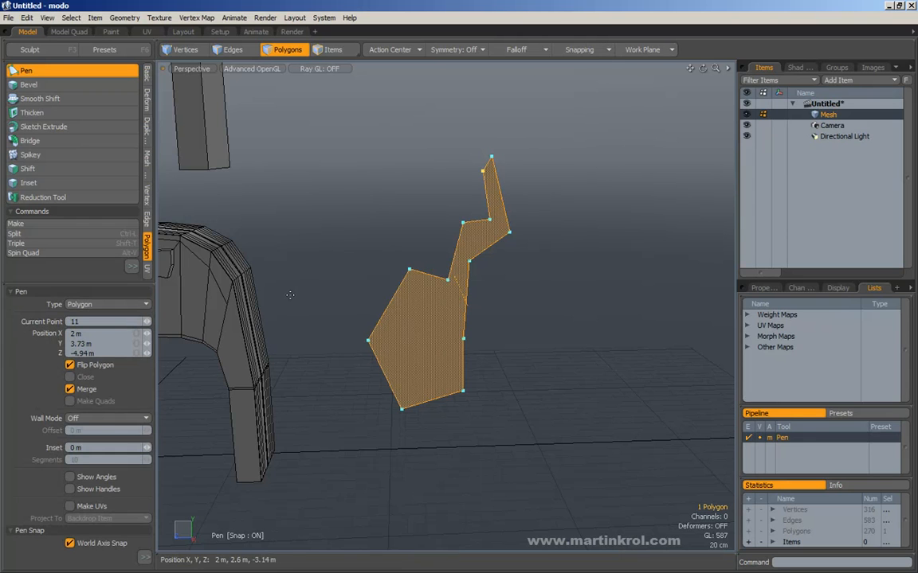
{"action": "left_click", "coordinate": [63, 292]}
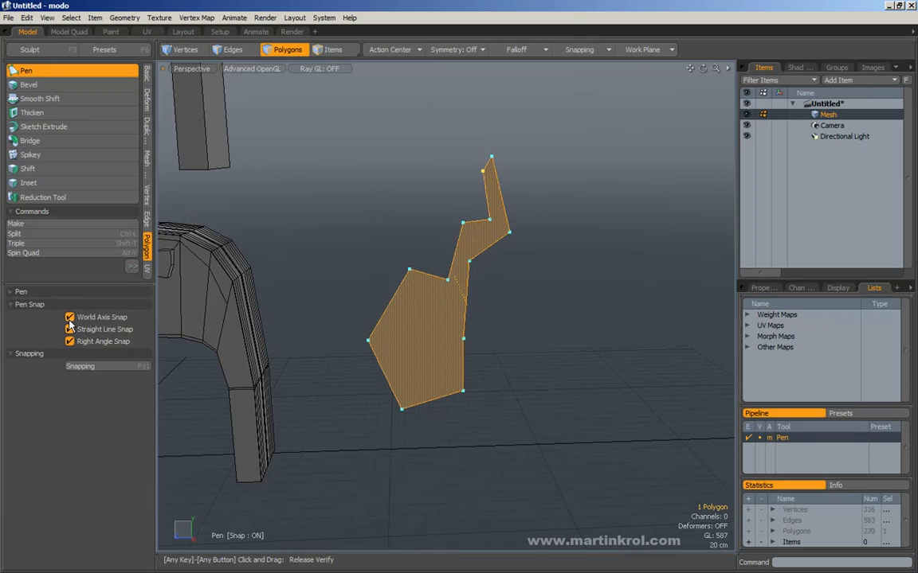
{"action": "mouse_move", "coordinate": [440, 156]}
{"action": "left_mouse_down"}
{"action": "mouse_move", "coordinate": [477, 134]}
{"action": "mouse_move", "coordinate": [451, 157]}
{"action": "left_mouse_up"}
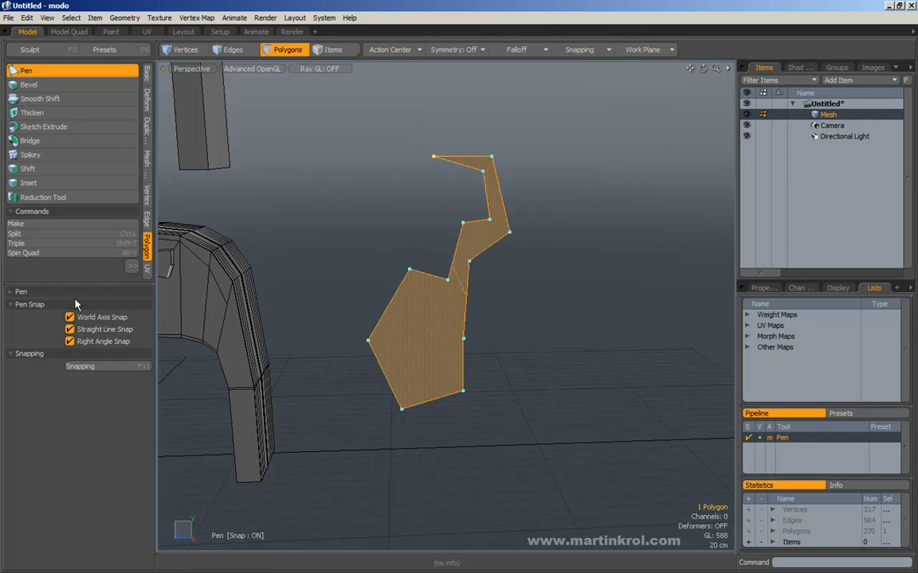
Turn off snapping for the Pen tool.
{"action": "left_click", "coordinate": [582, 51]}
{"action": "left_click", "coordinate": [579, 49]}
{"action": "left_click", "coordinate": [579, 50]}
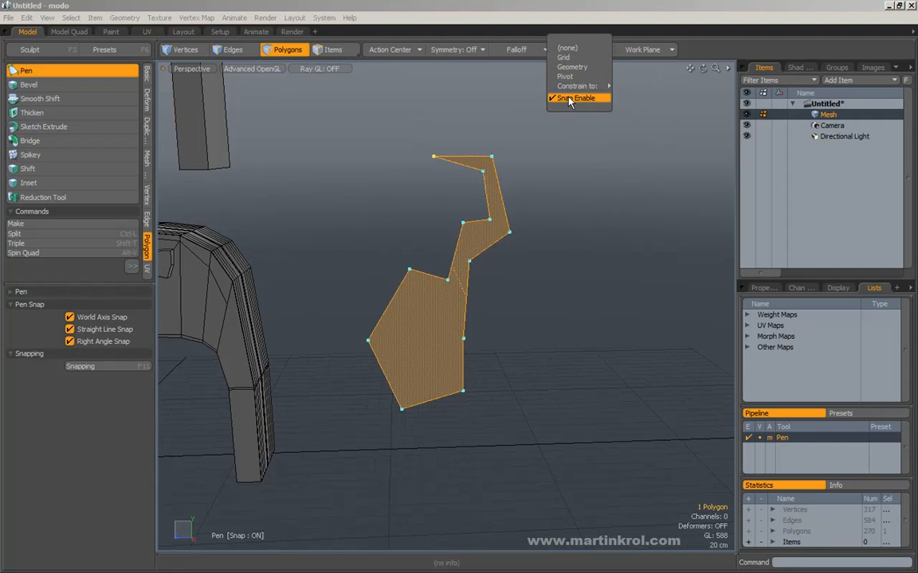
{"action": "left_click", "coordinate": [570, 99]}
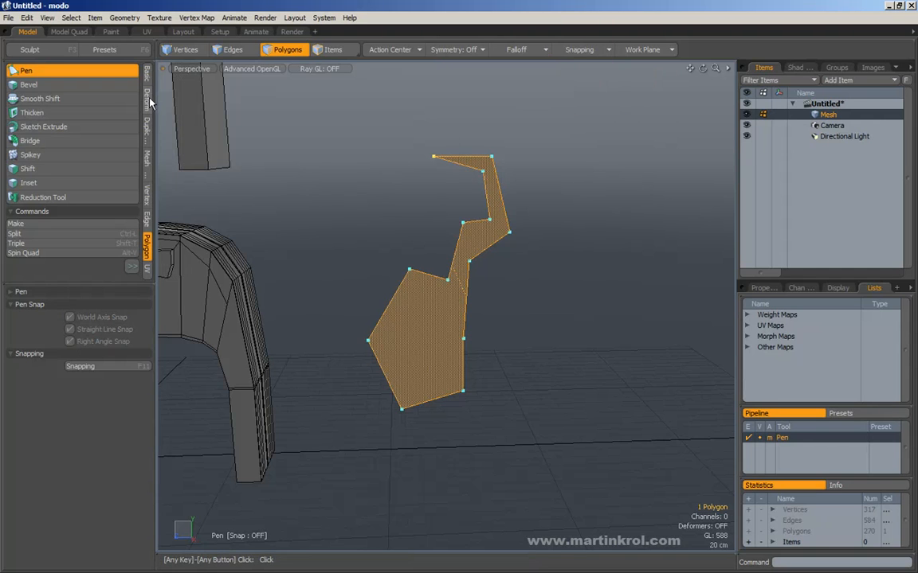
Radially sweep the pen polygon into a revolved solid around the Y axis with a count of 24.
{"action": "left_click", "coordinate": [147, 127]}
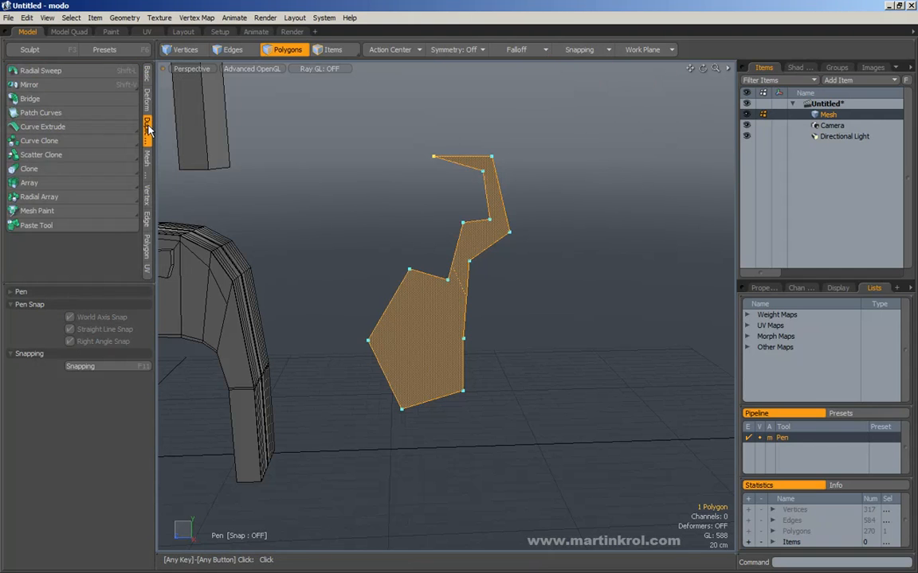
{"action": "left_click", "coordinate": [48, 71]}
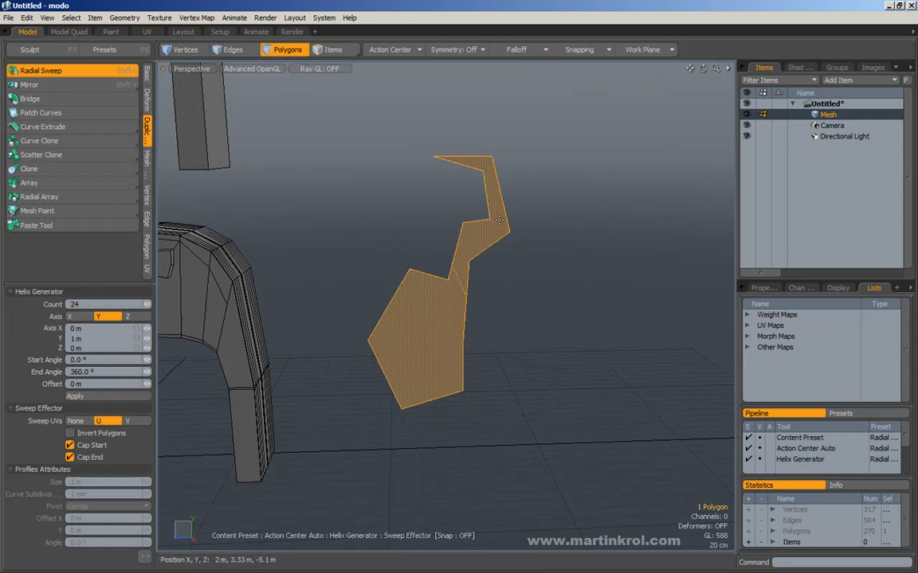
{"action": "left_click_drag", "start_coordinate": [489, 185], "coordinate": [546, 166], "text": "alt"}
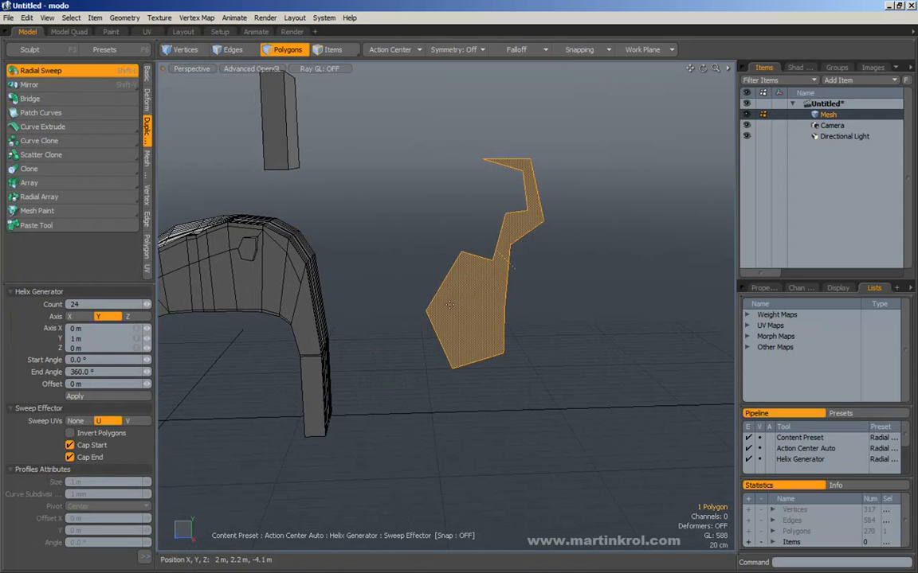
{"action": "left_click", "coordinate": [414, 311]}
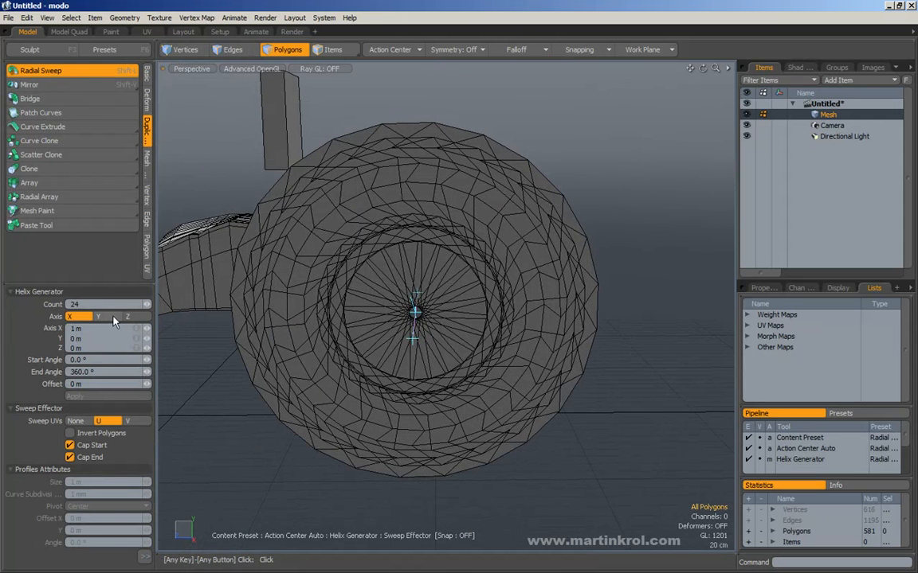
{"action": "left_click", "coordinate": [98, 316]}
{"action": "left_click_drag", "start_coordinate": [414, 302], "coordinate": [442, 302], "text": "alt"}
{"action": "left_click_drag", "start_coordinate": [348, 417], "coordinate": [339, 303], "text": "alt"}
Set the radial sweep's count to 18, its start angle to 52.9° and its end angle to 343.2°.
{"action": "mouse_move", "coordinate": [148, 304]}
{"action": "left_mouse_down"}
{"action": "mouse_move", "coordinate": [116, 304]}
{"action": "mouse_move", "coordinate": [140, 304]}
{"action": "left_mouse_up"}
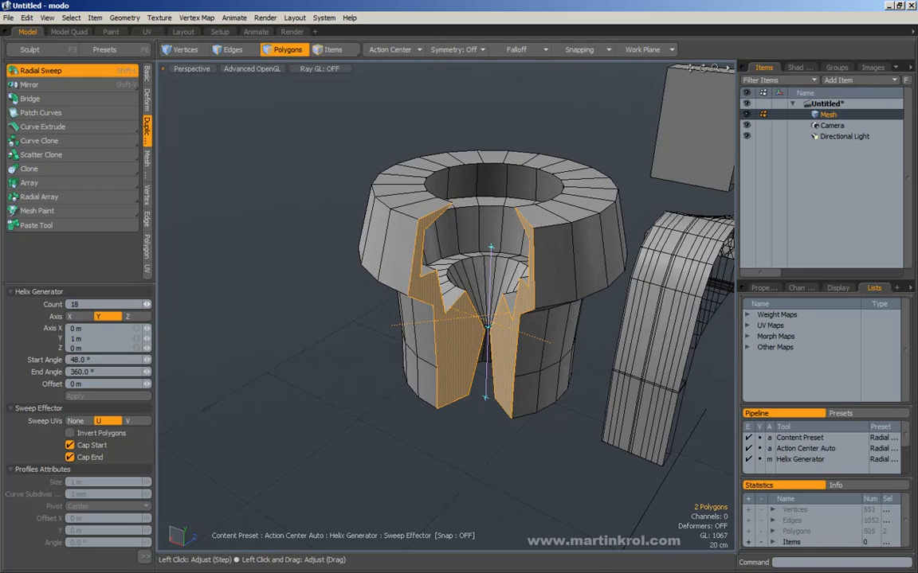
{"action": "left_click_drag", "start_coordinate": [148, 360], "coordinate": [139, 372]}
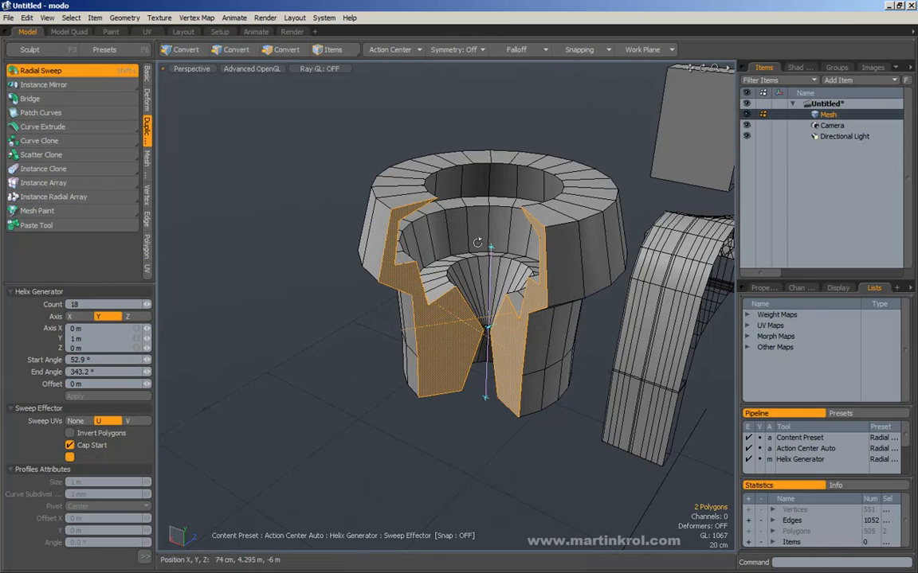
{"action": "left_click_drag", "start_coordinate": [479, 242], "coordinate": [402, 248], "text": "alt+shift"}
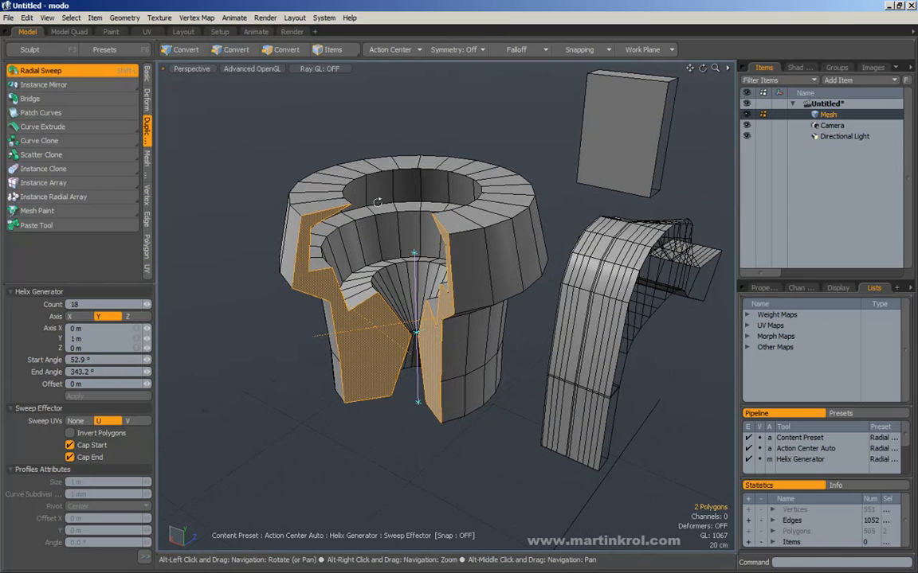
Move the radial sweep's centre upward along its axis, then finish the sweep and clear the polygon selection.
{"action": "left_click", "coordinate": [405, 50]}
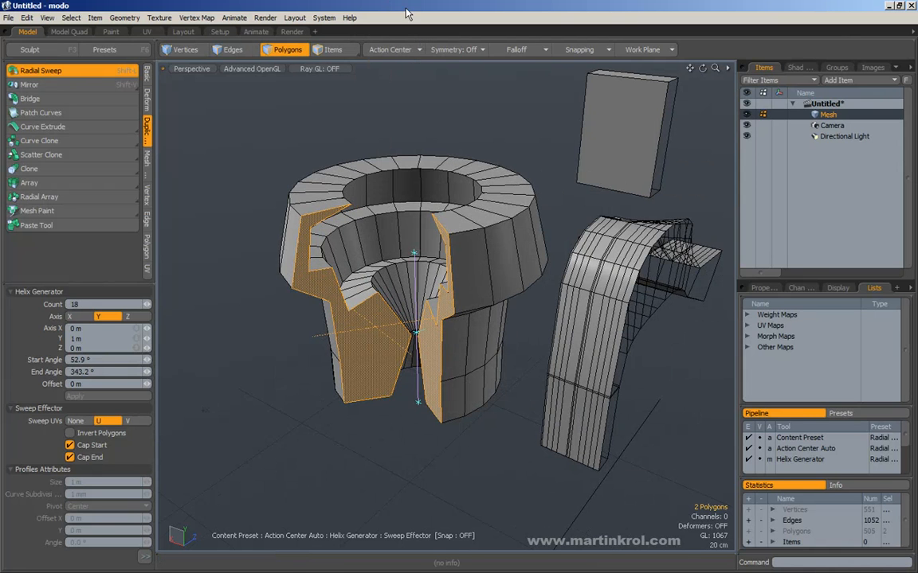
{"action": "left_click_drag", "start_coordinate": [415, 337], "coordinate": [407, 194]}
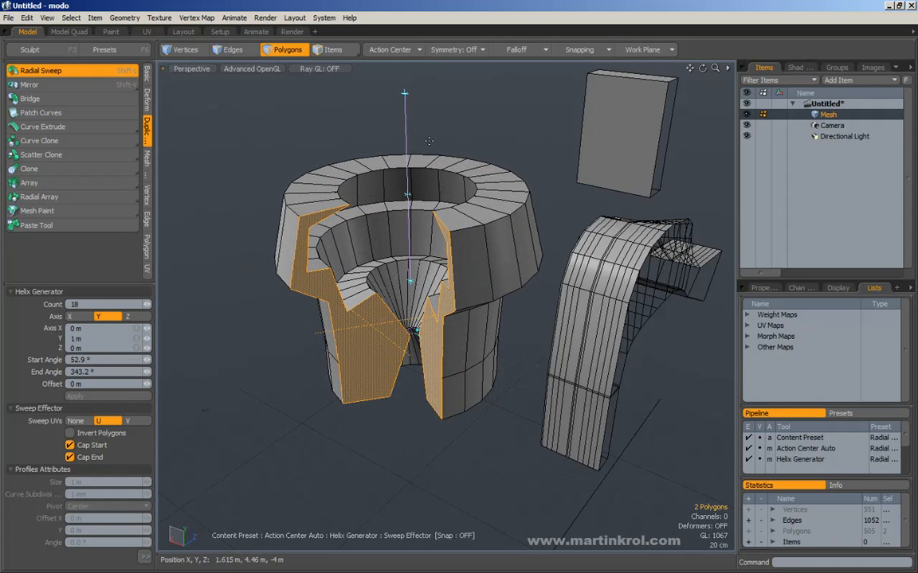
{"action": "key", "text": "q"}
{"action": "left_click", "coordinate": [457, 123]}
Examine the swept solid beside the arch and the three floating boxes from several angles.
{"action": "scroll", "coordinate": [446, 137], "scroll_direction": "down", "scroll_amount": 3}
{"action": "middle_click_drag", "start_coordinate": [432, 155], "coordinate": [365, 290], "text": "alt"}
{"action": "scroll", "coordinate": [365, 290], "scroll_direction": "down", "scroll_amount": 3}
{"action": "left_click_drag", "start_coordinate": [364, 290], "coordinate": [428, 351], "text": "alt"}
{"action": "scroll", "coordinate": [436, 353], "scroll_direction": "up", "scroll_amount": 2}
{"action": "left_click_drag", "start_coordinate": [516, 275], "coordinate": [522, 286], "text": "alt"}
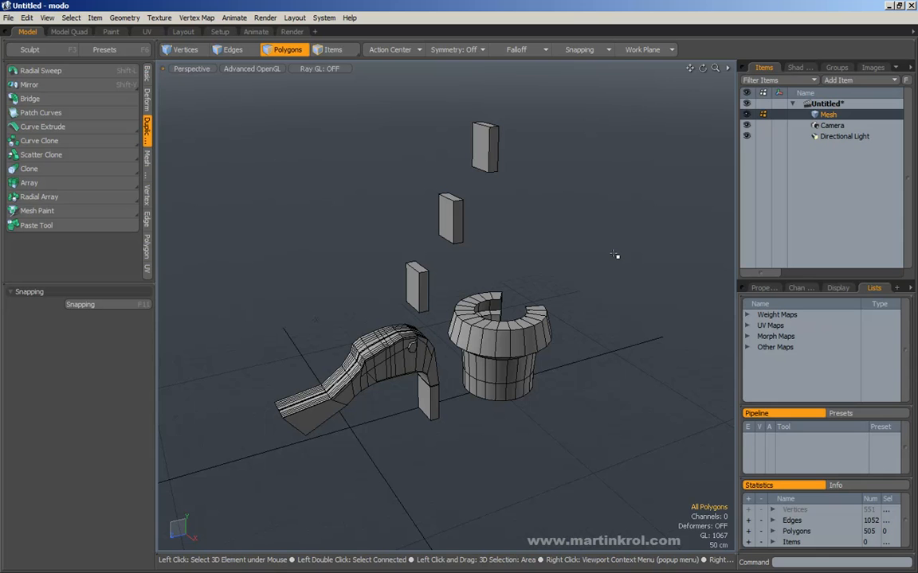
{"action": "left_click_drag", "start_coordinate": [477, 264], "coordinate": [549, 261], "text": "alt"}
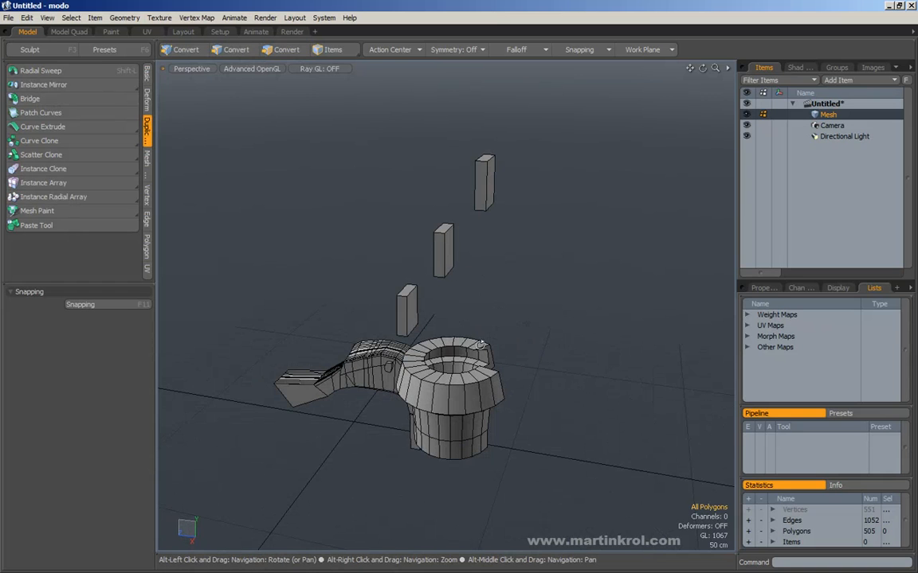
{"action": "middle_click_drag", "start_coordinate": [509, 348], "coordinate": [465, 283], "text": "alt"}
{"action": "scroll", "coordinate": [465, 283], "scroll_direction": "up", "scroll_amount": 3, "text": "alt"}
{"action": "left_click_drag", "start_coordinate": [465, 283], "coordinate": [260, 336], "text": "alt"}
Bevel the large side face of the topmost floating box outward with a shift of 58 cm.
{"action": "left_click", "coordinate": [396, 327]}
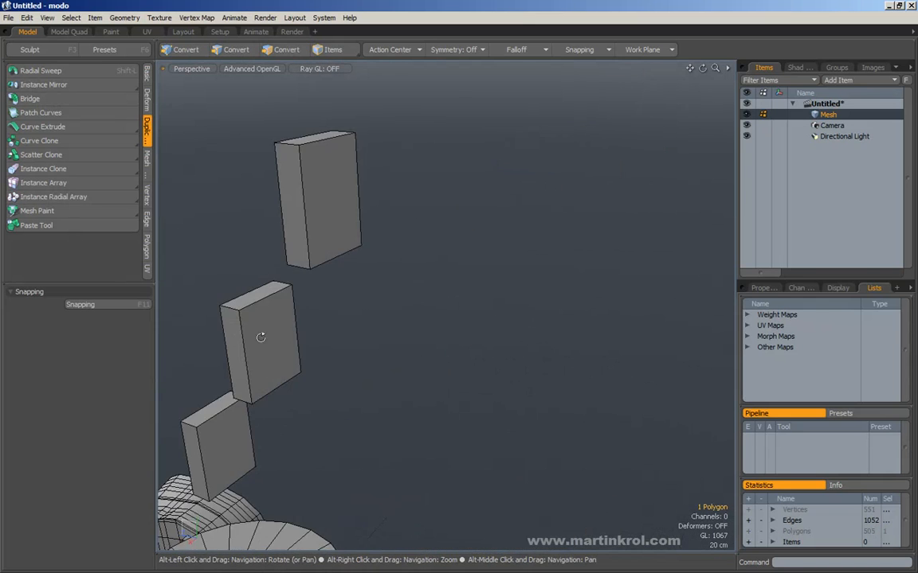
{"action": "middle_click_drag", "start_coordinate": [260, 336], "coordinate": [289, 395], "text": "alt"}
{"action": "left_click", "coordinate": [376, 279]}
{"action": "left_click_drag", "start_coordinate": [377, 279], "coordinate": [232, 173], "text": "alt"}
{"action": "key", "text": "w"}
{"action": "key", "text": "space"}
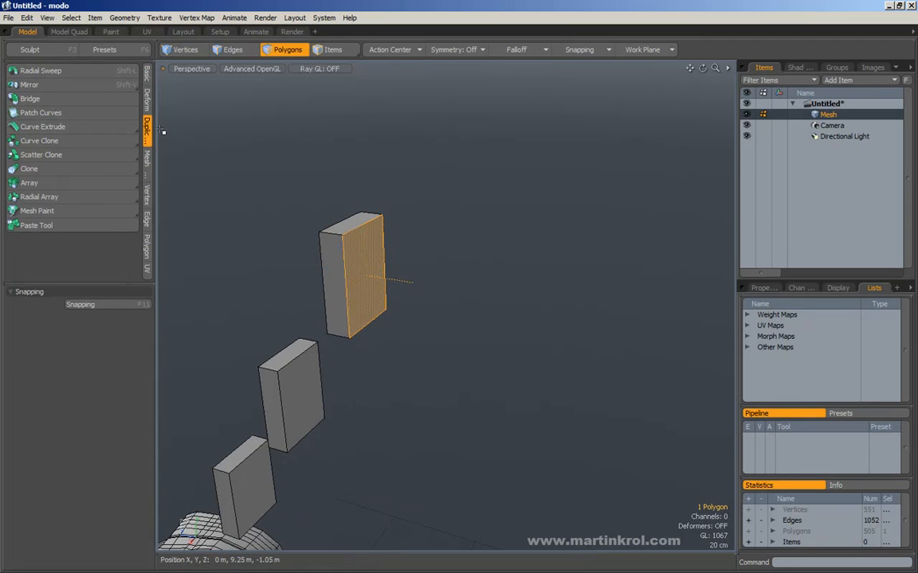
{"action": "left_click", "coordinate": [147, 247]}
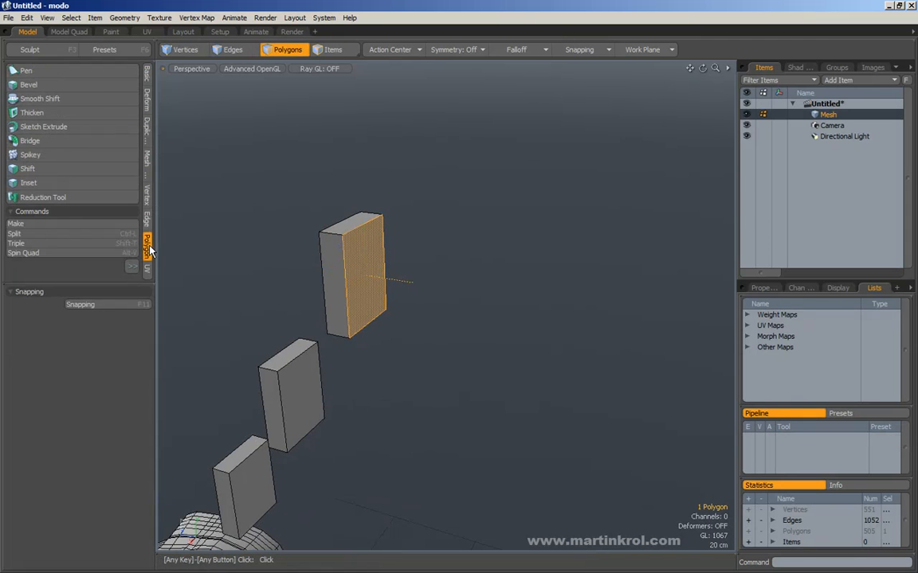
{"action": "left_click", "coordinate": [147, 75]}
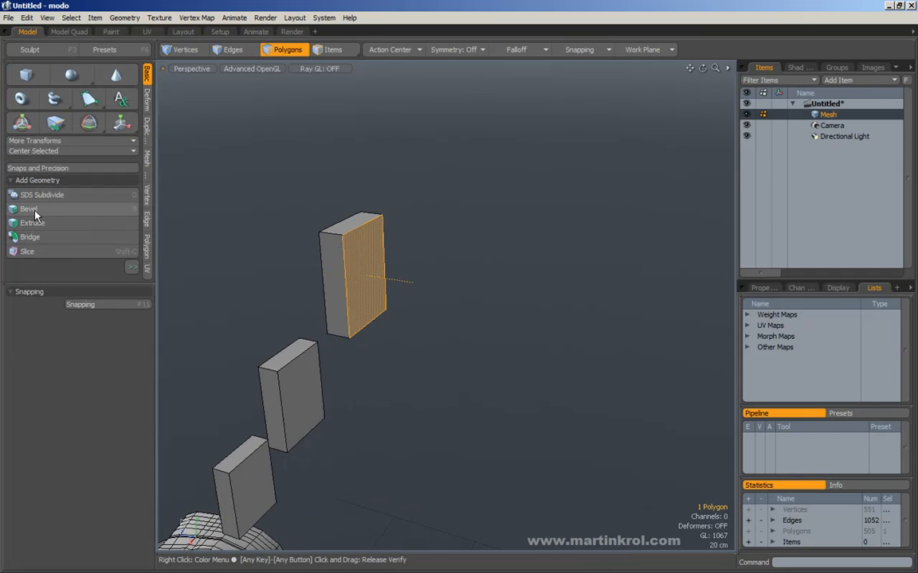
{"action": "left_click", "coordinate": [32, 209]}
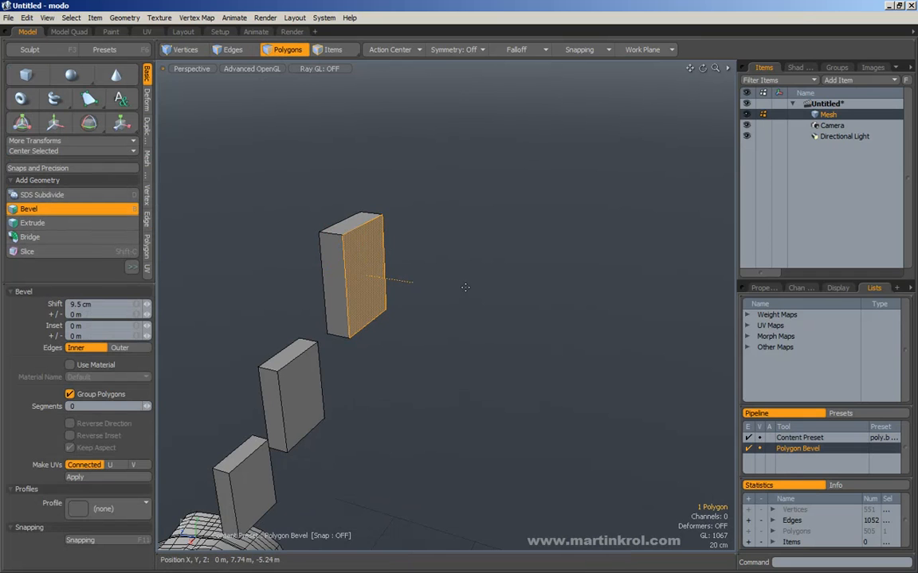
{"action": "left_click_drag", "start_coordinate": [406, 286], "coordinate": [460, 289]}
{"action": "middle_click_drag", "start_coordinate": [440, 294], "coordinate": [455, 257], "text": "alt"}
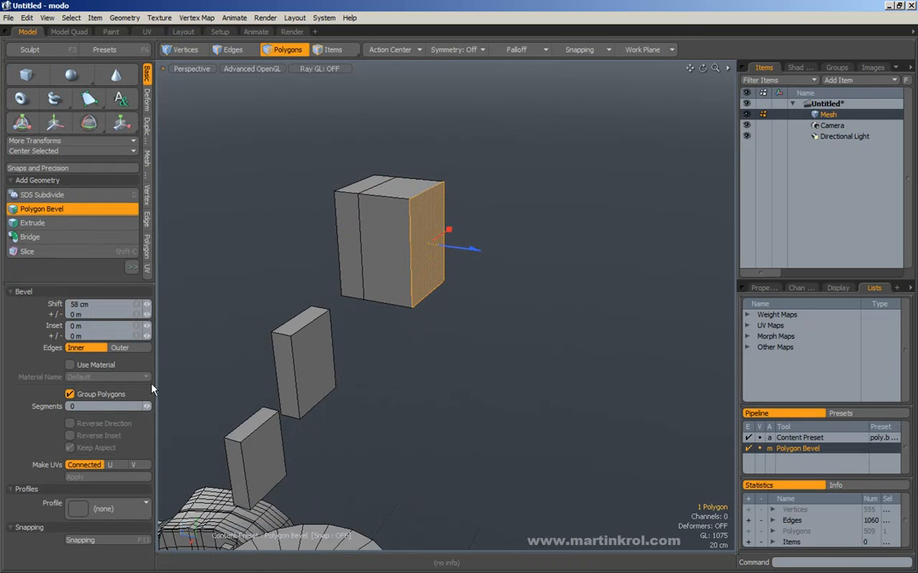
Apply the Beading_Two preset profile to the topmost box's bevel and reduce its shift to 47.5 cm.
{"action": "left_click", "coordinate": [30, 293]}
{"action": "left_click", "coordinate": [27, 293]}
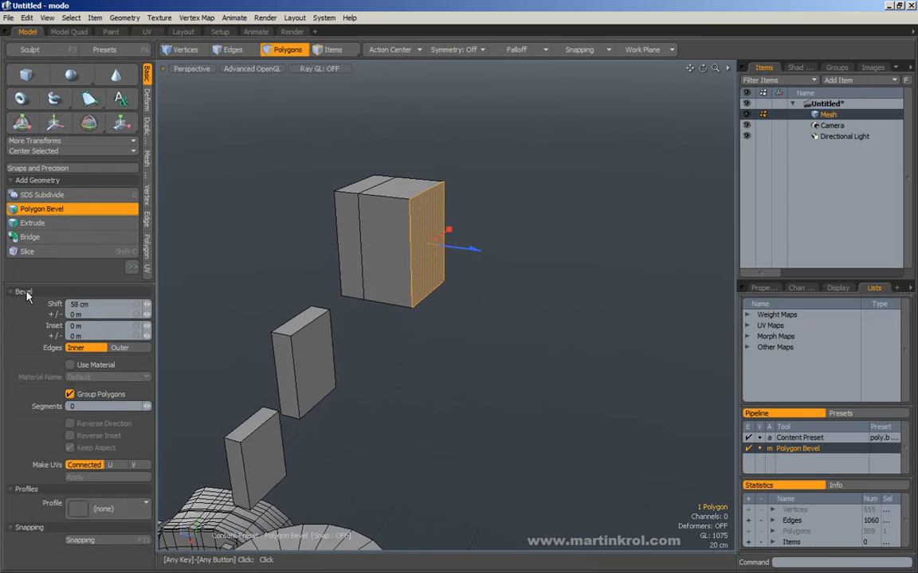
{"action": "left_click", "coordinate": [28, 293]}
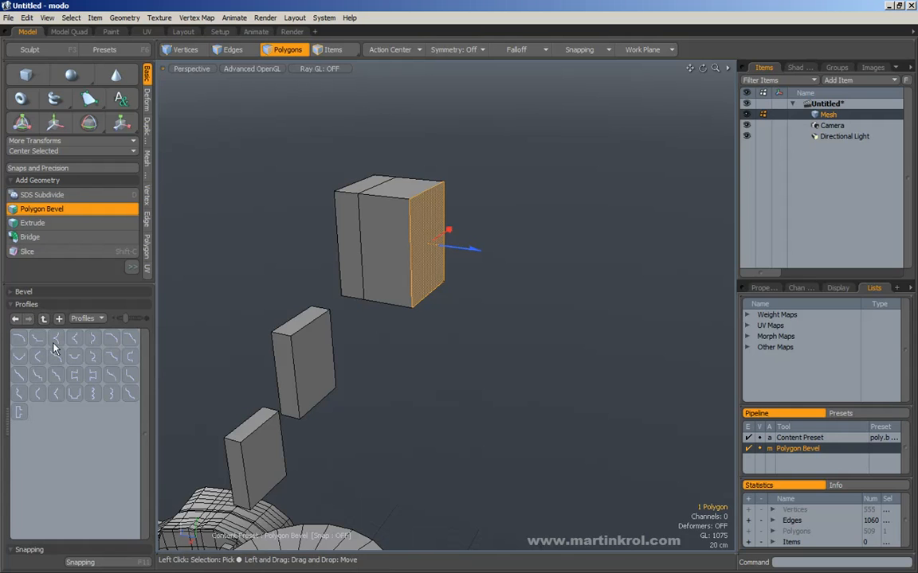
{"action": "left_click", "coordinate": [39, 293]}
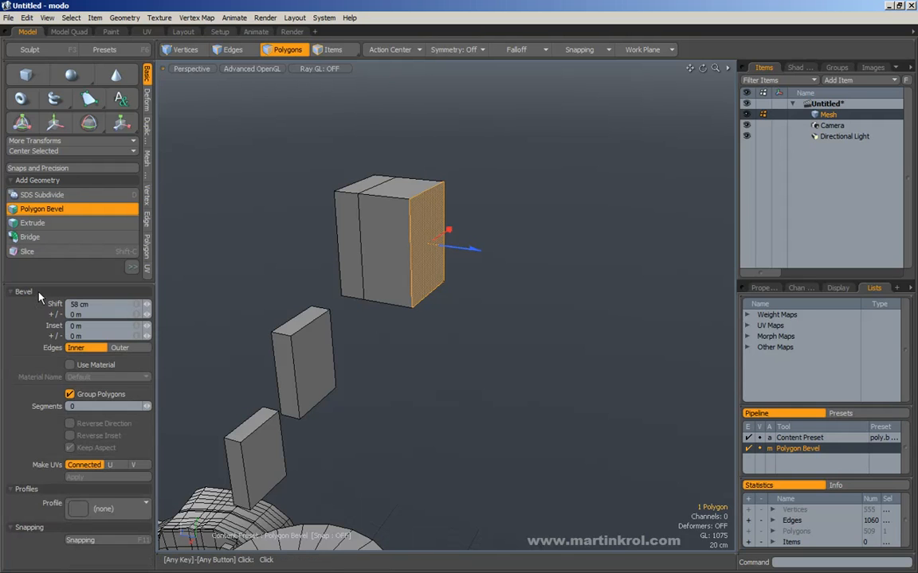
{"action": "left_click", "coordinate": [78, 510]}
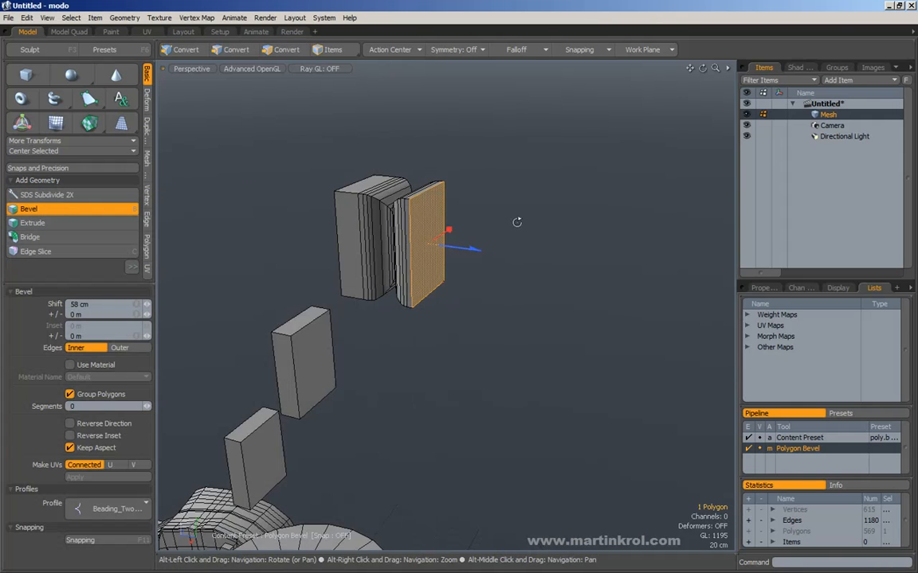
{"action": "left_click_drag", "start_coordinate": [517, 220], "coordinate": [469, 262], "text": "alt"}
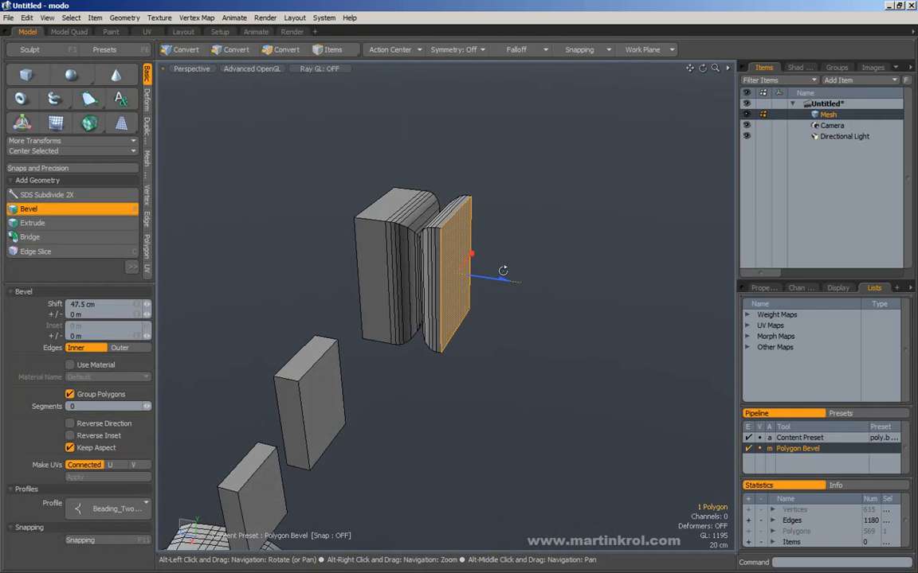
Try several other preset profiles in turn on the topmost box's bevel and adjust its depth.
{"action": "left_click", "coordinate": [57, 292]}
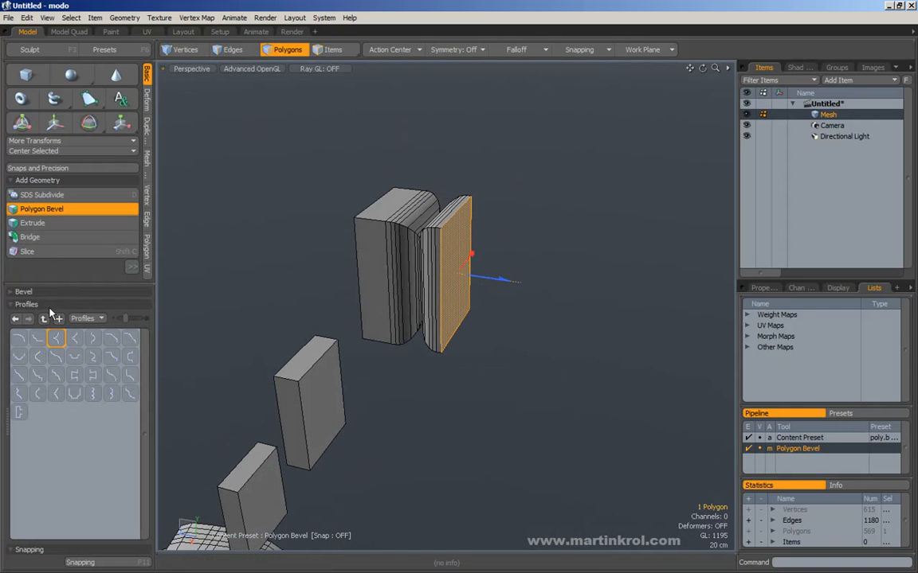
{"action": "left_click", "coordinate": [75, 342]}
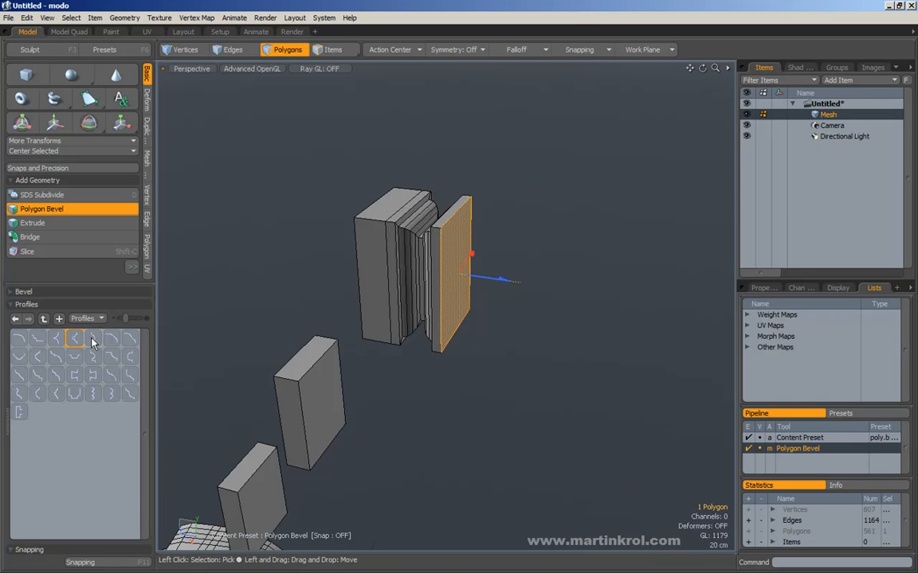
{"action": "left_click", "coordinate": [93, 341]}
{"action": "left_click", "coordinate": [111, 340]}
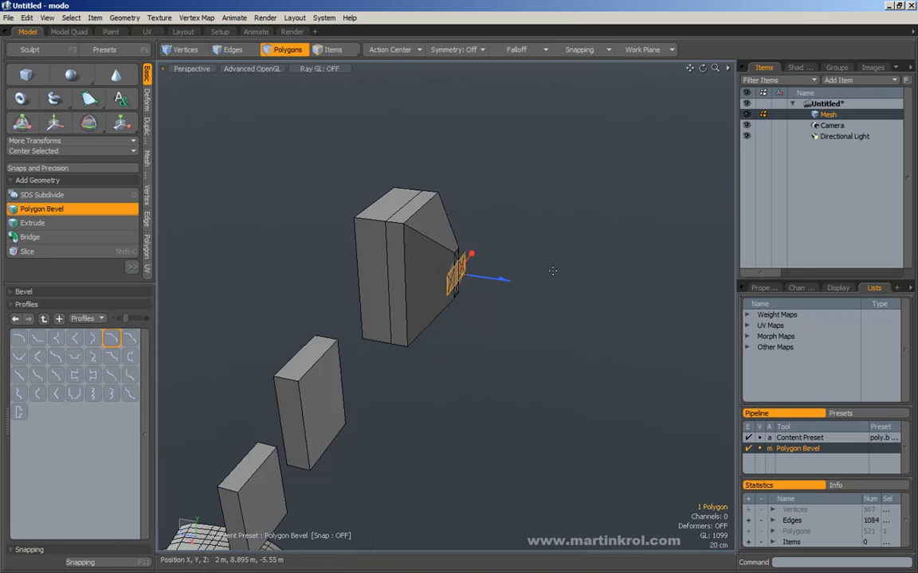
{"action": "scroll", "coordinate": [487, 270], "scroll_direction": "up", "scroll_amount": 4, "text": "alt"}
{"action": "left_click_drag", "start_coordinate": [488, 270], "coordinate": [462, 283], "text": "alt"}
{"action": "left_click_drag", "start_coordinate": [472, 292], "coordinate": [196, 312], "text": "alt"}
{"action": "left_click", "coordinate": [130, 338]}
{"action": "left_click_drag", "start_coordinate": [509, 307], "coordinate": [387, 93], "text": "alt"}
{"action": "left_click_drag", "start_coordinate": [395, 206], "coordinate": [477, 283], "text": "alt"}
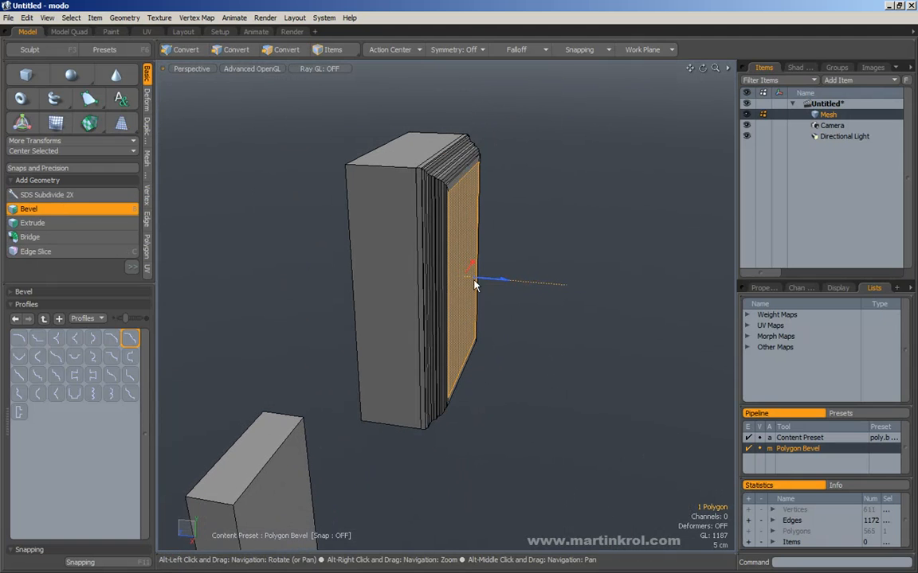
Switch the bevel to the profile with three rounded ridges, adjust its depth and finish the bevel.
{"action": "left_click", "coordinate": [105, 395]}
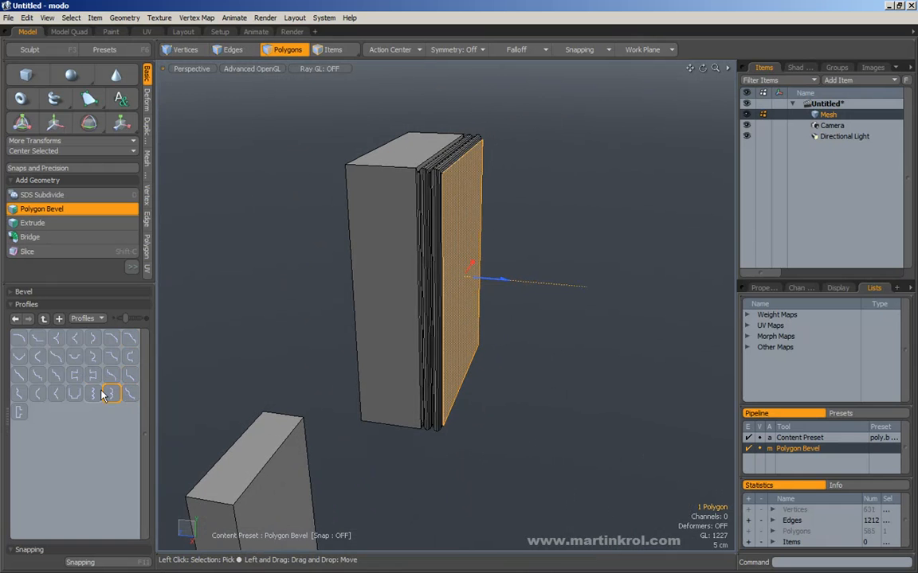
{"action": "left_click_drag", "start_coordinate": [486, 274], "coordinate": [477, 323]}
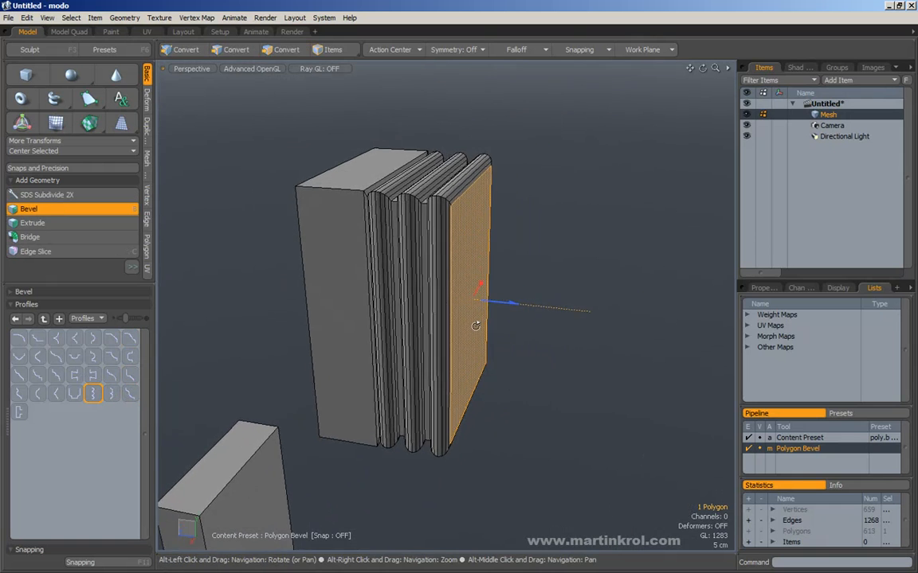
{"action": "key", "text": "space"}
Bevel the same face outward a second time with the three-ridged profile.
{"action": "scroll", "coordinate": [501, 260], "scroll_direction": "down", "scroll_amount": 2}
{"action": "left_click_drag", "start_coordinate": [475, 275], "coordinate": [498, 270], "text": "alt"}
{"action": "key", "text": "3"}
{"action": "key", "text": "b"}
{"action": "left_click", "coordinate": [501, 306]}
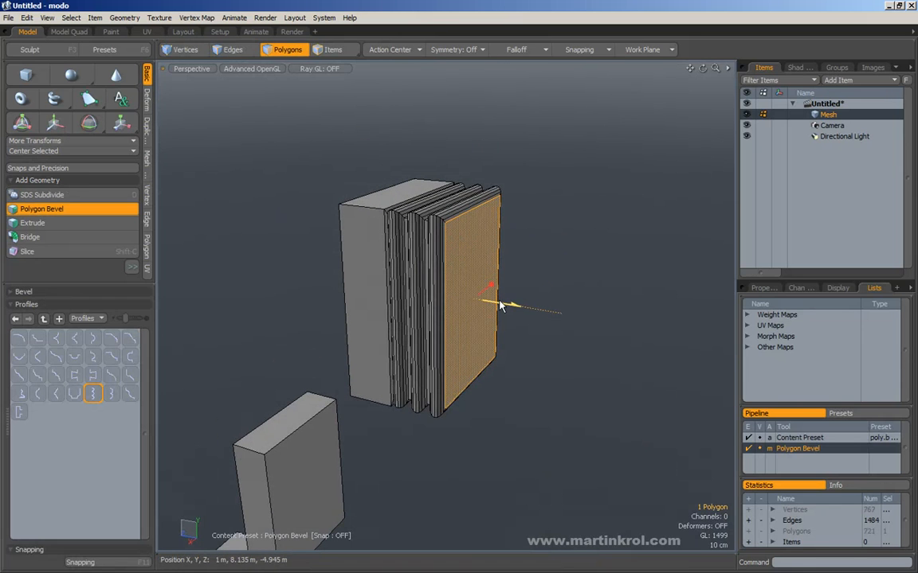
{"action": "left_click_drag", "start_coordinate": [517, 306], "coordinate": [401, 322]}
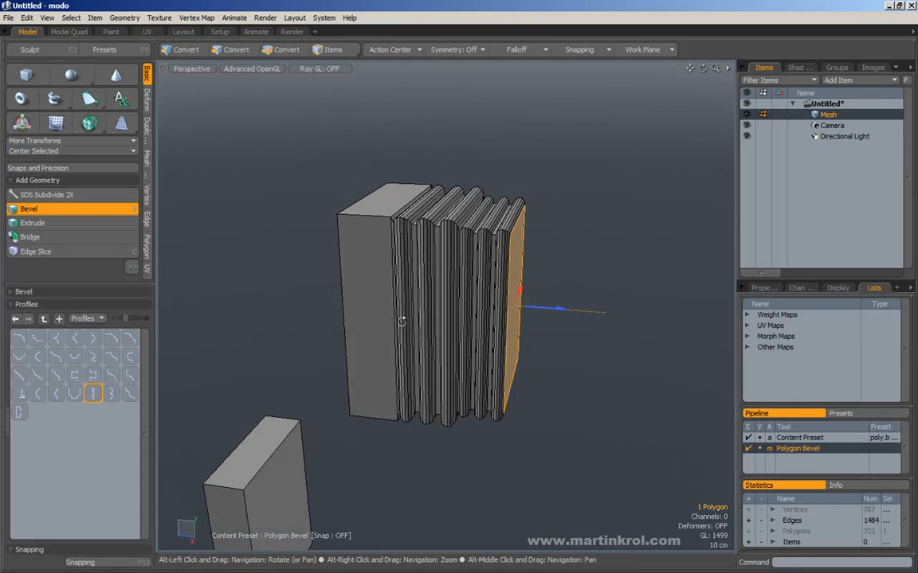
Change the second bevel to an inward-tapering curved profile, shorten it slightly, and finish with nothing selected.
{"action": "left_click", "coordinate": [74, 356]}
{"action": "left_click", "coordinate": [60, 359]}
{"action": "left_click_drag", "start_coordinate": [555, 312], "coordinate": [540, 310]}
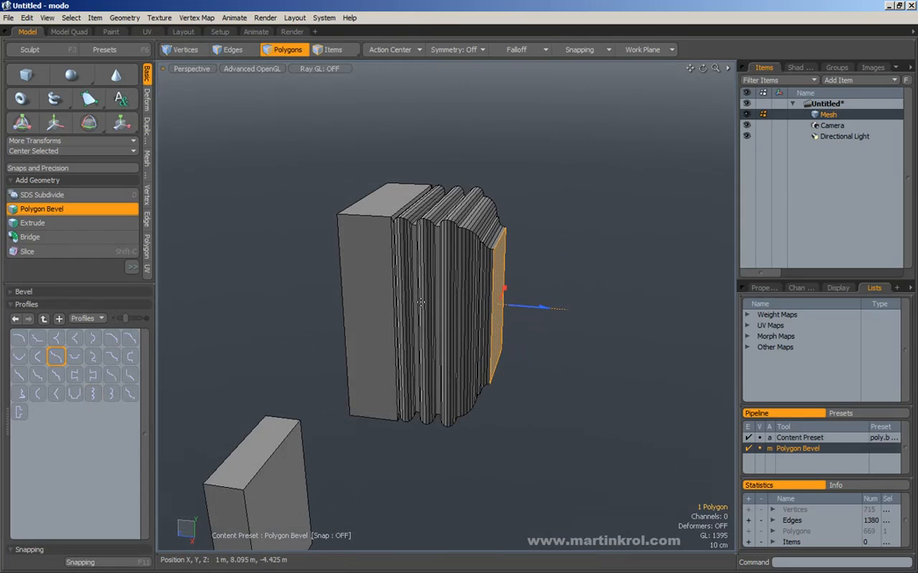
{"action": "key", "text": "space"}
{"action": "key", "text": "w"}
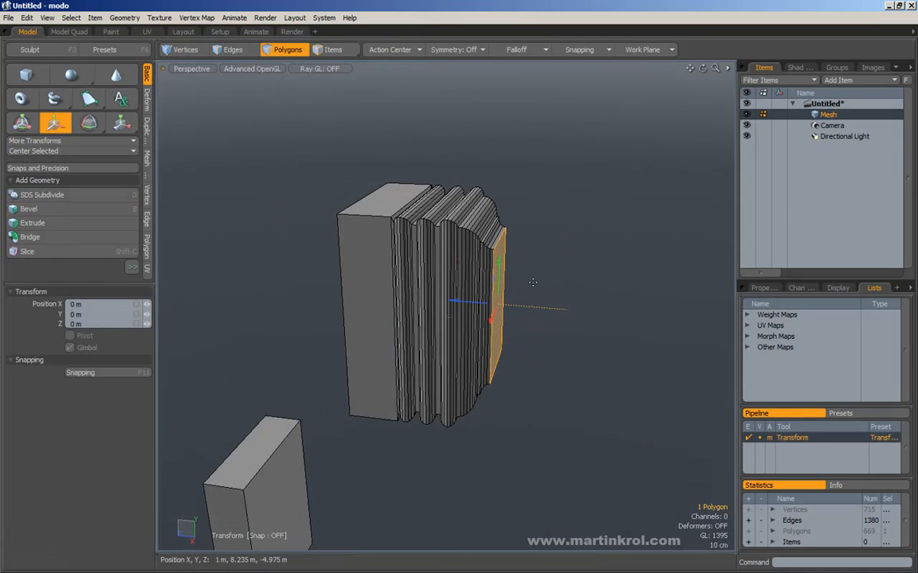
{"action": "left_click_drag", "start_coordinate": [575, 283], "coordinate": [522, 285], "text": "alt"}
{"action": "key", "text": "space"}
{"action": "left_click", "coordinate": [652, 265]}
Clear the selection of the box's outer face and change to edge selection.
{"action": "left_click_drag", "start_coordinate": [651, 265], "coordinate": [450, 231], "text": "alt"}
{"action": "right_click_drag", "start_coordinate": [450, 231], "coordinate": [524, 242], "text": "alt"}
{"action": "mouse_move", "coordinate": [524, 241]}
{"action": "left_mouse_down", "text": "alt"}
{"action": "mouse_move", "coordinate": [481, 233]}
{"action": "mouse_move", "coordinate": [512, 241]}
{"action": "mouse_move", "coordinate": [546, 286]}
{"action": "mouse_move", "coordinate": [512, 296]}
{"action": "mouse_move", "coordinate": [557, 196]}
{"action": "left_mouse_up", "text": "alt"}
{"action": "left_click", "coordinate": [559, 193]}
{"action": "left_click", "coordinate": [230, 49]}
{"action": "left_click_drag", "start_coordinate": [364, 181], "coordinate": [439, 244], "text": "alt"}
{"action": "right_click_drag", "start_coordinate": [439, 244], "coordinate": [480, 242], "text": "alt"}
{"action": "left_click_drag", "start_coordinate": [480, 242], "coordinate": [566, 373], "text": "alt"}
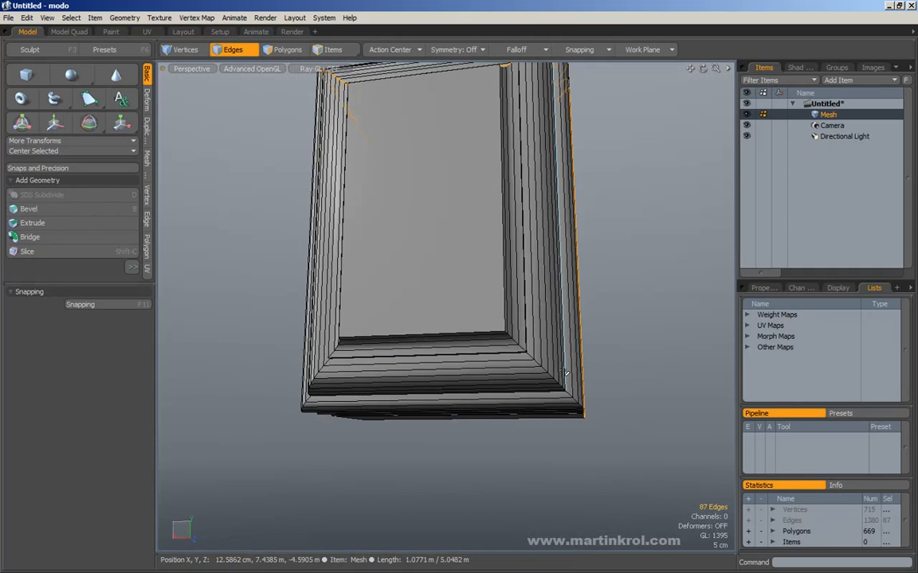
{"action": "key", "text": "alt+l"}
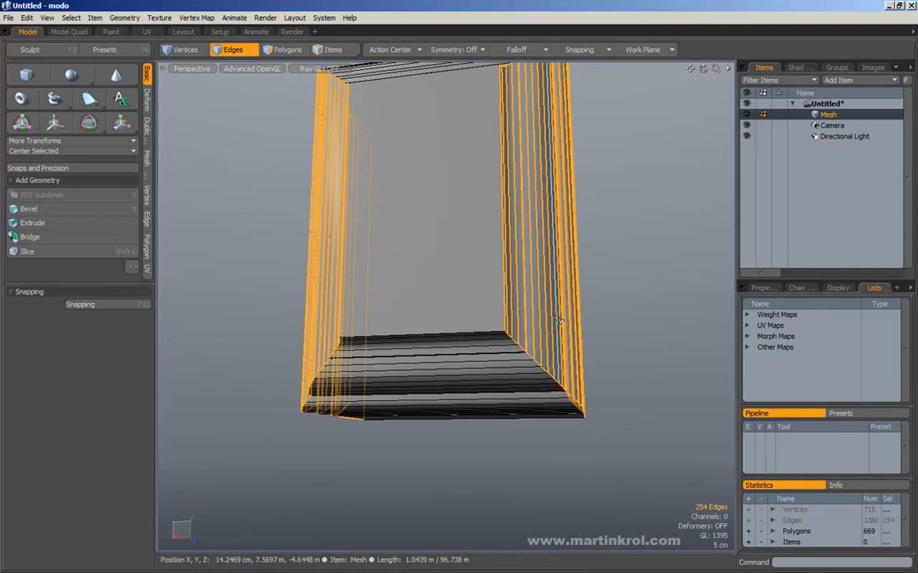
{"action": "key", "text": "Escape"}
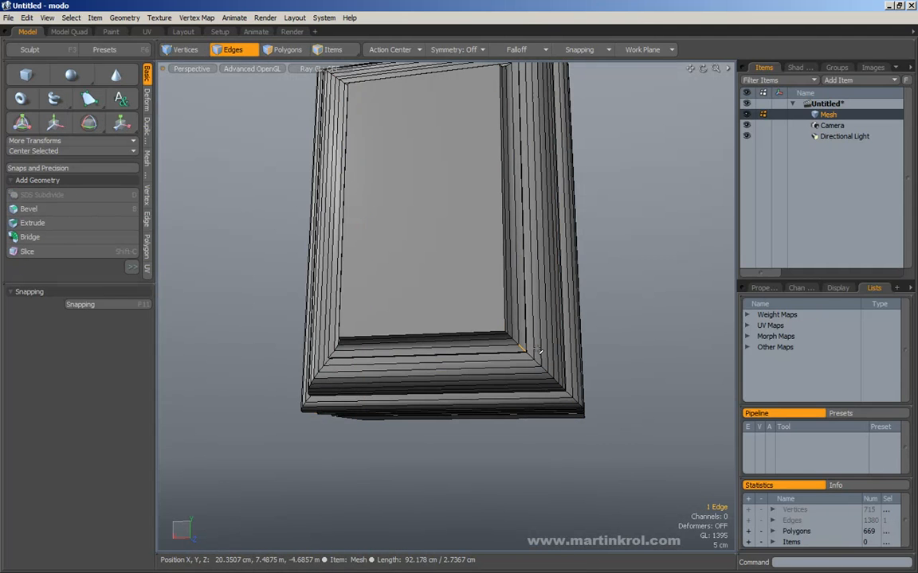
Select the edge loops along the corners of the box's profiled bevels and bevel them with a rounded 1.16 cm inset.
{"action": "key", "text": "alt+l"}
{"action": "left_click_drag", "start_coordinate": [537, 351], "coordinate": [498, 289], "text": "alt"}
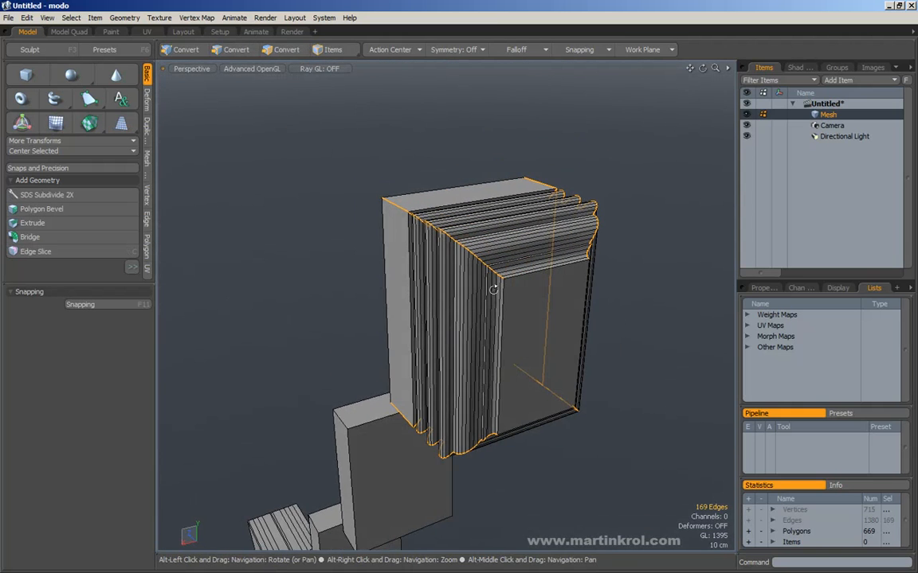
{"action": "key", "text": "b"}
{"action": "left_click", "coordinate": [462, 301]}
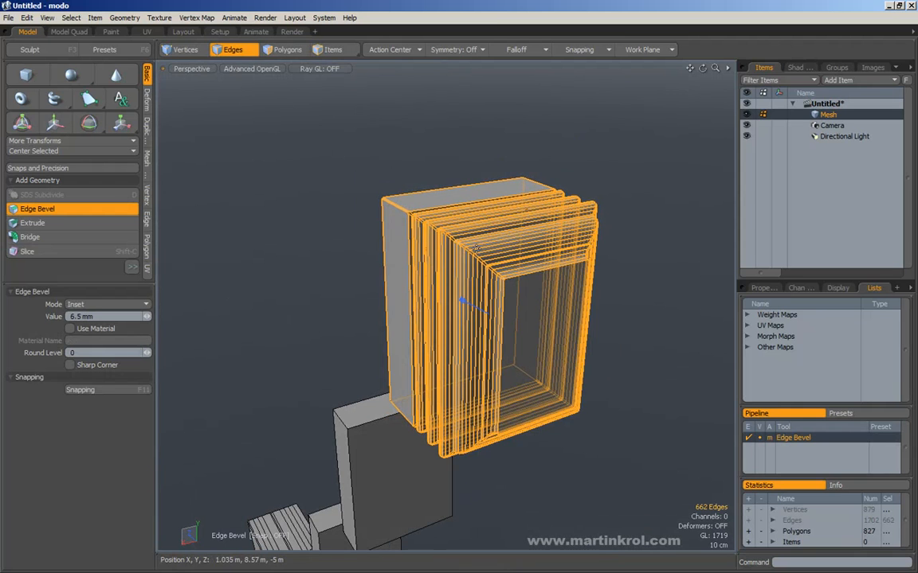
{"action": "scroll", "coordinate": [476, 249], "scroll_direction": "up", "scroll_amount": 4}
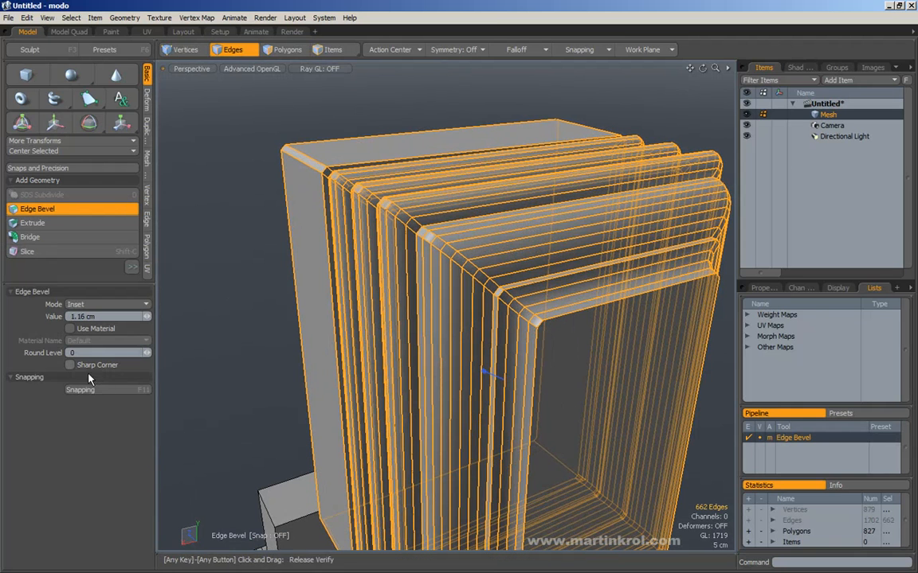
{"action": "key", "text": "Return"}
{"action": "left_click", "coordinate": [9, 280]}
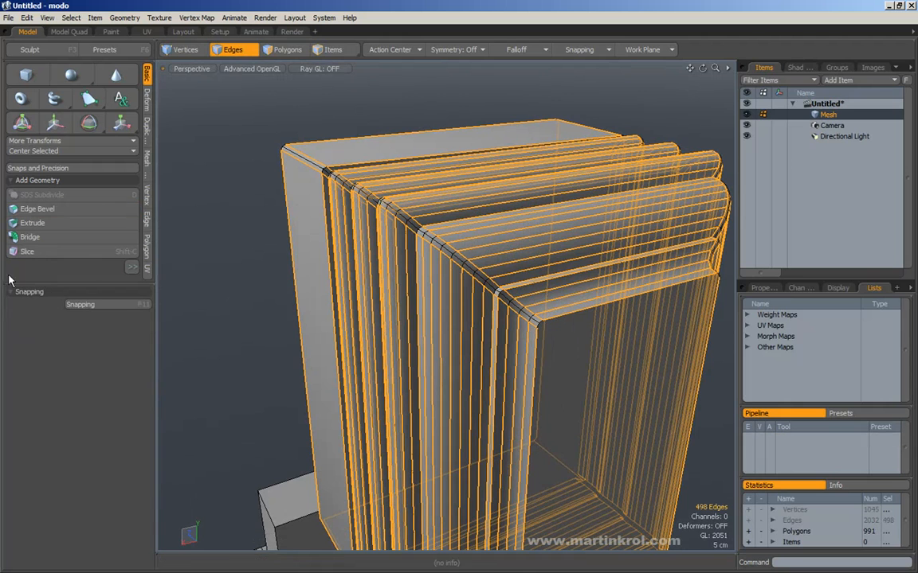
Clear the edge selection and examine the bevelled corners of the profiled box from several angles and distances.
{"action": "left_click_drag", "start_coordinate": [238, 269], "coordinate": [238, 271]}
{"action": "scroll", "coordinate": [283, 315], "scroll_direction": "down", "scroll_amount": 4}
{"action": "left_click_drag", "start_coordinate": [287, 322], "coordinate": [457, 314], "text": "alt"}
{"action": "left_click_drag", "start_coordinate": [438, 233], "coordinate": [437, 163], "text": "alt"}
{"action": "left_click_drag", "start_coordinate": [551, 195], "coordinate": [380, 262], "text": "alt"}
{"action": "left_click", "coordinate": [430, 209]}
{"action": "scroll", "coordinate": [446, 215], "scroll_direction": "up", "scroll_amount": 5}
{"action": "scroll", "coordinate": [446, 255], "scroll_direction": "down", "scroll_amount": 5}
{"action": "left_click", "coordinate": [518, 234]}
{"action": "left_click_drag", "start_coordinate": [518, 234], "coordinate": [444, 241], "text": "alt"}
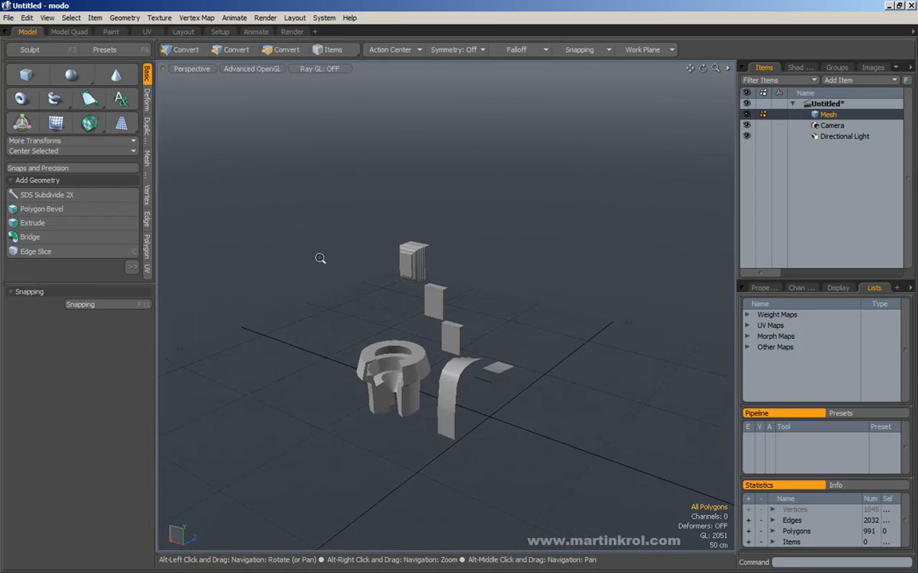